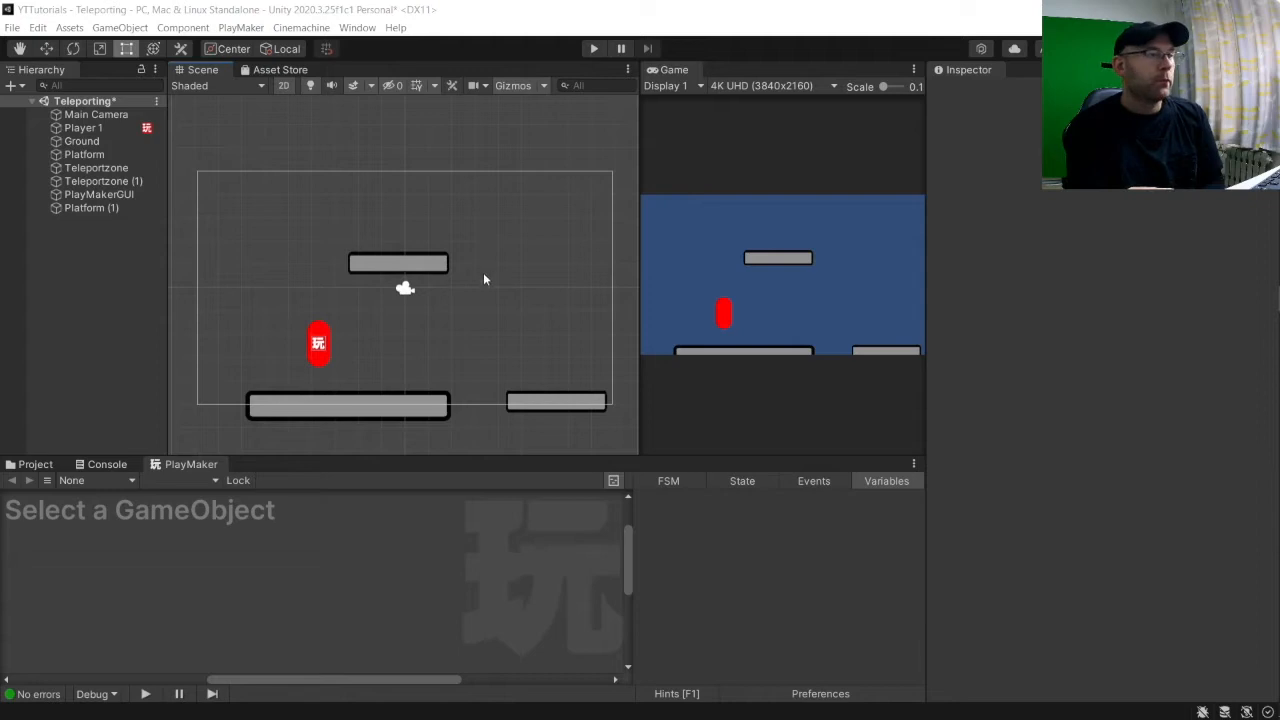
Add a PlayMaker FSM to the Teleportzone object.
{"action": "left_click", "coordinate": [96, 169]}
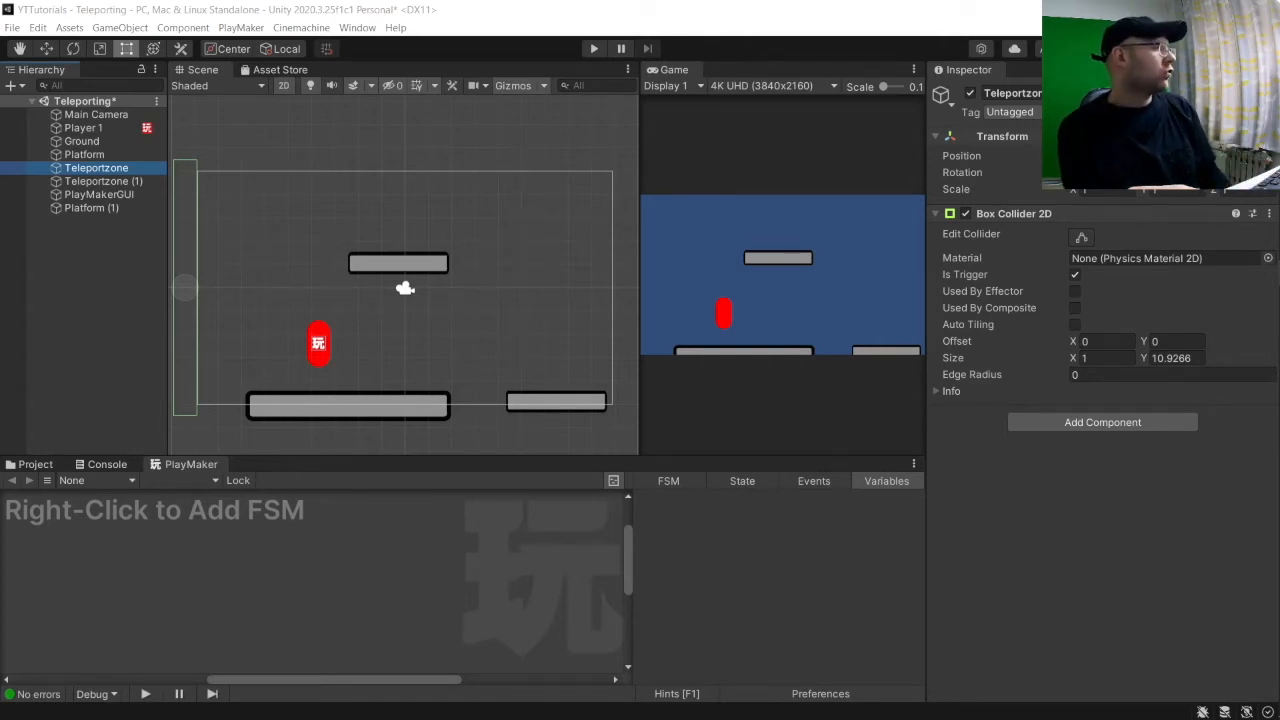
{"action": "left_click", "coordinate": [157, 599]}
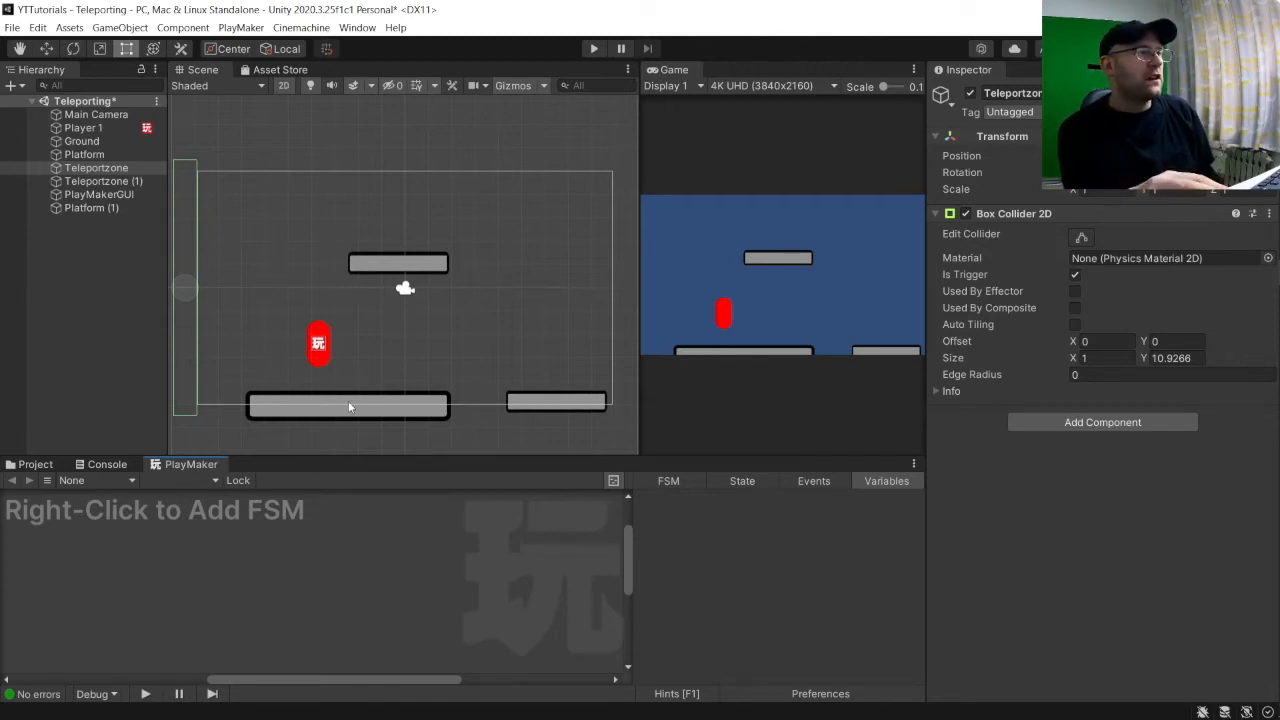
{"action": "right_click", "coordinate": [80, 535]}
{"action": "left_click", "coordinate": [120, 536]}
Add five more states to the Teleportzone FSM, placed around the start state.
{"action": "right_click", "coordinate": [247, 590]}
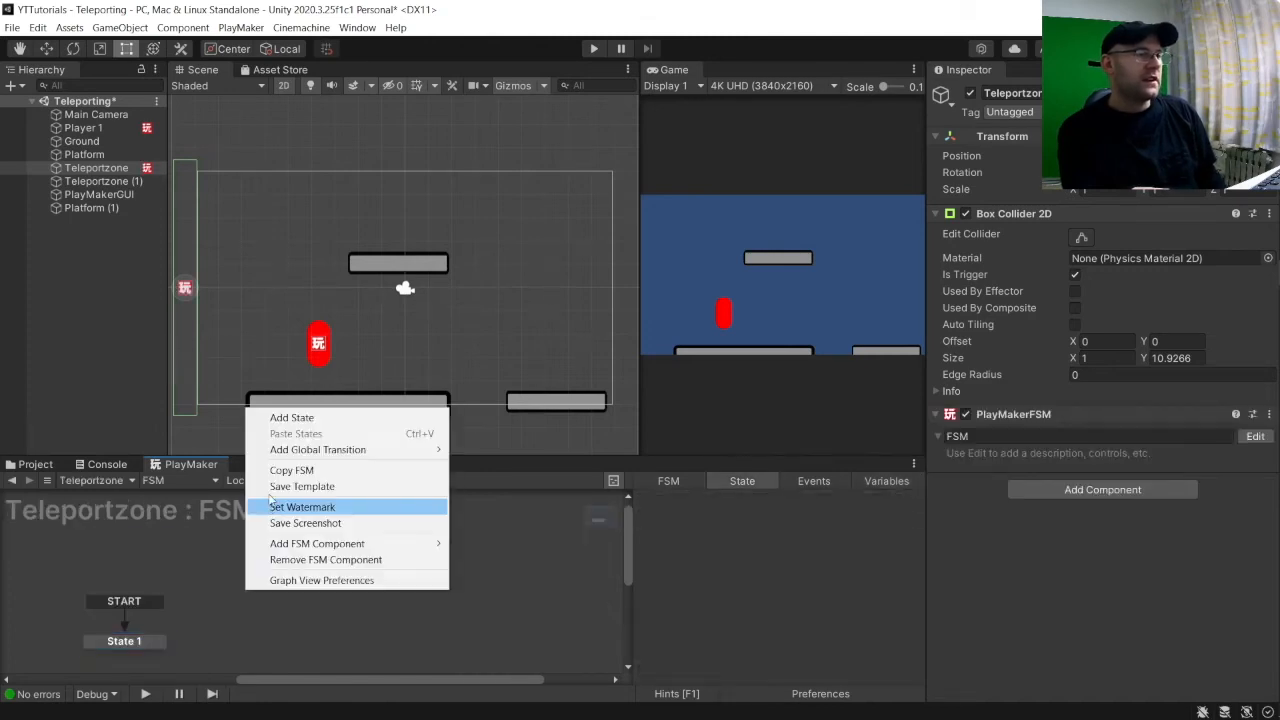
{"action": "left_click", "coordinate": [291, 417]}
{"action": "right_click", "coordinate": [388, 580]}
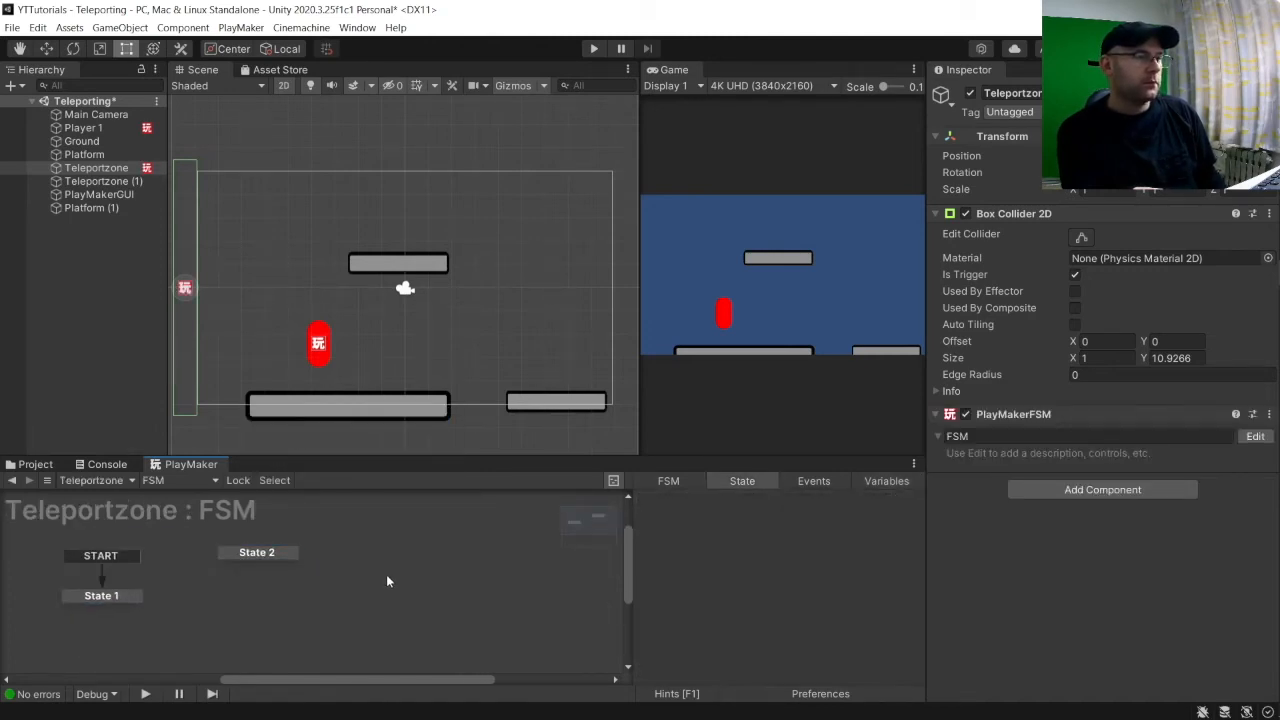
{"action": "left_click", "coordinate": [420, 398]}
{"action": "right_click", "coordinate": [277, 647]}
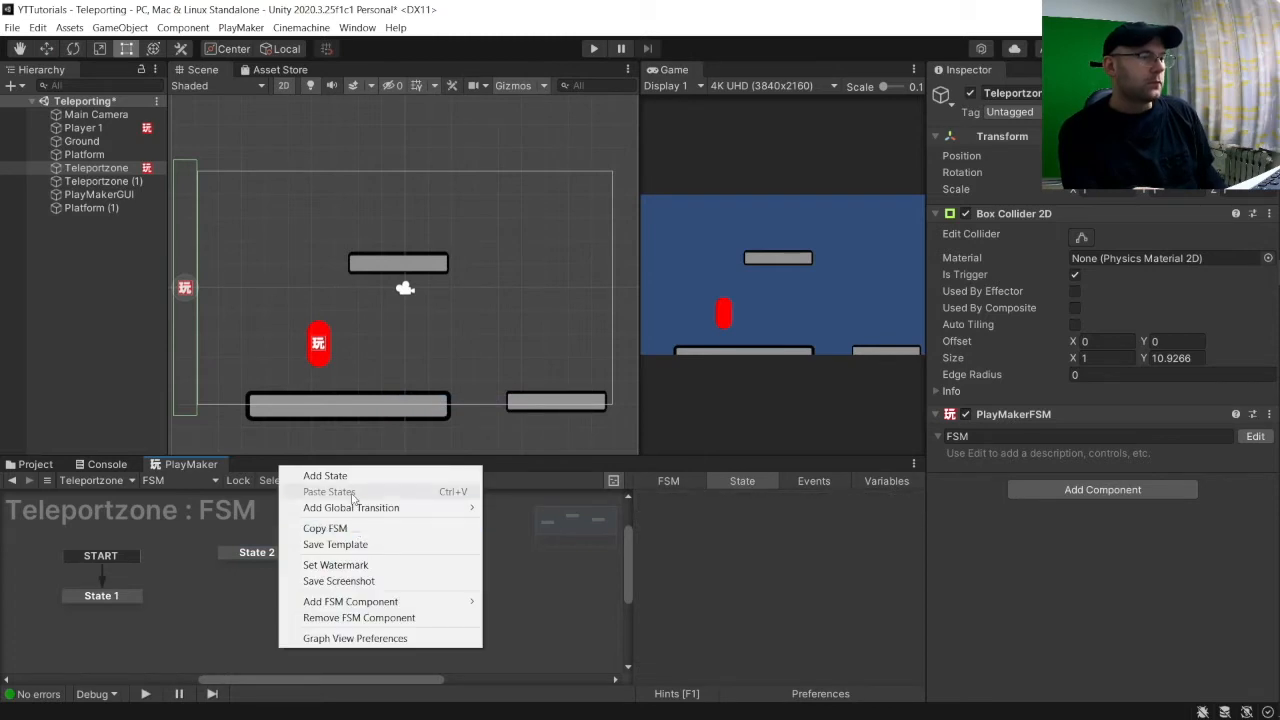
{"action": "left_click", "coordinate": [325, 476]}
{"action": "right_click", "coordinate": [199, 630]}
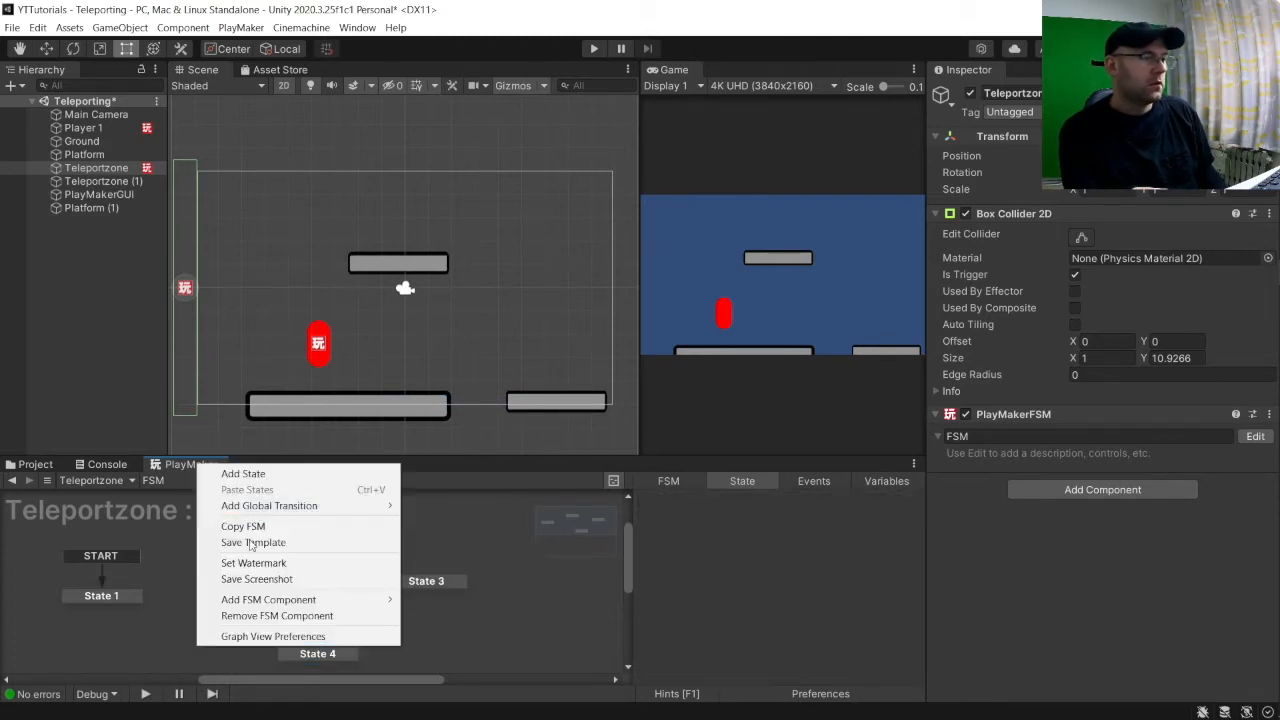
{"action": "left_click", "coordinate": [248, 473]}
{"action": "right_click", "coordinate": [99, 639]}
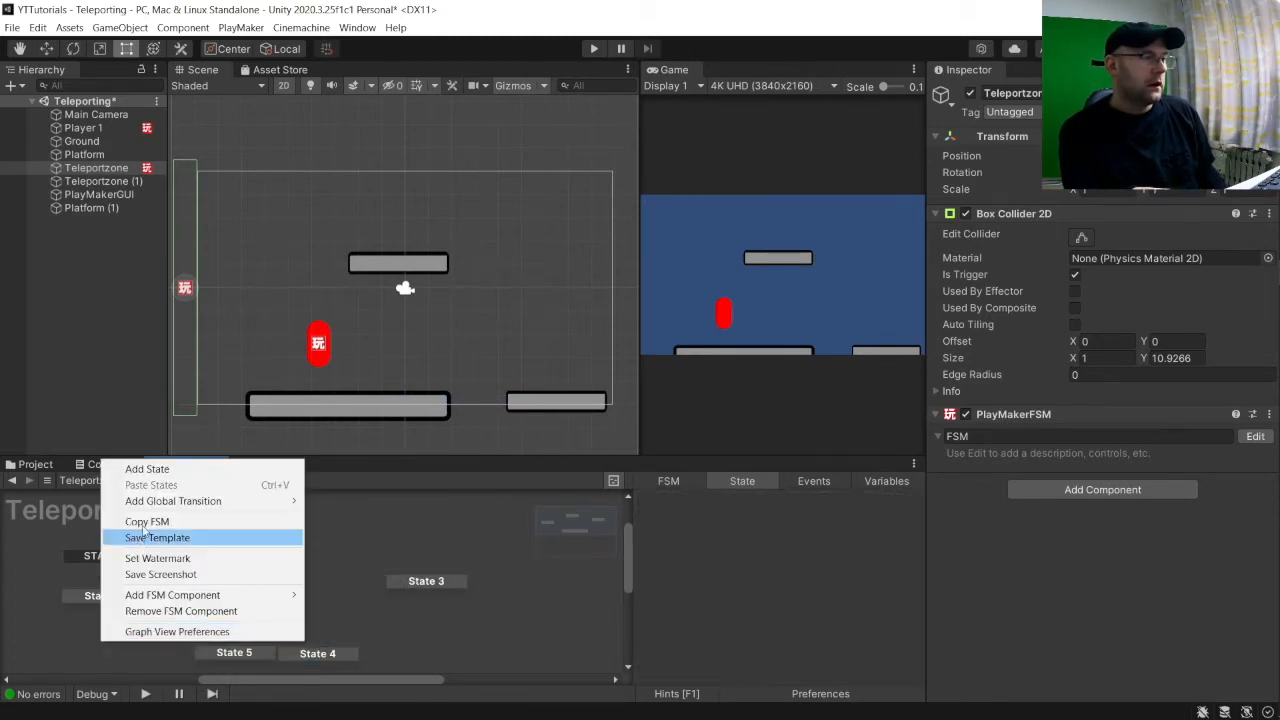
{"action": "left_click", "coordinate": [166, 470]}
Spread State 6, State 5 and State 4 apart in a row below the start state.
{"action": "left_click_drag", "start_coordinate": [106, 647], "coordinate": [60, 652]}
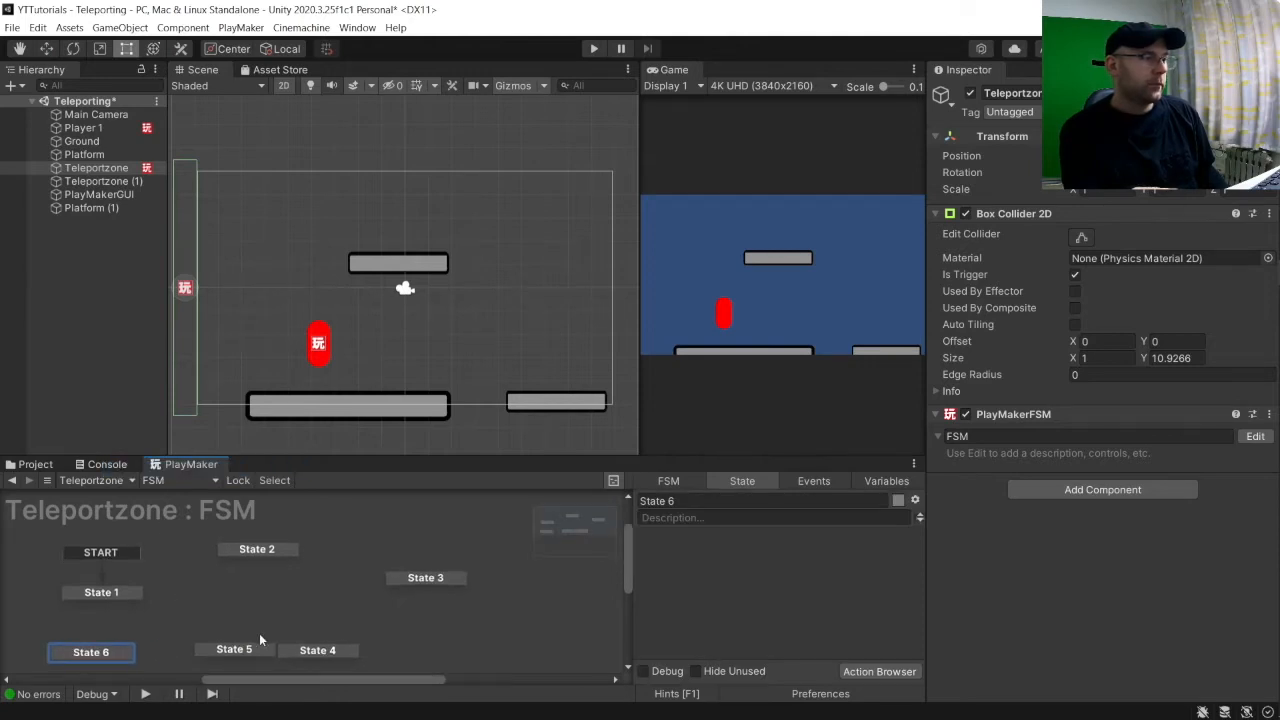
{"action": "left_click_drag", "start_coordinate": [243, 654], "coordinate": [222, 655]}
{"action": "left_click_drag", "start_coordinate": [346, 648], "coordinate": [388, 646]}
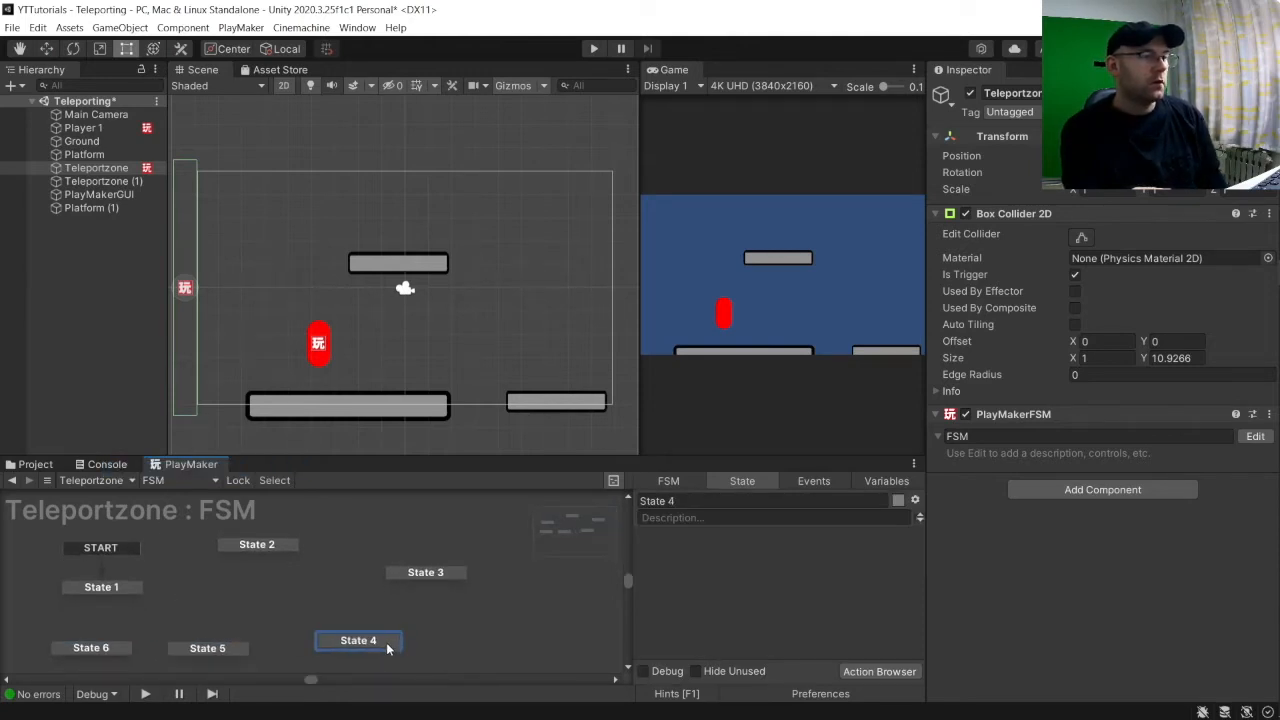
Rename the Teleportzone's FSM as Teleport.
{"action": "left_click", "coordinate": [958, 436]}
{"action": "type", "text": "Tel"}
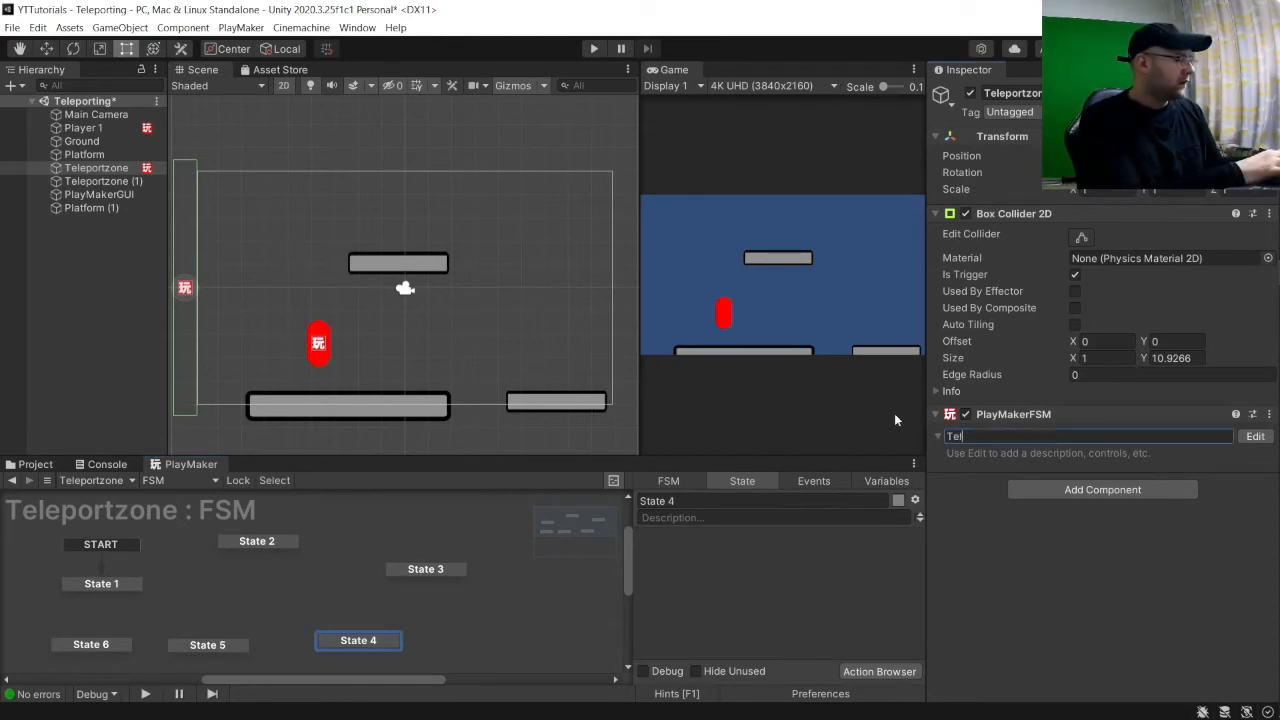
{"action": "type", "text": "eport"}
{"action": "key", "text": "Return"}
Add a FINISHED transition to State 1, State 2 and State 3.
{"action": "left_click", "coordinate": [111, 587]}
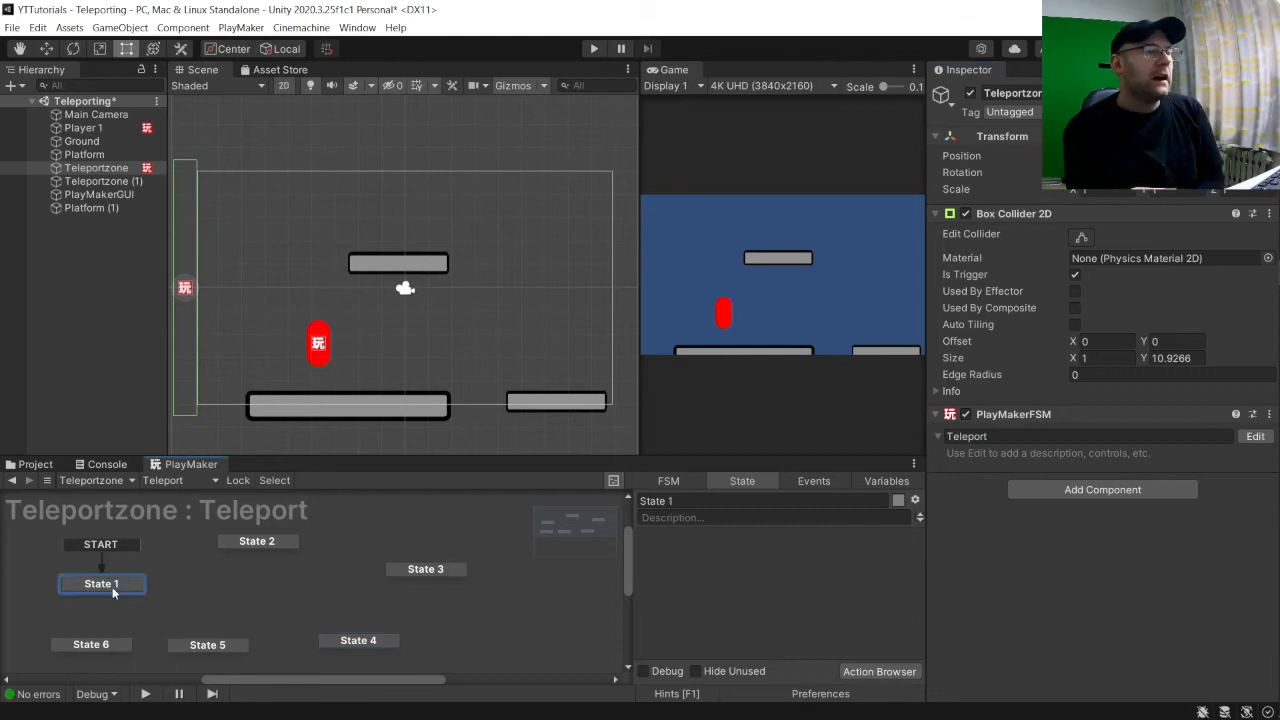
{"action": "right_click", "coordinate": [112, 587]}
{"action": "mouse_move", "coordinate": [247, 455]}
{"action": "left_click", "coordinate": [330, 455]}
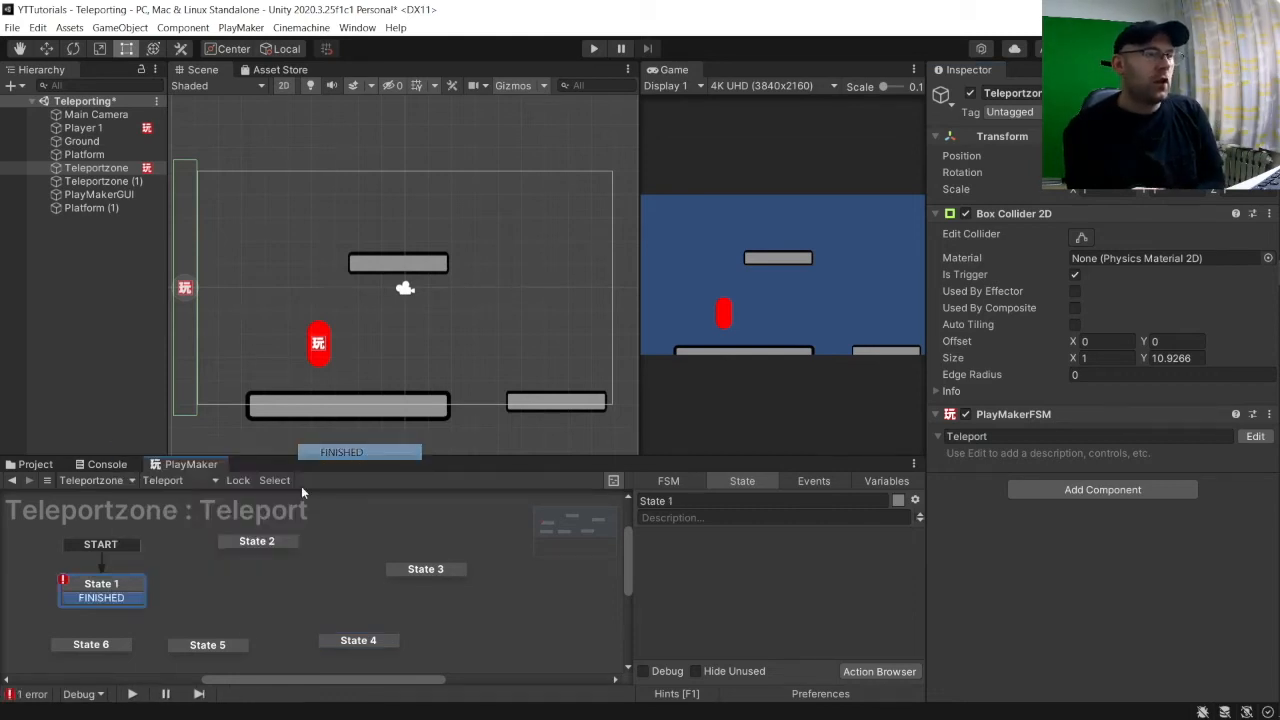
{"action": "right_click", "coordinate": [262, 543]}
{"action": "mouse_move", "coordinate": [379, 546]}
{"action": "left_click", "coordinate": [490, 550]}
{"action": "right_click", "coordinate": [419, 567]}
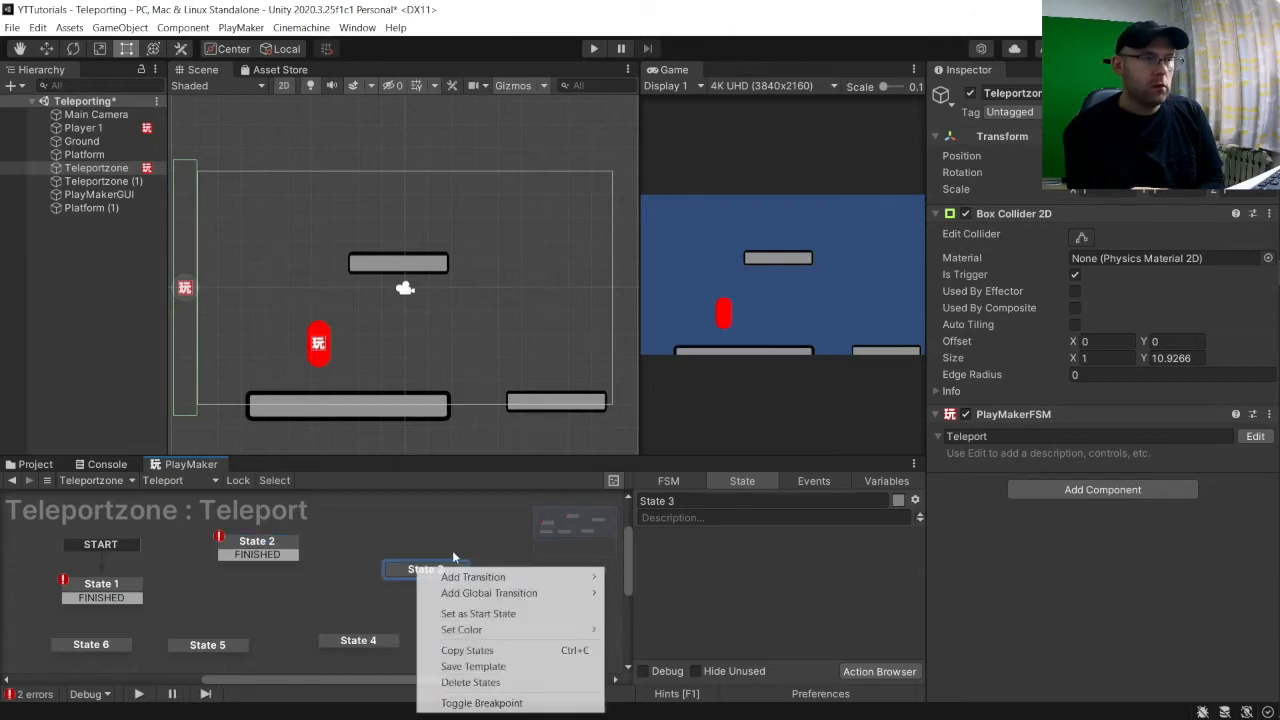
{"action": "mouse_move", "coordinate": [480, 580]}
{"action": "left_click", "coordinate": [652, 580]}
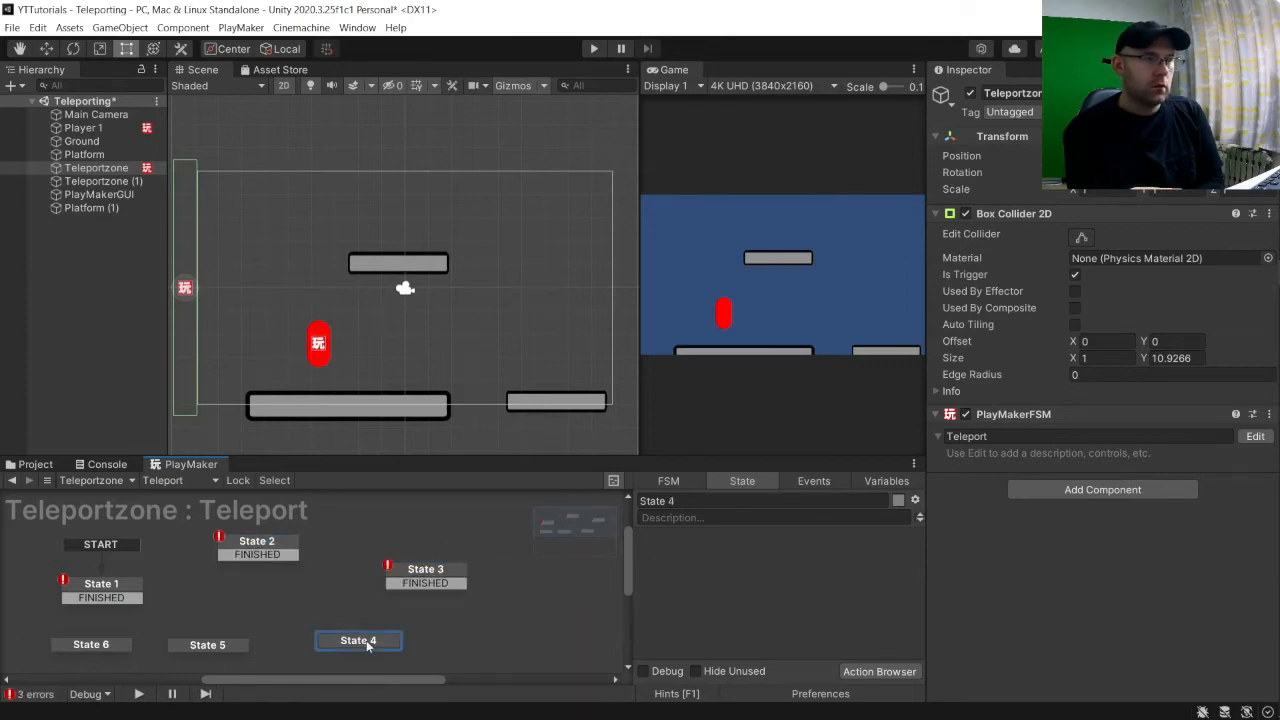
Add a FINISHED transition to States 4, 5 and 6, and link all six states in order into a loop back to State 1.
{"action": "right_click", "coordinate": [366, 641]}
{"action": "mouse_move", "coordinate": [531, 513]}
{"action": "left_click", "coordinate": [595, 505]}
{"action": "right_click", "coordinate": [229, 644]}
{"action": "mouse_move", "coordinate": [313, 513]}
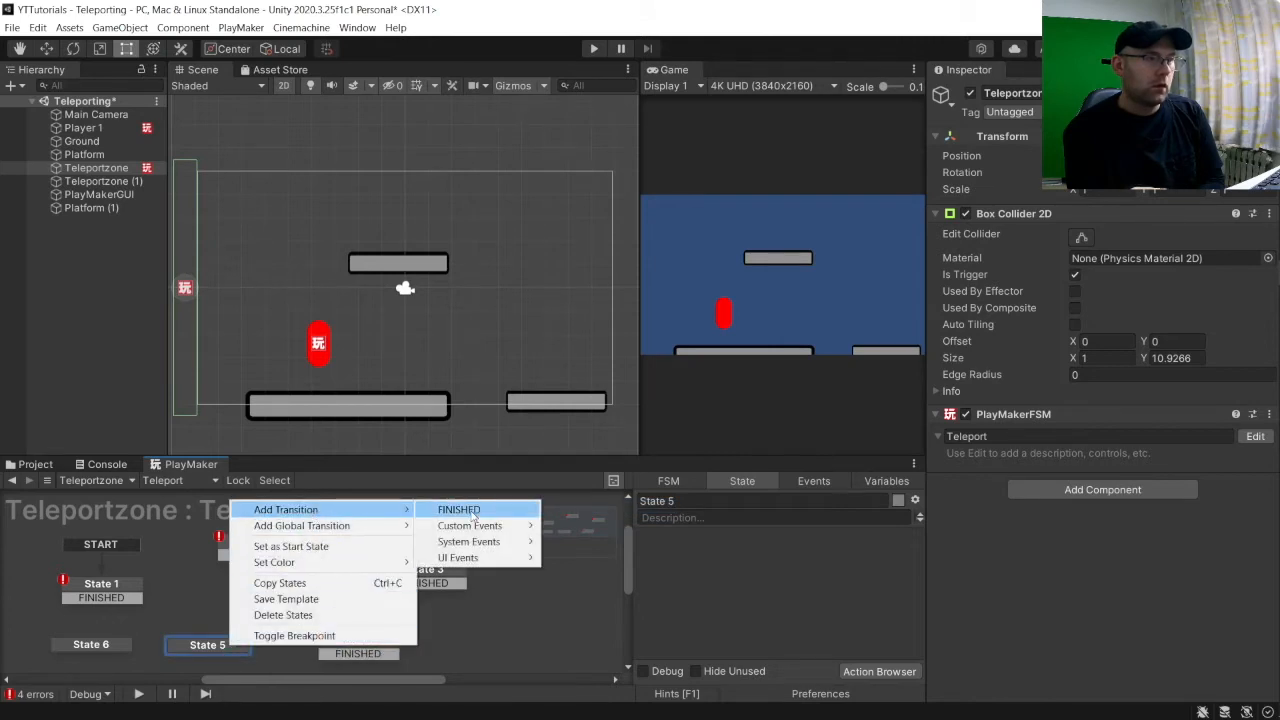
{"action": "left_click", "coordinate": [440, 509]}
{"action": "left_click", "coordinate": [83, 638]}
{"action": "right_click", "coordinate": [86, 640]}
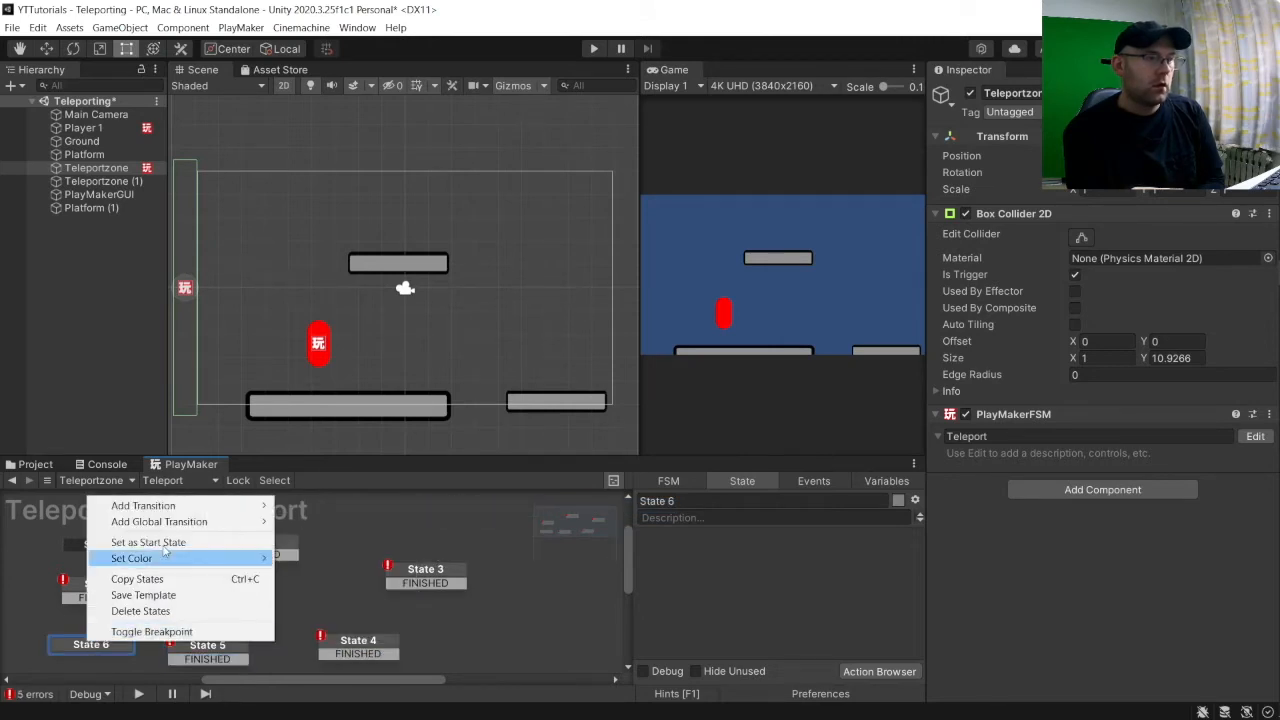
{"action": "mouse_move", "coordinate": [273, 507]}
{"action": "left_click", "coordinate": [316, 505]}
{"action": "mouse_move", "coordinate": [101, 597]}
{"action": "left_mouse_down"}
{"action": "mouse_move", "coordinate": [215, 548]}
{"action": "mouse_move", "coordinate": [428, 586]}
{"action": "mouse_move", "coordinate": [417, 640]}
{"action": "mouse_move", "coordinate": [372, 650]}
{"action": "mouse_move", "coordinate": [40, 632]}
{"action": "mouse_move", "coordinate": [91, 576]}
{"action": "left_mouse_up"}
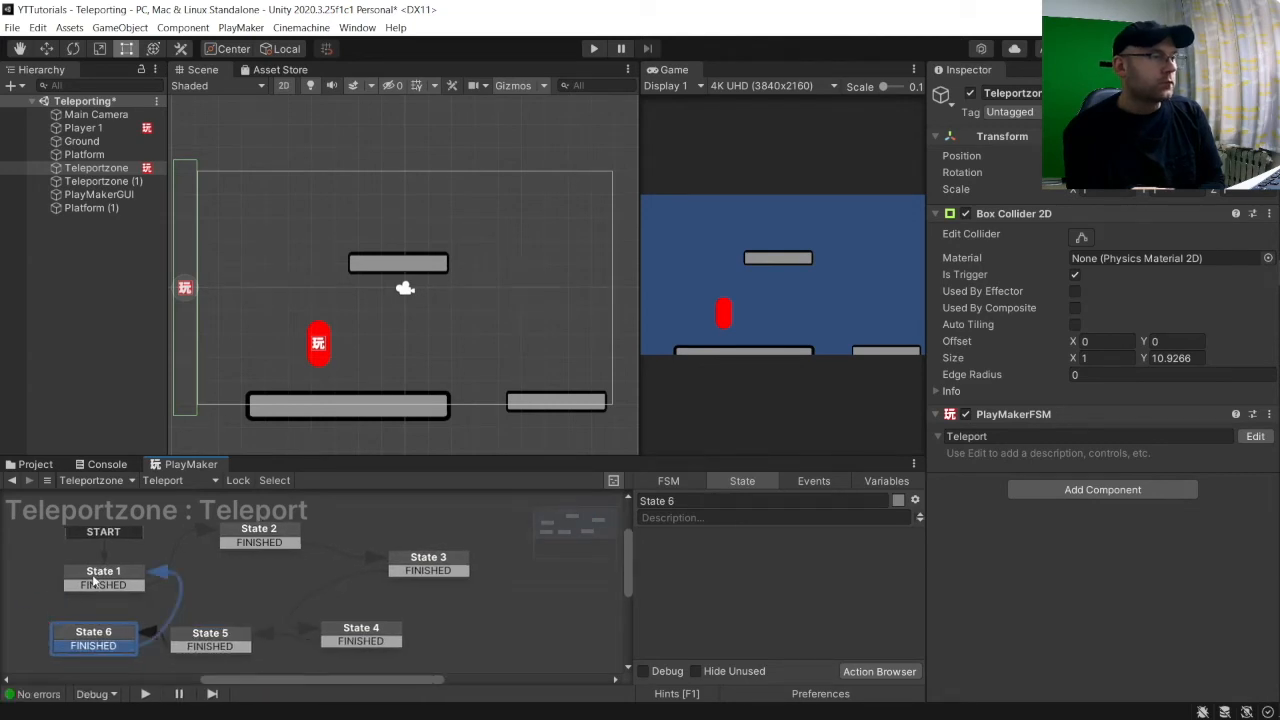
Rename State 1 as PlayerTouch.
{"action": "left_click", "coordinate": [91, 575]}
{"action": "left_click", "coordinate": [724, 503]}
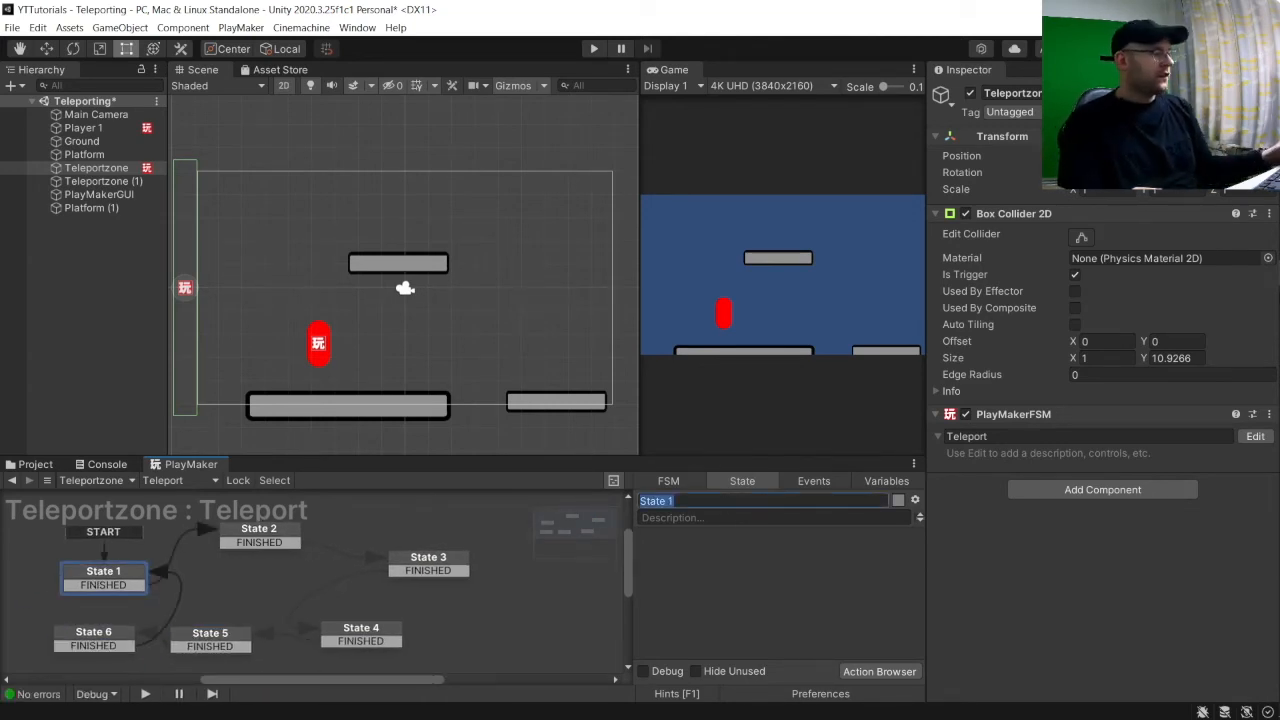
{"action": "type", "text": "P"}
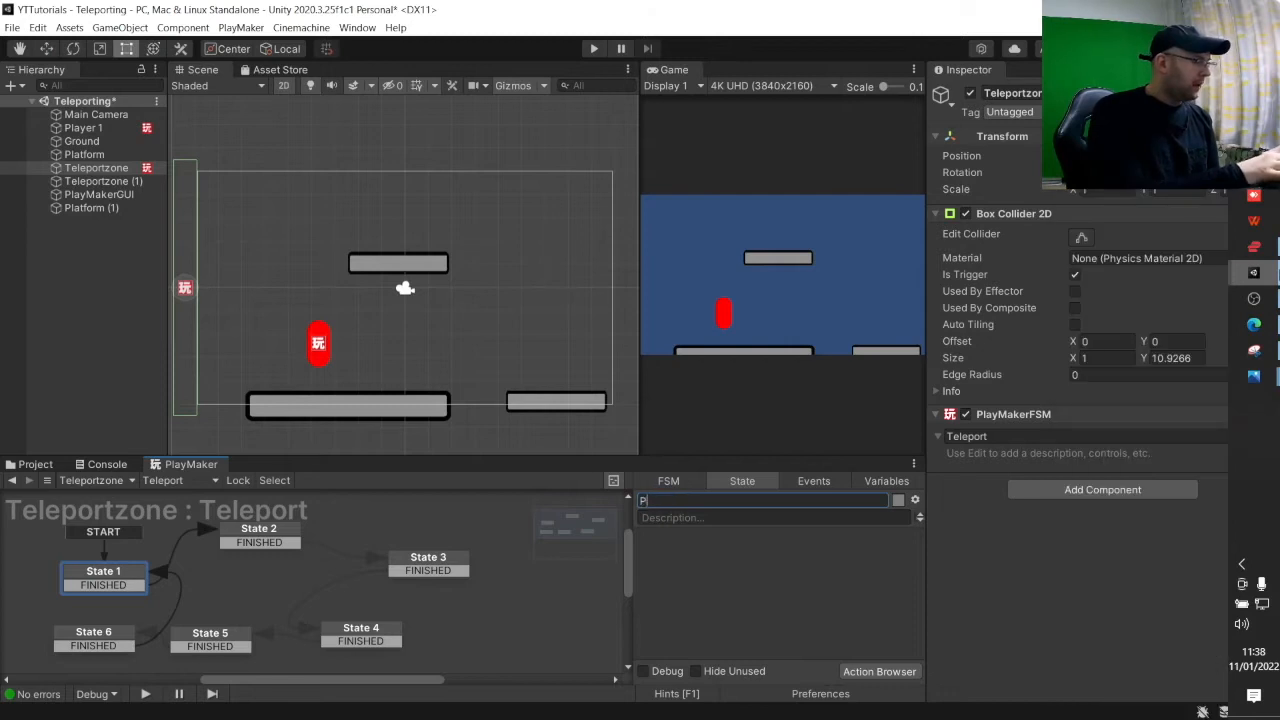
{"action": "type", "text": "layerTuch"}
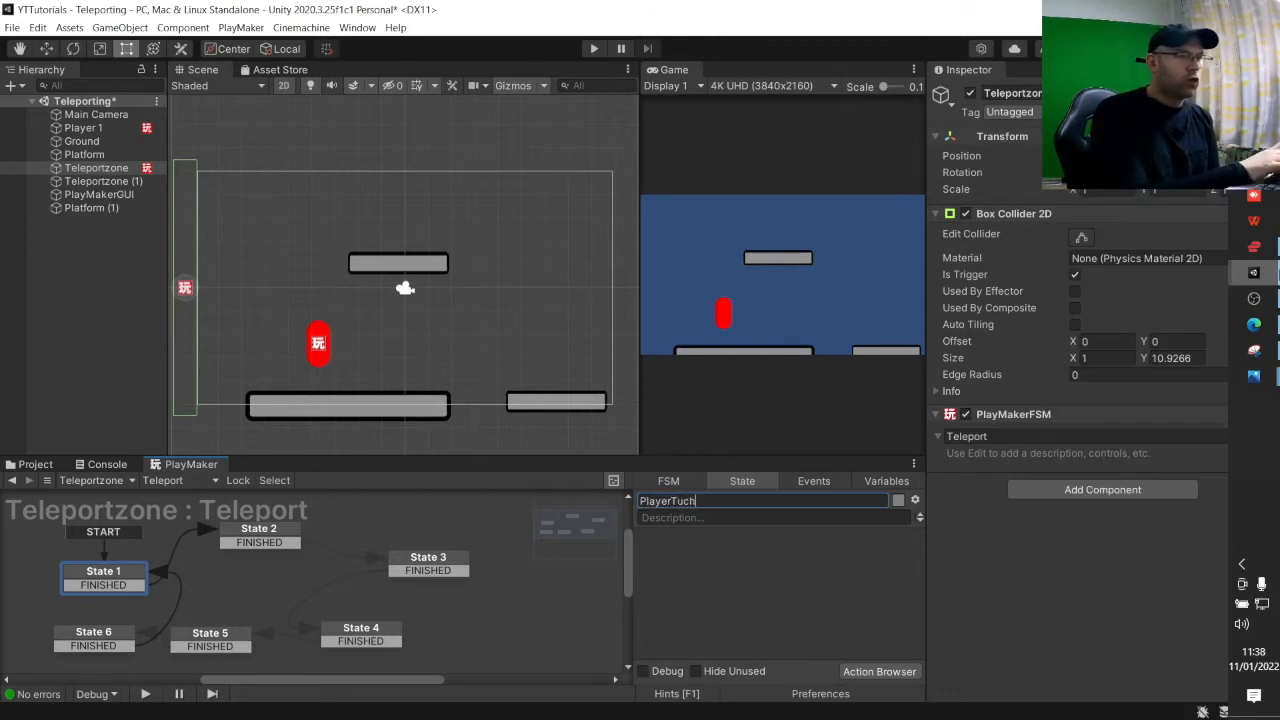
{"action": "key", "text": "BackSpace"}
{"action": "key", "text": "BackSpace"}
{"action": "key", "text": "BackSpace"}
{"action": "type", "text": "ouch"}
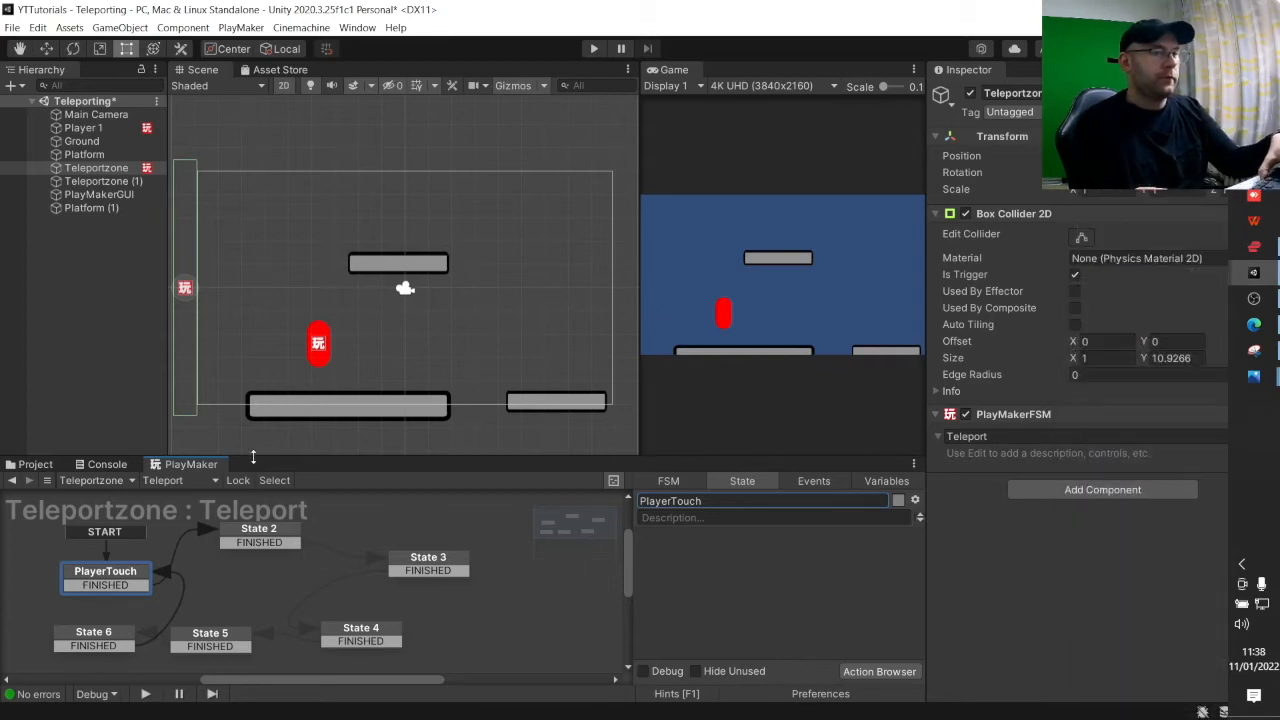
Rename State 2 as GetPos and State 3 as AddToPOS.
{"action": "left_click", "coordinate": [265, 520]}
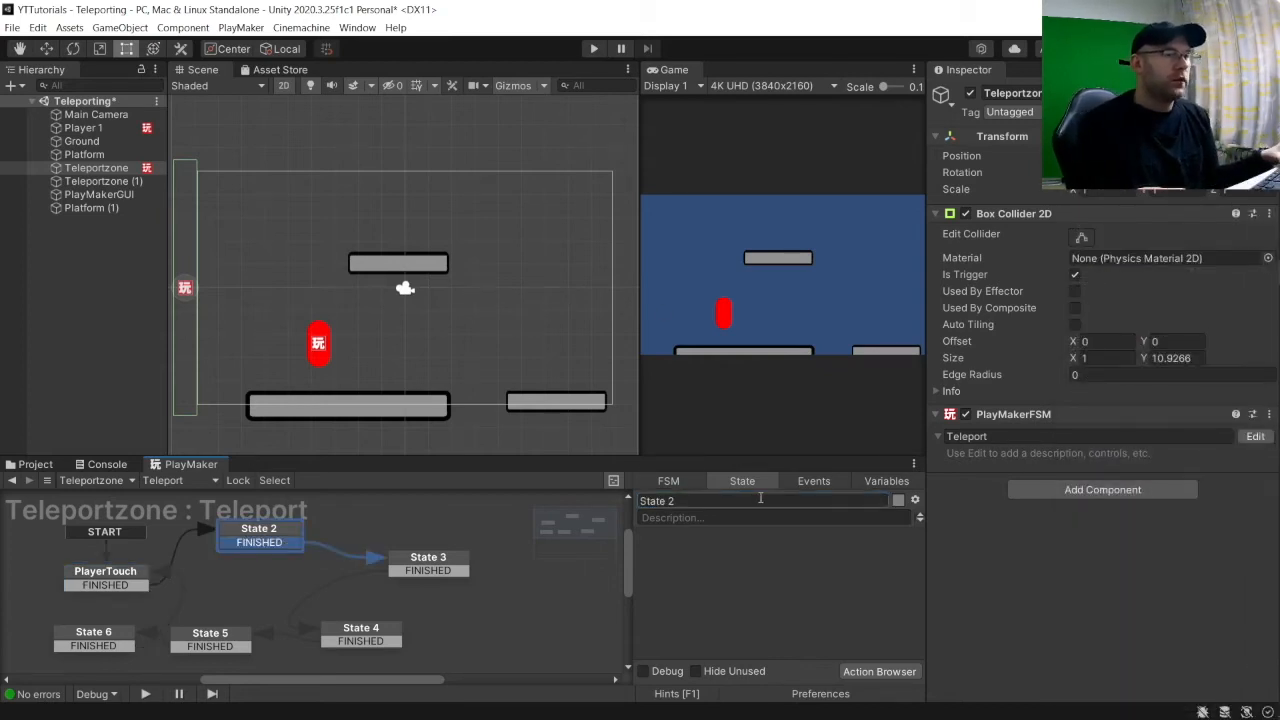
{"action": "type", "text": "GetPos"}
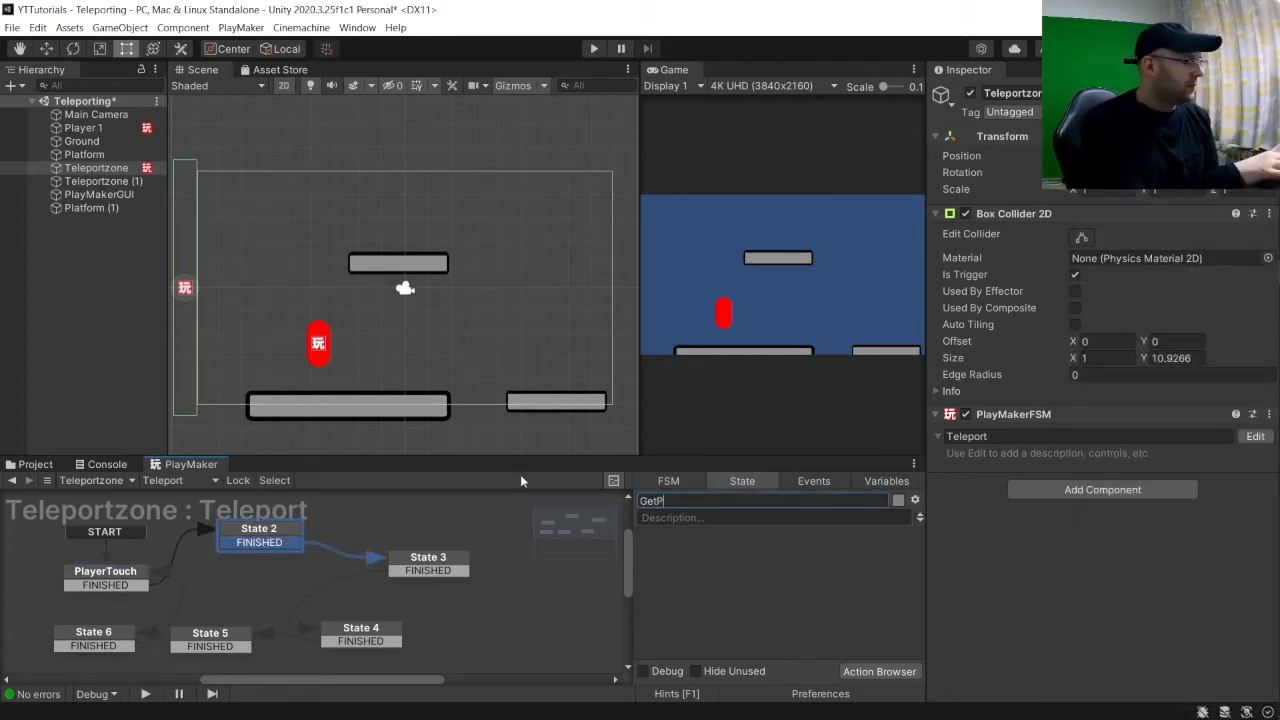
{"action": "key", "text": "Return"}
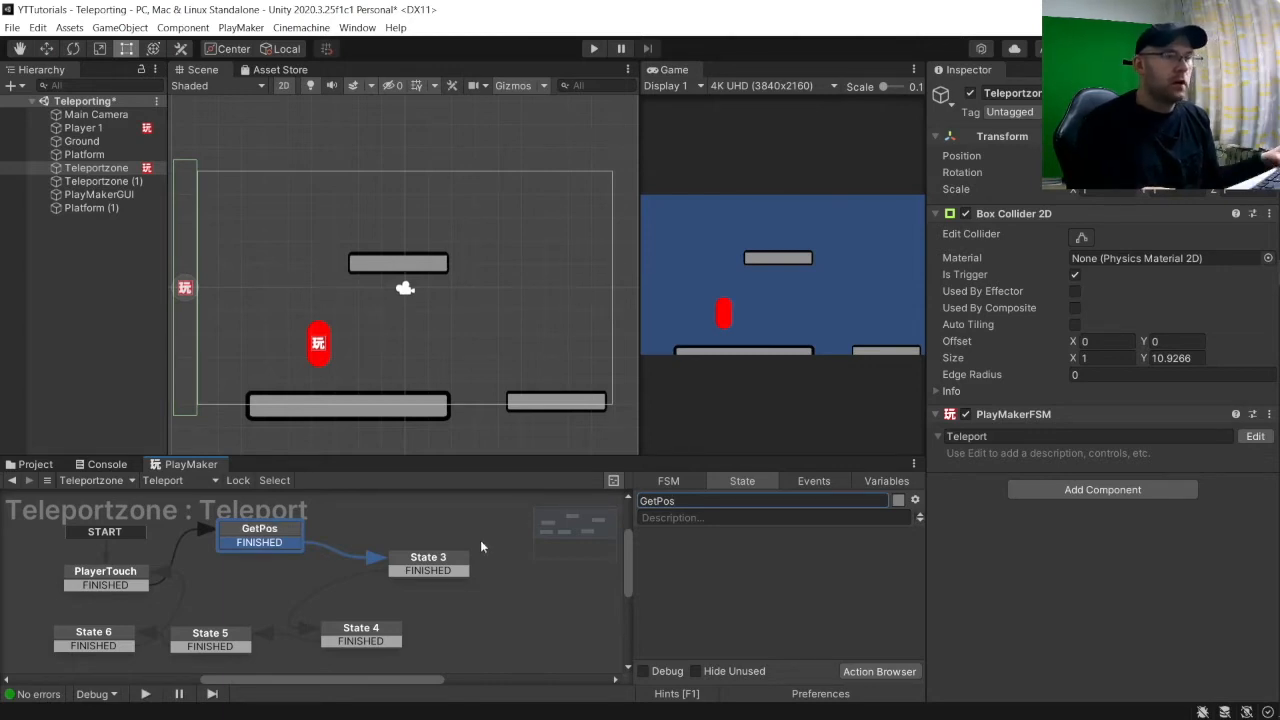
{"action": "left_click", "coordinate": [430, 562]}
{"action": "left_click", "coordinate": [784, 500]}
{"action": "type", "text": "AddToPOS"}
{"action": "key", "text": "Return"}
Rename State 4 as SetPos.
{"action": "left_click", "coordinate": [361, 632]}
{"action": "left_click", "coordinate": [765, 501]}
{"action": "type", "text": "S"}
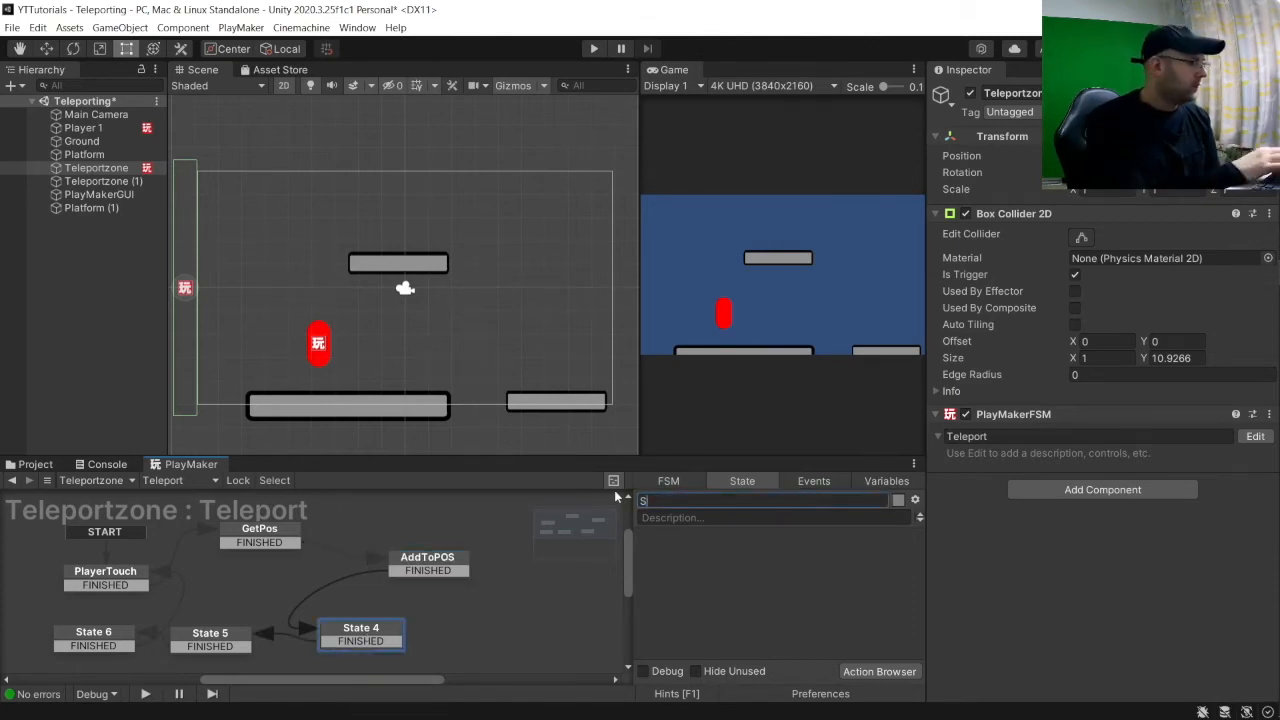
{"action": "type", "text": "etPos"}
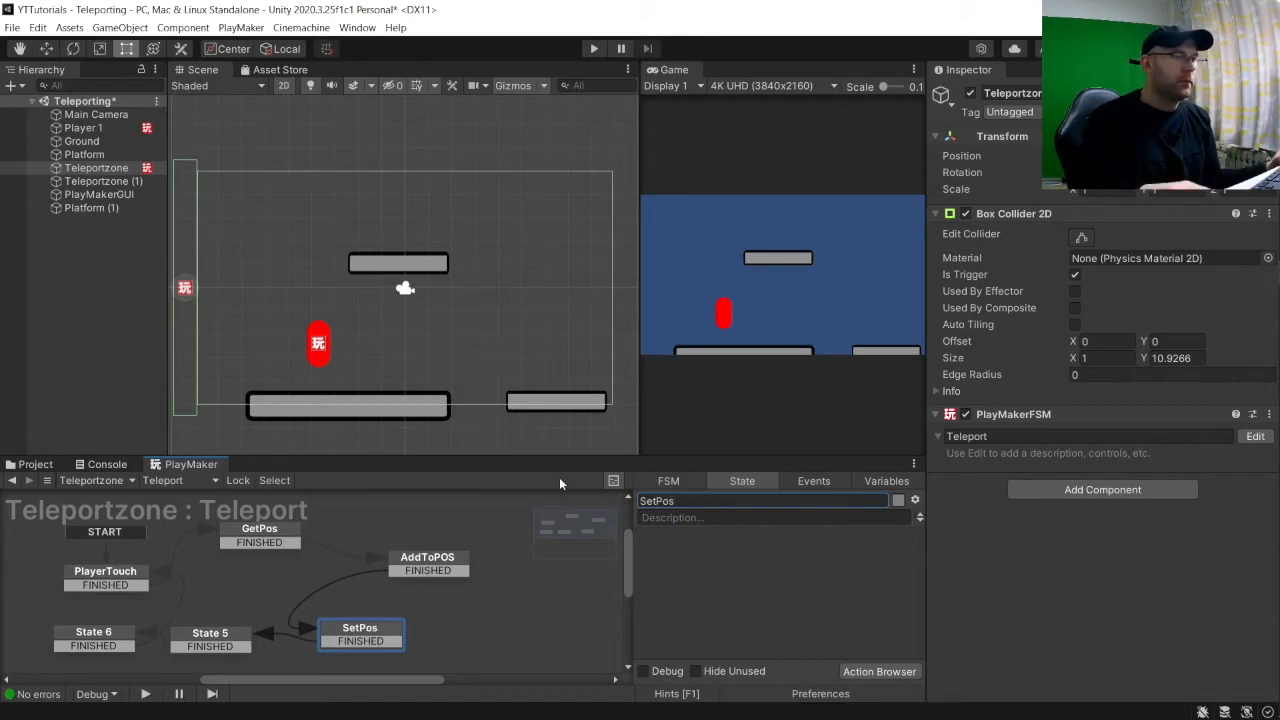
Try to rename State 5 as Wait, and rename State 6 as Activate.
{"action": "left_click", "coordinate": [239, 633]}
{"action": "type", "text": "Wait"}
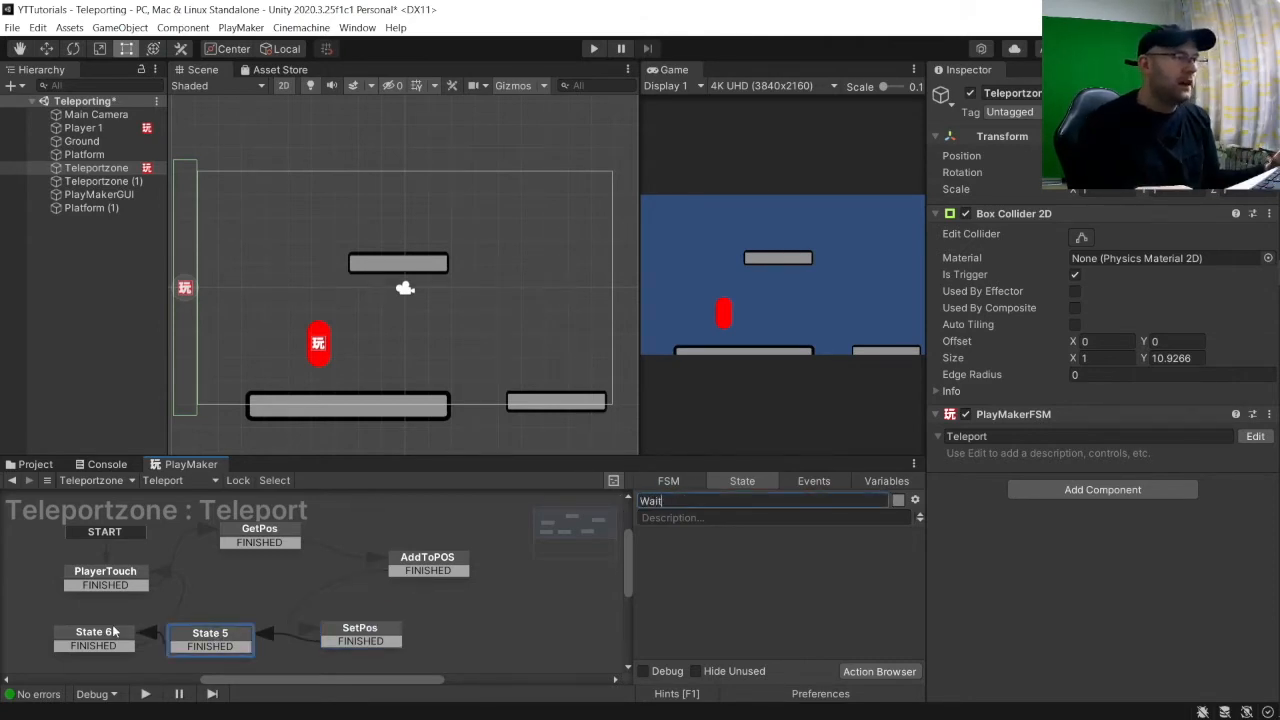
{"action": "left_click", "coordinate": [115, 632]}
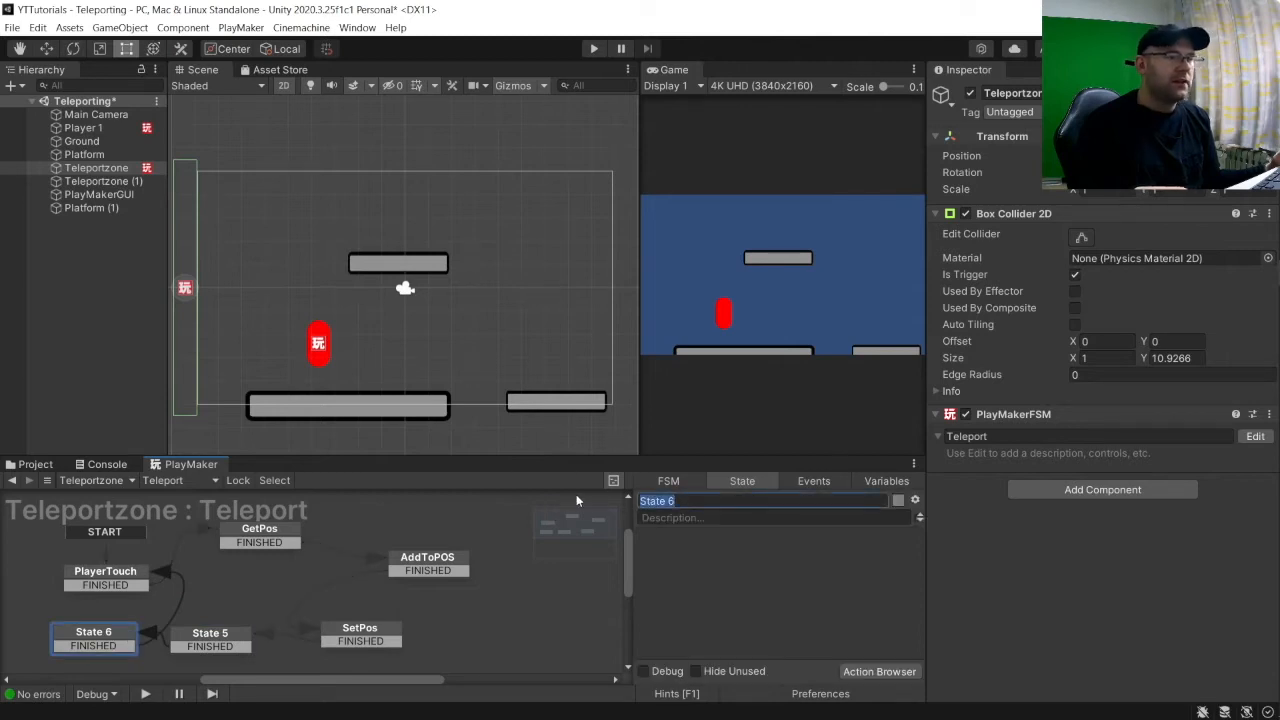
{"action": "type", "text": "Activate"}
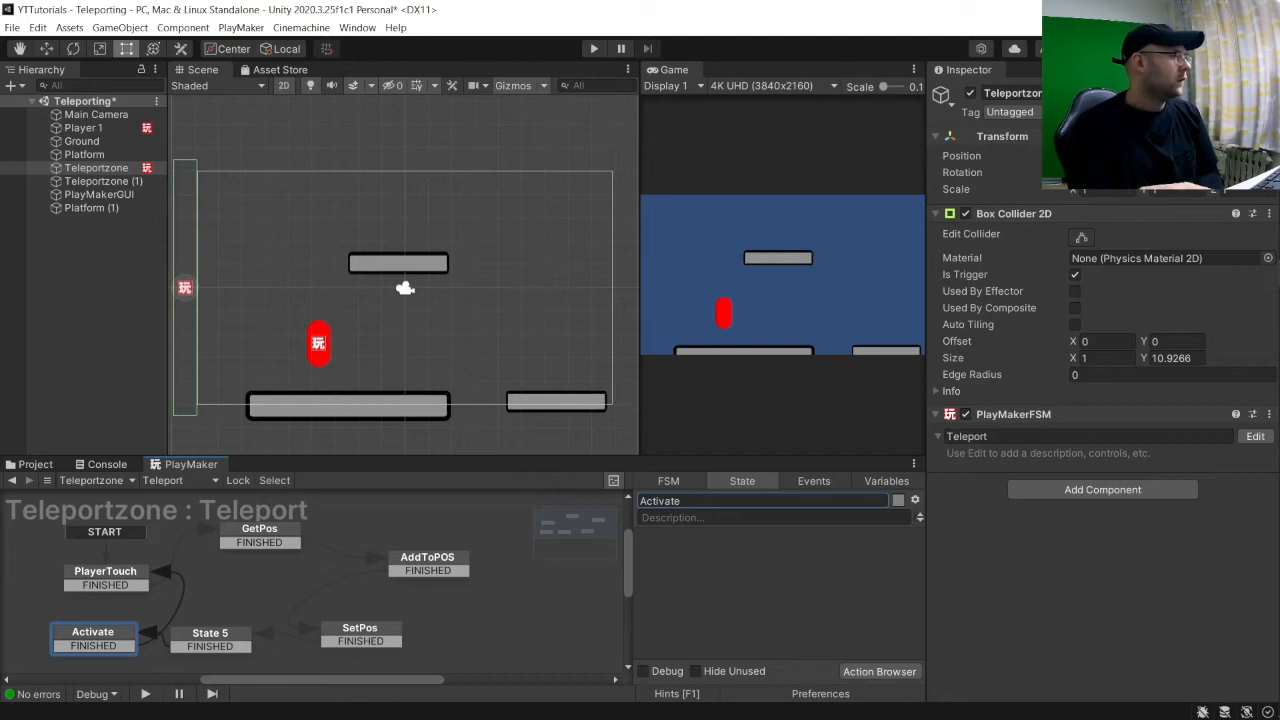
Find the Trigger2D Event action and add it to the PlayerTouch state.
{"action": "left_click", "coordinate": [122, 577]}
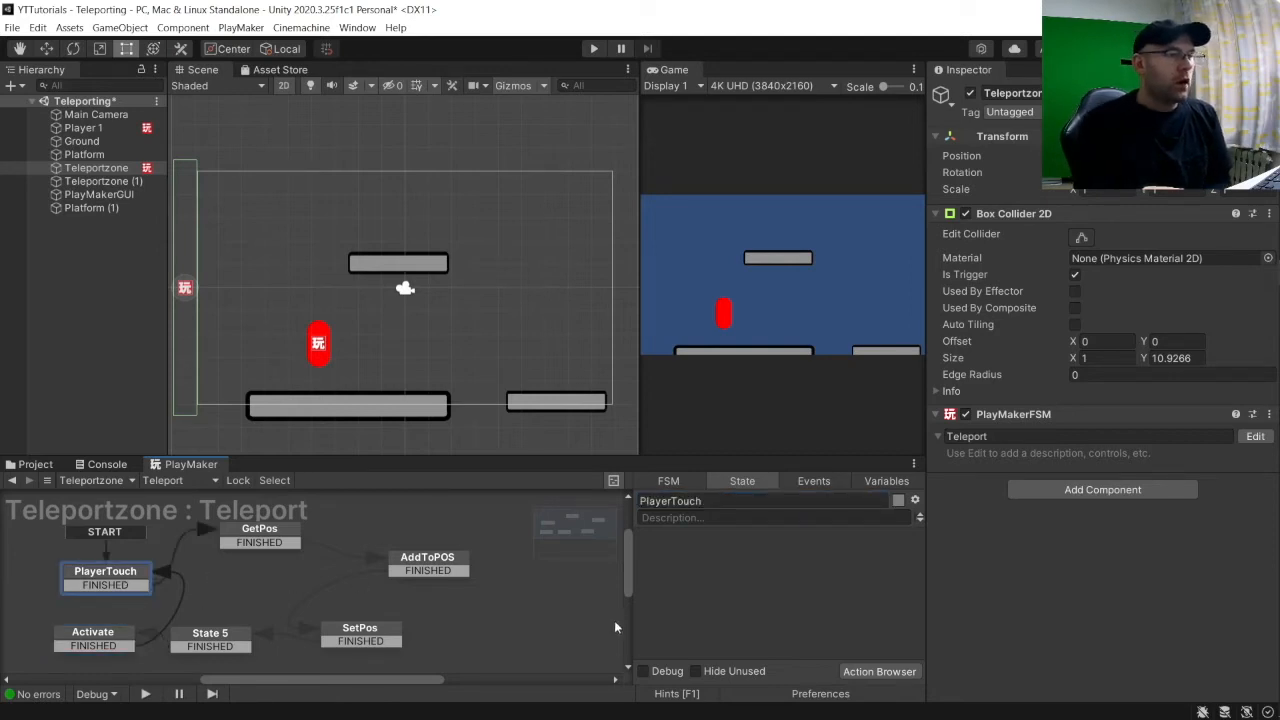
{"action": "left_click", "coordinate": [879, 671]}
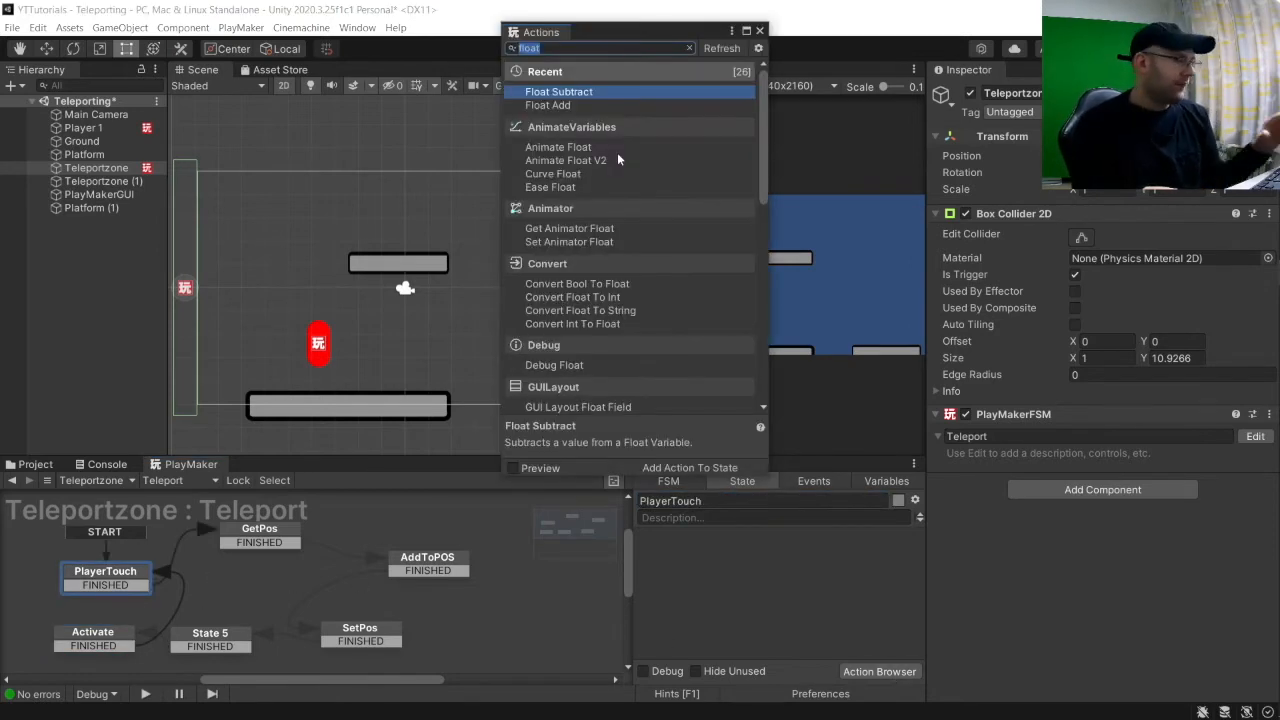
{"action": "type", "text": "trii"}
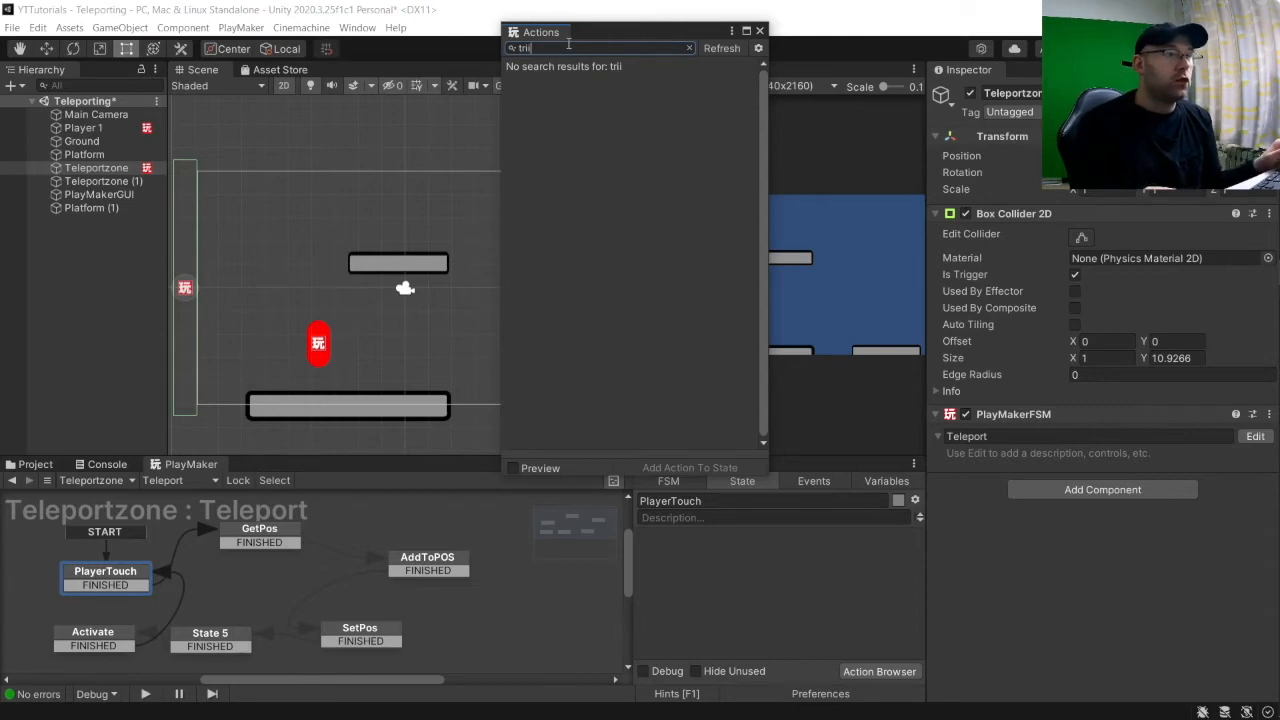
{"action": "key", "text": "BackSpace"}
{"action": "double_click", "coordinate": [583, 92]}
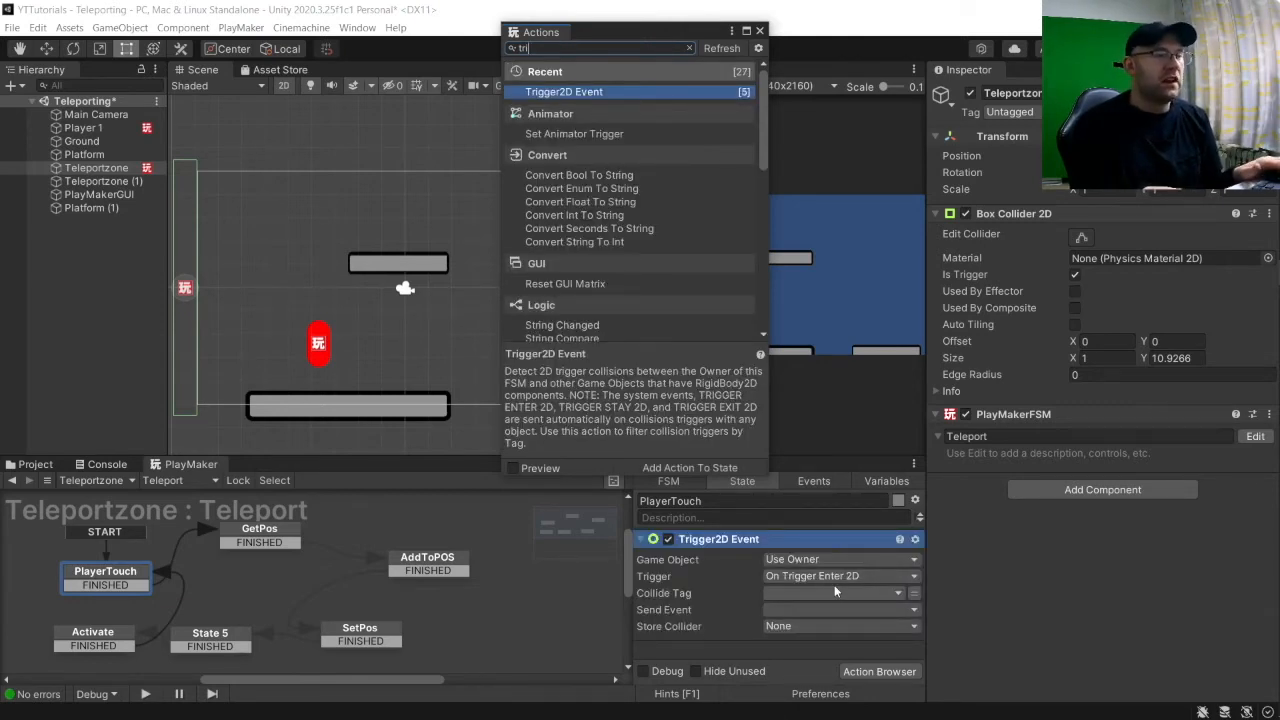
Find the Get Position 2d action and add it to the GetPos state.
{"action": "left_click", "coordinate": [270, 533]}
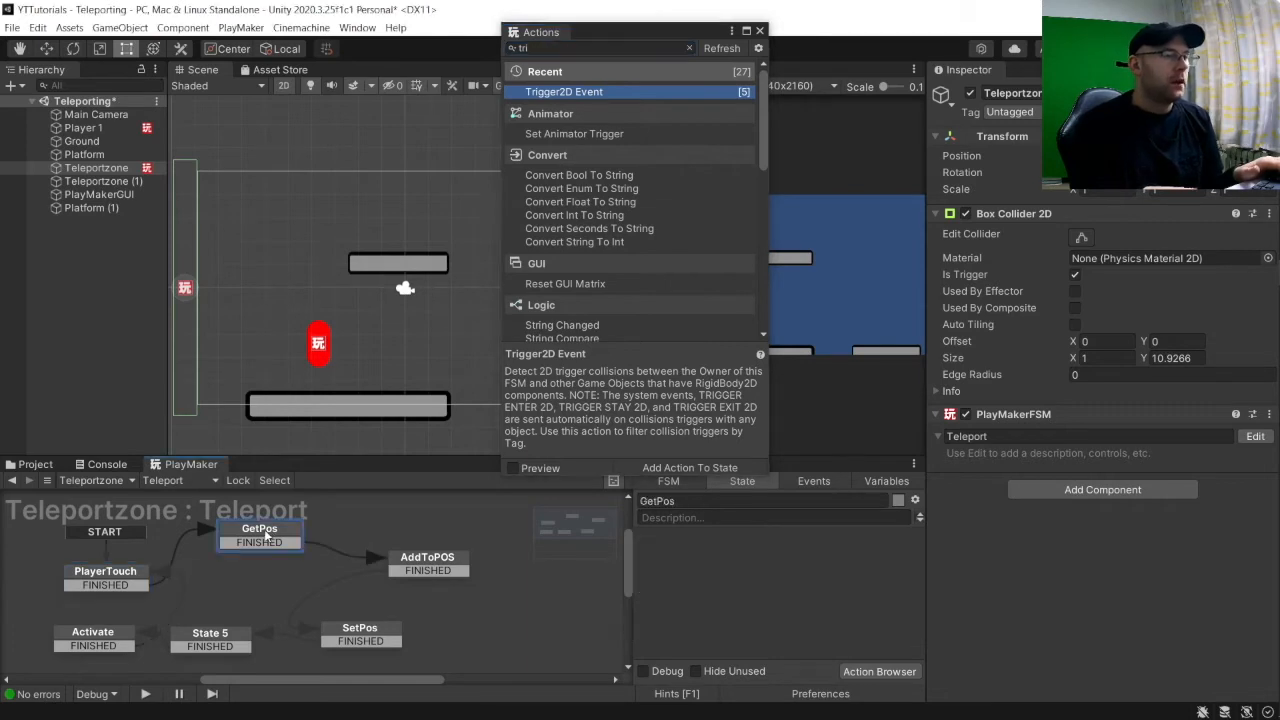
{"action": "key", "text": "BackSpace"}
{"action": "key", "text": "BackSpace"}
{"action": "key", "text": "BackSpace"}
{"action": "type", "text": "get"}
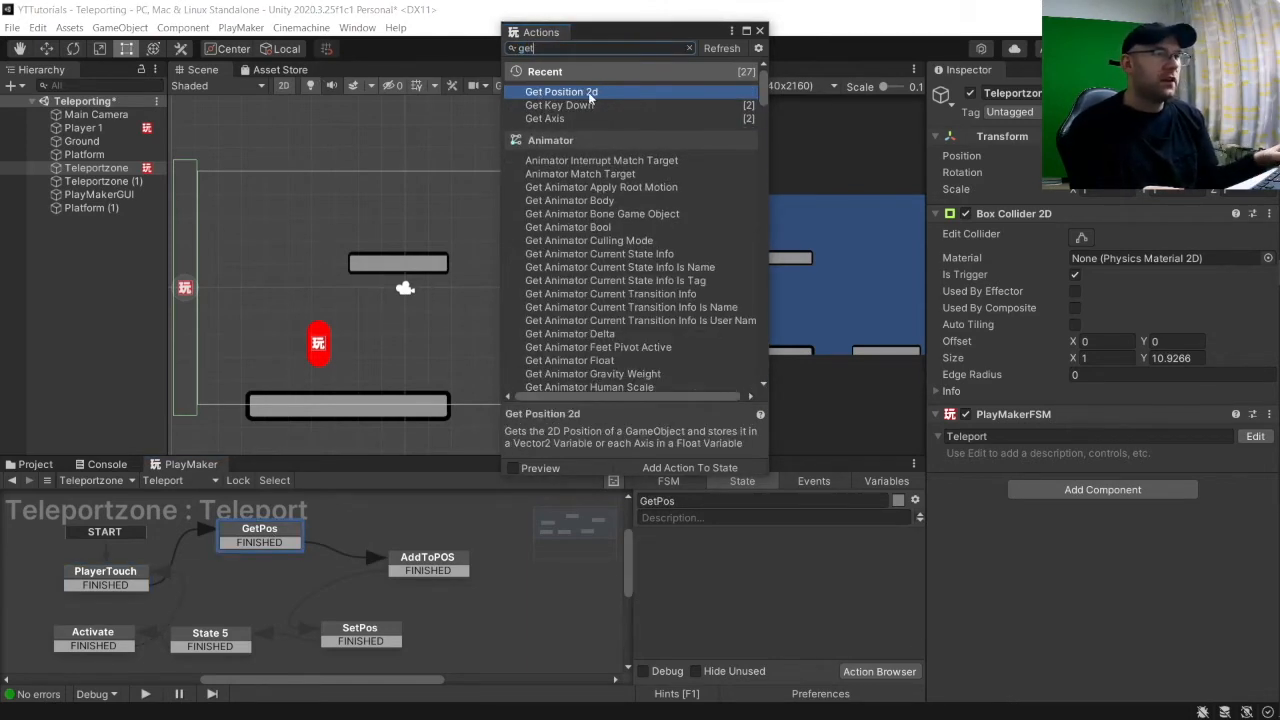
{"action": "double_click", "coordinate": [588, 93]}
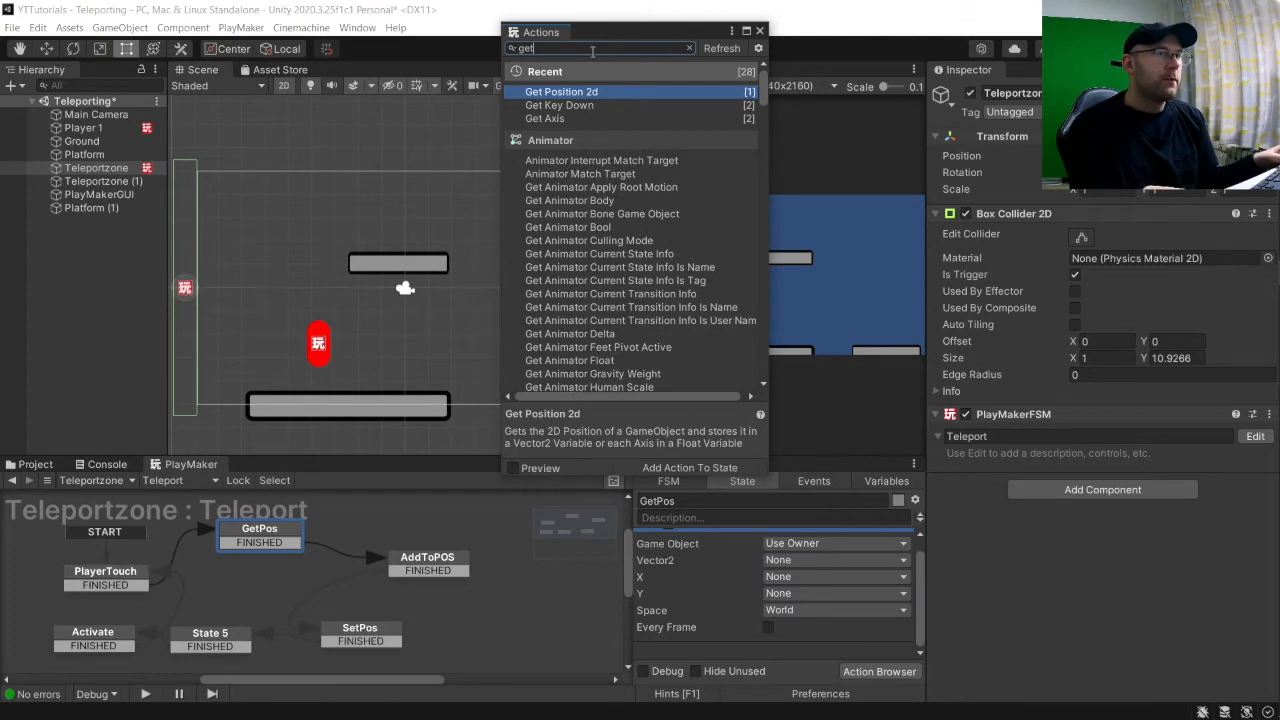
Find the Next Frame Event action and add it to the GetPos state as well.
{"action": "key", "text": "BackSpace"}
{"action": "key", "text": "BackSpace"}
{"action": "key", "text": "BackSpace"}
{"action": "type", "text": "next"}
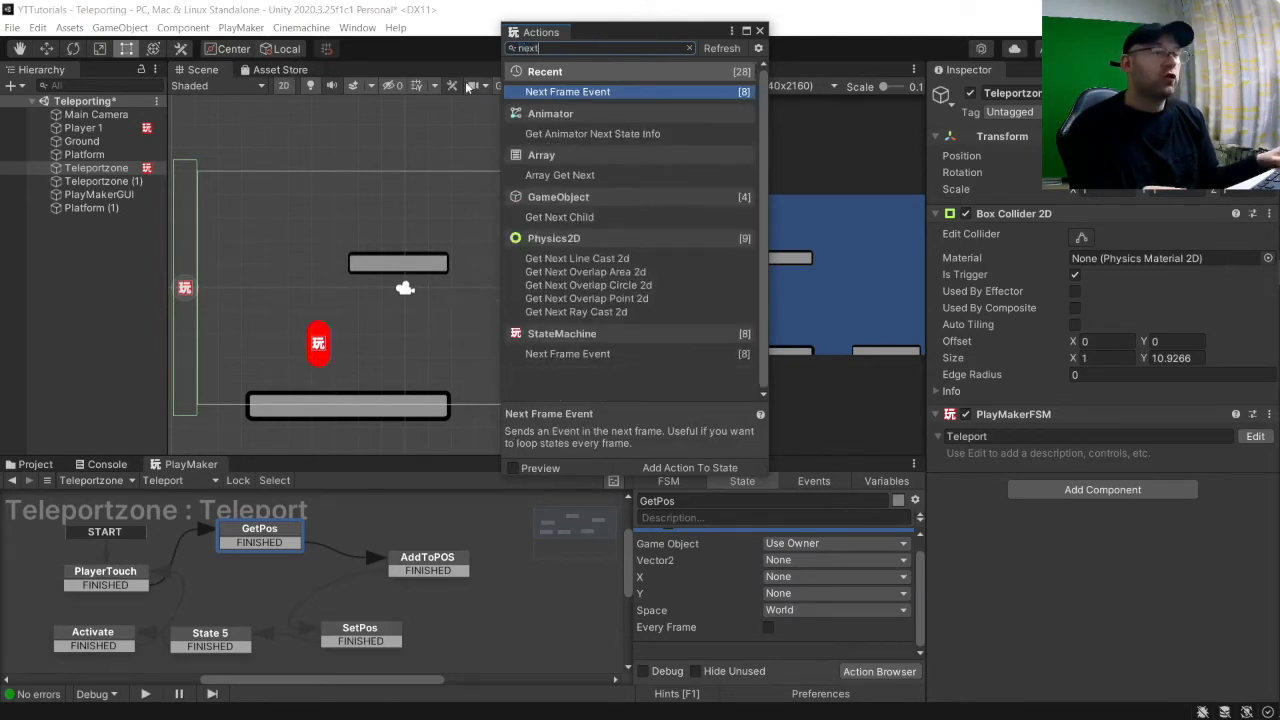
{"action": "double_click", "coordinate": [617, 91]}
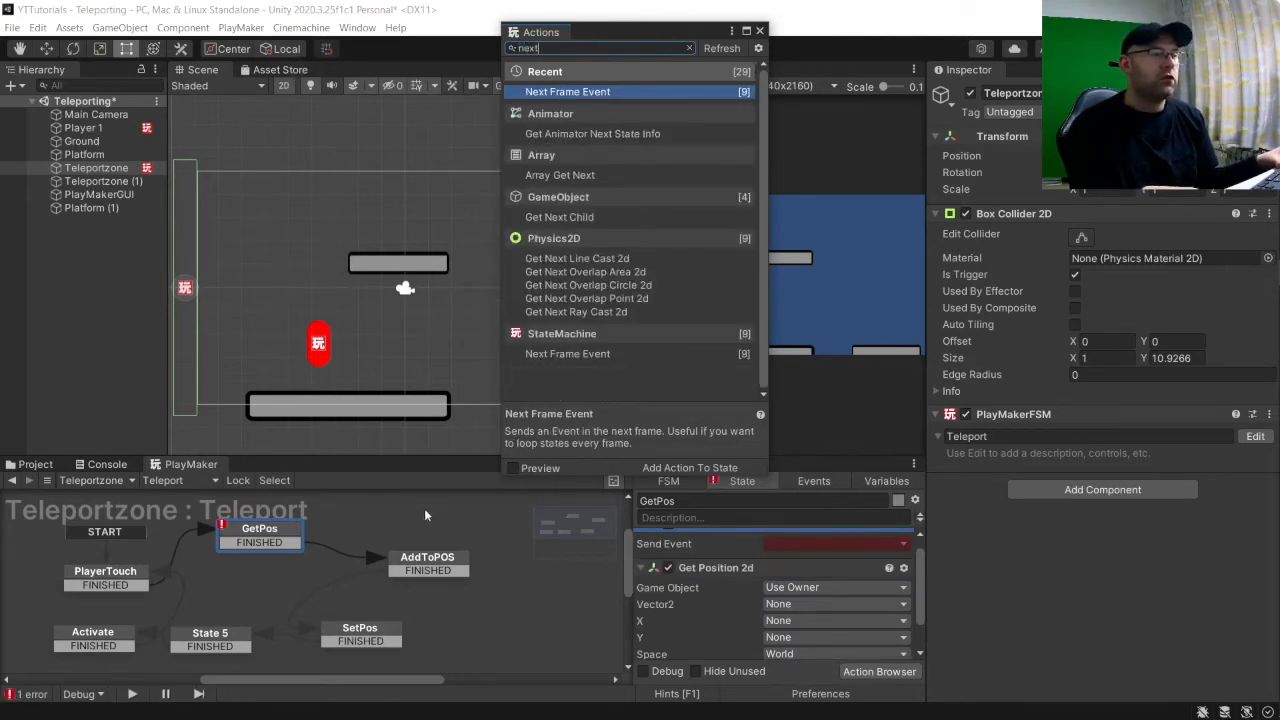
Add the Next Frame Event and Float Add actions to the AddToPOS state.
{"action": "left_click", "coordinate": [444, 566]}
{"action": "double_click", "coordinate": [610, 91]}
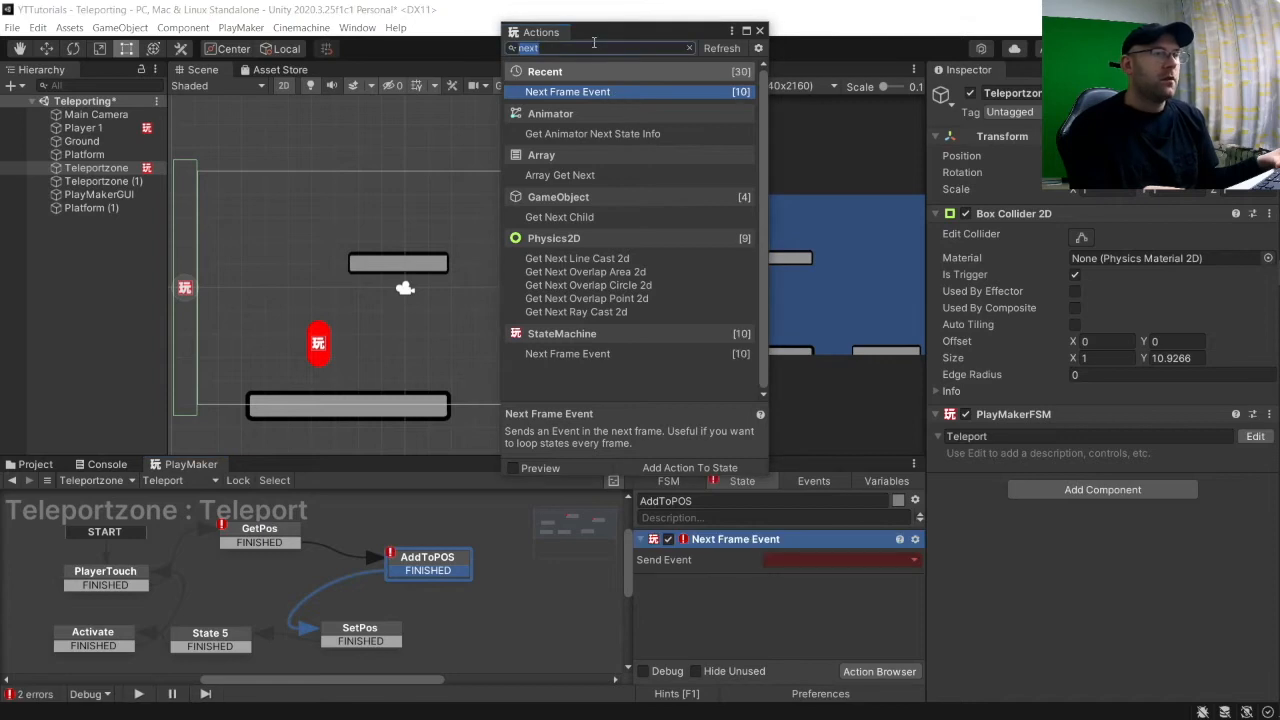
{"action": "type", "text": "float"}
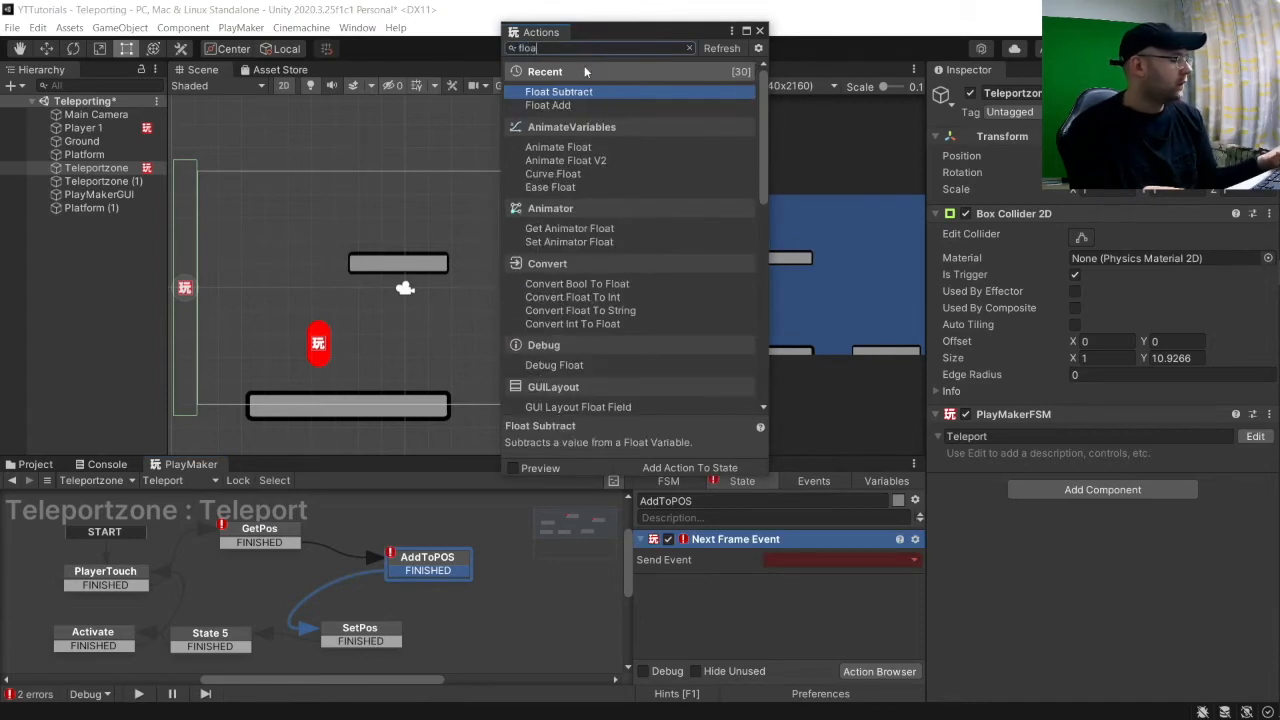
{"action": "double_click", "coordinate": [584, 104]}
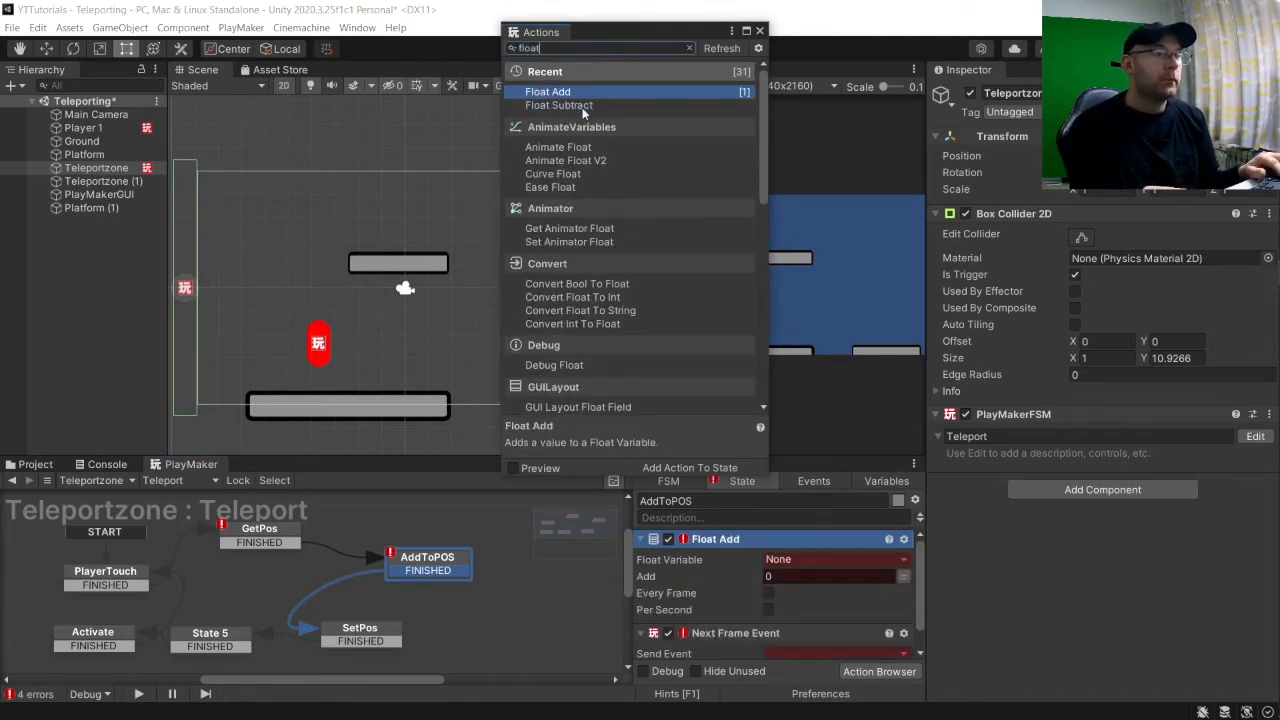
Add the Next Frame Event and Set Position 2d actions to the SetPos state.
{"action": "left_click", "coordinate": [352, 640]}
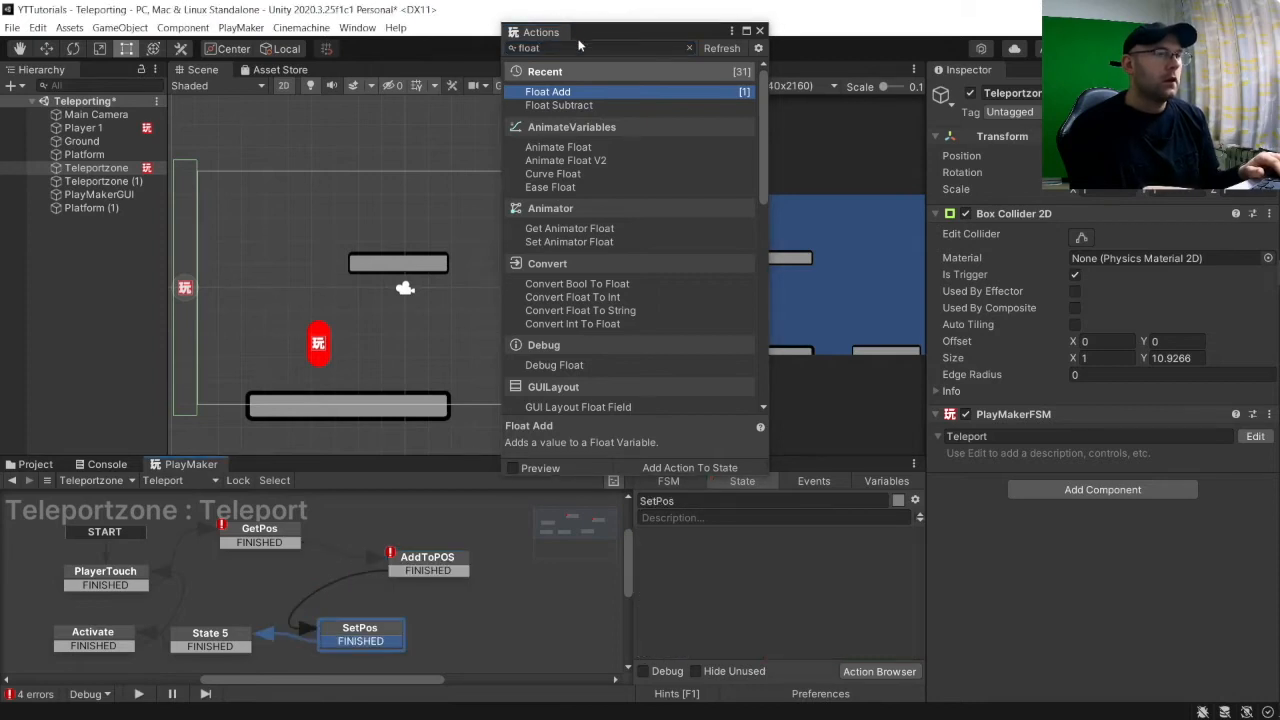
{"action": "key", "text": "BackSpace"}
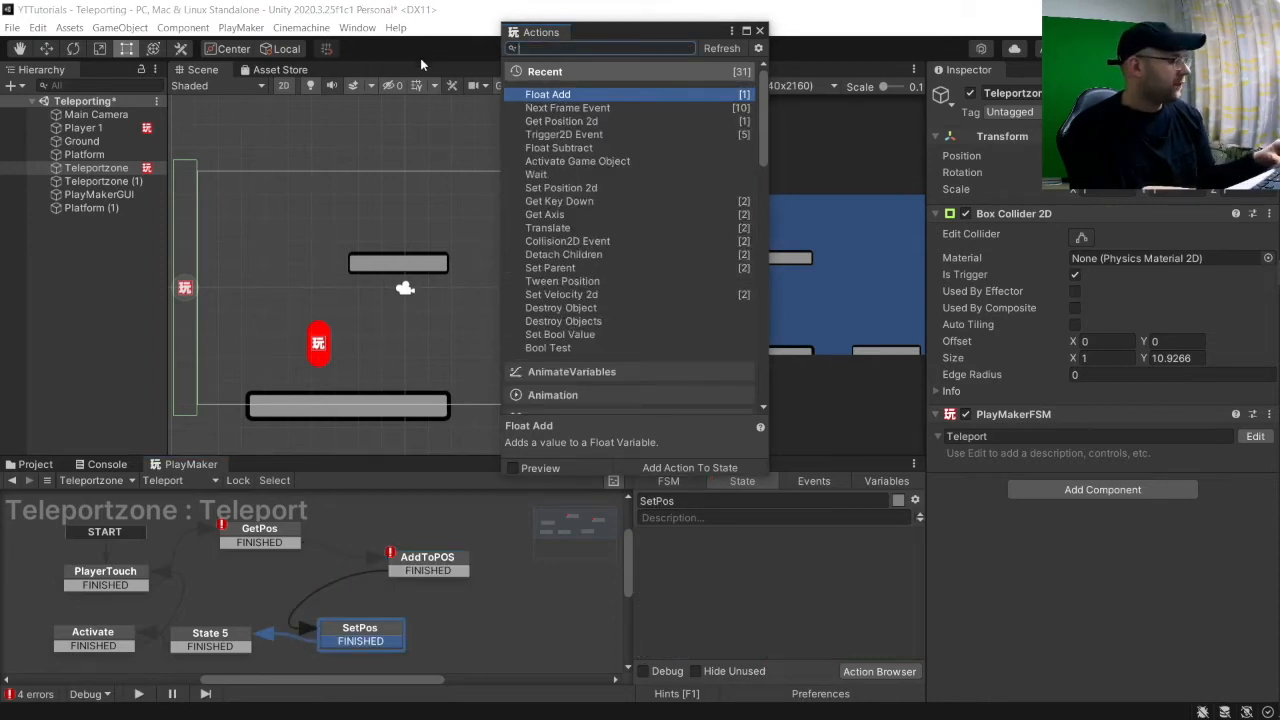
{"action": "type", "text": "next"}
{"action": "double_click", "coordinate": [554, 94]}
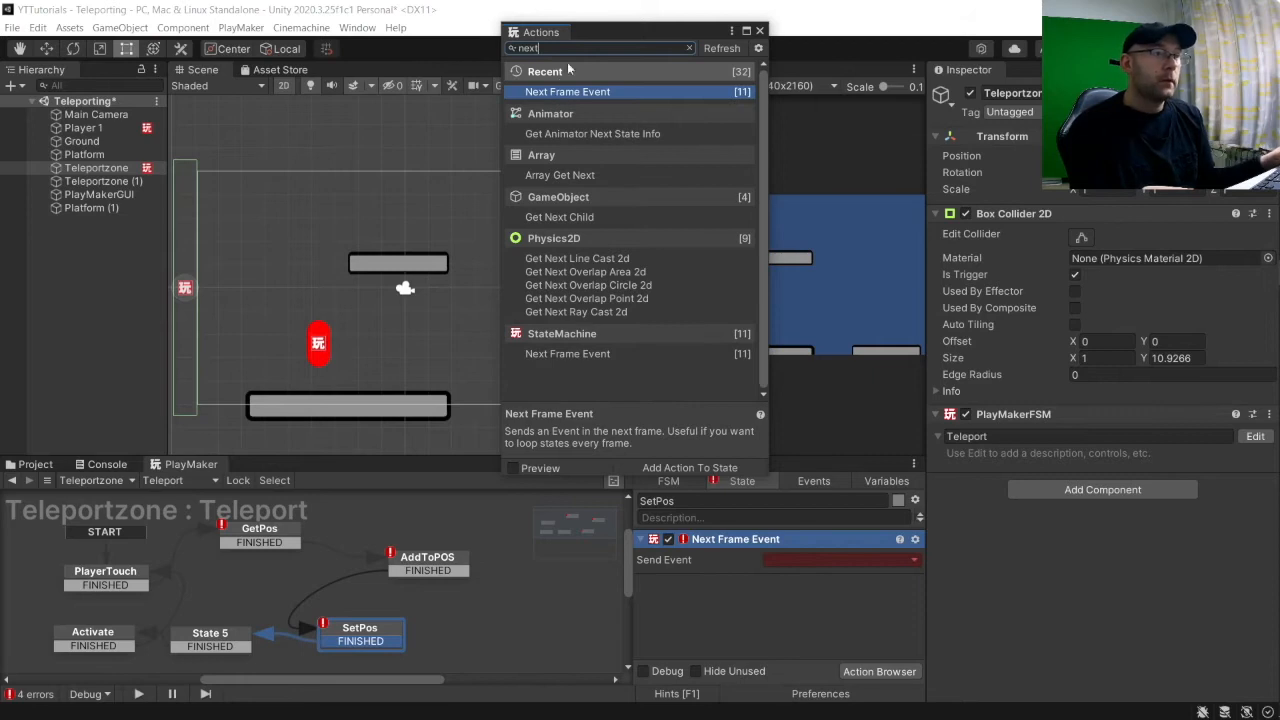
{"action": "type", "text": "set"}
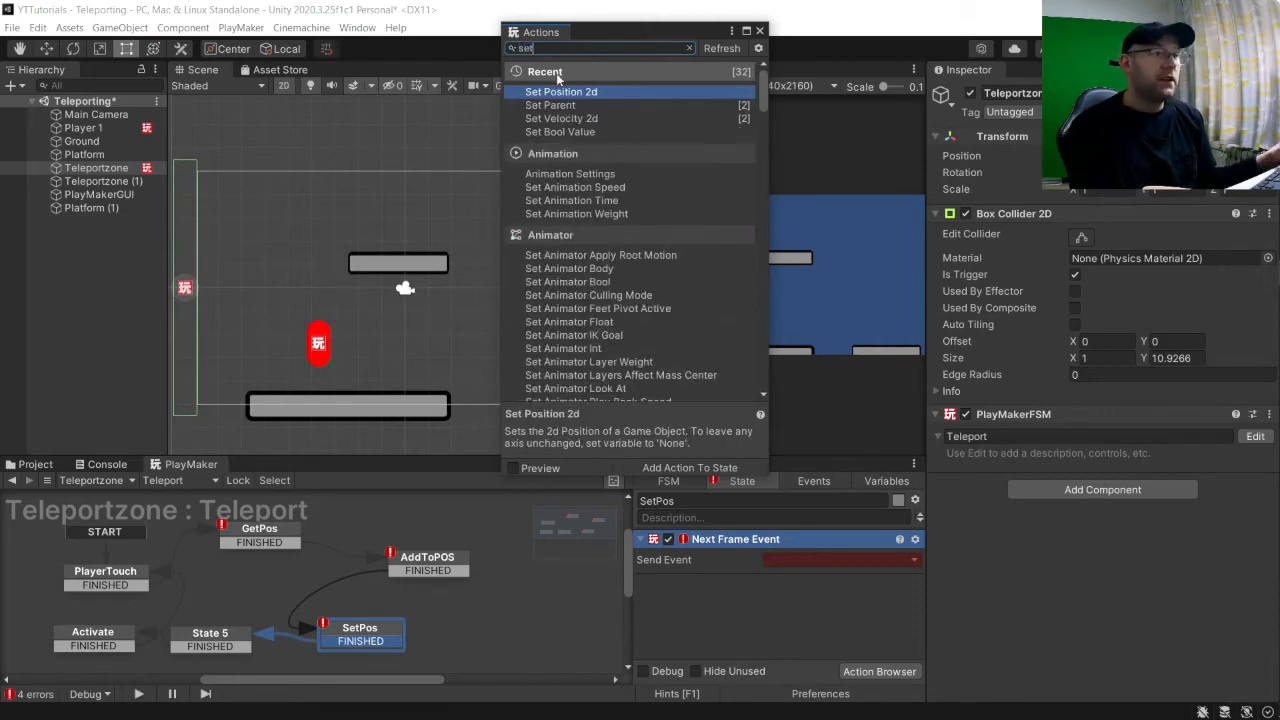
{"action": "double_click", "coordinate": [581, 91]}
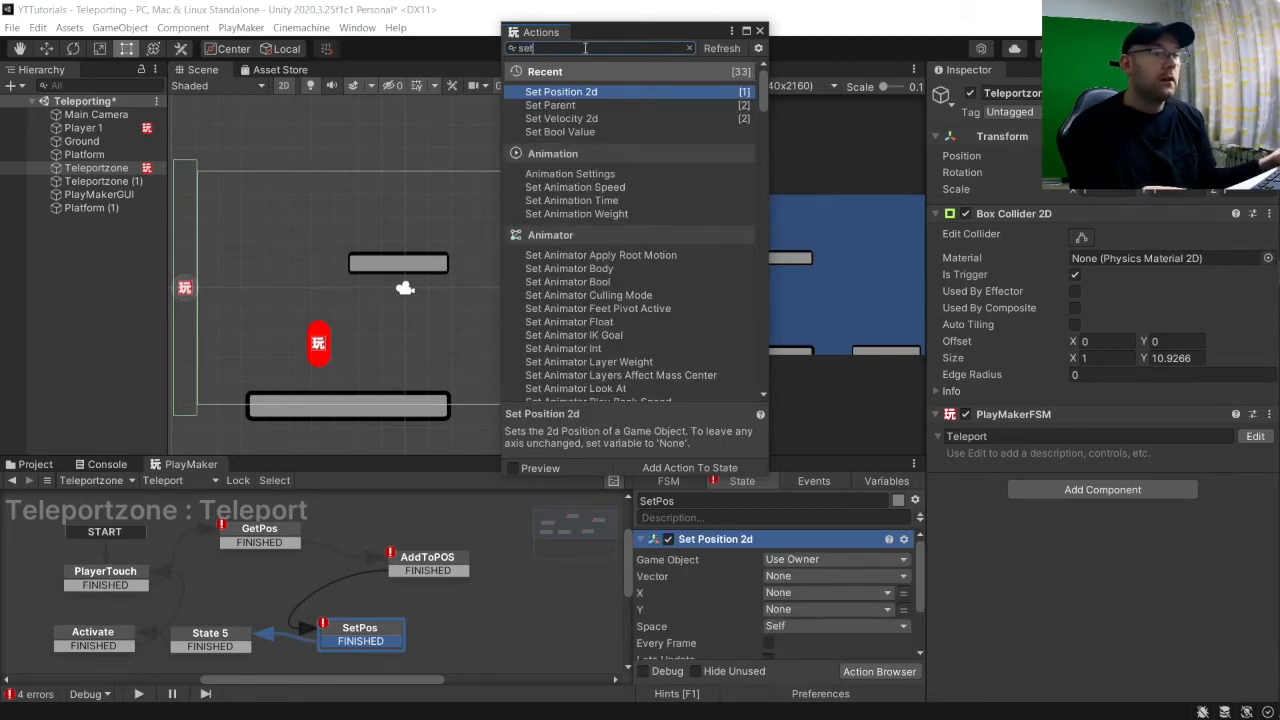
Find the Activate Game Object action and add it to the SetPos state.
{"action": "left_click", "coordinate": [583, 46]}
{"action": "type", "text": "ac"}
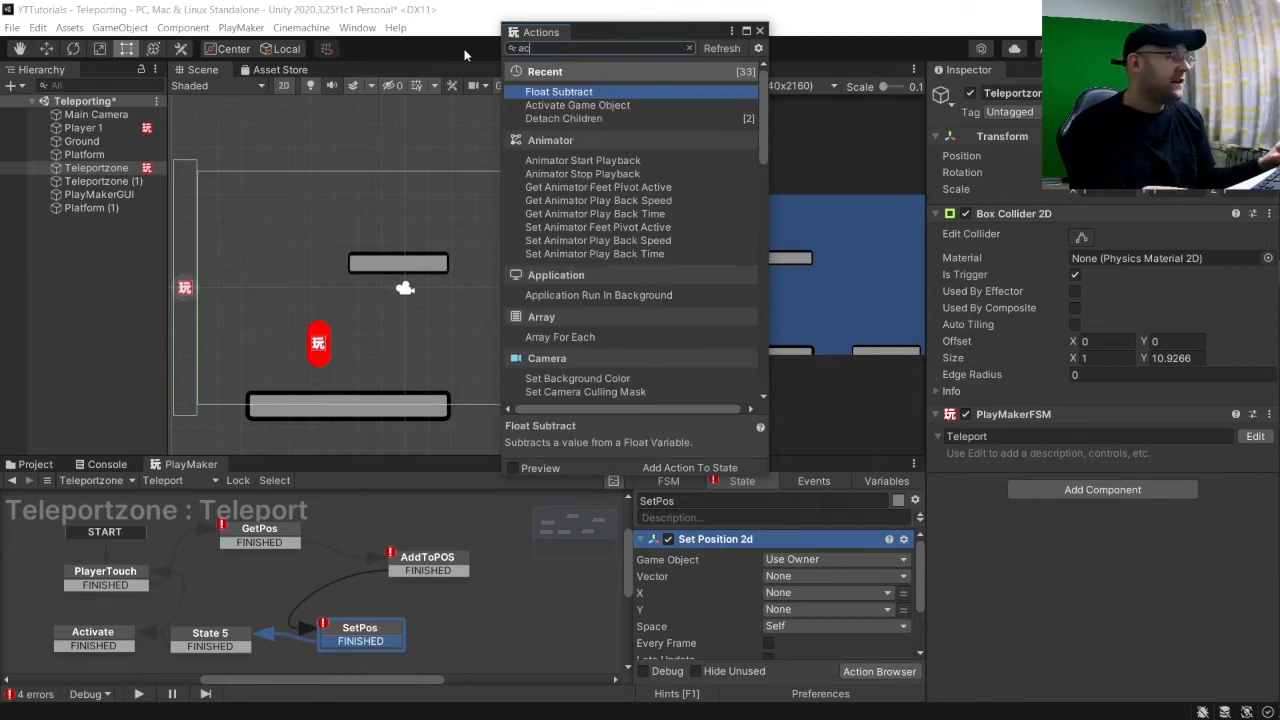
{"action": "left_click", "coordinate": [572, 106]}
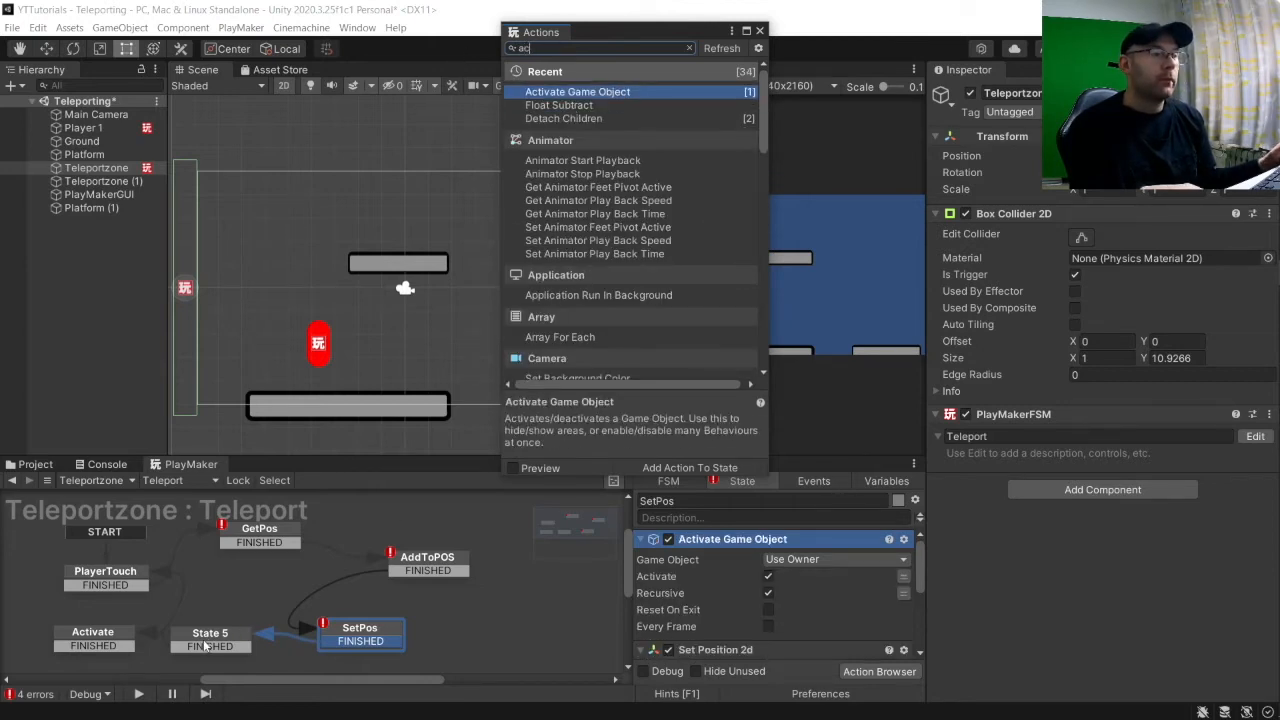
Rename State 5 as Wait.
{"action": "left_click", "coordinate": [209, 636]}
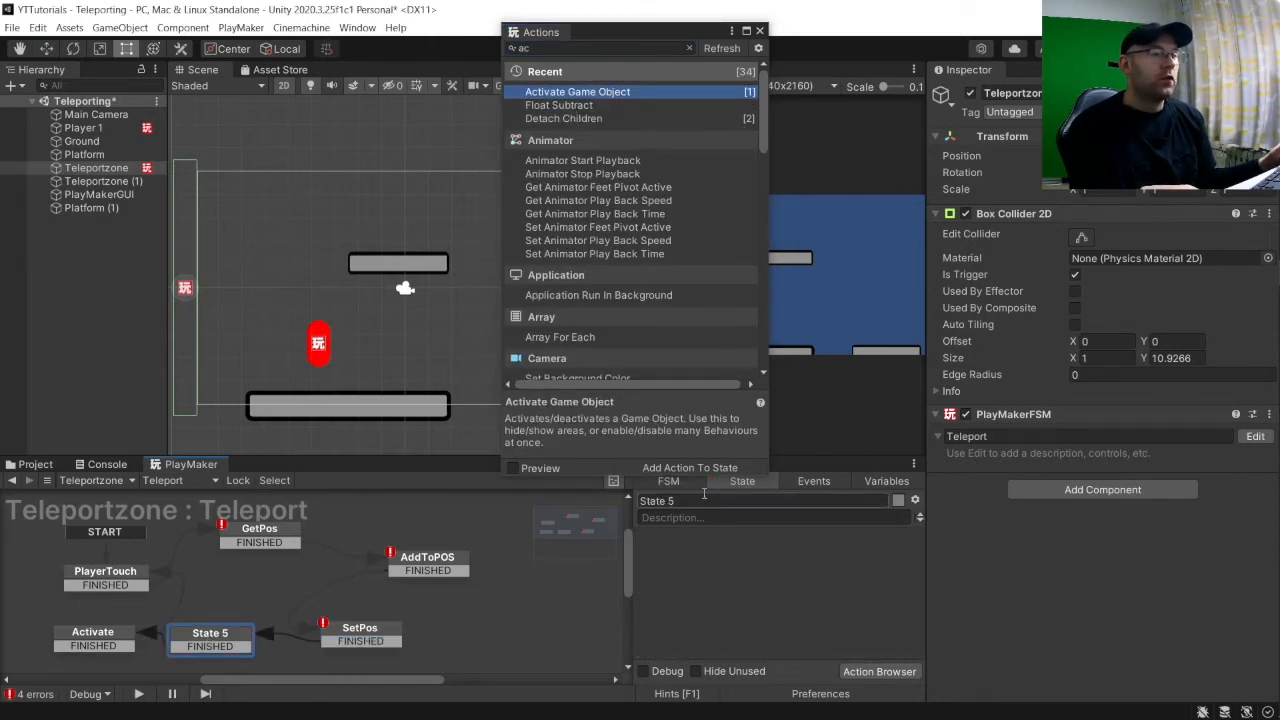
{"action": "left_click", "coordinate": [655, 498]}
{"action": "type", "text": "Wait"}
{"action": "key", "text": "Return"}
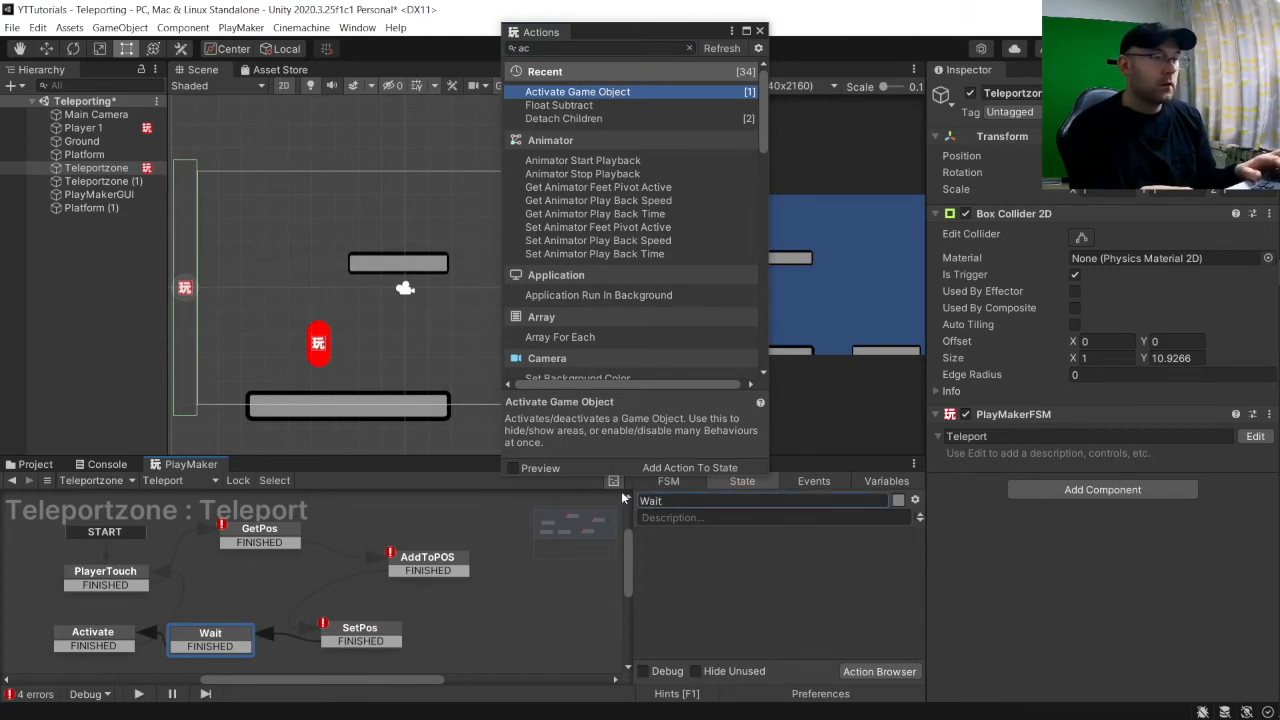
Find the Wait action and add it to the Wait state.
{"action": "left_click", "coordinate": [561, 48]}
{"action": "left_click_drag", "start_coordinate": [561, 47], "coordinate": [372, 25]}
{"action": "type", "text": "wait"}
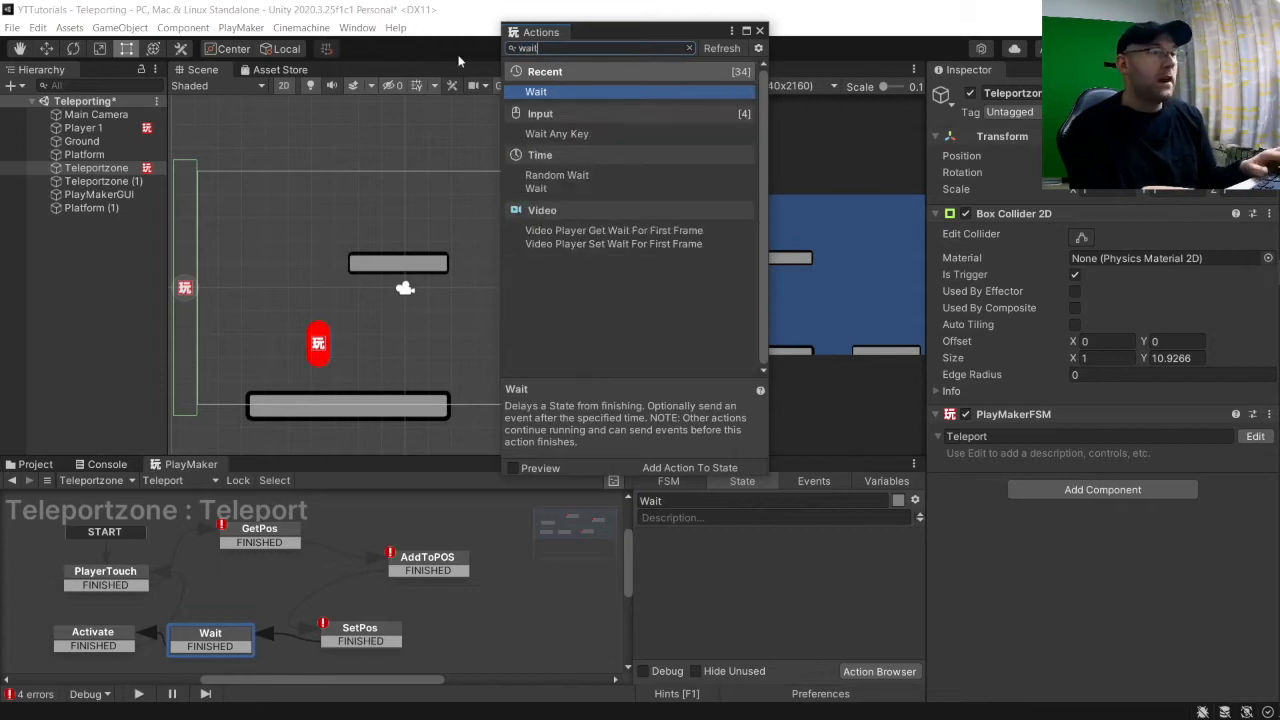
{"action": "double_click", "coordinate": [560, 92]}
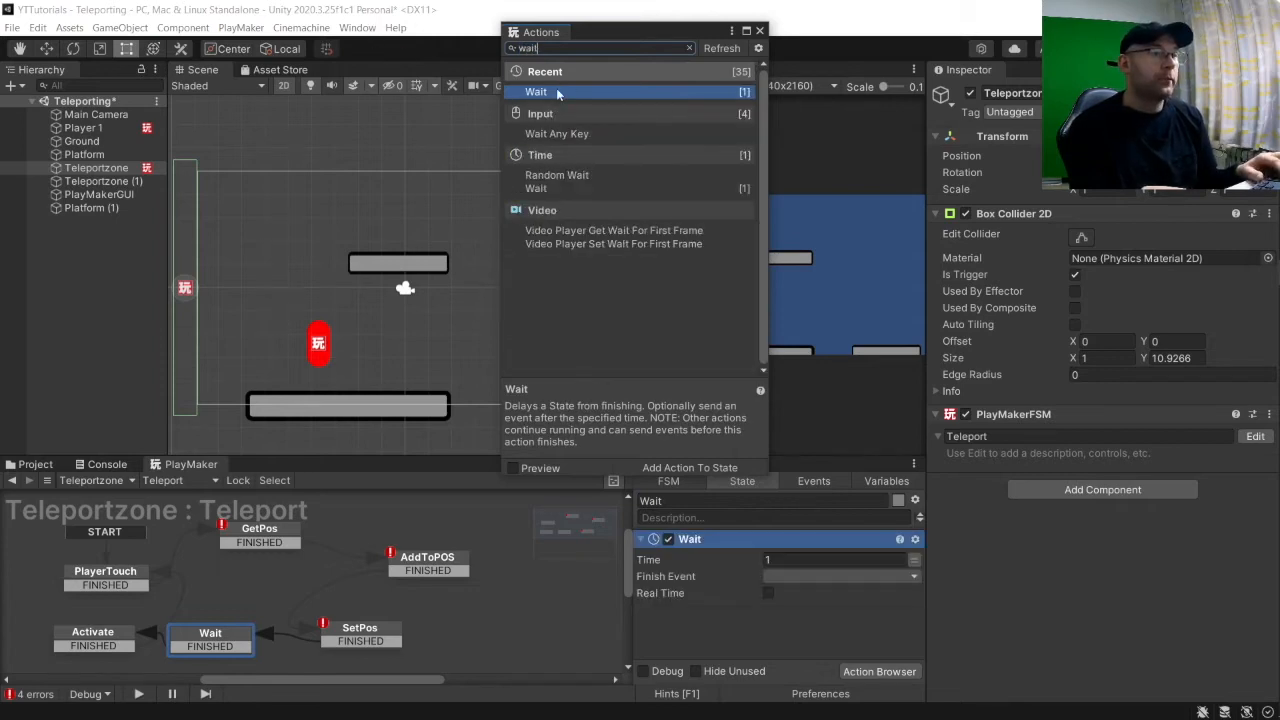
Find the Next Frame Event action and add it to the Activate state.
{"action": "left_click", "coordinate": [80, 647]}
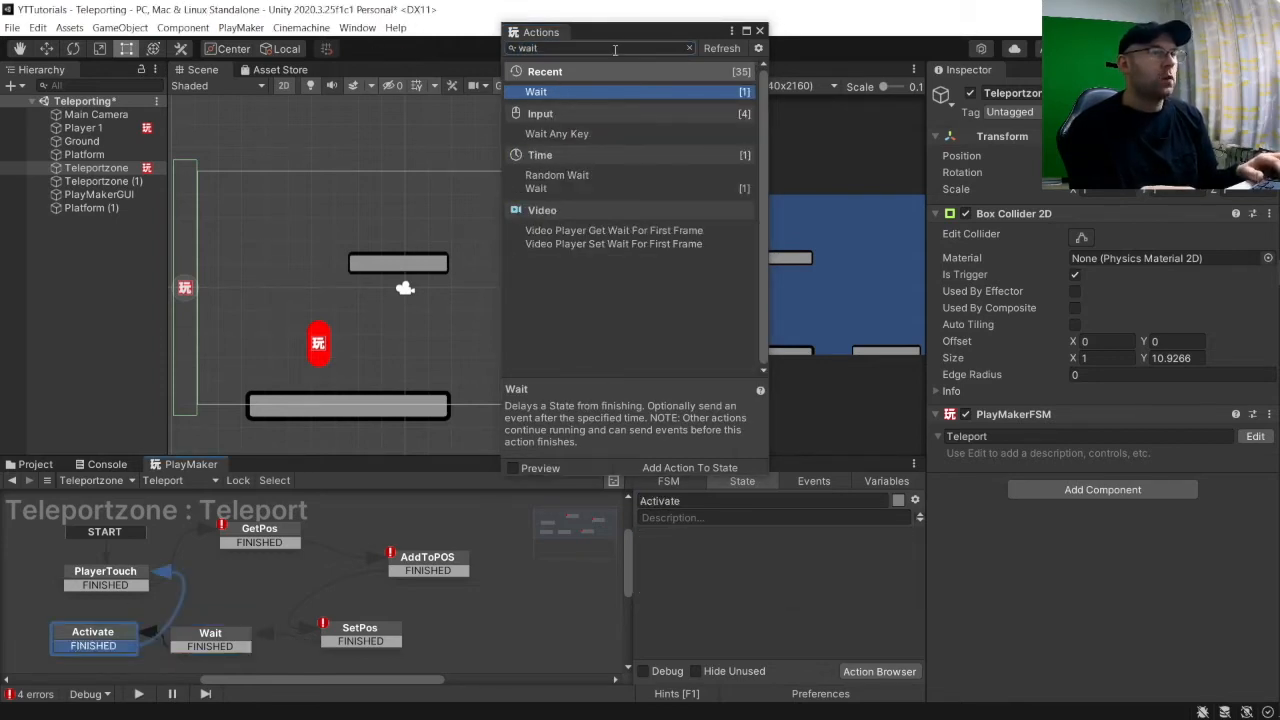
{"action": "left_click_drag", "start_coordinate": [612, 53], "coordinate": [362, 25]}
{"action": "type", "text": "next"}
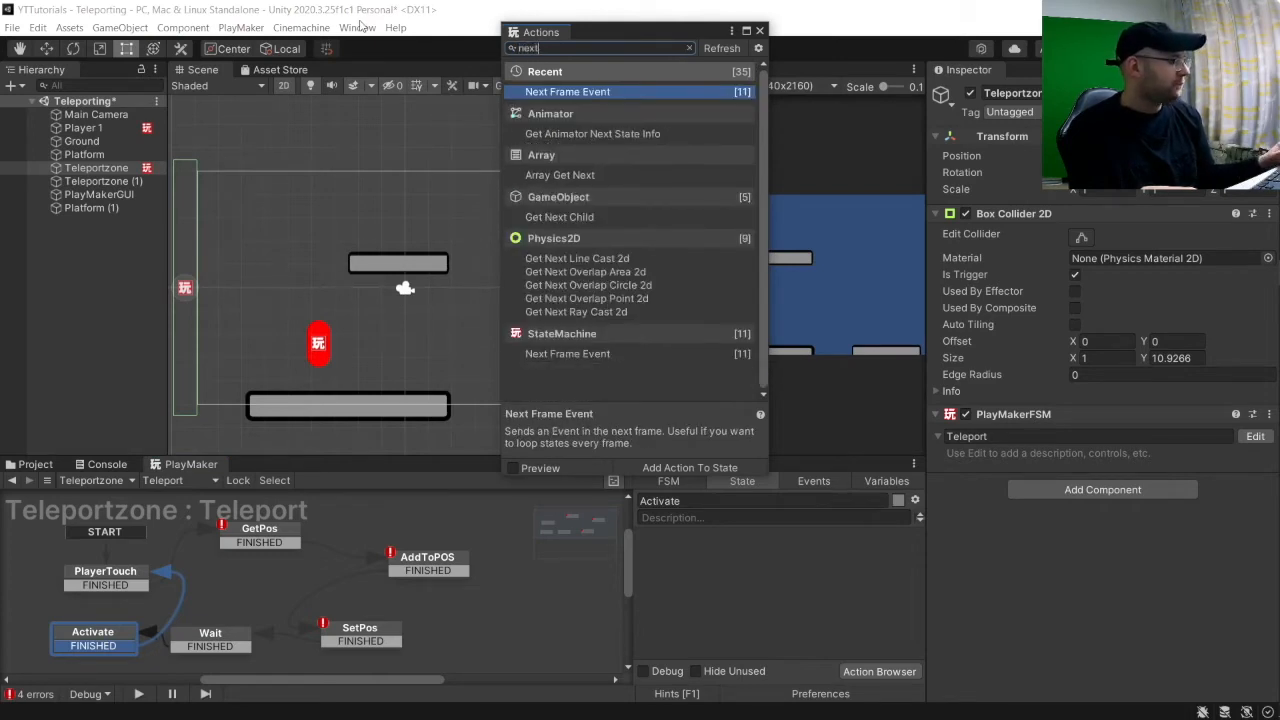
{"action": "double_click", "coordinate": [551, 93]}
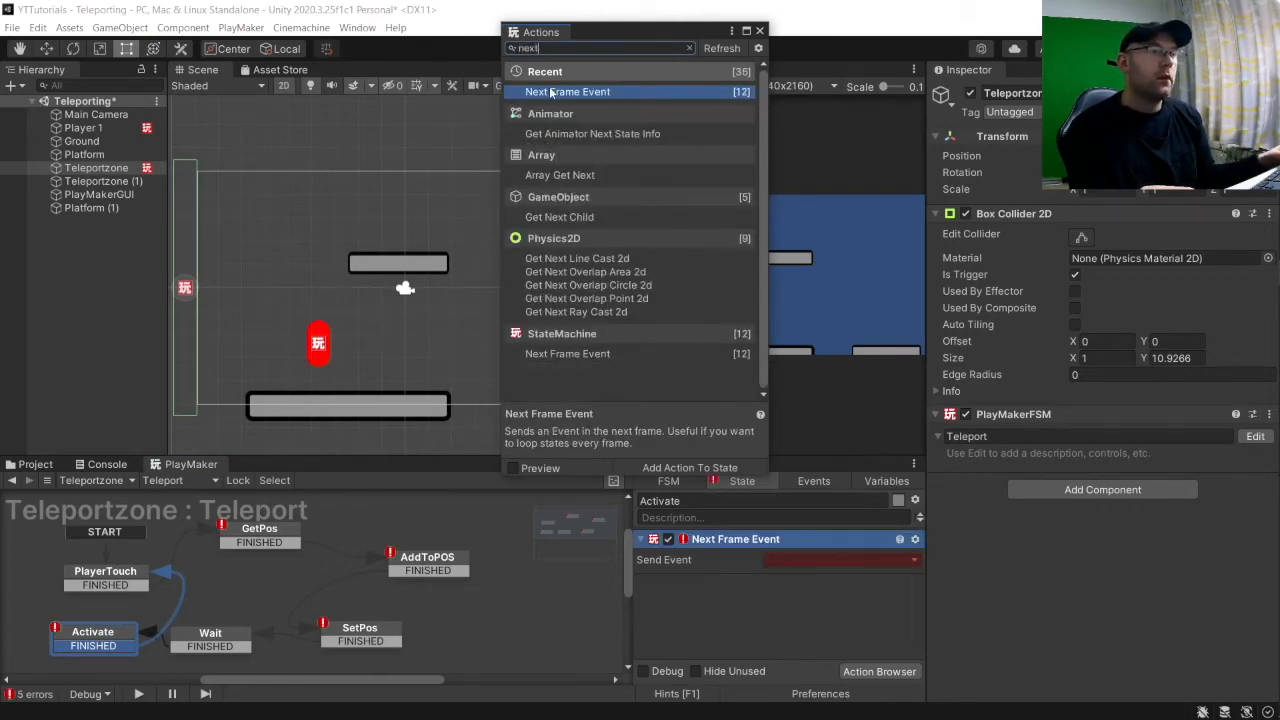
Add the Activate Game Object action to the Activate state and close the action browser.
{"action": "left_click_drag", "start_coordinate": [597, 46], "coordinate": [410, 30]}
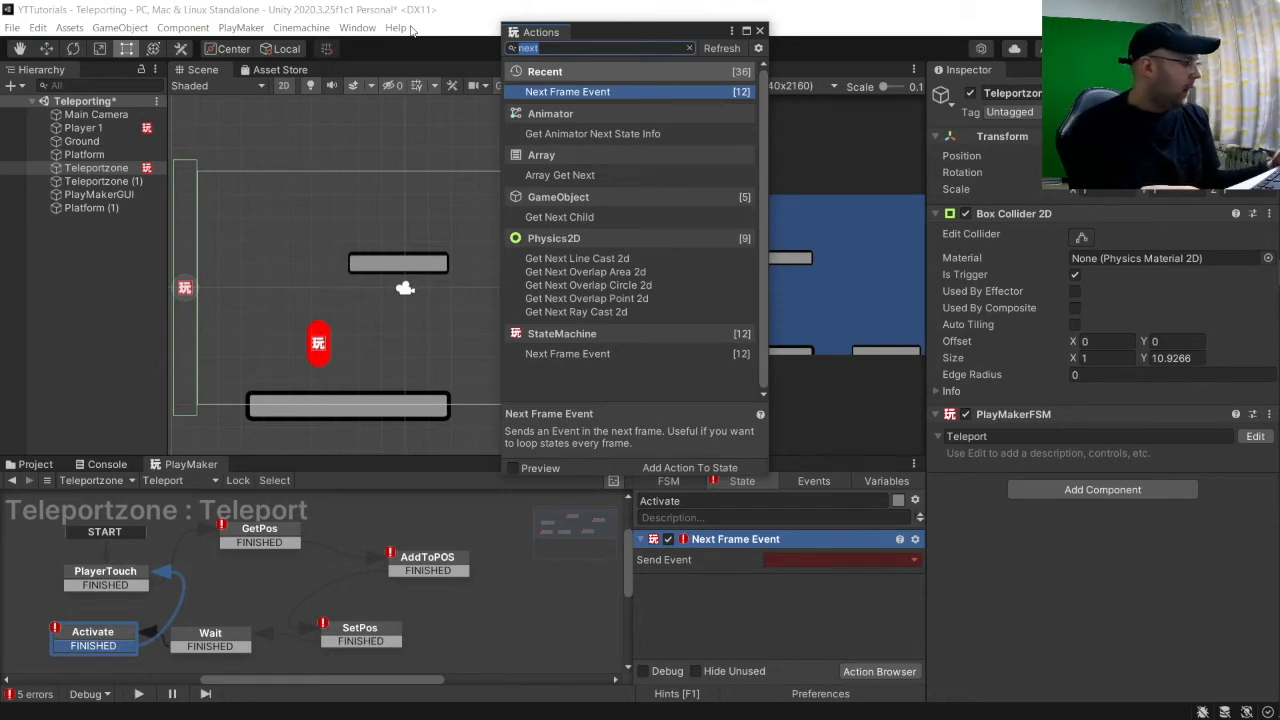
{"action": "key", "text": "BackSpace"}
{"action": "type", "text": "Ac"}
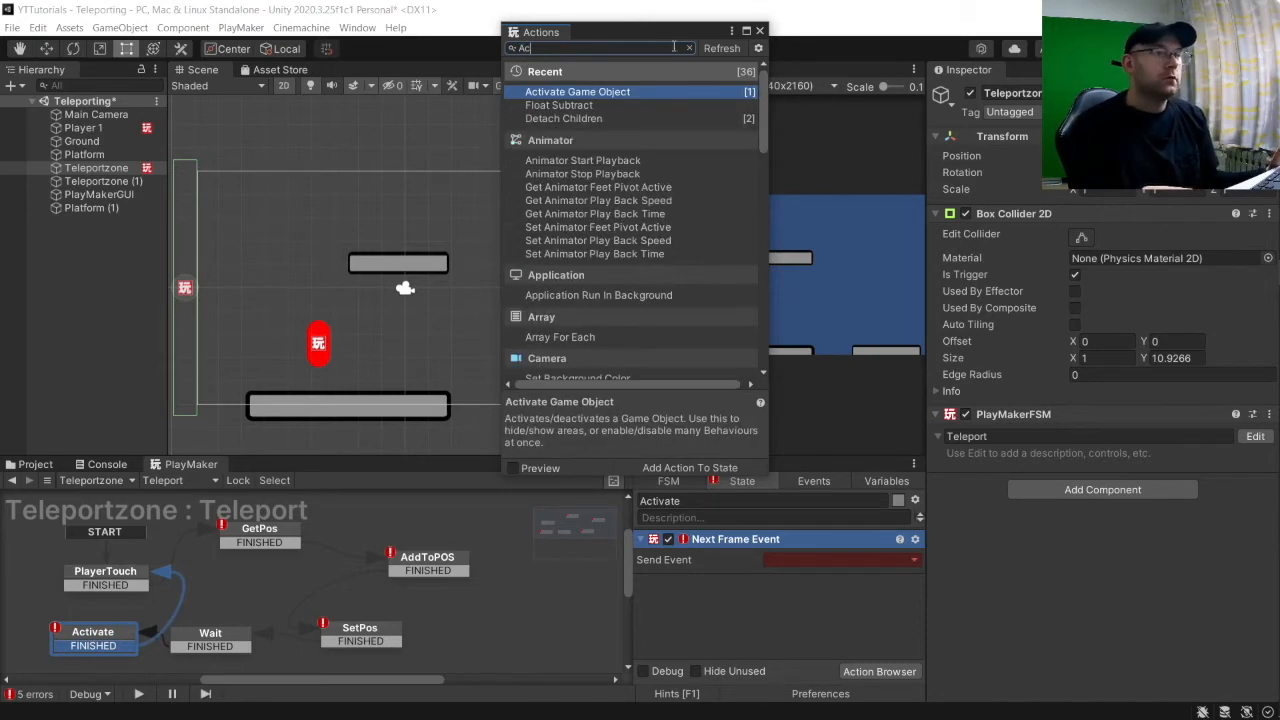
{"action": "double_click", "coordinate": [620, 92]}
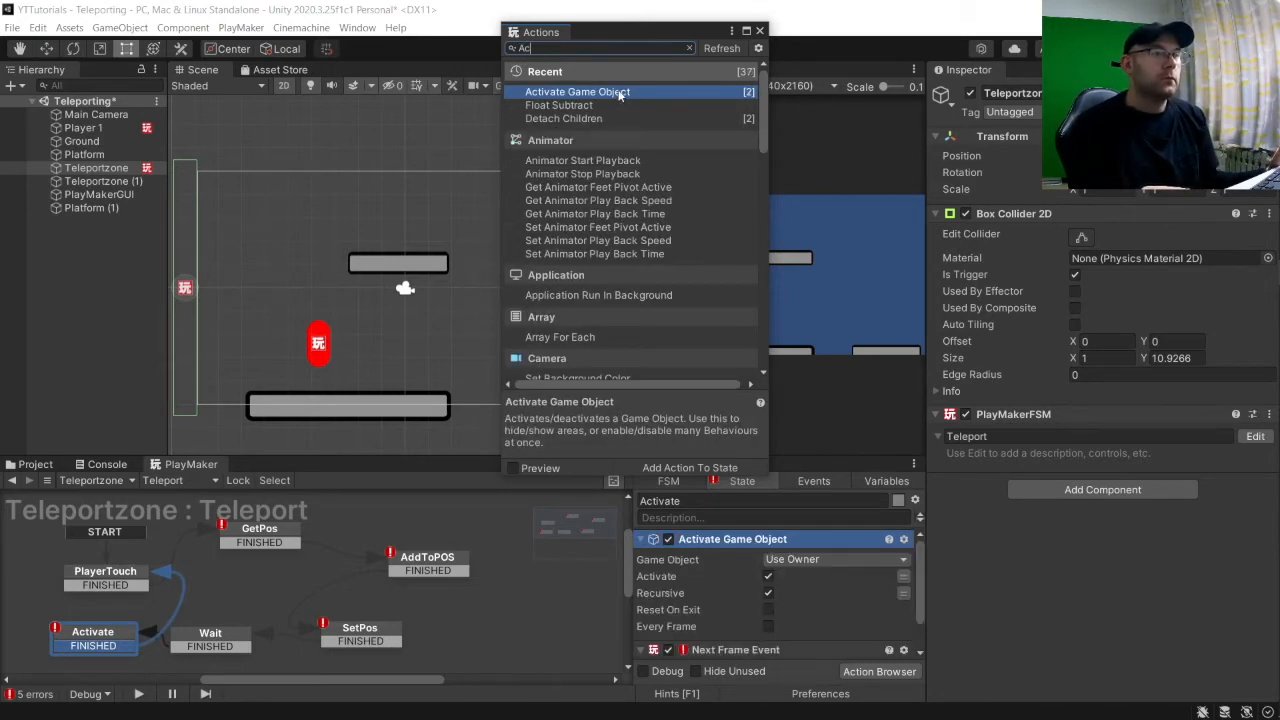
{"action": "left_click", "coordinate": [759, 32]}
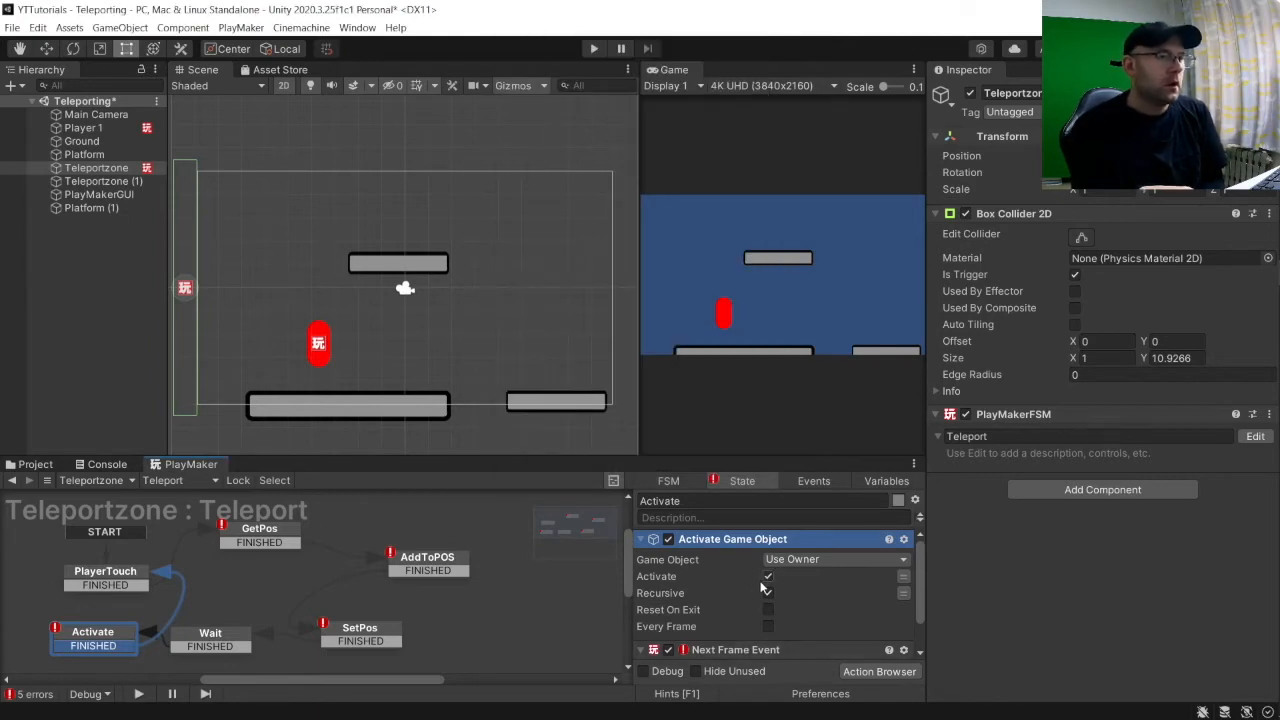
In the PlayerTouch state's Trigger2D Event, set the collide tag to Player and the sent event to FINISHED.
{"action": "left_click", "coordinate": [128, 573]}
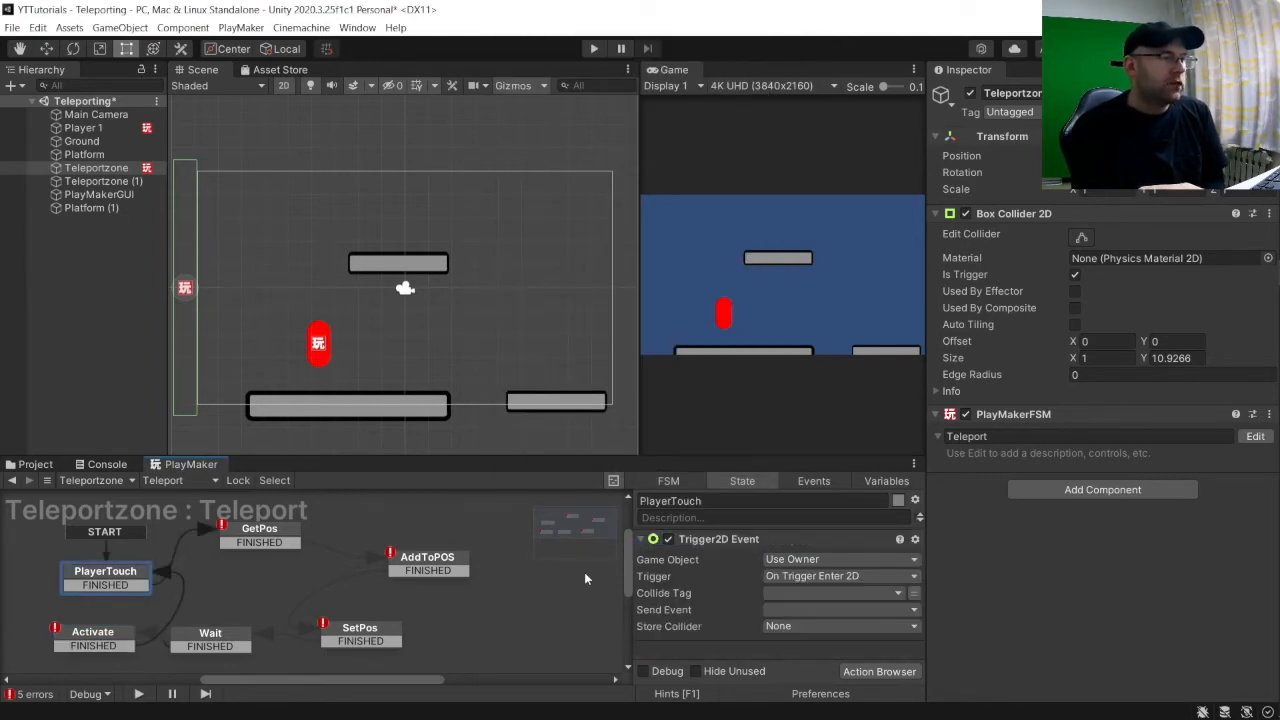
{"action": "left_click", "coordinate": [800, 593]}
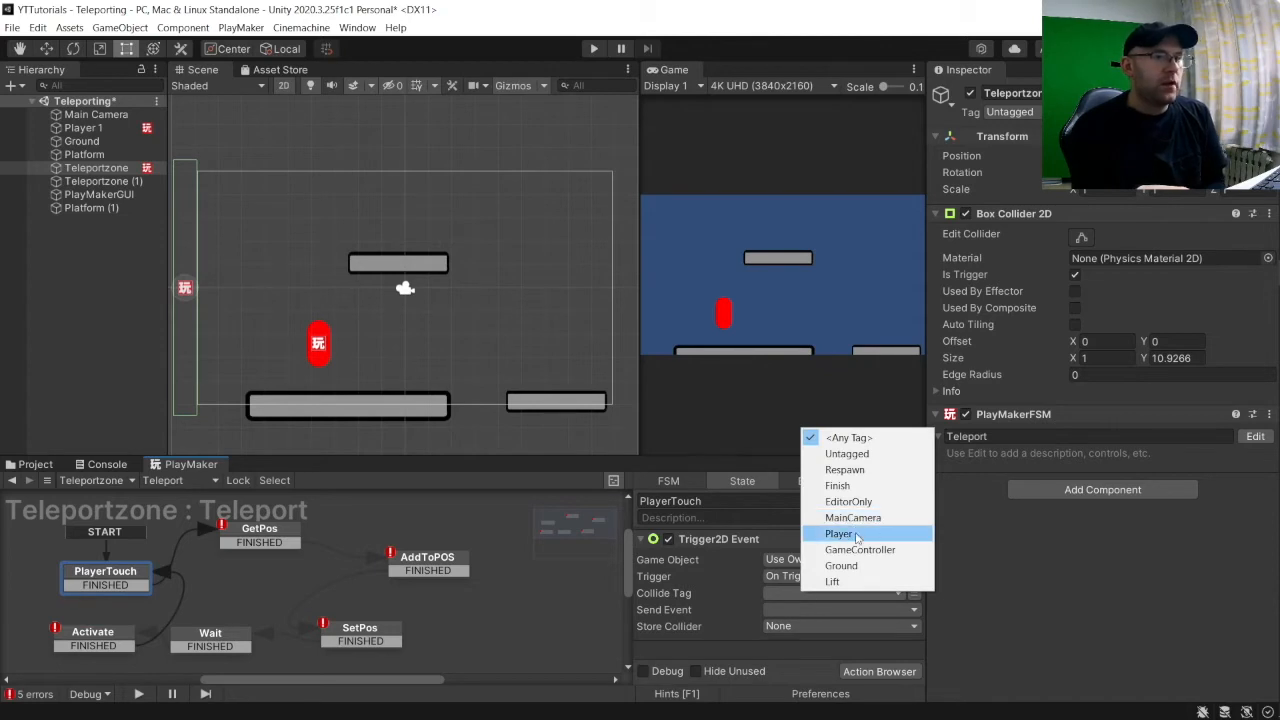
{"action": "left_click", "coordinate": [845, 531]}
{"action": "left_click", "coordinate": [798, 608]}
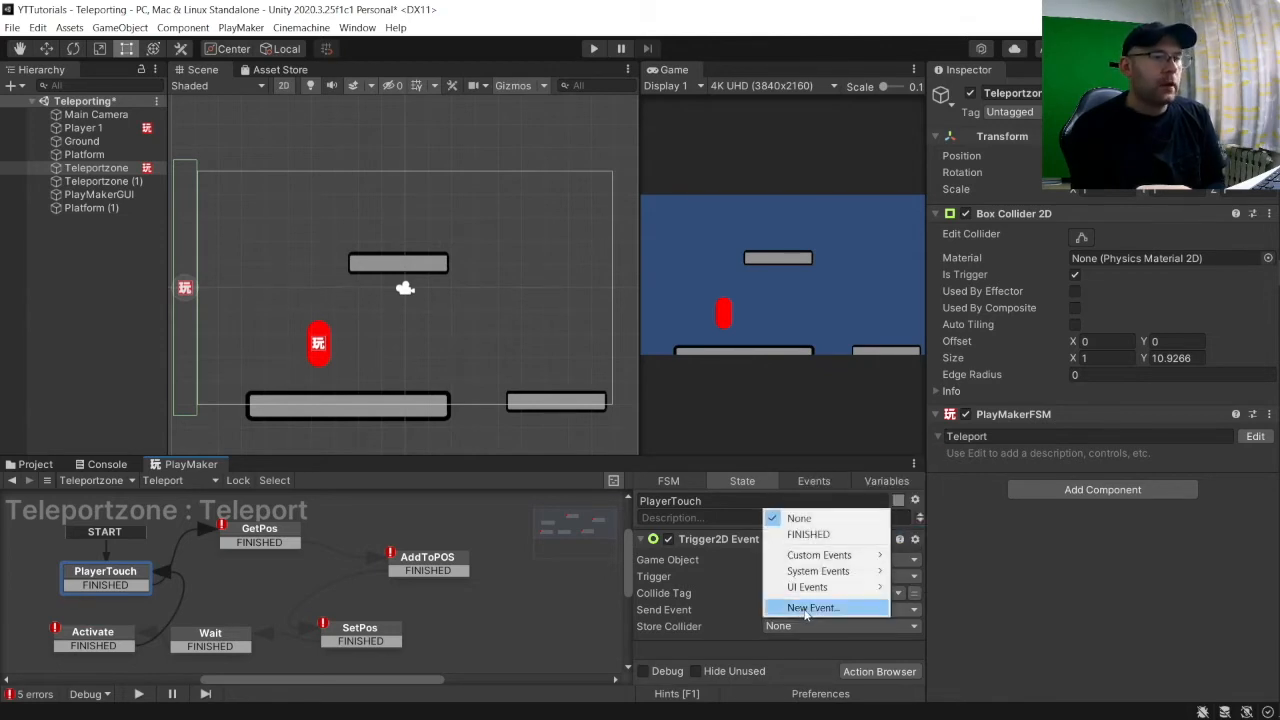
{"action": "left_click", "coordinate": [834, 535]}
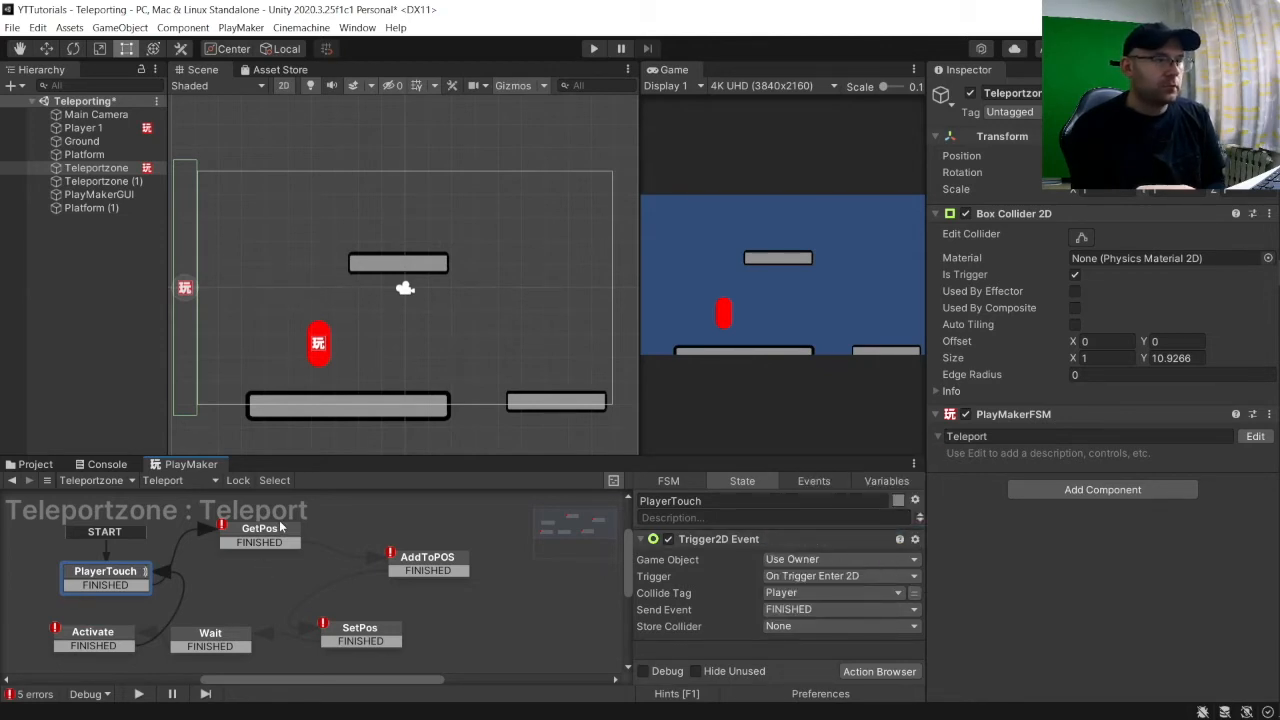
In the GetPos state, move Get Position 2d above Next Frame Event and specify Player 1 as its game object.
{"action": "left_click", "coordinate": [268, 533]}
{"action": "left_click_drag", "start_coordinate": [752, 583], "coordinate": [752, 545]}
{"action": "left_click", "coordinate": [808, 561]}
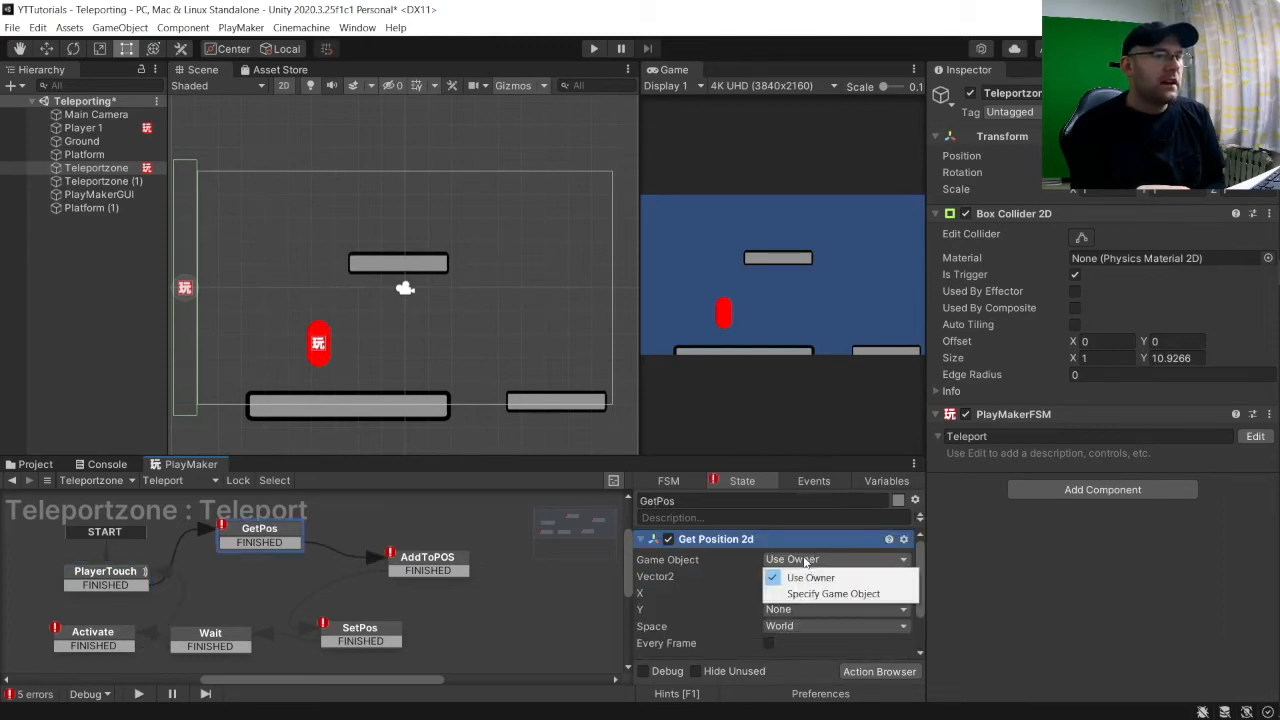
{"action": "left_click", "coordinate": [682, 562]}
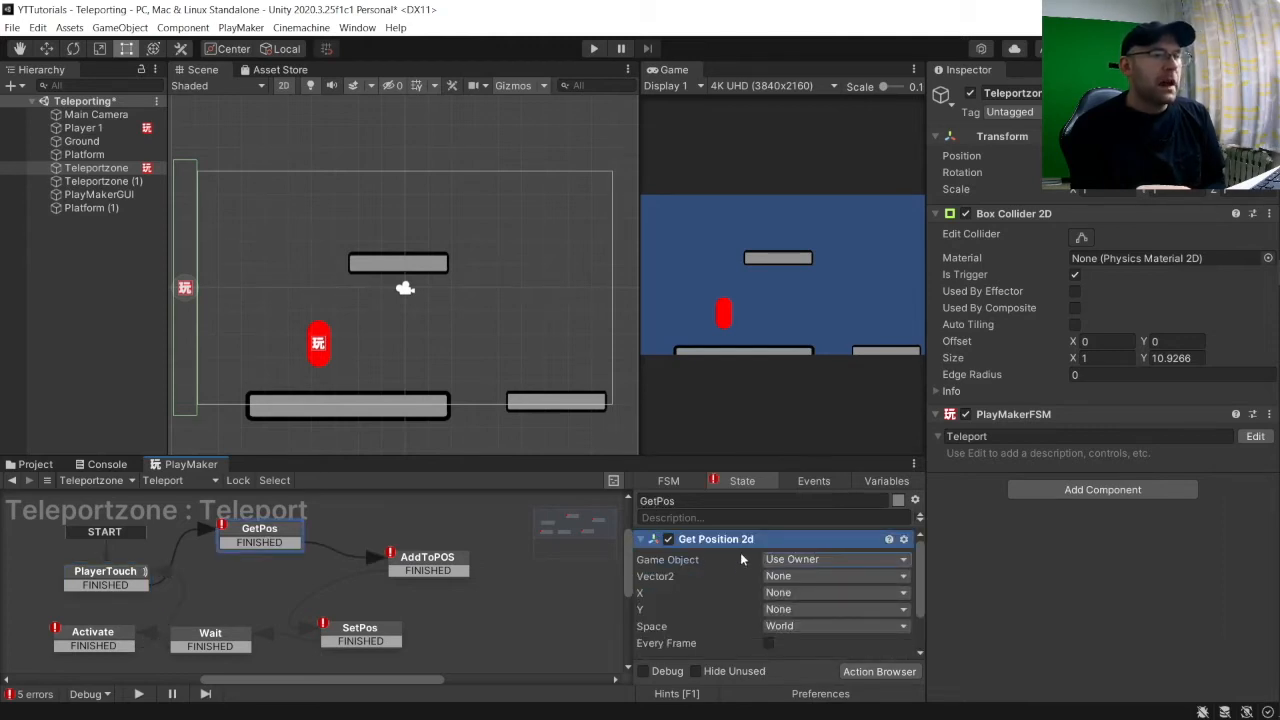
{"action": "left_click", "coordinate": [805, 561]}
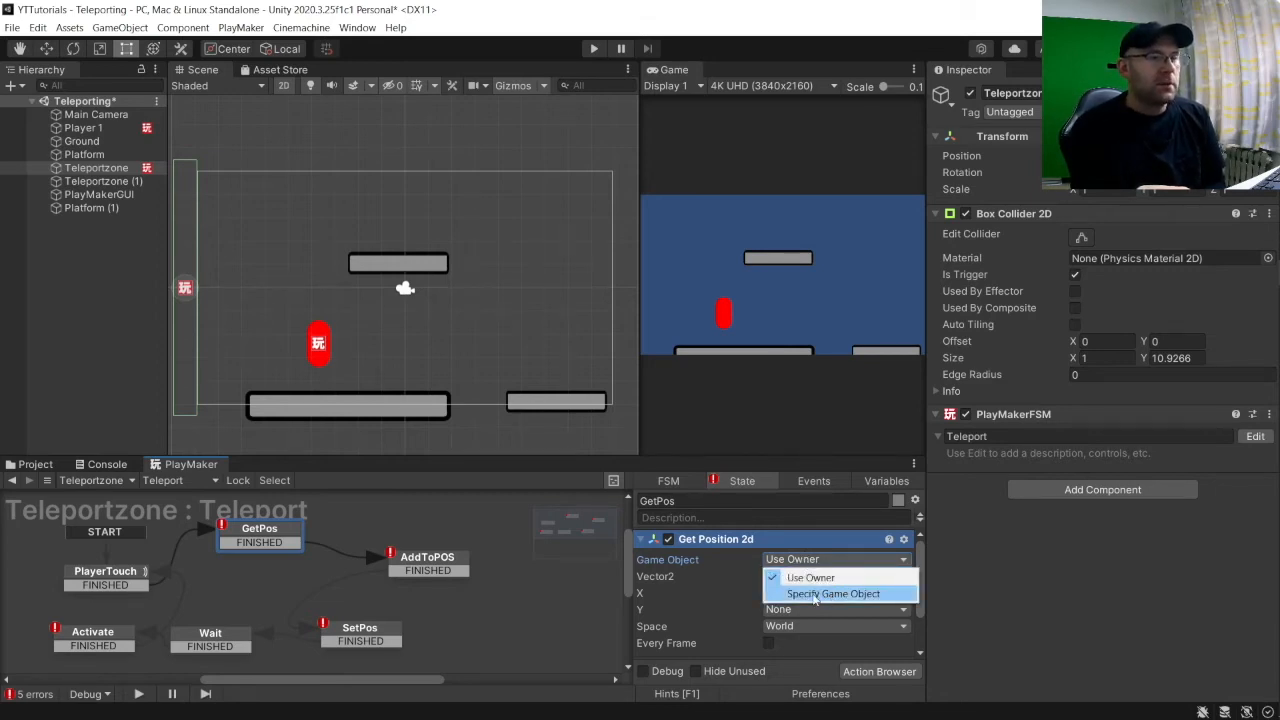
{"action": "left_click", "coordinate": [818, 594]}
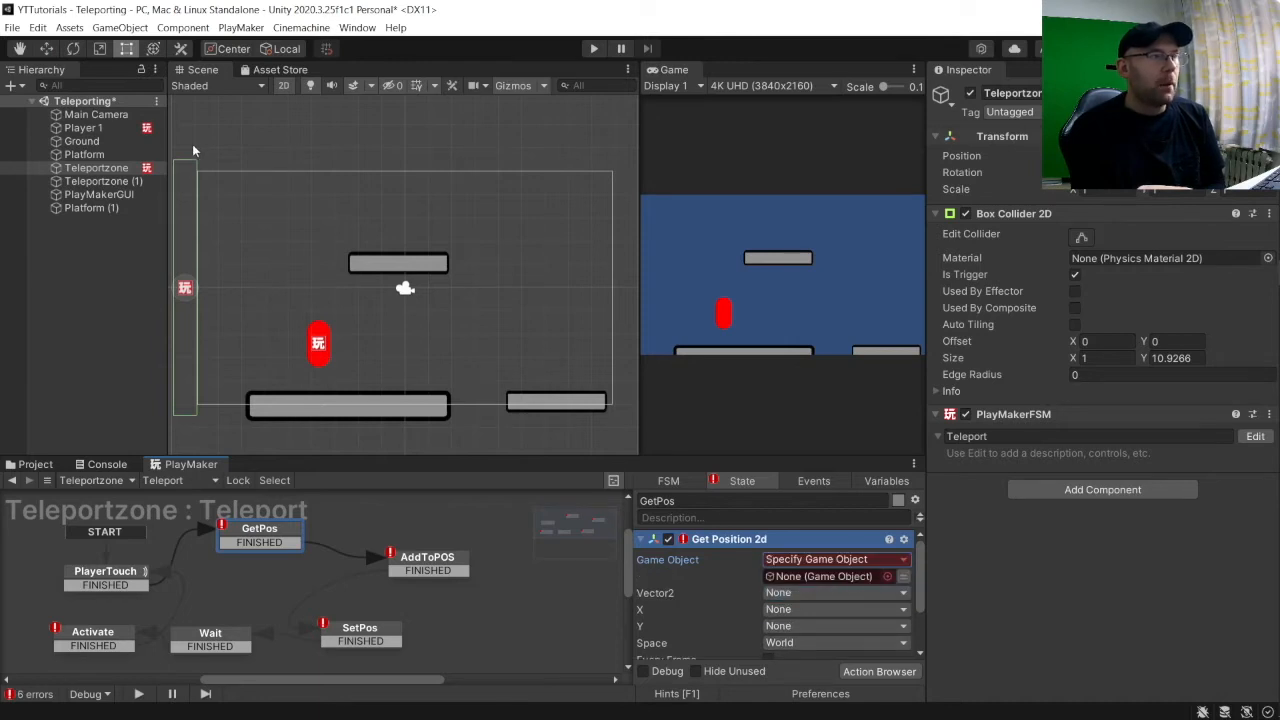
{"action": "left_click_drag", "start_coordinate": [68, 130], "coordinate": [787, 574]}
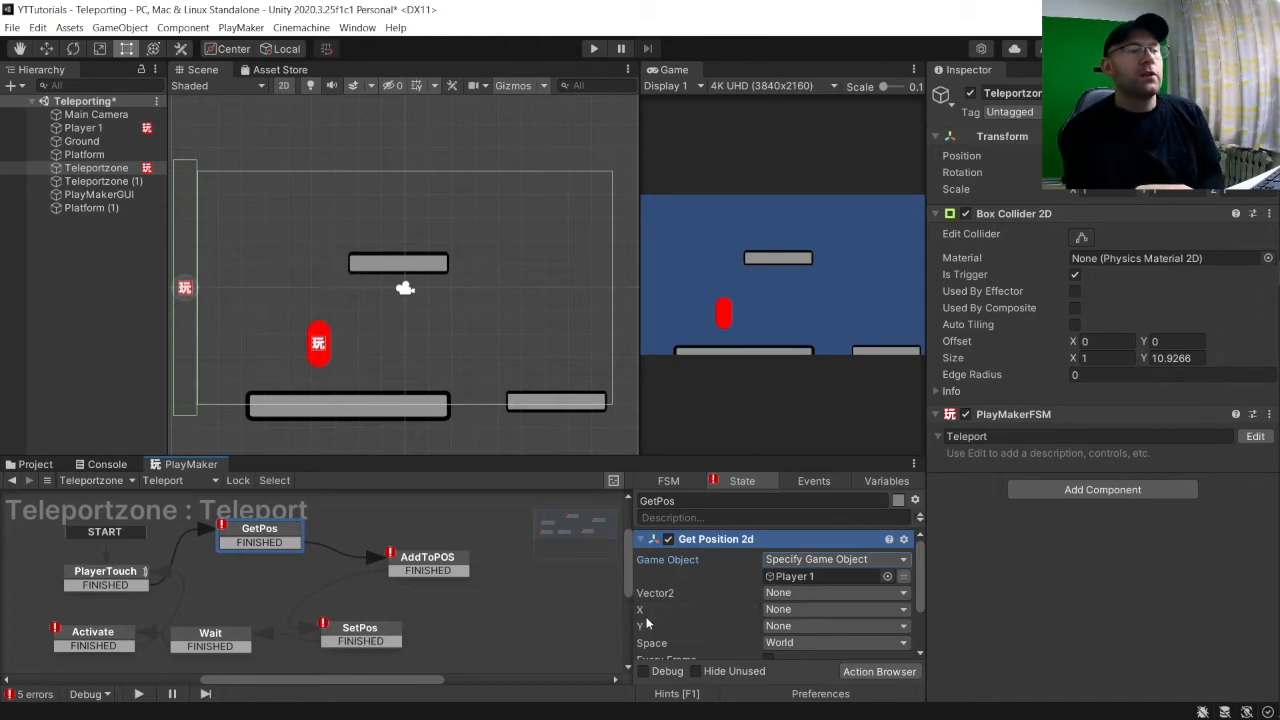
In GetPos, store Get Position 2d's X and Y in new global variables named PlayerX and PlayerY.
{"action": "left_click", "coordinate": [809, 609]}
{"action": "left_click", "coordinate": [826, 680]}
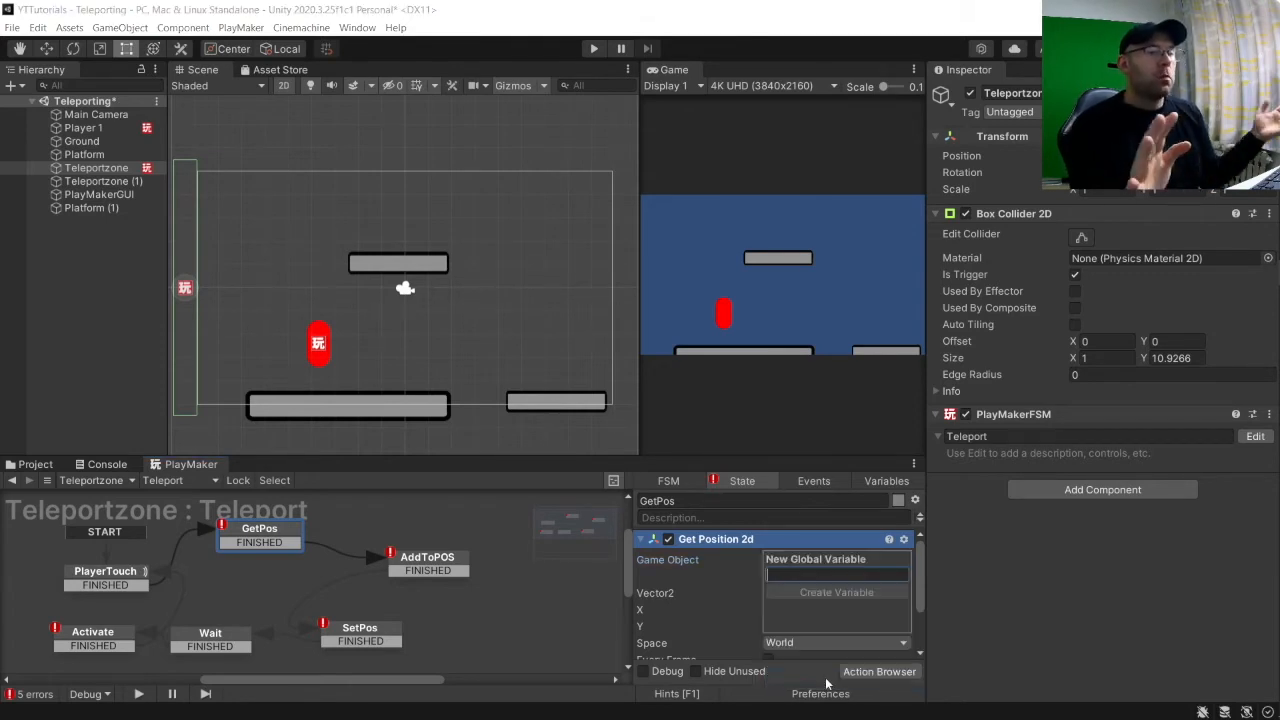
{"action": "type", "text": "PlayerX"}
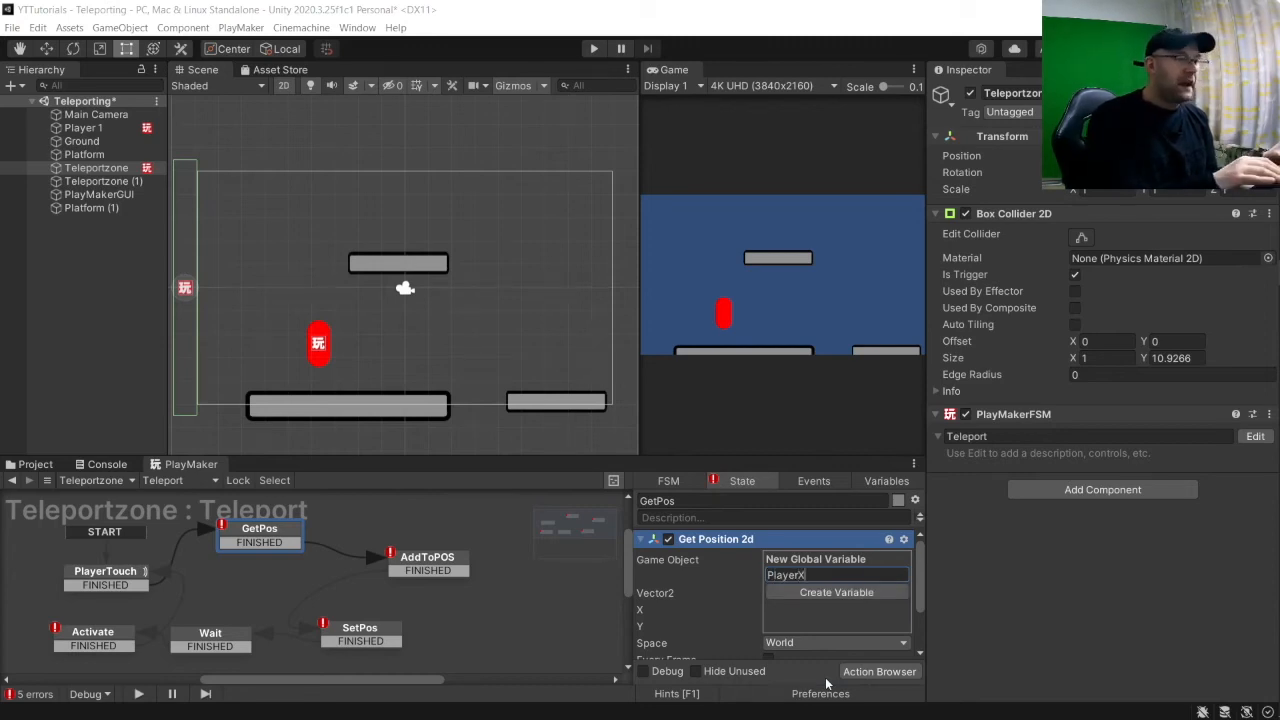
{"action": "key", "text": "Return"}
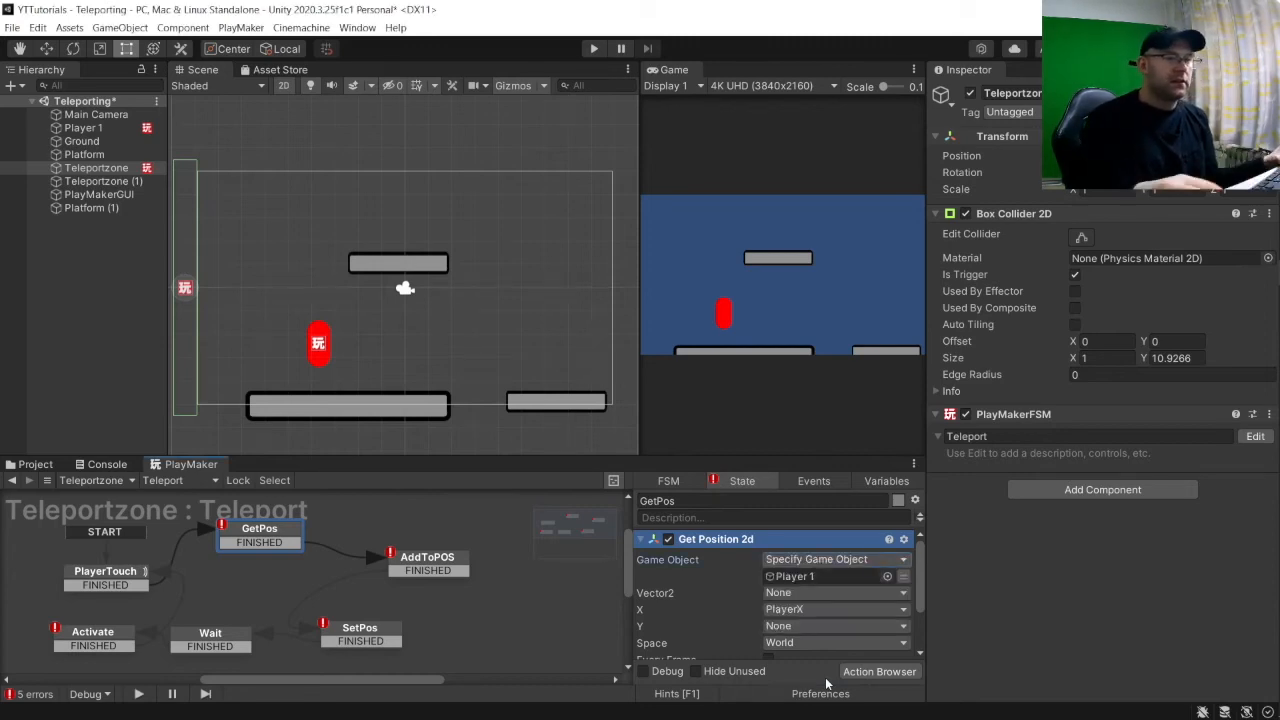
{"action": "left_click", "coordinate": [790, 626]}
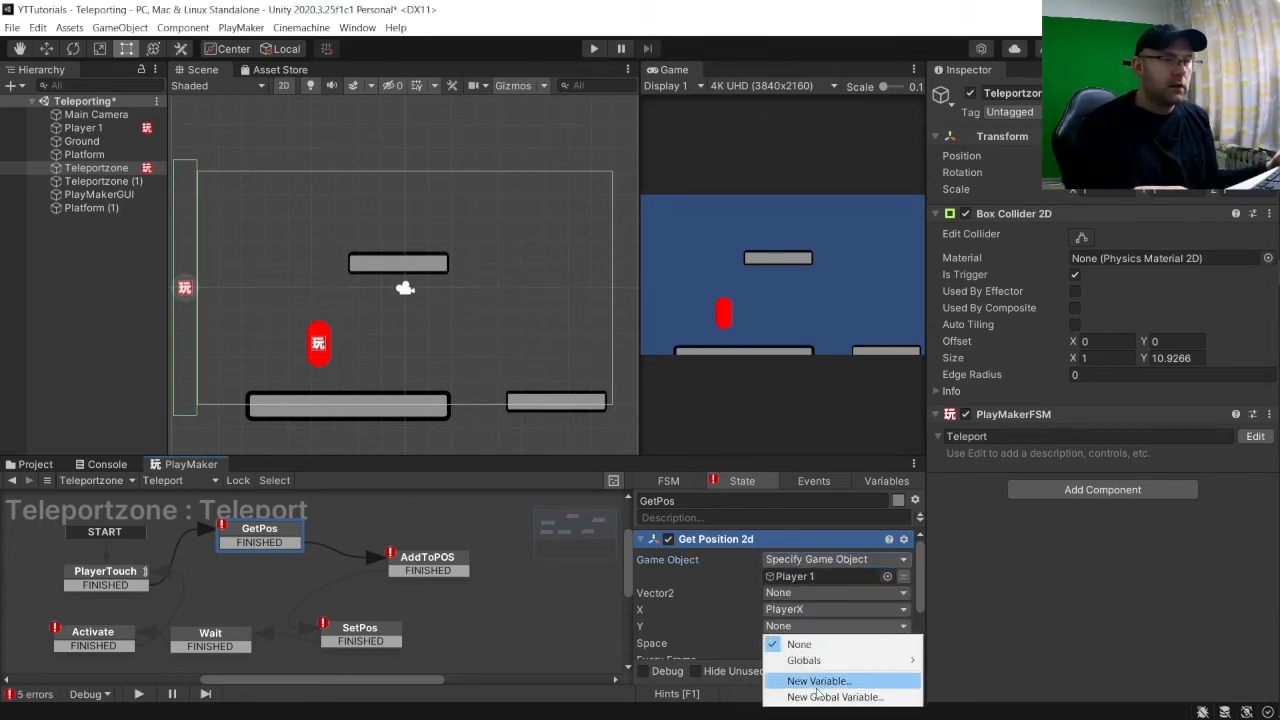
{"action": "left_click", "coordinate": [818, 697]}
{"action": "type", "text": "PlayerY"}
{"action": "key", "text": "Return"}
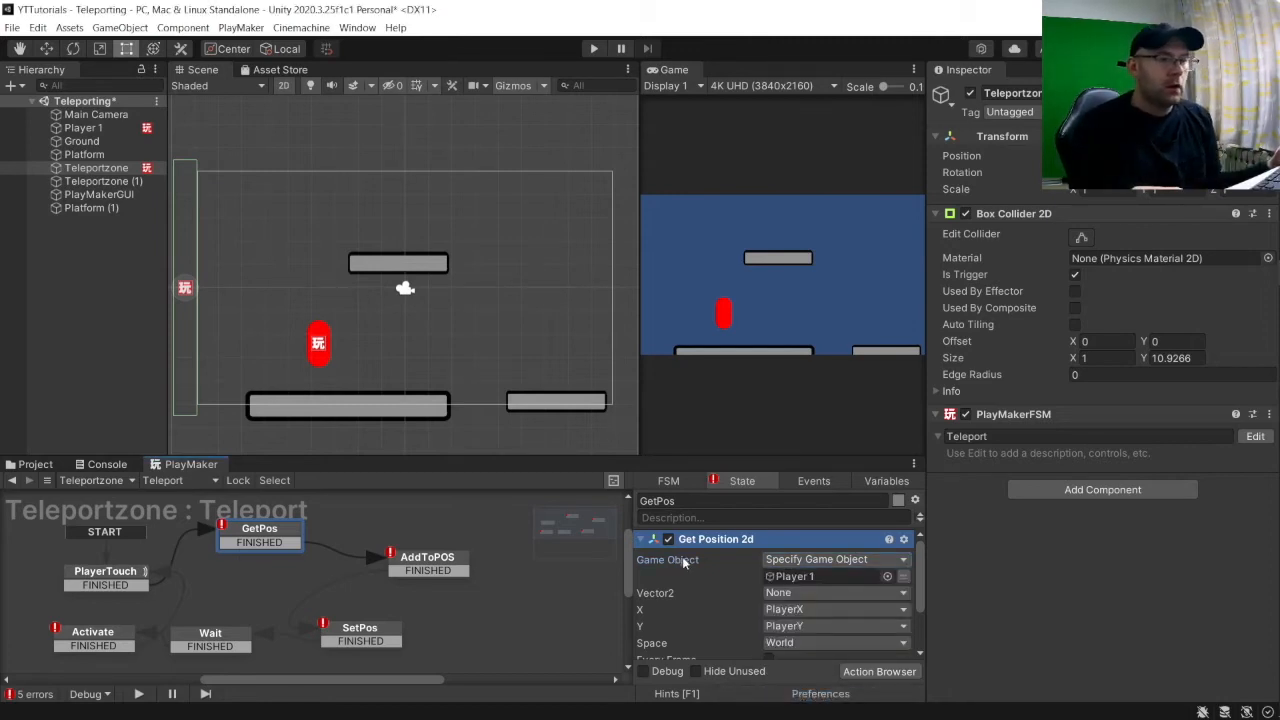
Collapse Get Position 2d and set the GetPos state's Next Frame Event to send FINISHED.
{"action": "left_click", "coordinate": [644, 541]}
{"action": "left_click", "coordinate": [809, 577]}
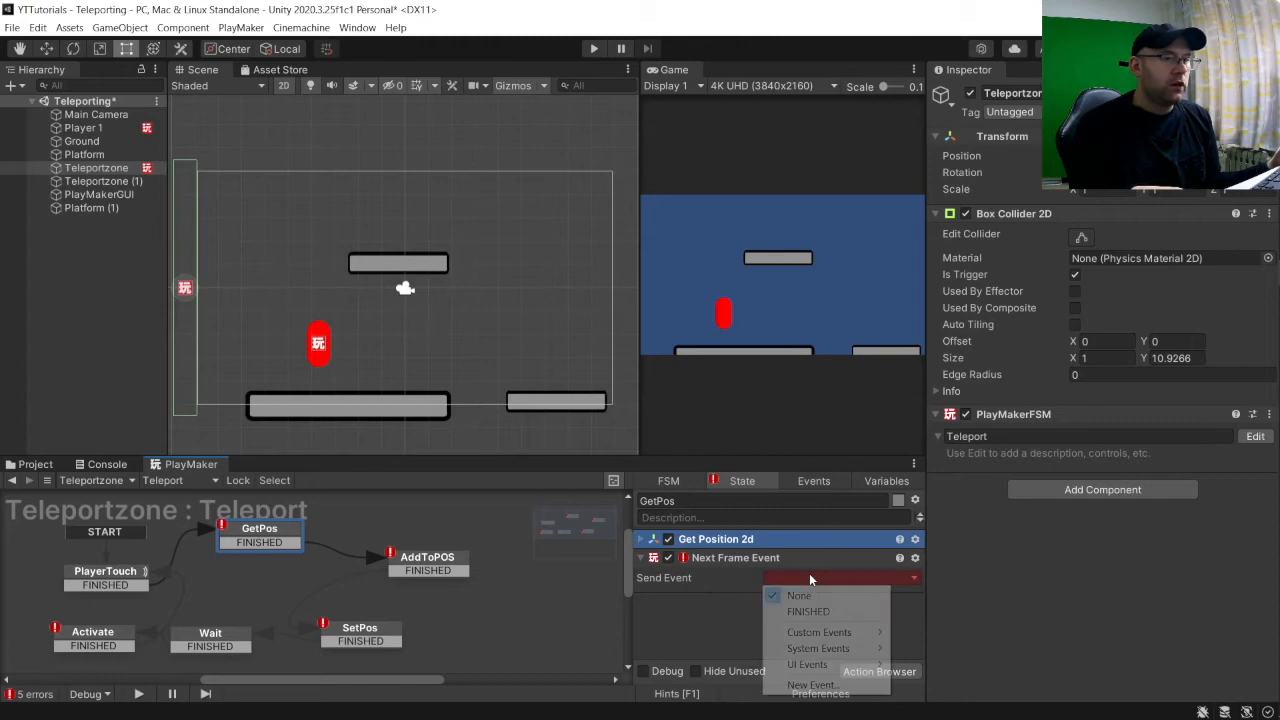
{"action": "left_click", "coordinate": [806, 611]}
Open the AddToPOS state and compare where Teleportzone and Teleportzone (1) sit in the scene.
{"action": "left_click", "coordinate": [430, 556]}
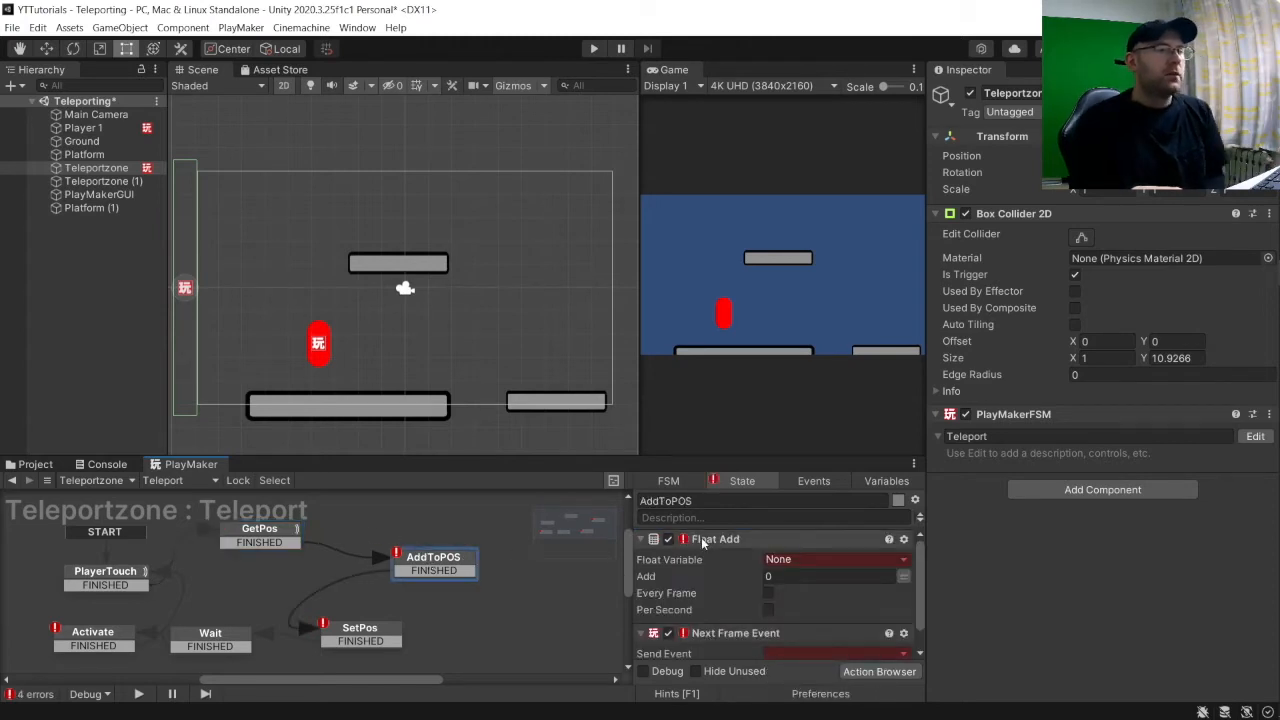
{"action": "left_click", "coordinate": [633, 541]}
{"action": "left_click", "coordinate": [197, 285]}
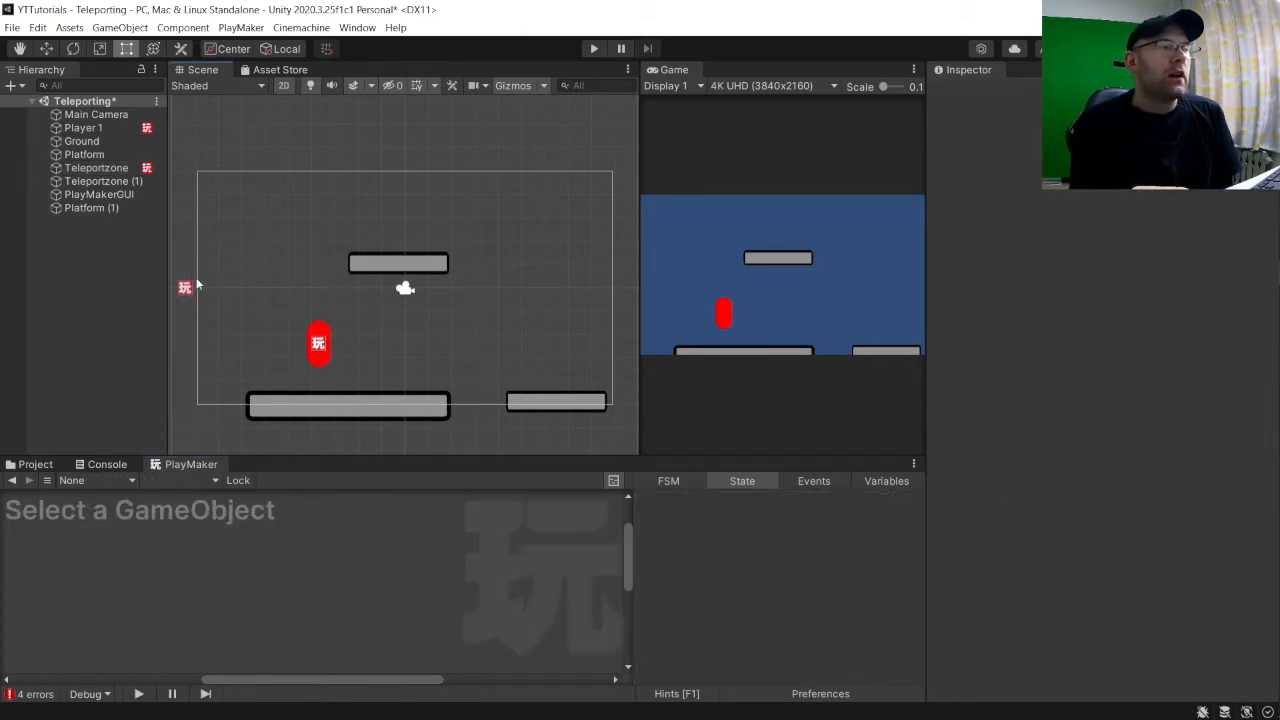
{"action": "left_click", "coordinate": [98, 167]}
{"action": "left_click", "coordinate": [103, 180]}
{"action": "left_click", "coordinate": [103, 169]}
{"action": "left_click", "coordinate": [105, 183]}
{"action": "left_click", "coordinate": [105, 171]}
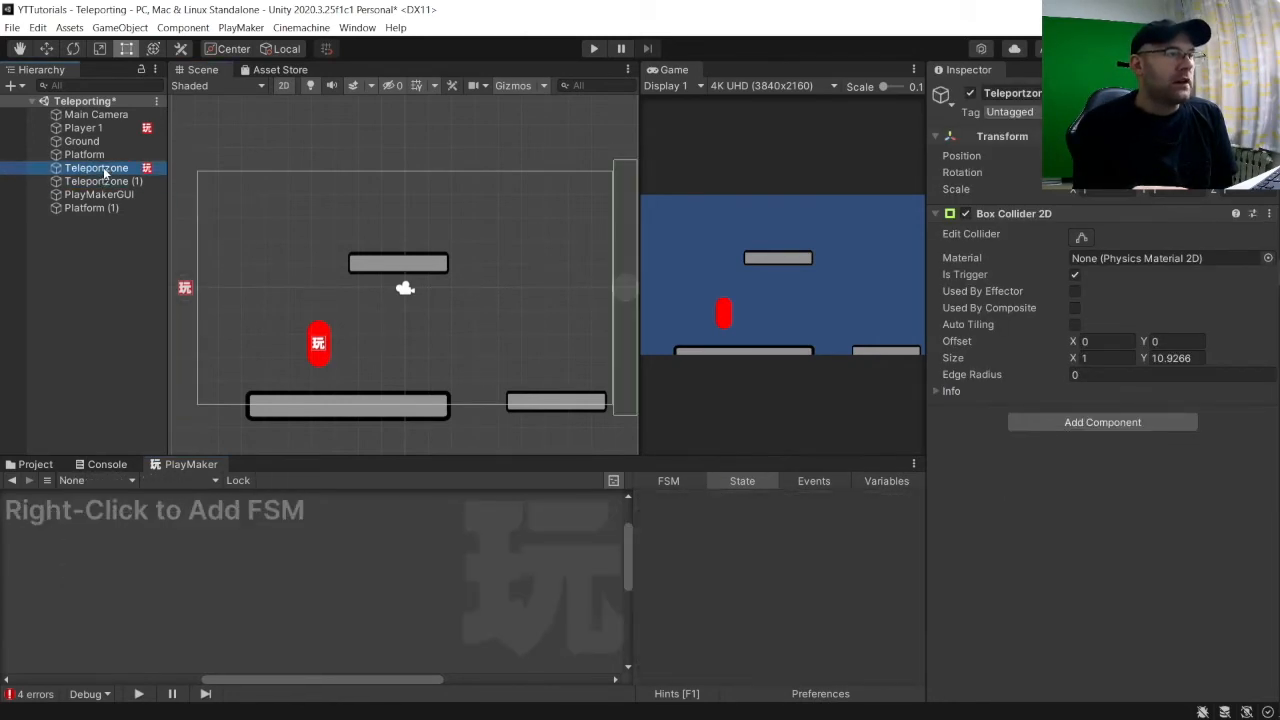
{"action": "left_click", "coordinate": [105, 181]}
{"action": "left_click", "coordinate": [105, 168]}
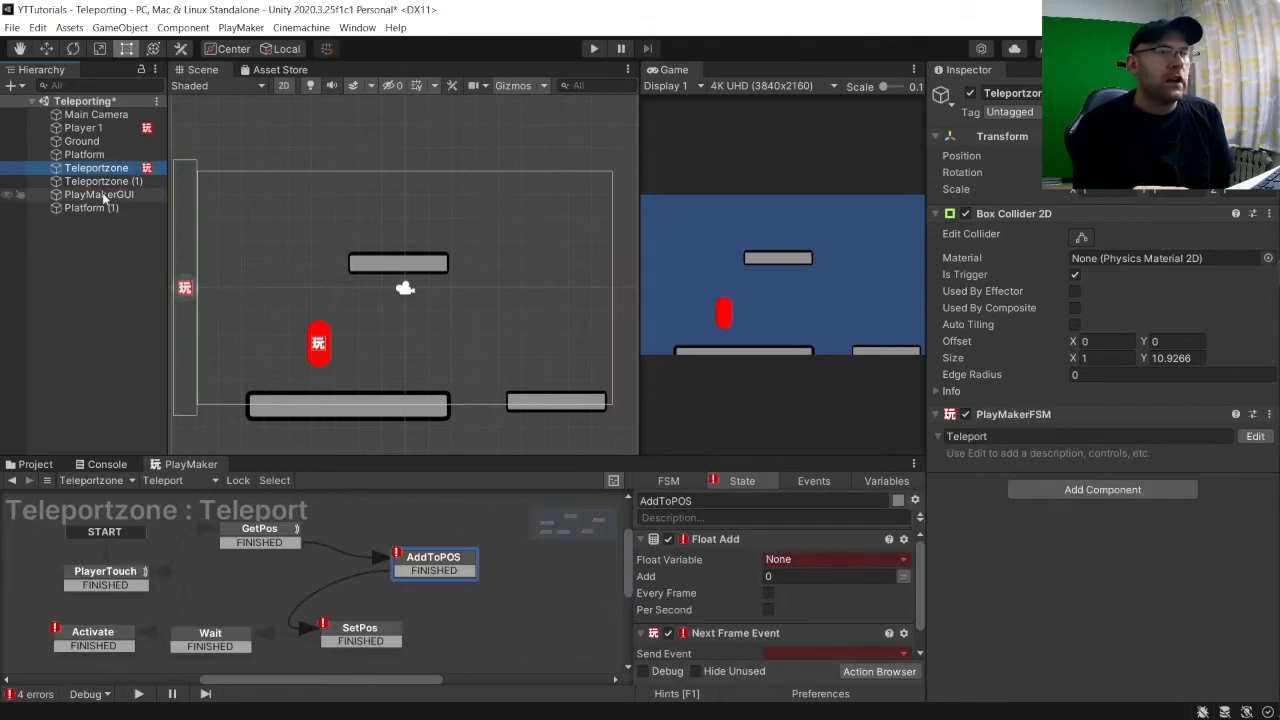
{"action": "left_click", "coordinate": [103, 182]}
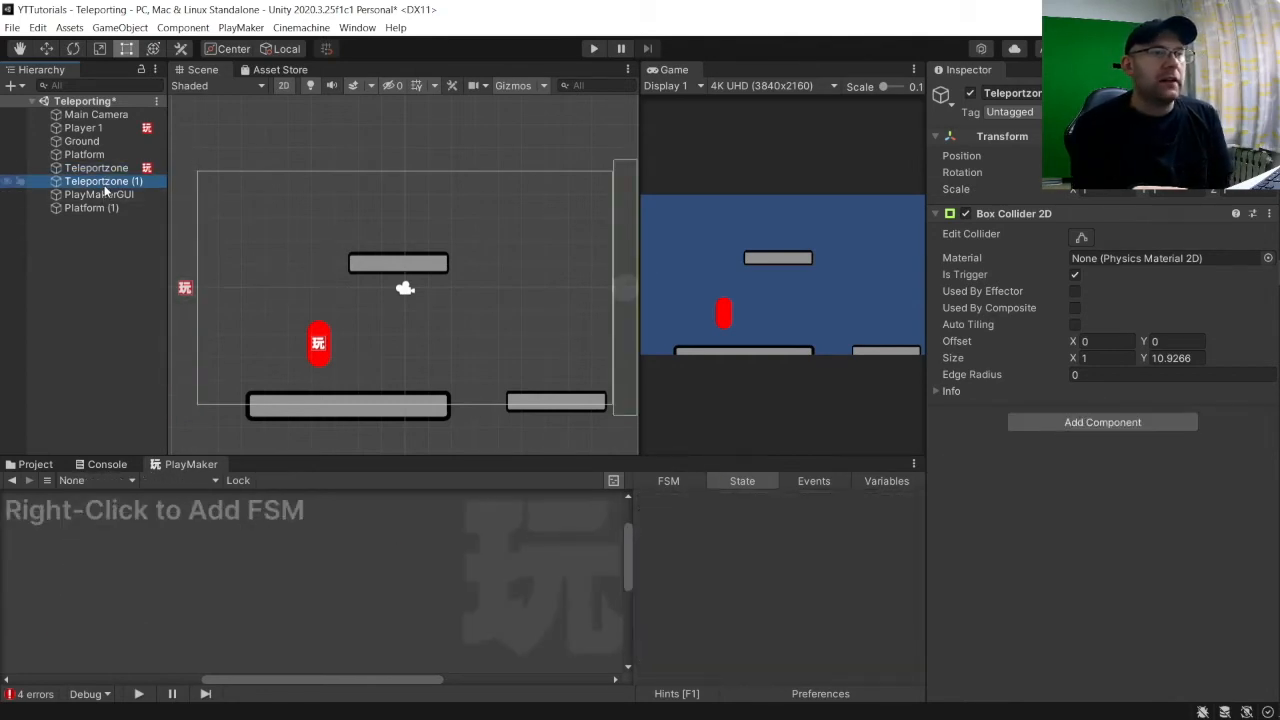
{"action": "left_click", "coordinate": [103, 169]}
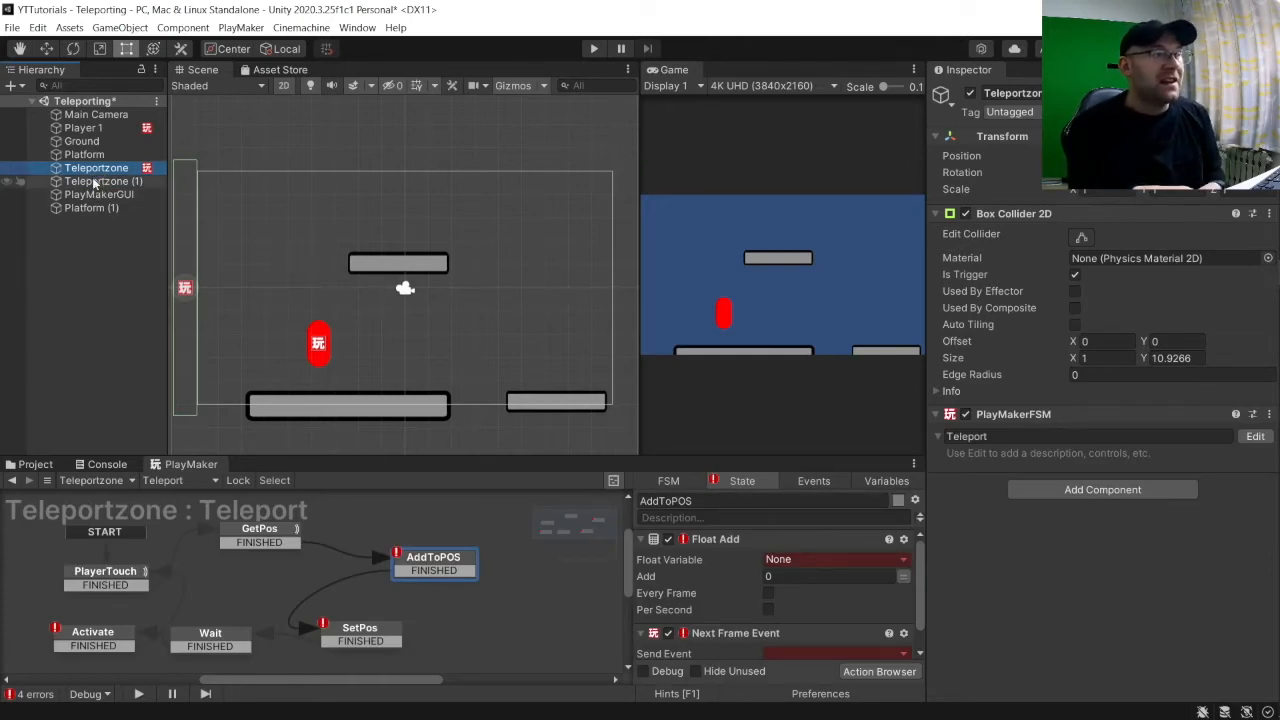
In the AddToPOS state, set Float Add to add 19 to the global variable PlayerX.
{"action": "left_click", "coordinate": [797, 561]}
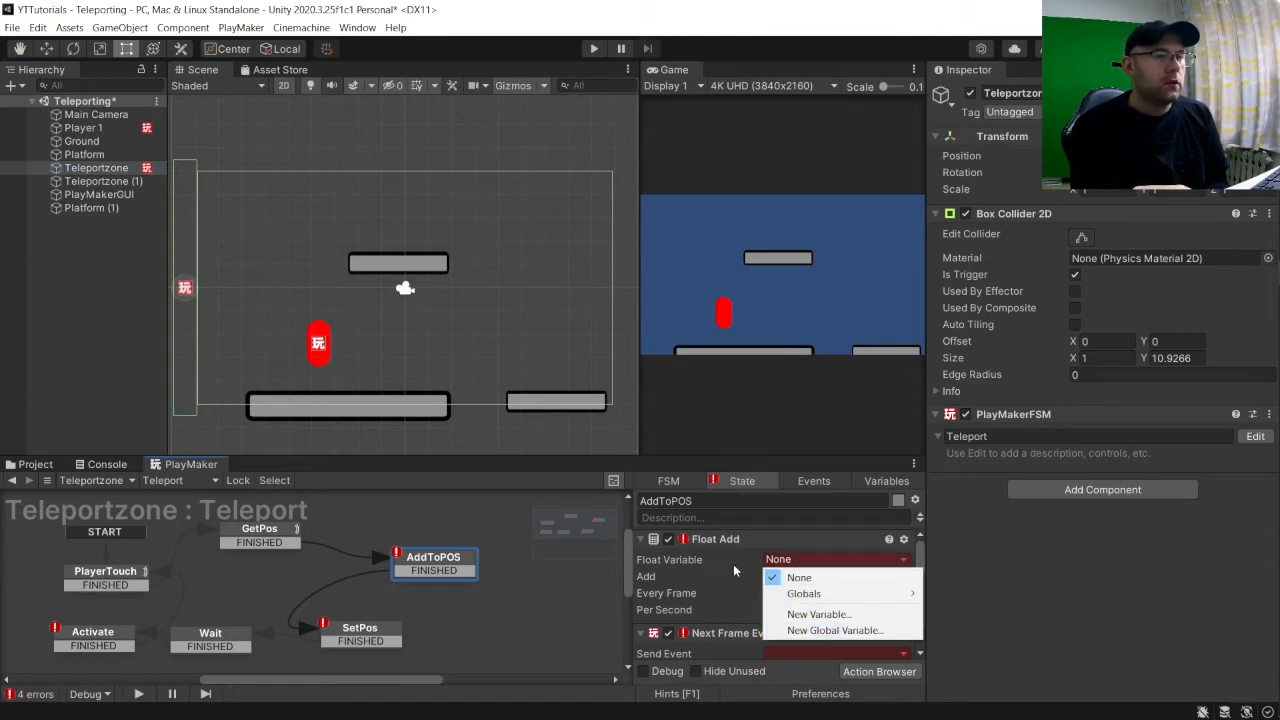
{"action": "mouse_move", "coordinate": [845, 601]}
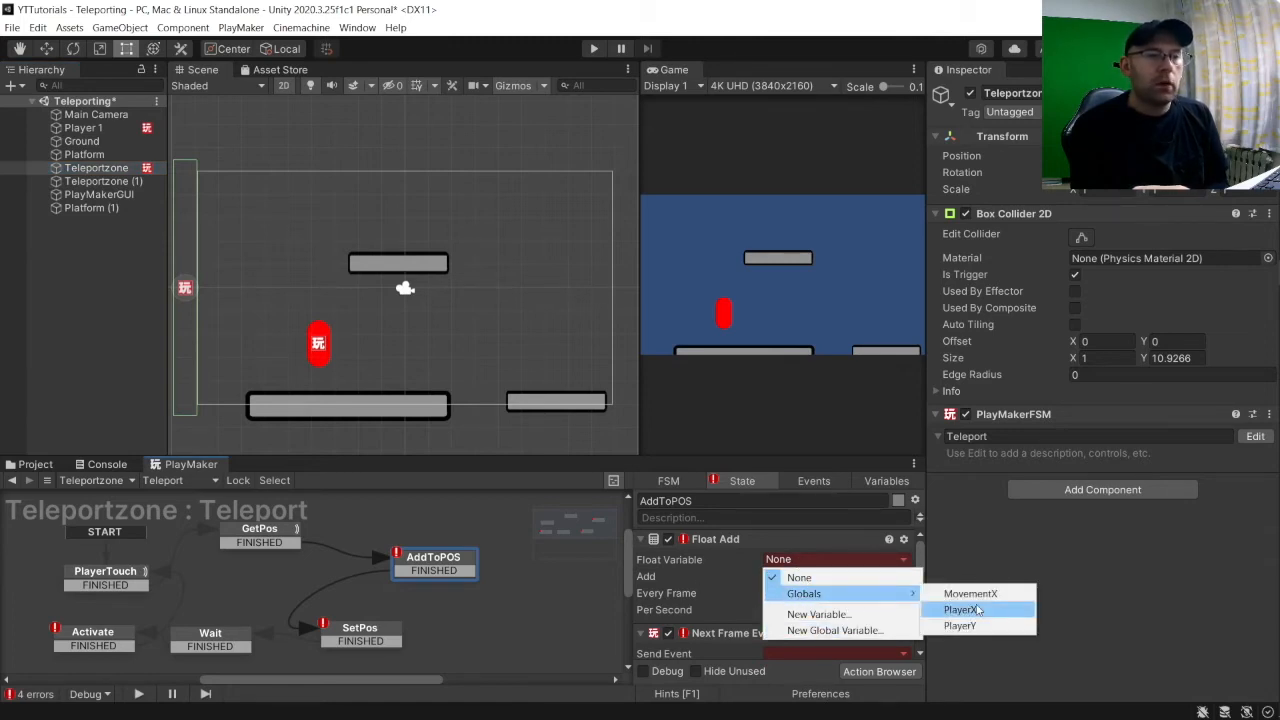
{"action": "left_click", "coordinate": [977, 610]}
{"action": "left_click", "coordinate": [790, 576]}
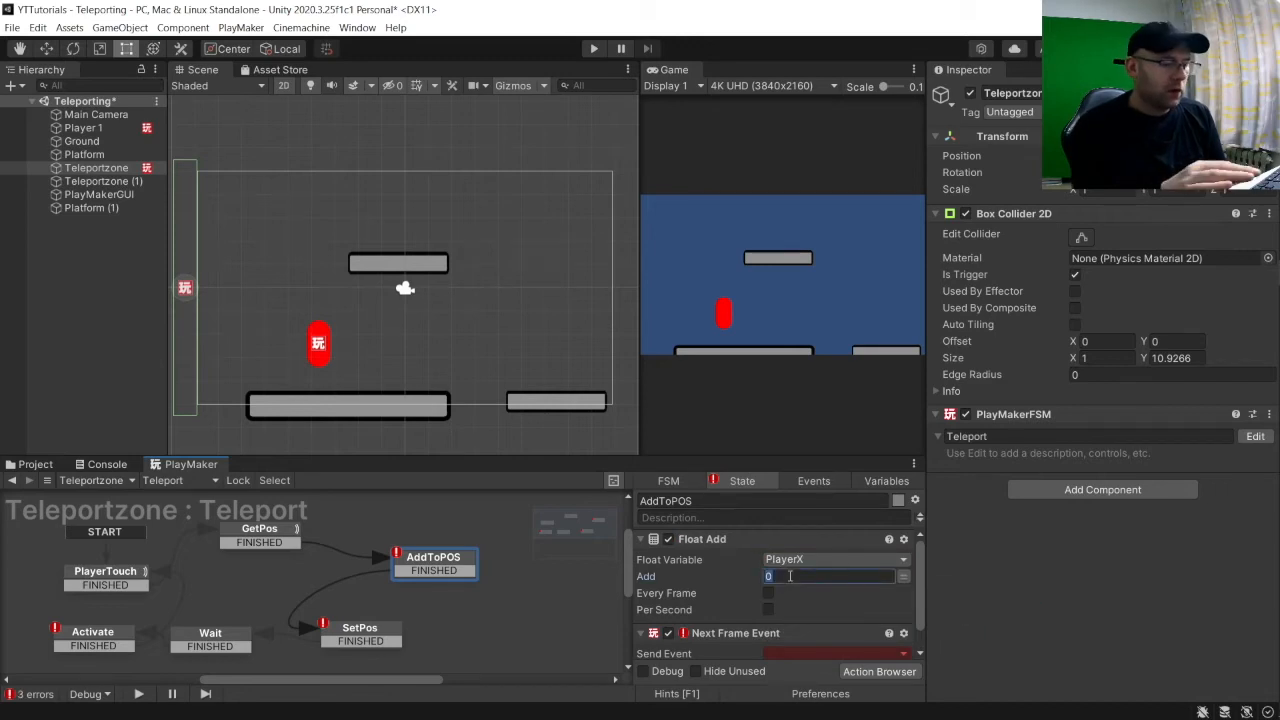
Set the AddToPOS state's Next Frame Event to send FINISHED and collapse both of its actions.
{"action": "left_click", "coordinate": [812, 655]}
{"action": "left_click", "coordinate": [801, 578]}
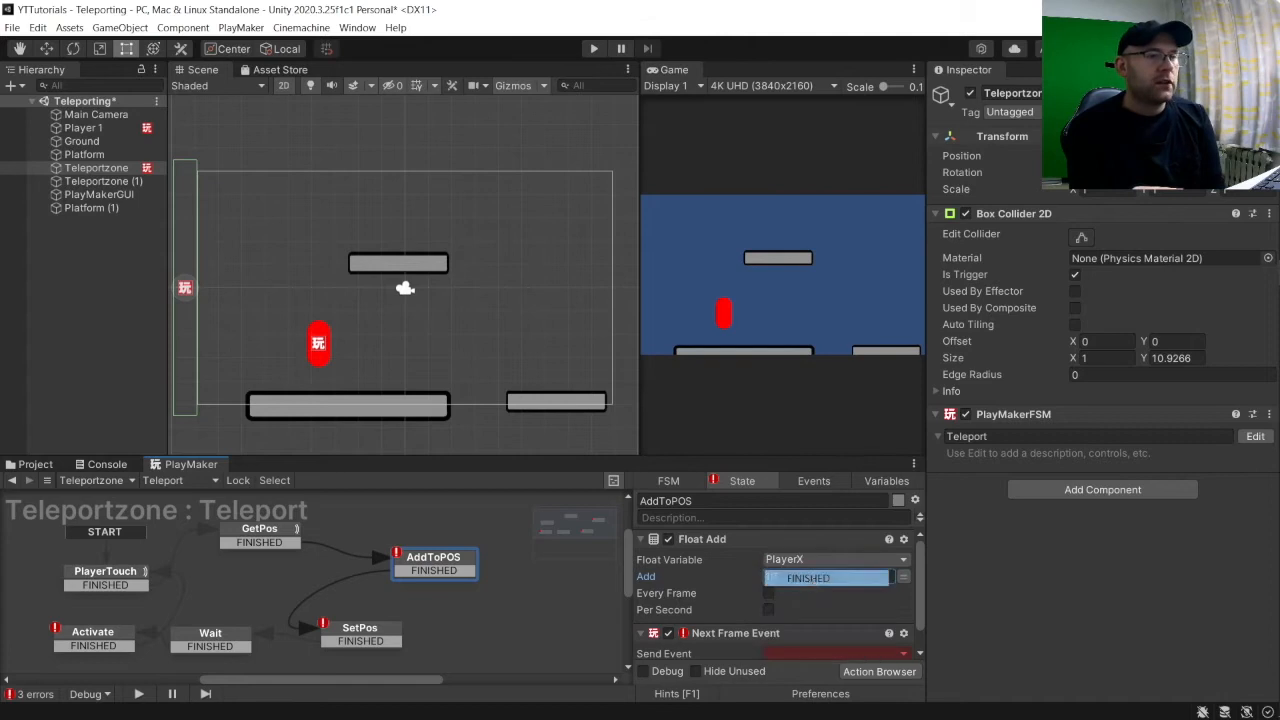
{"action": "left_click", "coordinate": [643, 633]}
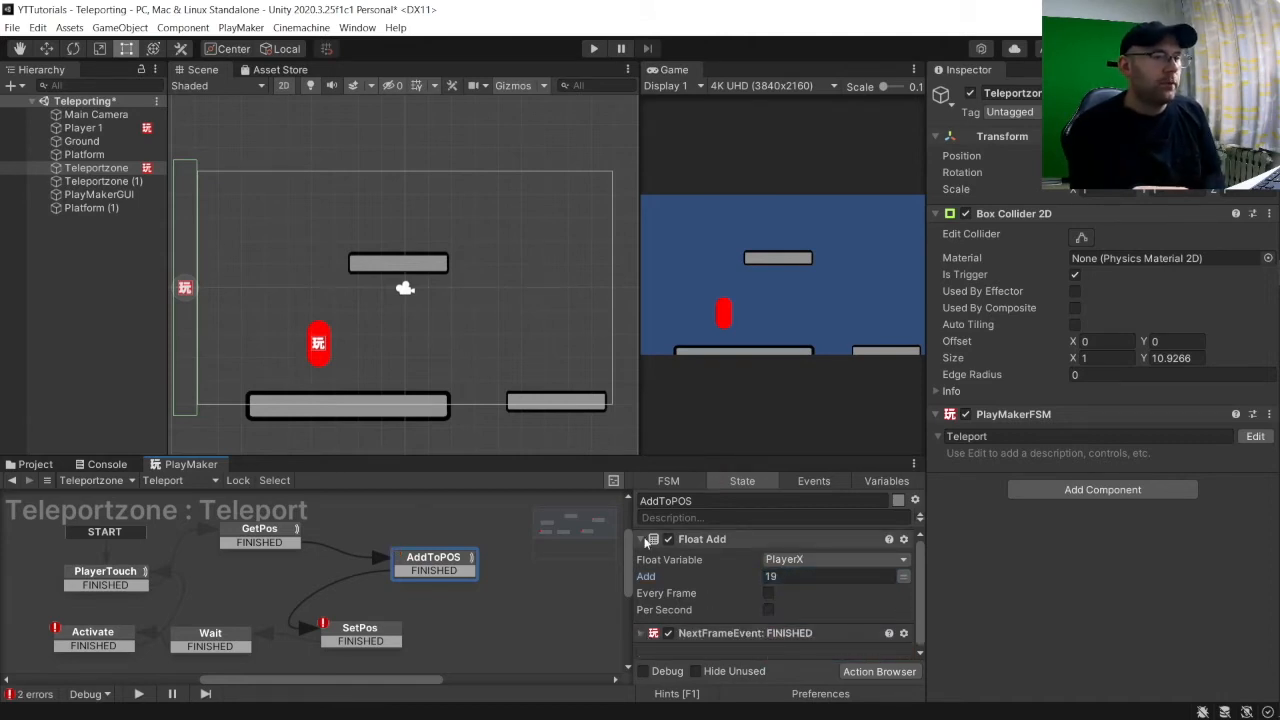
{"action": "left_click", "coordinate": [645, 539]}
{"action": "left_click", "coordinate": [750, 541]}
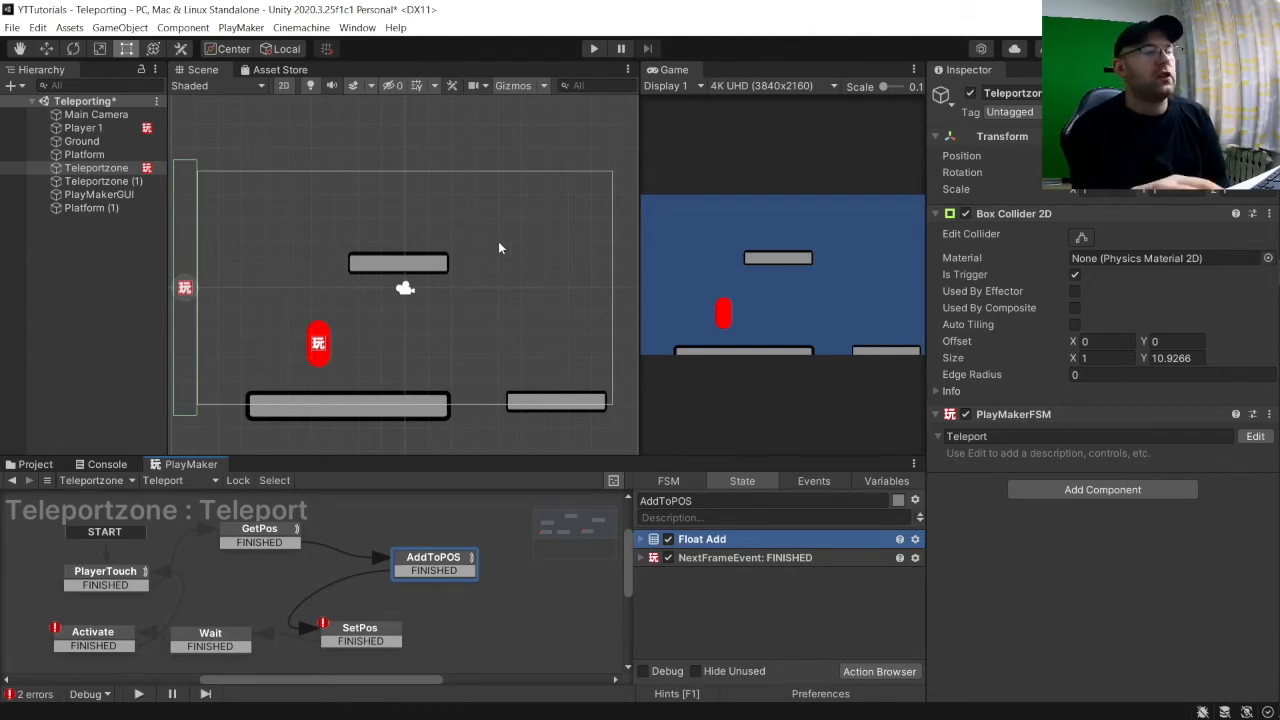
{"action": "left_click", "coordinate": [642, 540]}
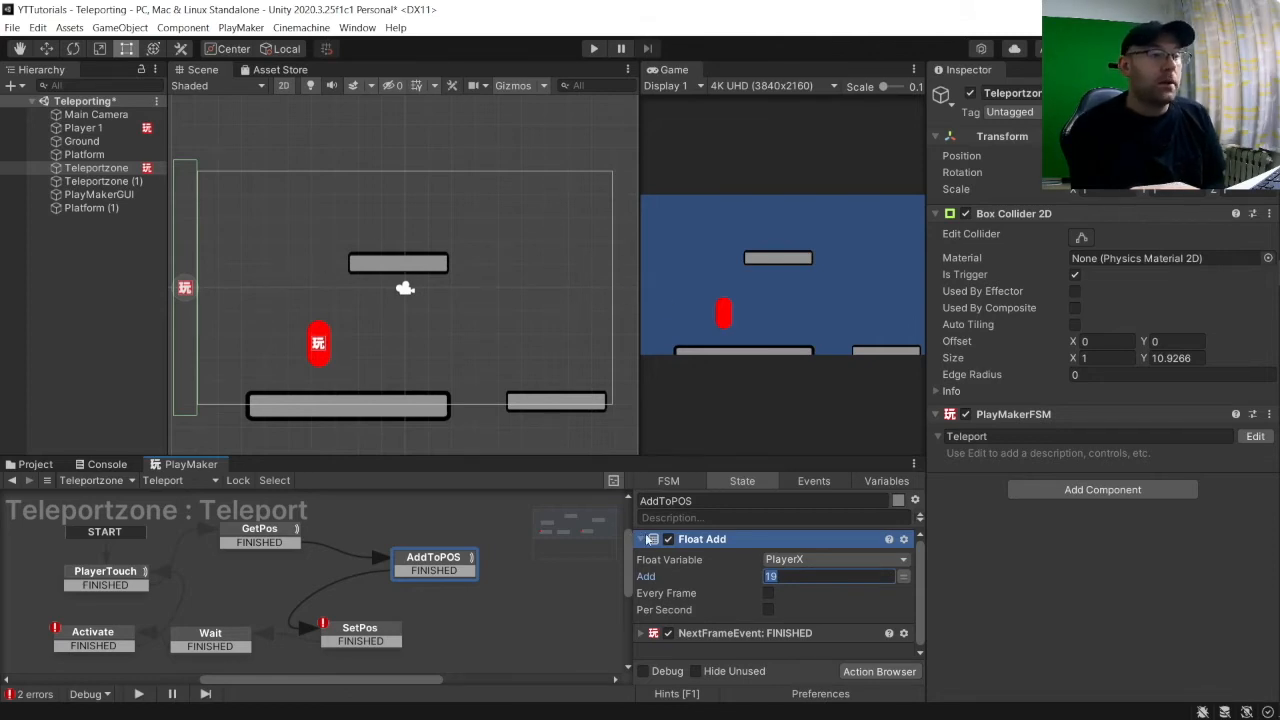
{"action": "left_click", "coordinate": [645, 539]}
In the SetPos state, move Set Position 2d above Activate Game Object and specify Player 1 as its game object.
{"action": "left_click", "coordinate": [360, 632]}
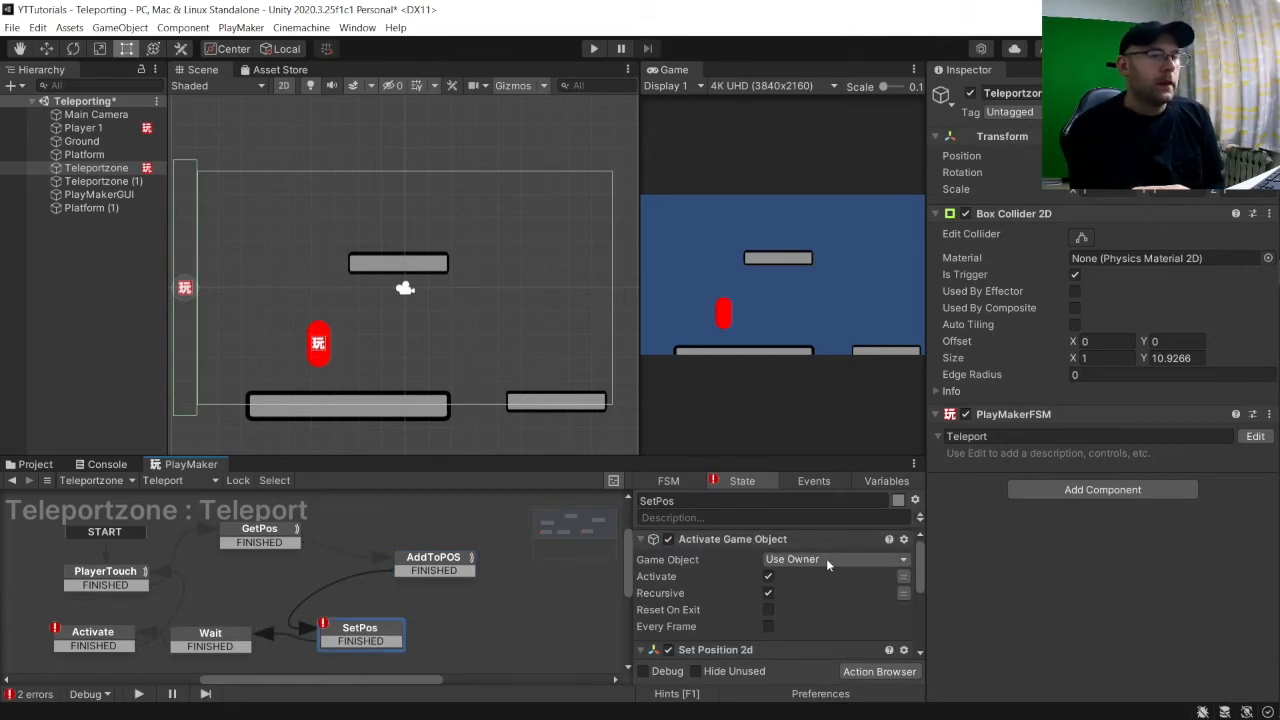
{"action": "left_click", "coordinate": [643, 539]}
{"action": "left_click_drag", "start_coordinate": [707, 562], "coordinate": [712, 540]}
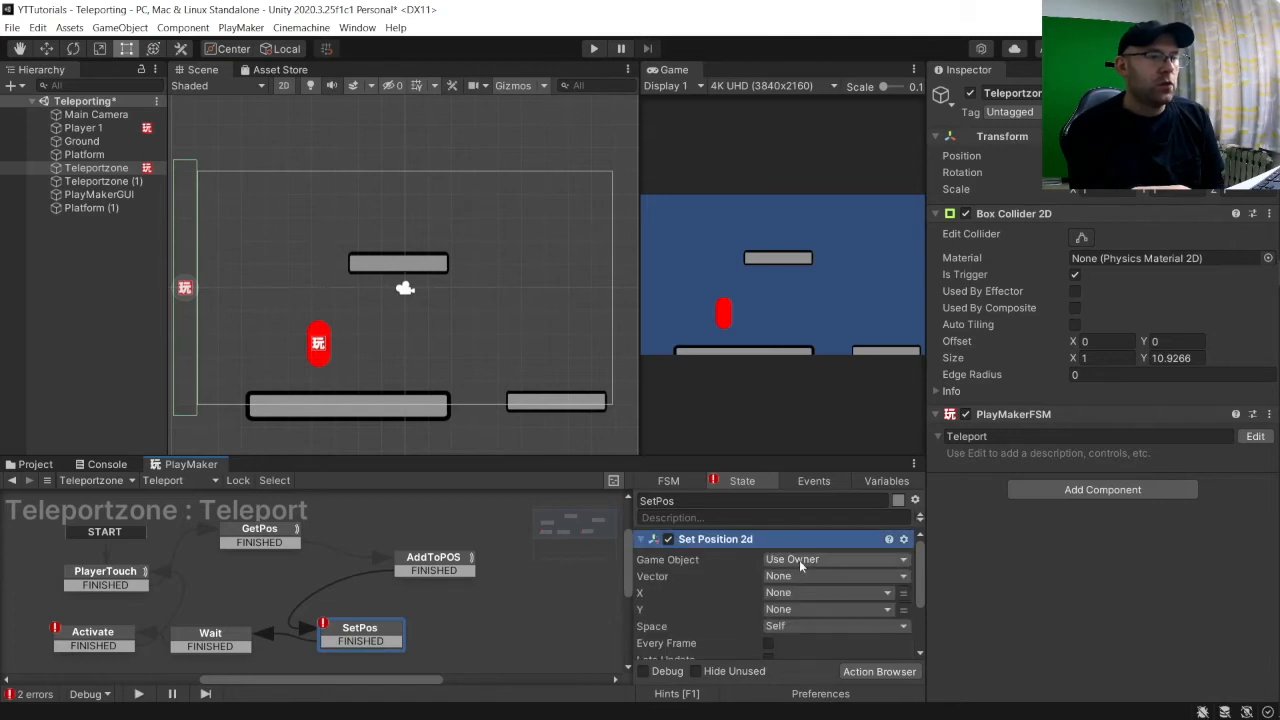
{"action": "left_click", "coordinate": [801, 558]}
{"action": "left_click", "coordinate": [806, 594]}
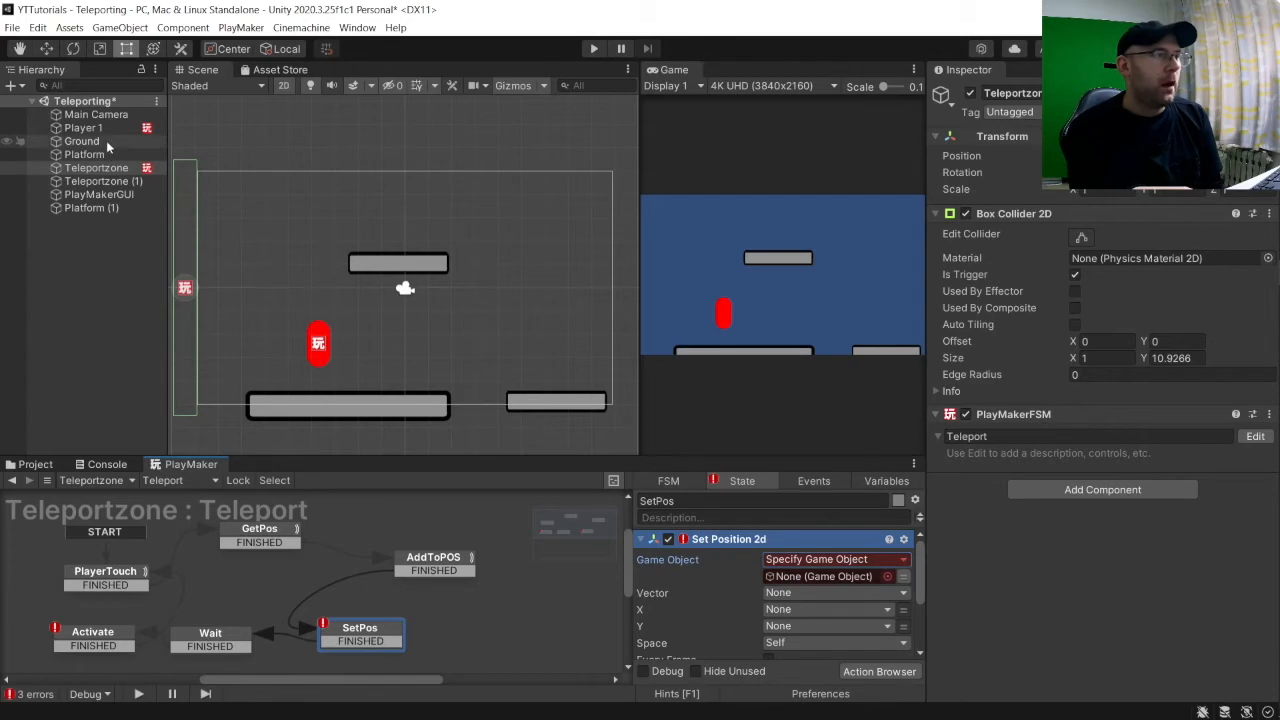
{"action": "left_click_drag", "start_coordinate": [718, 545], "coordinate": [782, 575]}
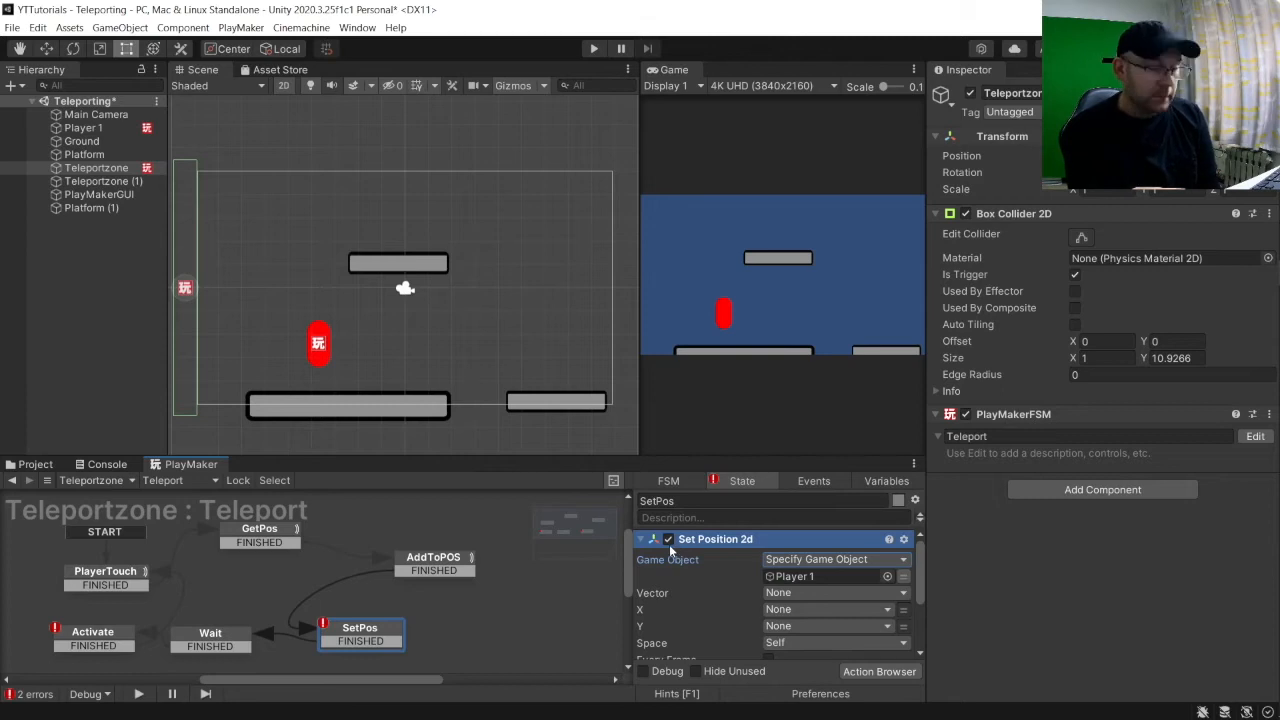
Set Set Position 2d's X to the global PlayerX and Y to the global PlayerY, and collapse the action.
{"action": "left_click", "coordinate": [794, 608]}
{"action": "mouse_move", "coordinate": [805, 643]}
{"action": "left_click", "coordinate": [930, 660]}
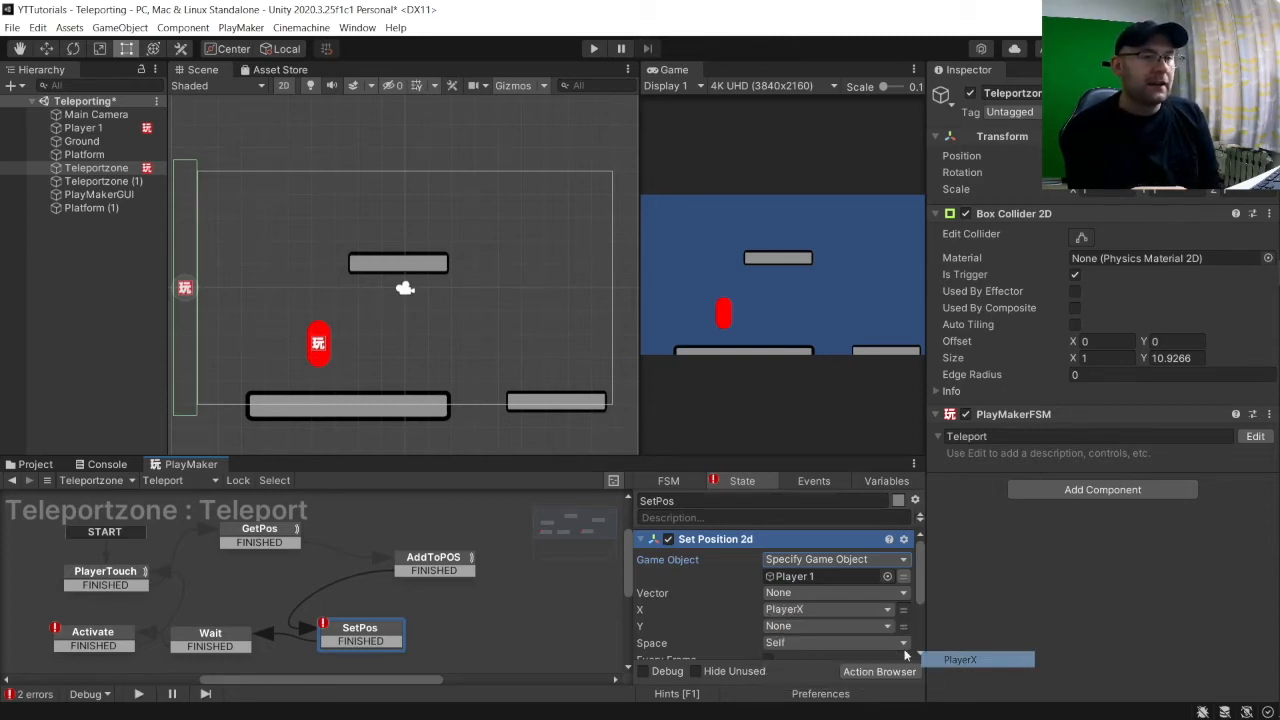
{"action": "left_click", "coordinate": [804, 625]}
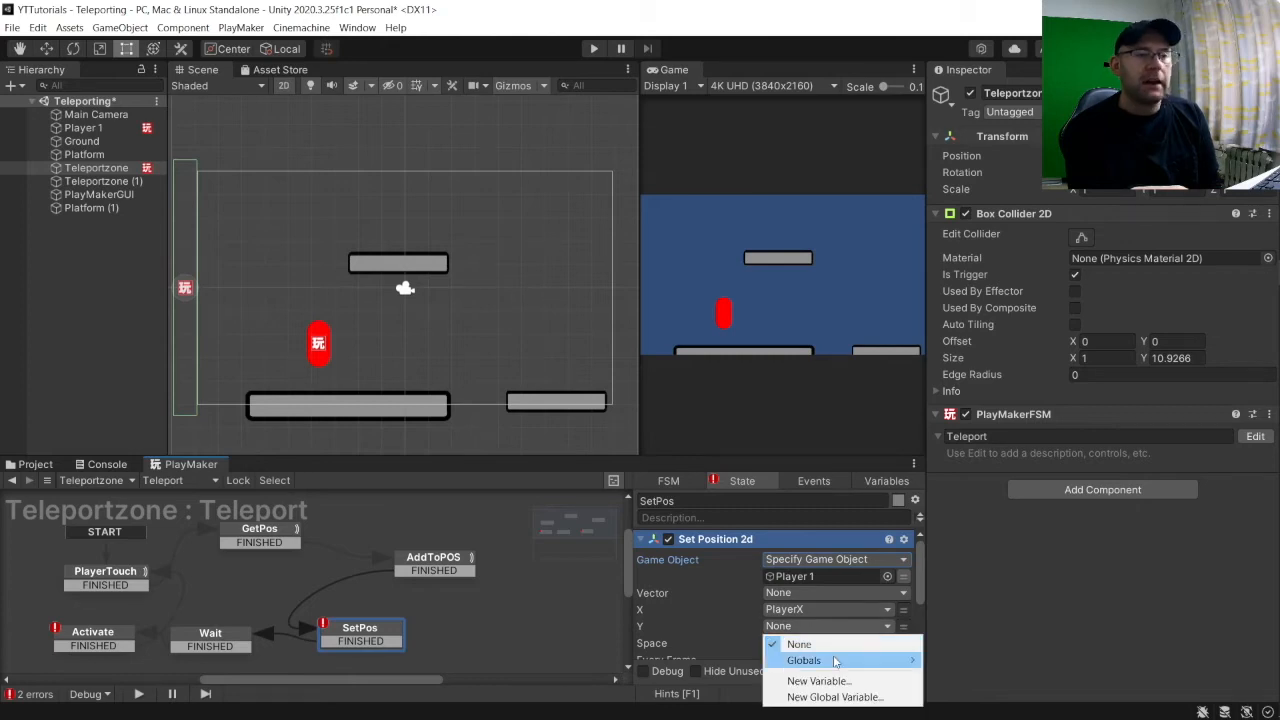
{"action": "mouse_move", "coordinate": [835, 661]}
{"action": "left_click", "coordinate": [935, 676]}
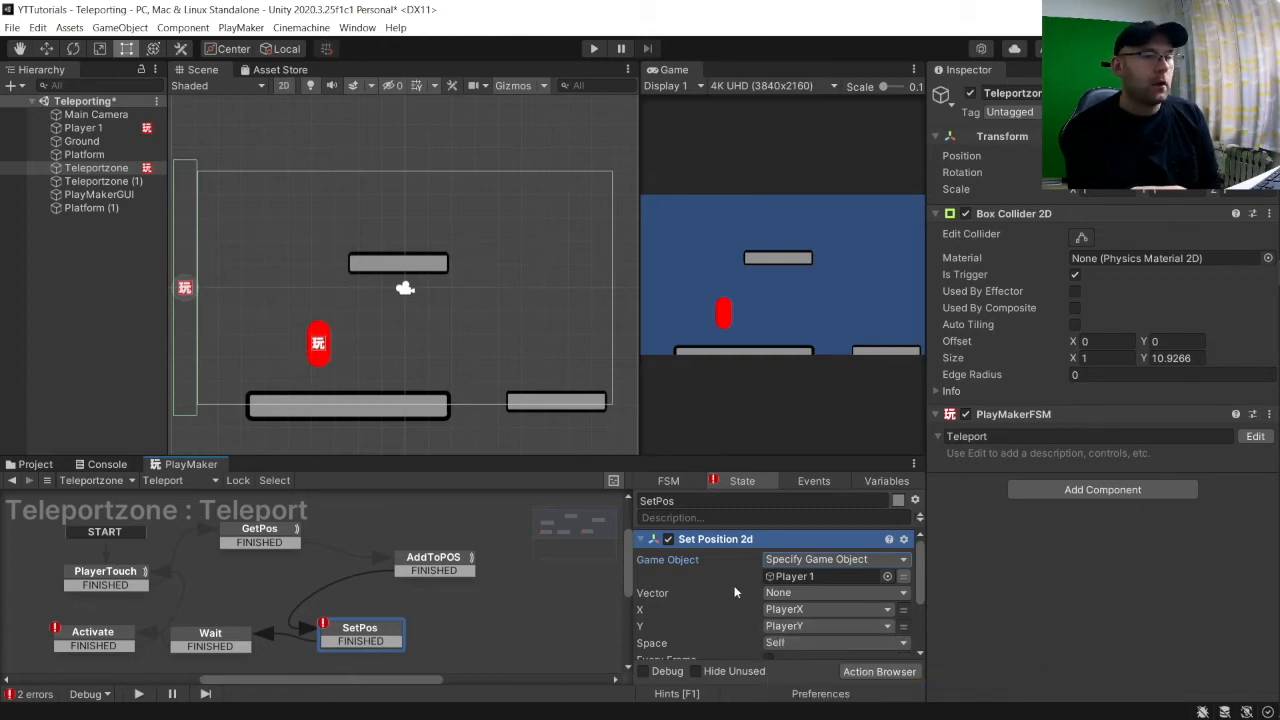
{"action": "left_click", "coordinate": [641, 539]}
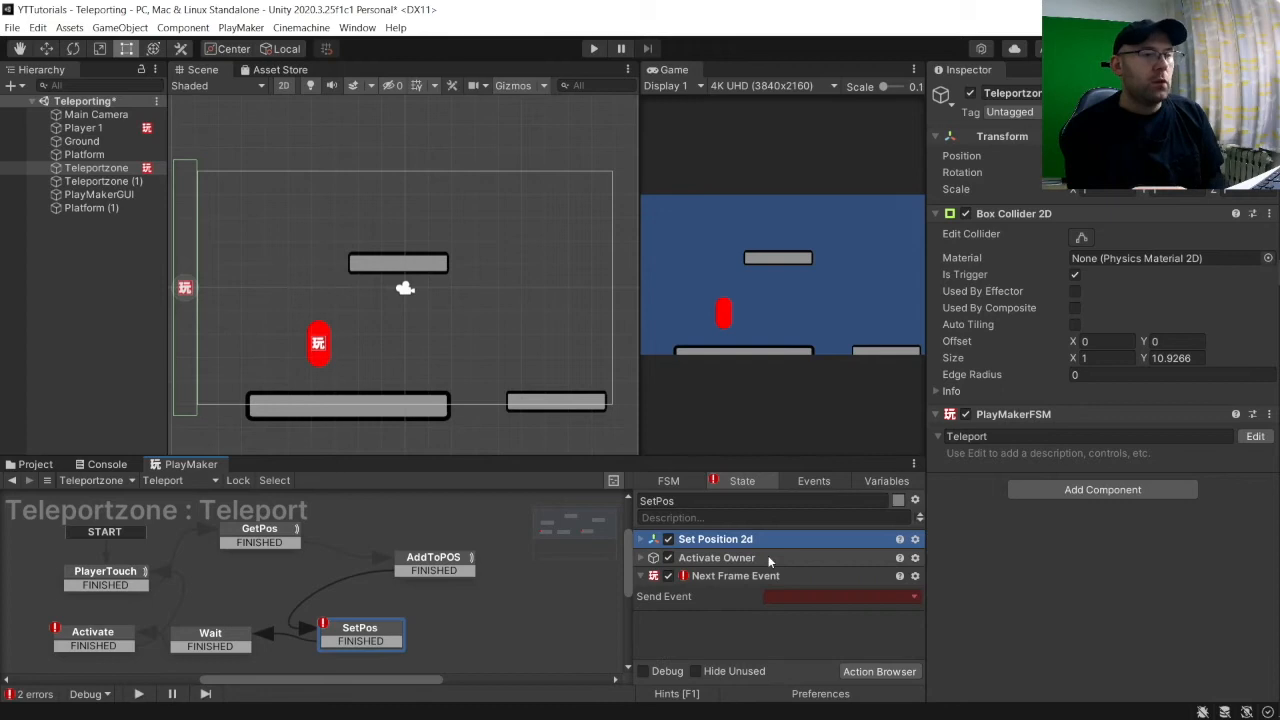
In SetPos, make Activate Game Object deactivate Teleportzone (1) and set Next Frame Event to send FINISHED.
{"action": "left_click", "coordinate": [641, 558]}
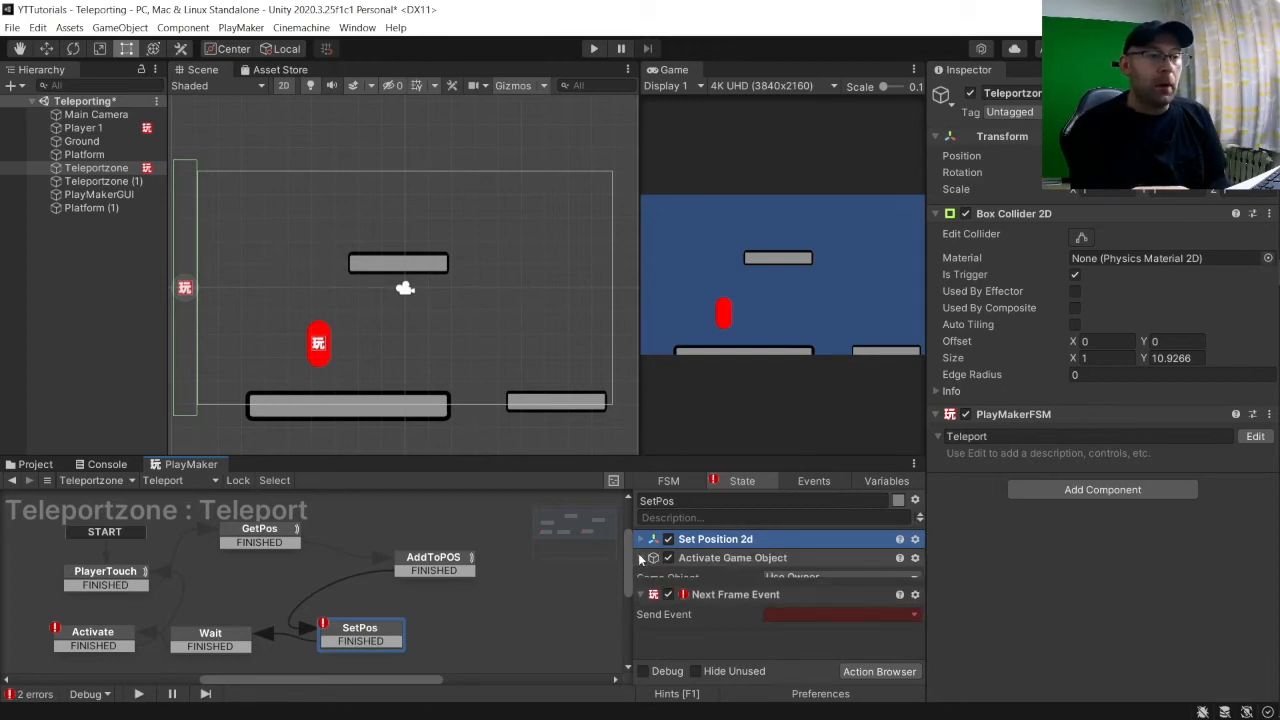
{"action": "left_click", "coordinate": [829, 576]}
{"action": "left_click", "coordinate": [811, 611]}
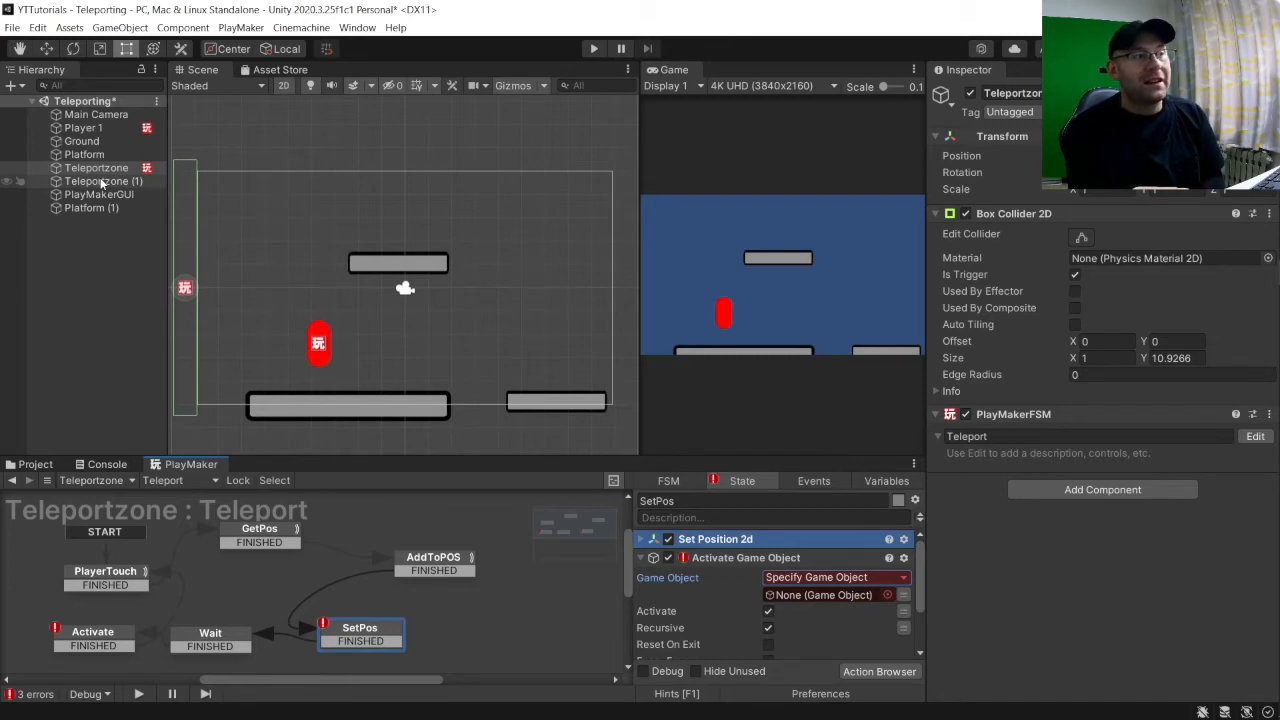
{"action": "left_click_drag", "start_coordinate": [88, 186], "coordinate": [810, 595]}
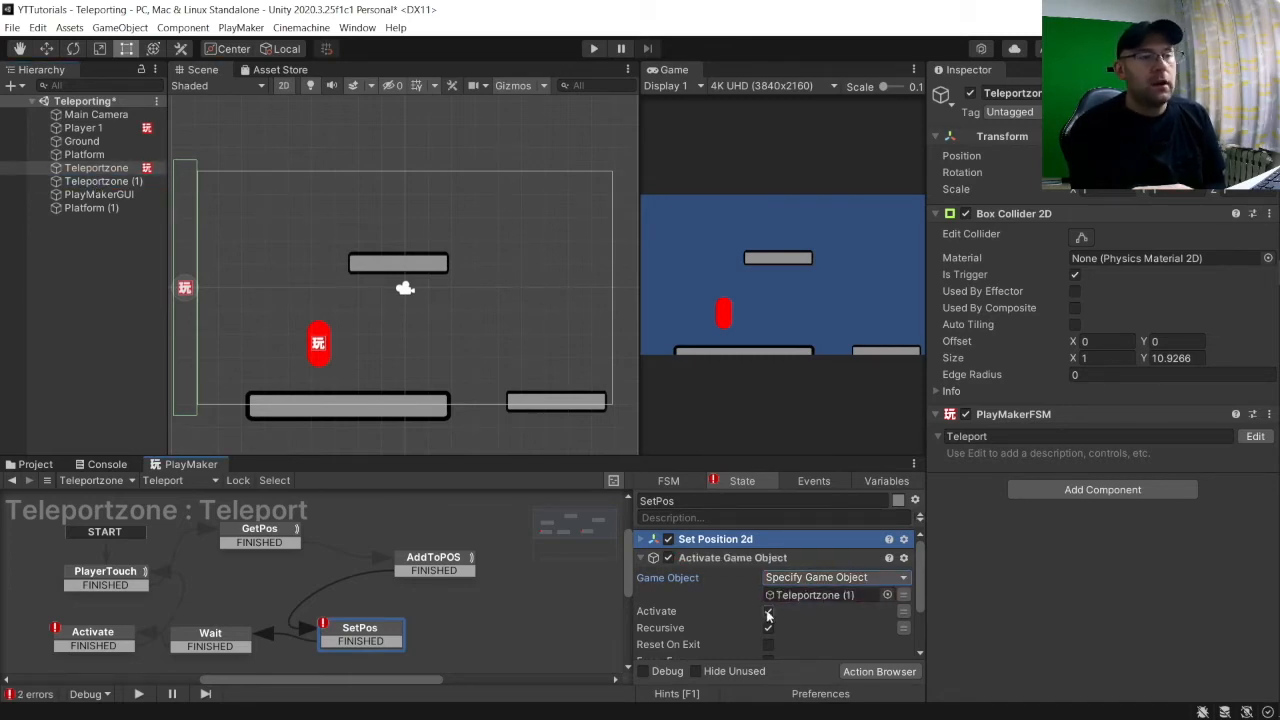
{"action": "left_click", "coordinate": [768, 612]}
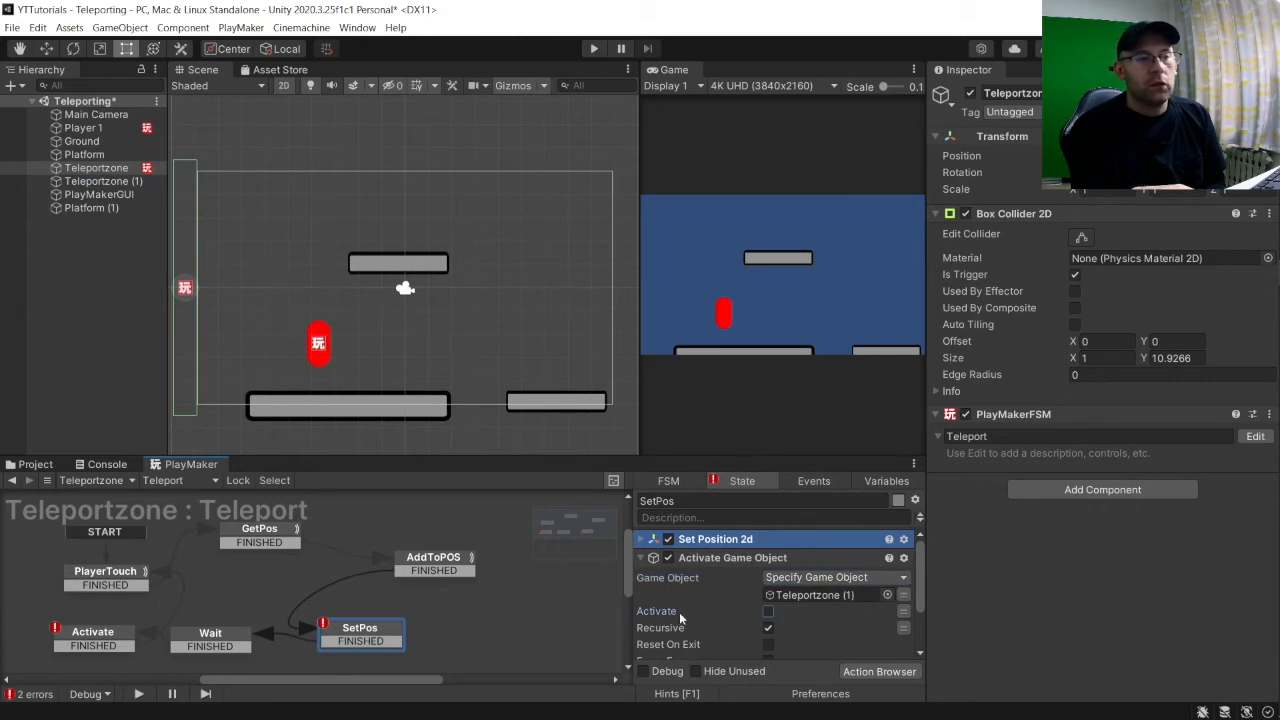
{"action": "left_click", "coordinate": [641, 558]}
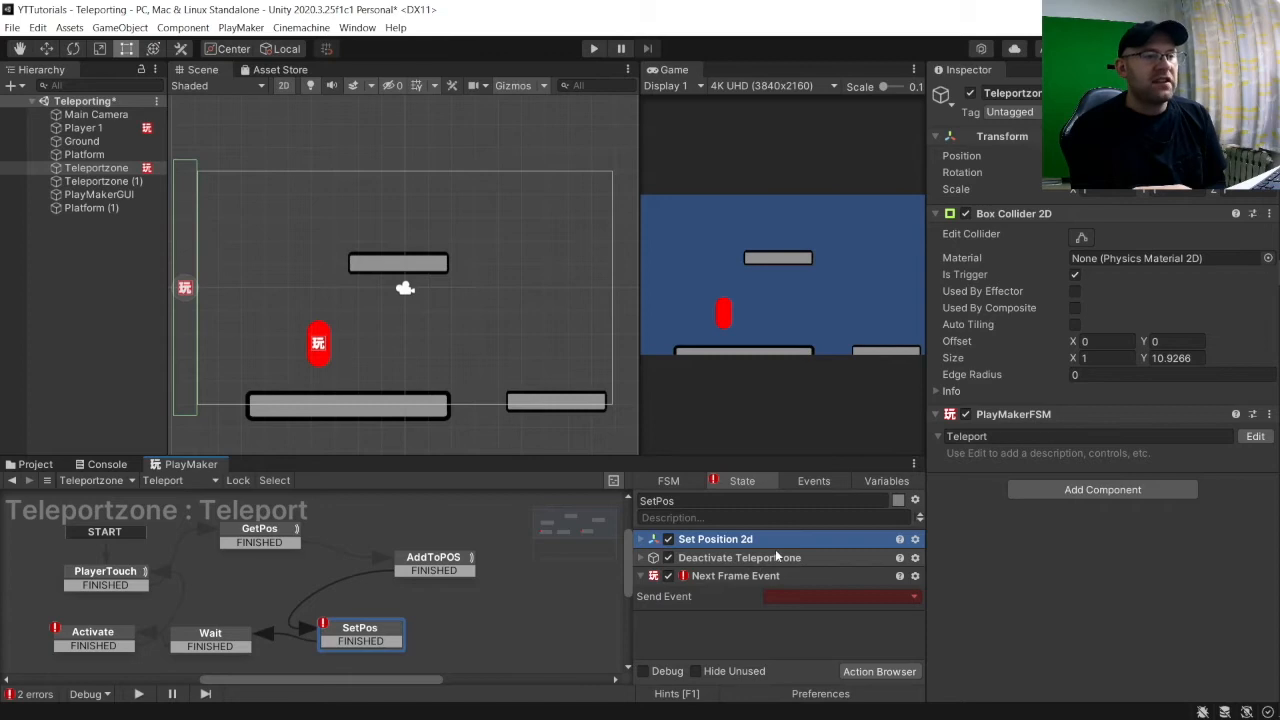
{"action": "left_click", "coordinate": [781, 593]}
{"action": "left_click", "coordinate": [805, 631]}
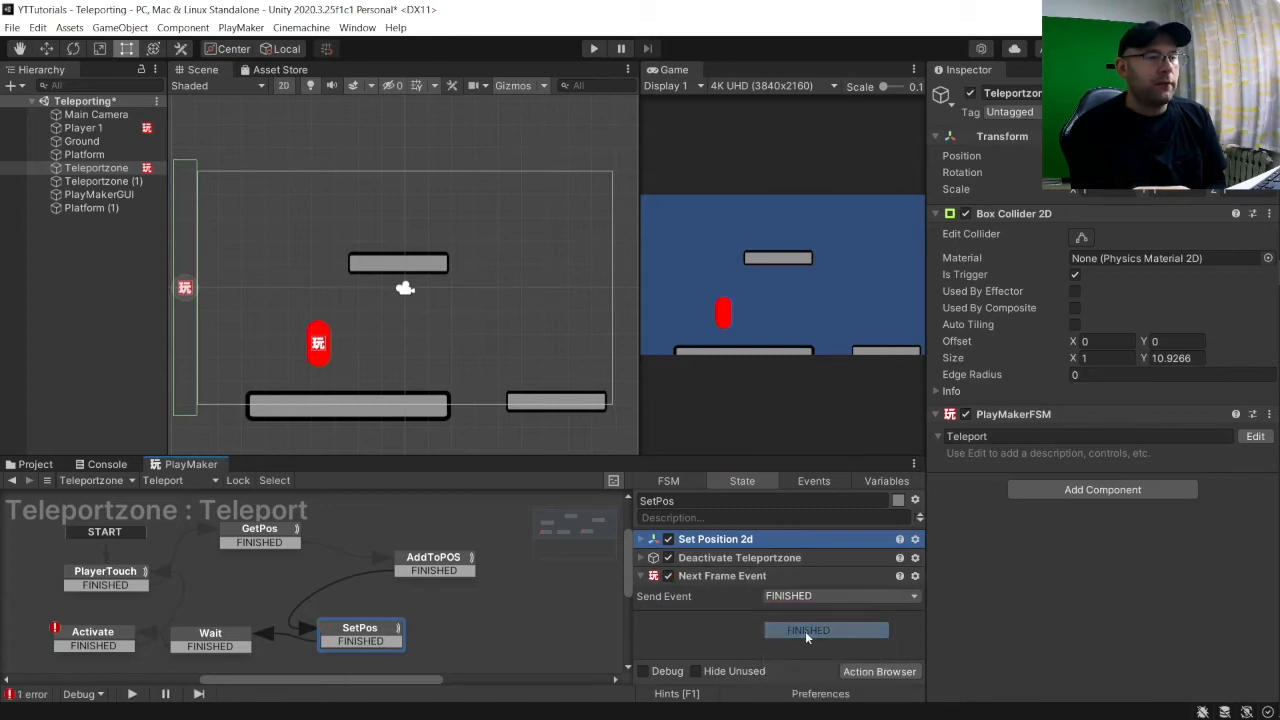
In the Wait state, set the wait time to 0.6 and the finish event to FINISHED.
{"action": "left_click", "coordinate": [210, 640]}
{"action": "left_click", "coordinate": [828, 560]}
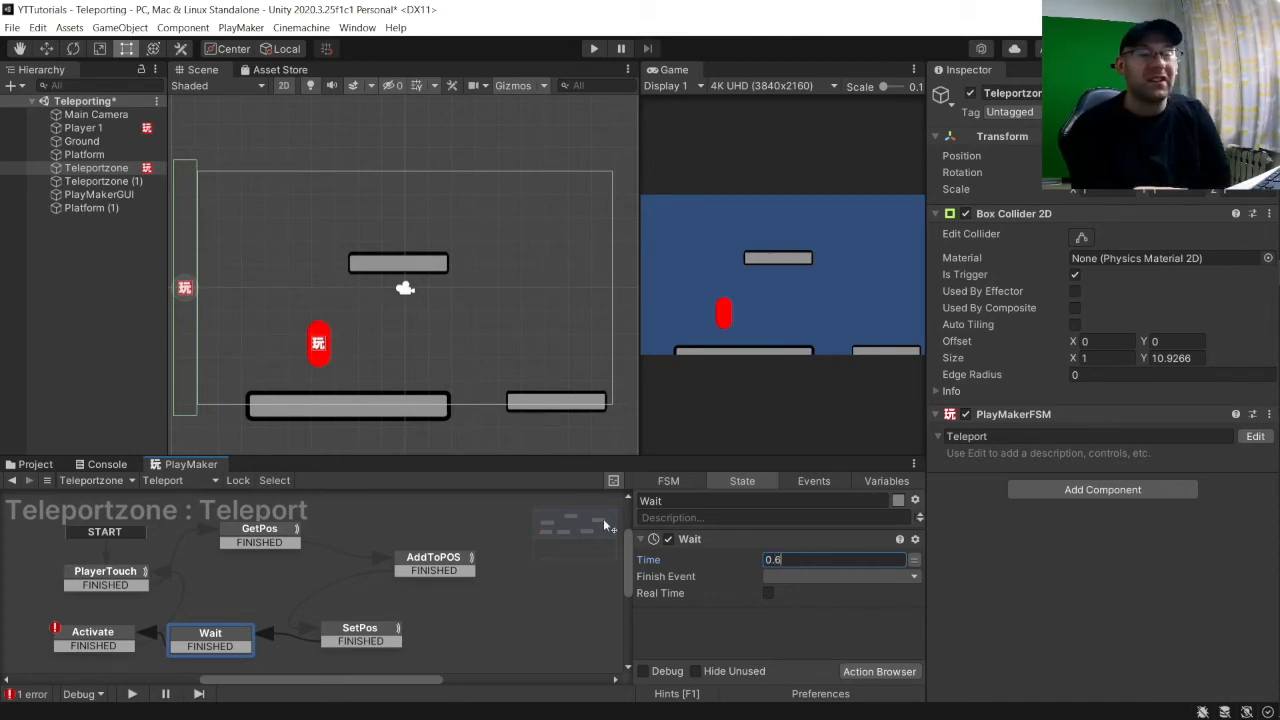
{"action": "left_click", "coordinate": [794, 577]}
{"action": "left_click", "coordinate": [806, 610]}
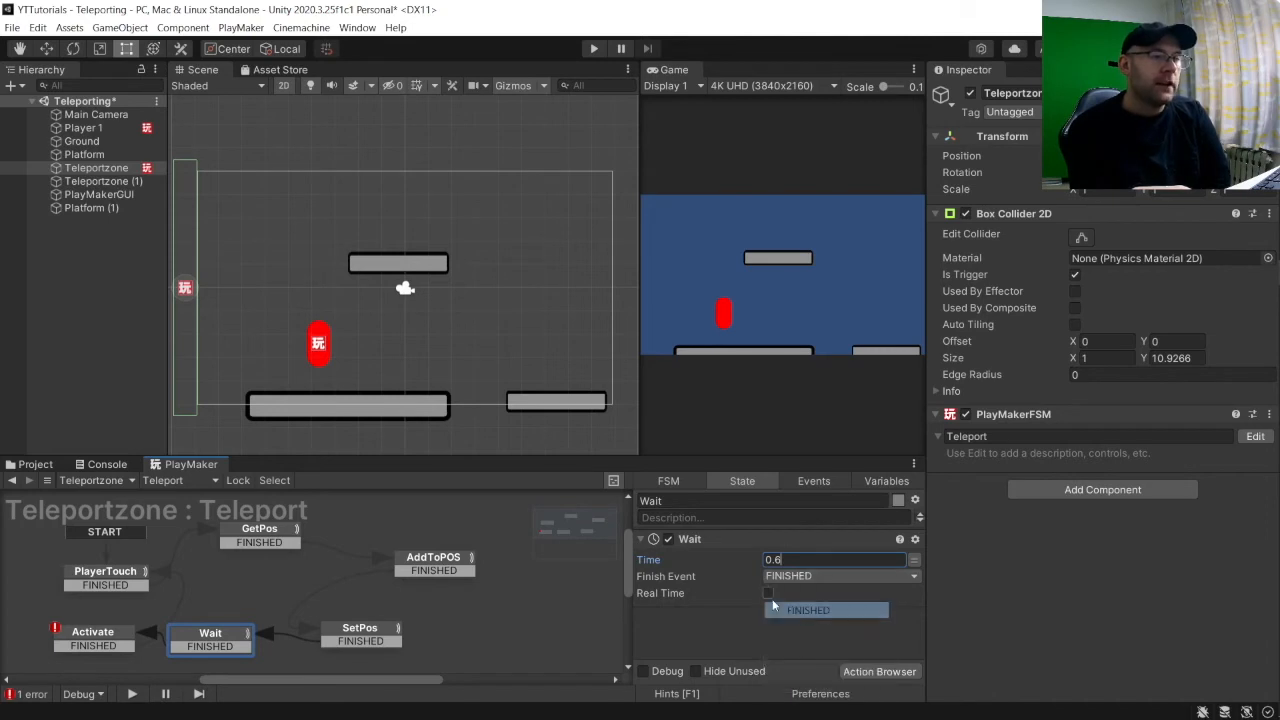
Enable Real Time in the Wait state, and make the Activate state's Activate Game Object target Teleportzone (1).
{"action": "left_click", "coordinate": [768, 593]}
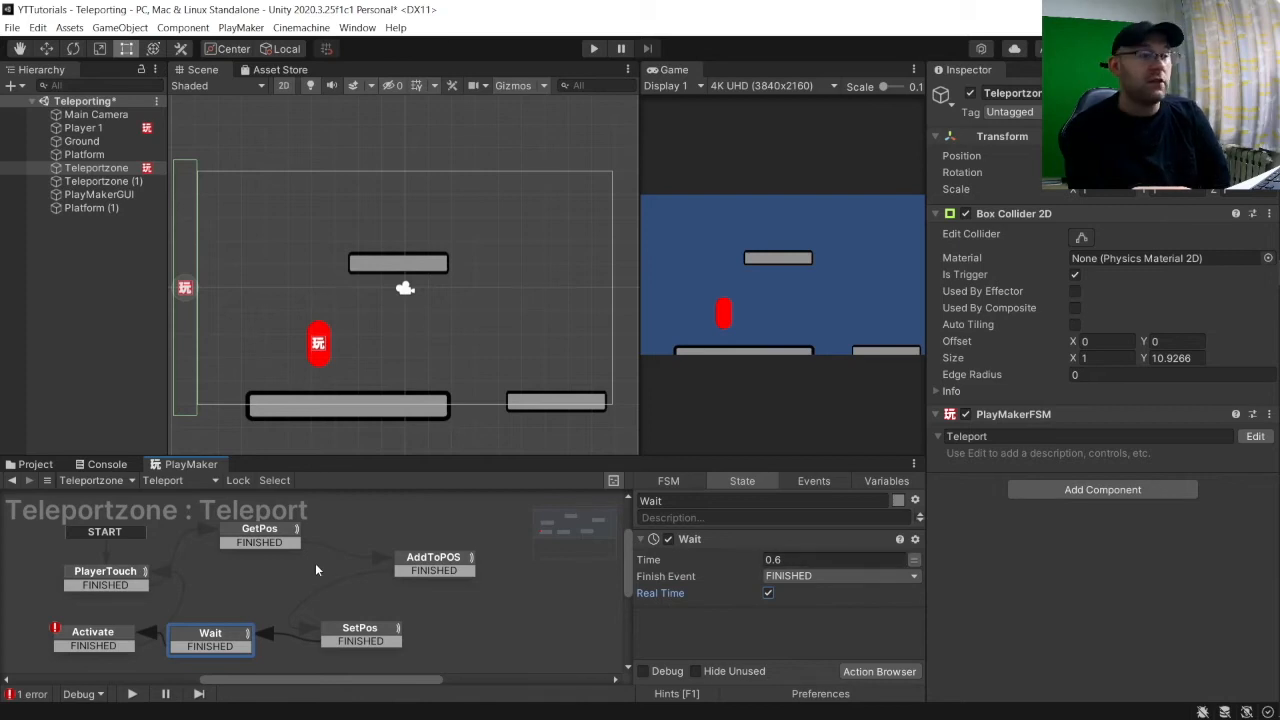
{"action": "left_click", "coordinate": [88, 638]}
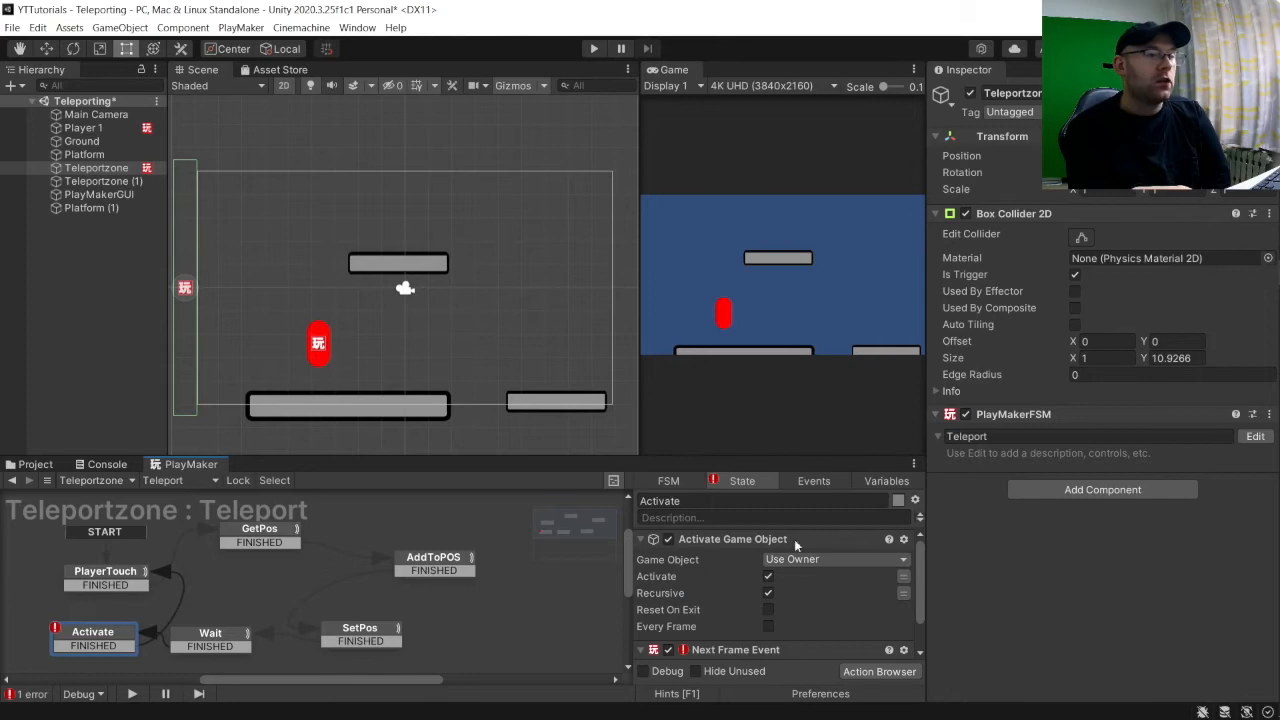
{"action": "left_click", "coordinate": [792, 565]}
{"action": "left_click", "coordinate": [800, 590]}
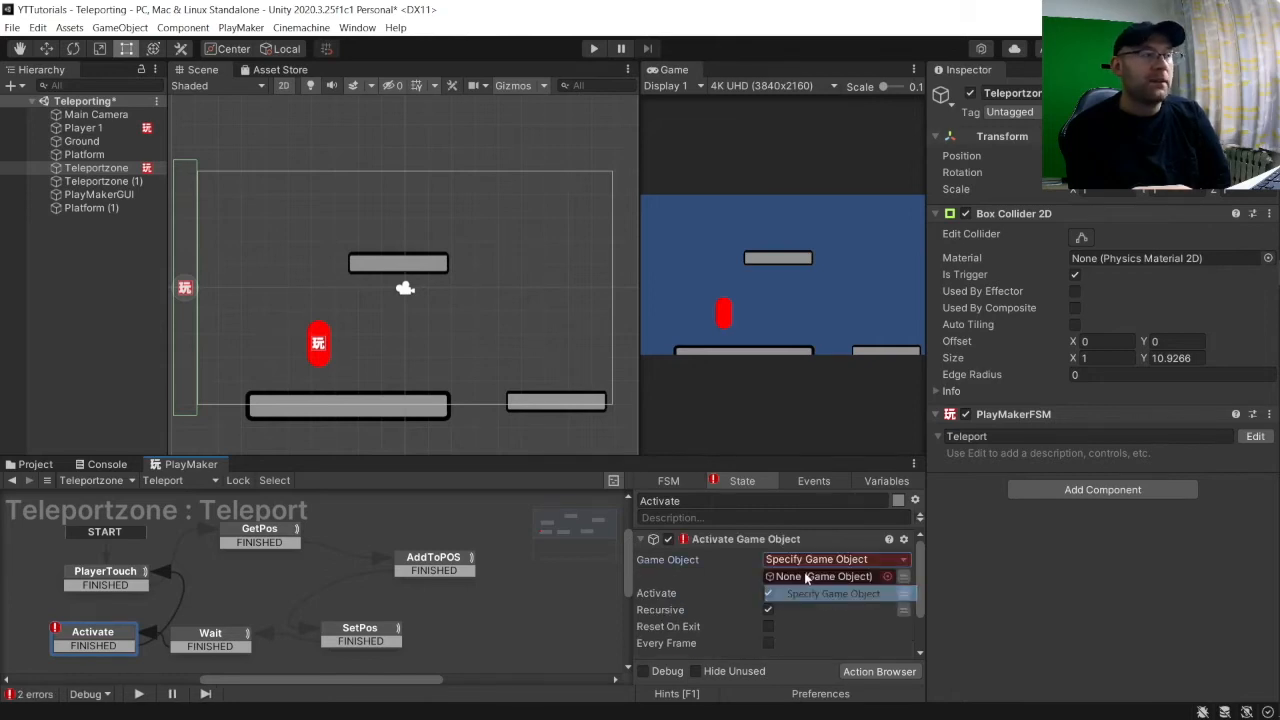
{"action": "left_click_drag", "start_coordinate": [125, 182], "coordinate": [805, 576]}
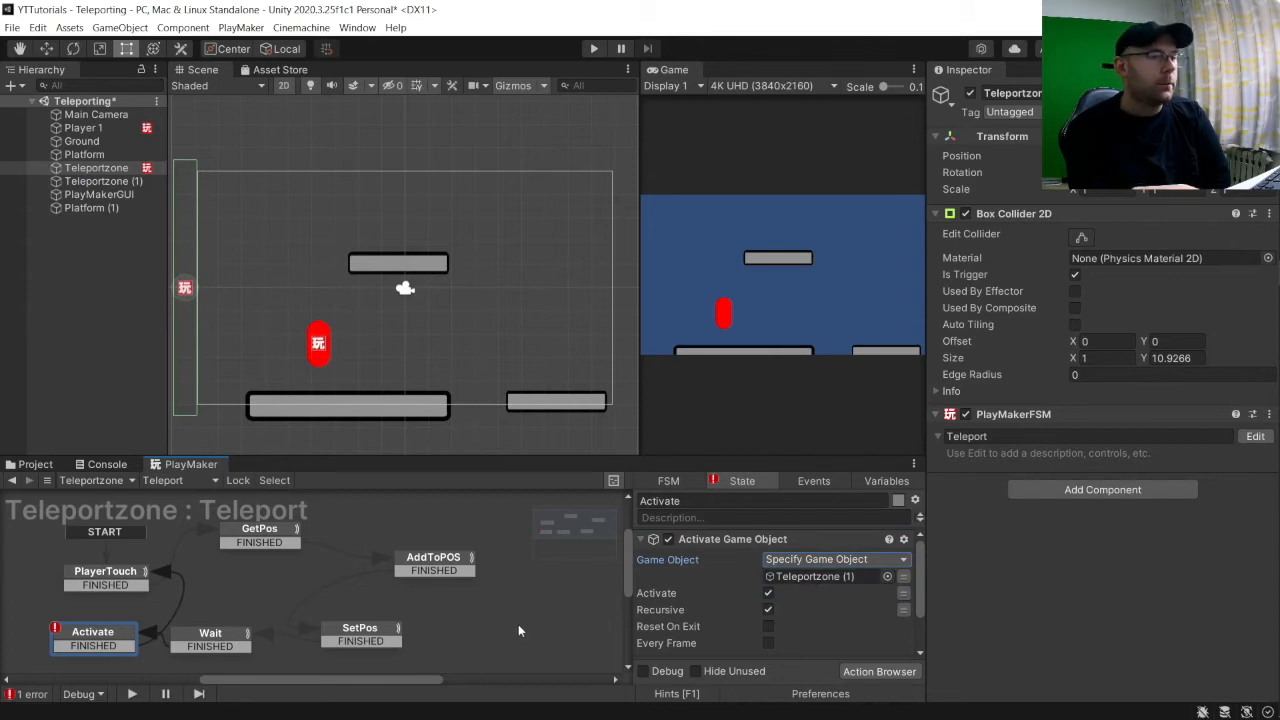
Set the Activate state's Next Frame Event to send FINISHED and collapse its Activate Game Object action.
{"action": "left_click", "coordinate": [784, 626]}
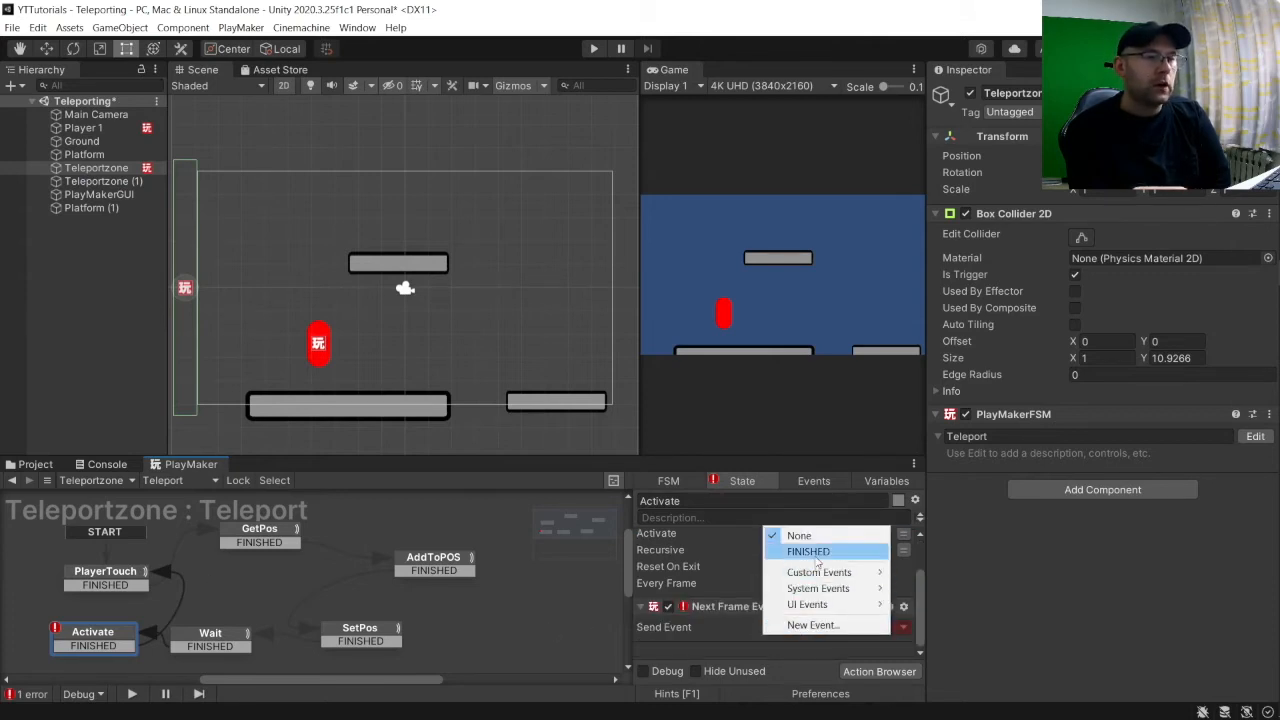
{"action": "left_click", "coordinate": [808, 551]}
{"action": "scroll", "coordinate": [680, 580], "scroll_direction": "up", "scroll_amount": 2}
{"action": "left_click", "coordinate": [644, 539]}
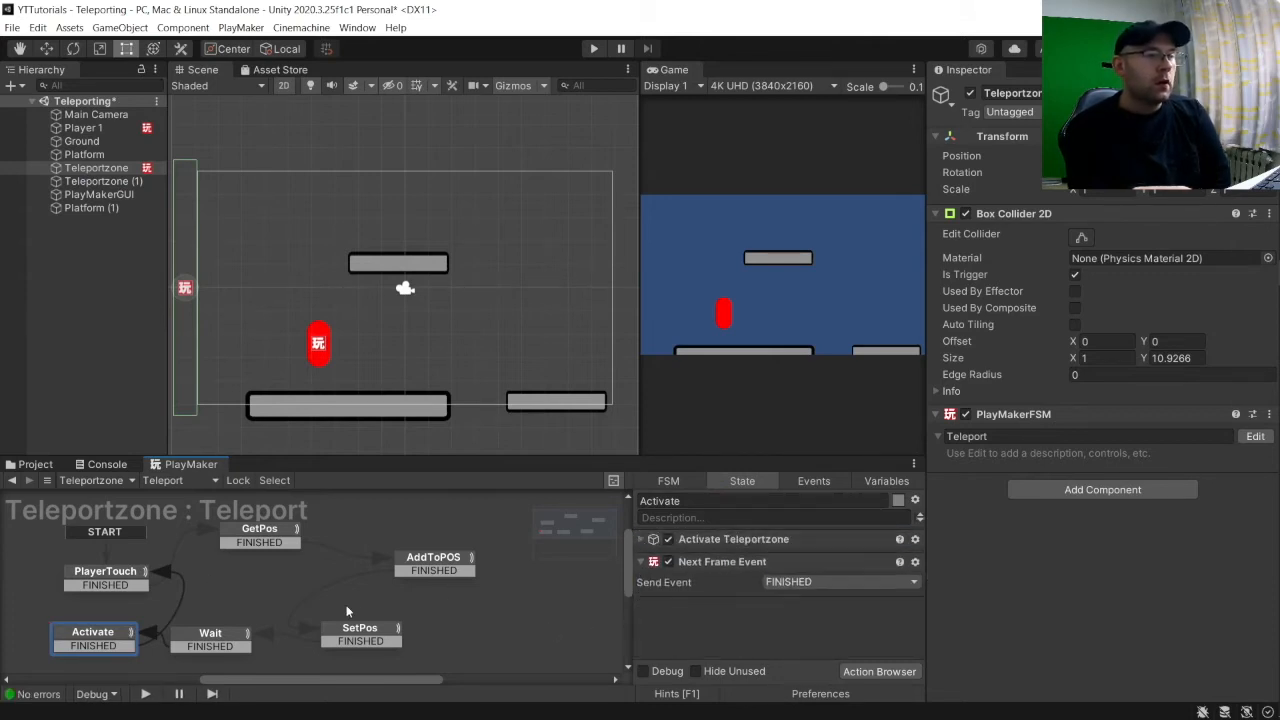
Review the actions of the PlayerTouch, GetPos, AddToPOS and SetPos states and the zone layout in the scene.
{"action": "left_click", "coordinate": [360, 630]}
{"action": "left_click", "coordinate": [105, 575]}
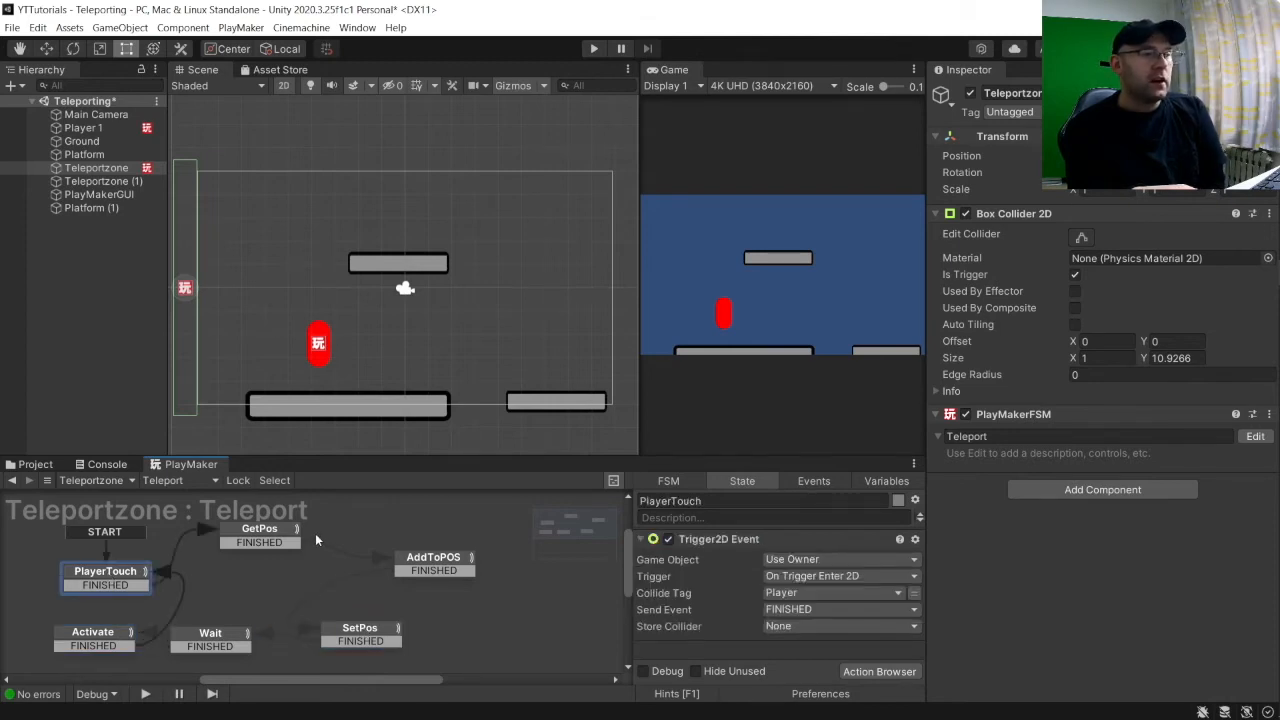
{"action": "left_click", "coordinate": [281, 537]}
{"action": "left_click", "coordinate": [433, 563]}
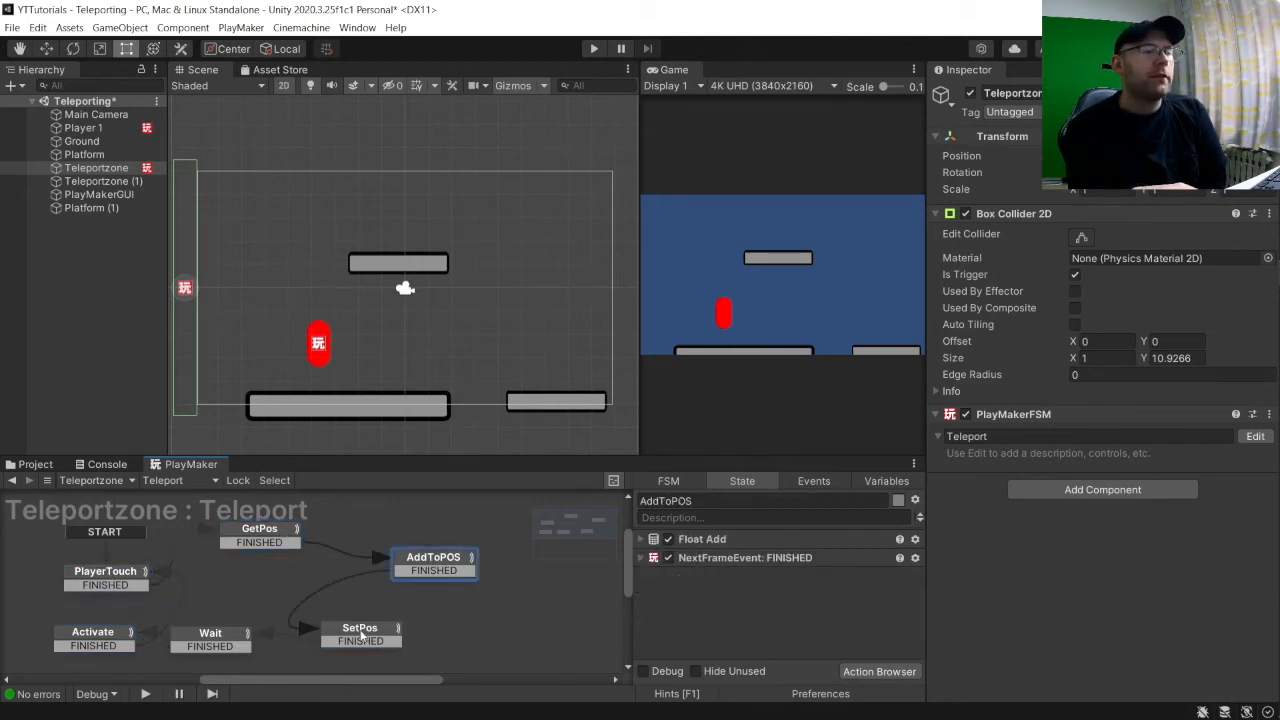
{"action": "left_click", "coordinate": [360, 630]}
{"action": "left_click", "coordinate": [105, 575]}
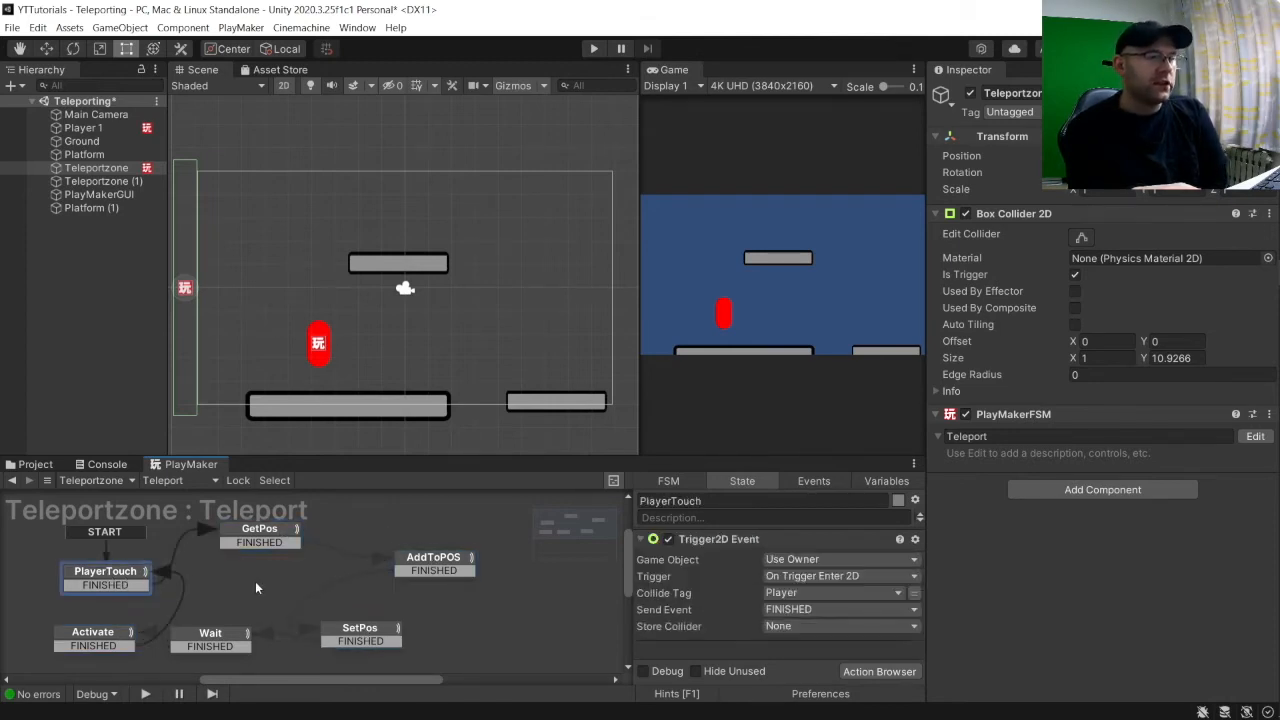
{"action": "left_click", "coordinate": [340, 630]}
{"action": "scroll", "coordinate": [336, 488], "scroll_direction": "down", "scroll_amount": 2}
{"action": "scroll", "coordinate": [200, 360], "scroll_direction": "down", "scroll_amount": 5}
{"action": "middle_click_drag", "start_coordinate": [232, 361], "coordinate": [263, 383]}
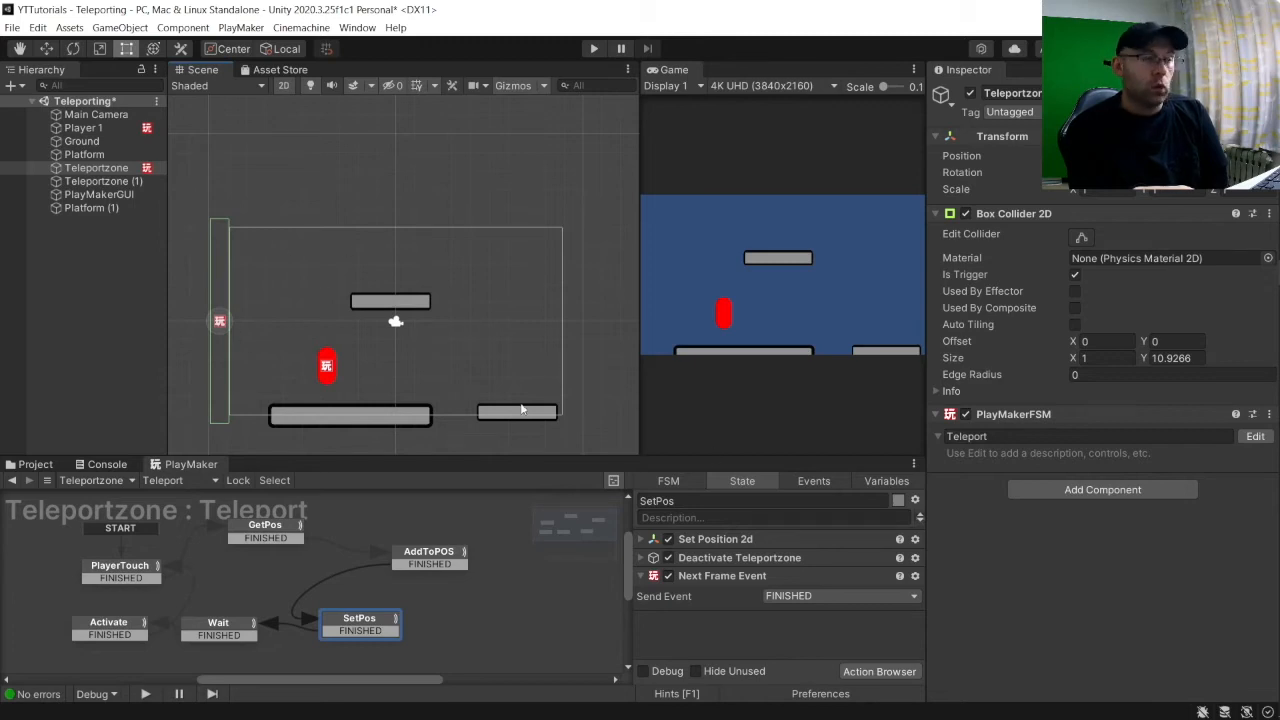
Copy the Teleport PlayMakerFSM component from Teleportzone and paste it as a new component on Teleportzone (1).
{"action": "left_click", "coordinate": [1268, 416]}
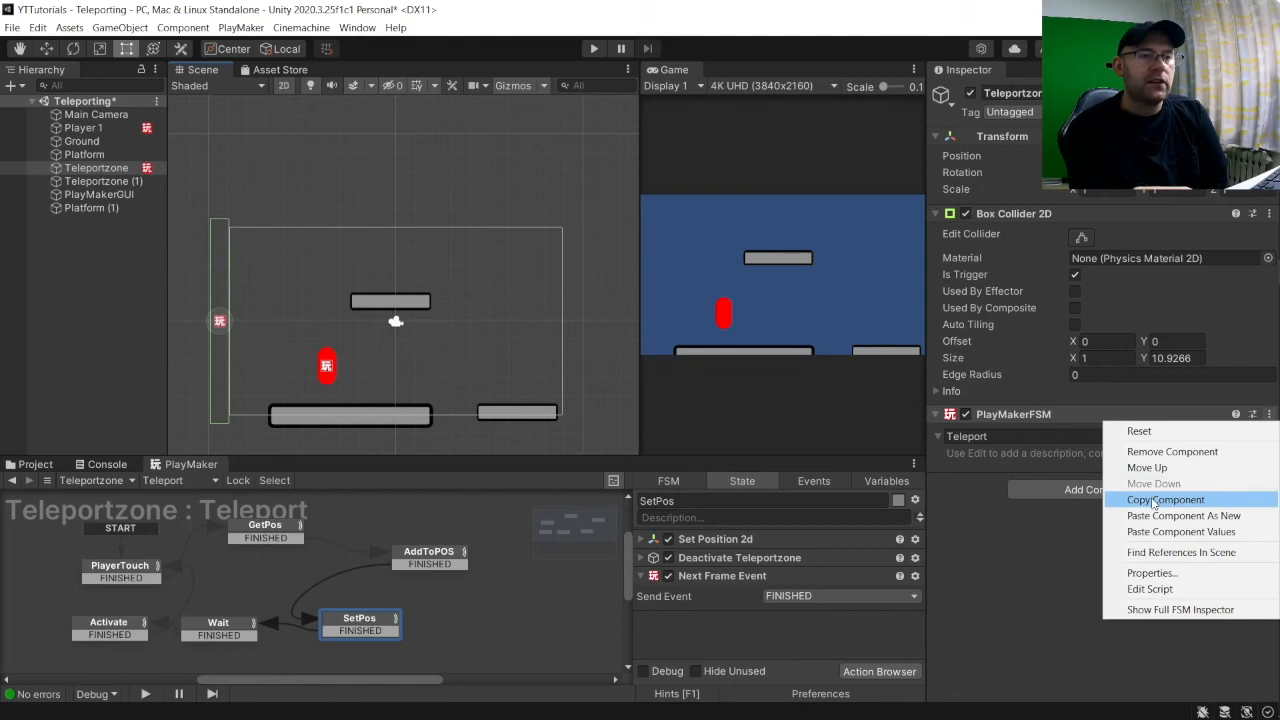
{"action": "left_click", "coordinate": [1160, 501]}
{"action": "left_click", "coordinate": [1271, 417]}
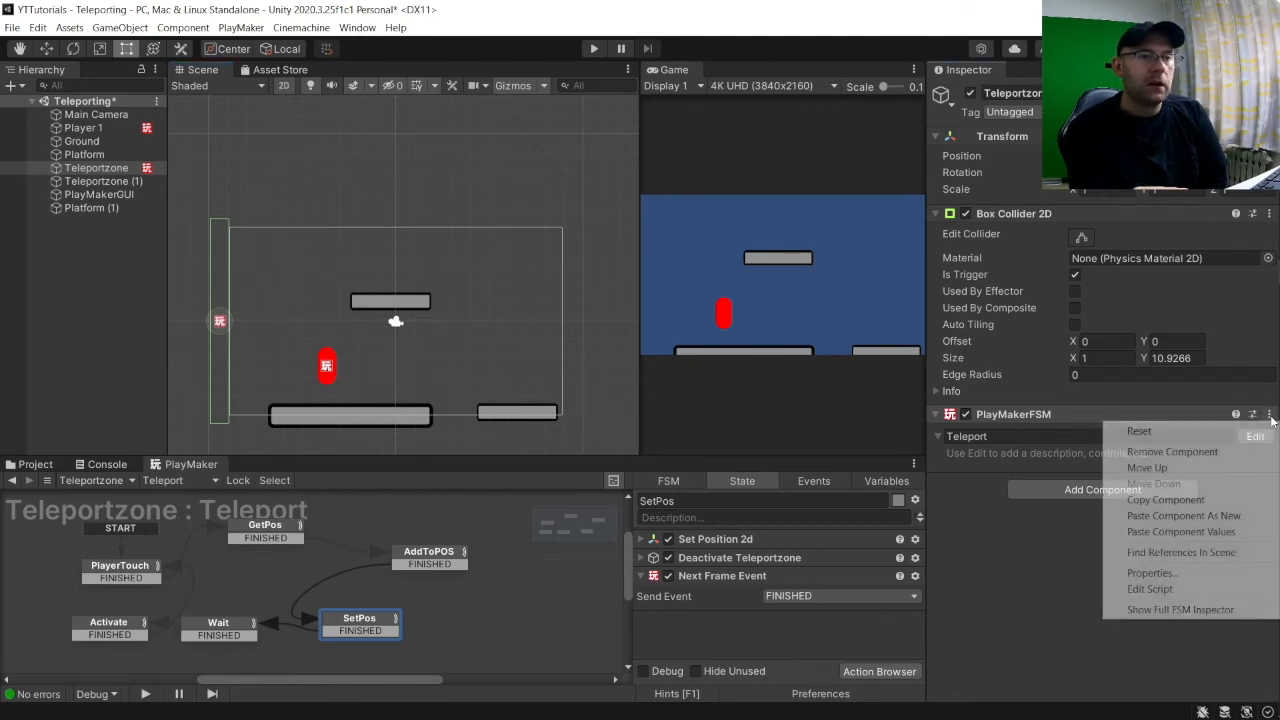
{"action": "left_click", "coordinate": [1157, 499]}
{"action": "left_click", "coordinate": [134, 182]}
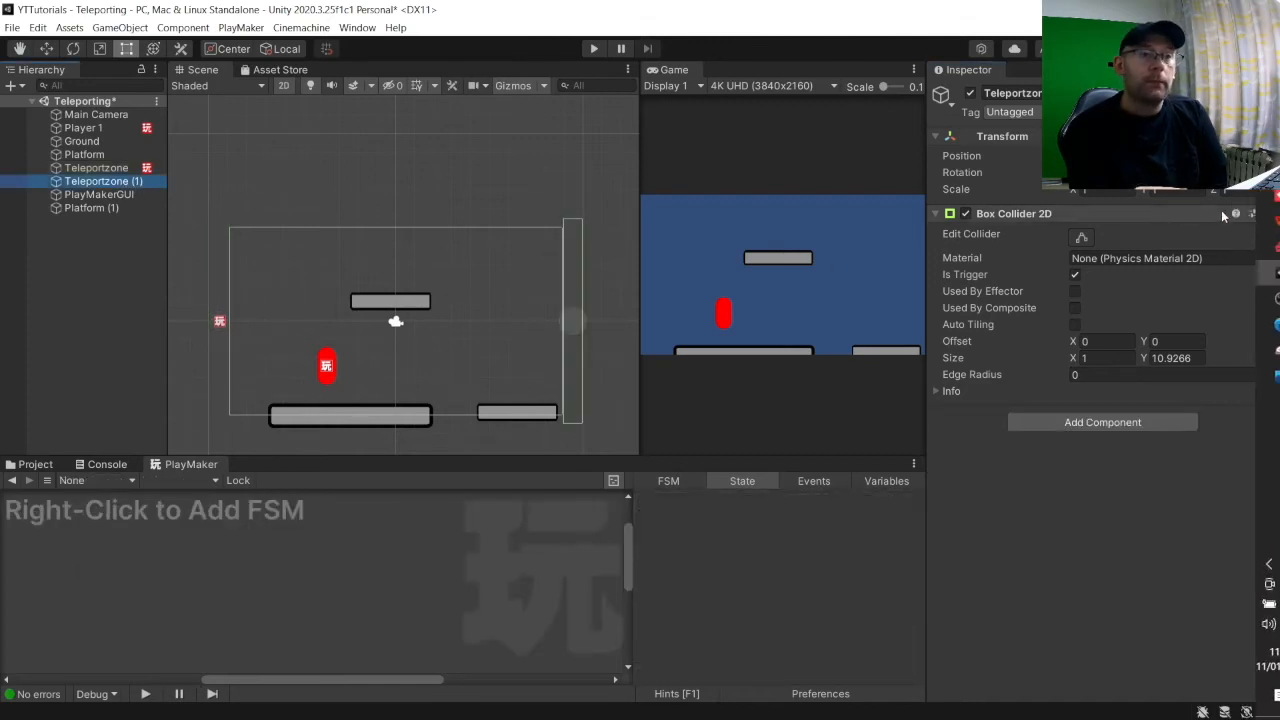
{"action": "left_click", "coordinate": [1269, 214]}
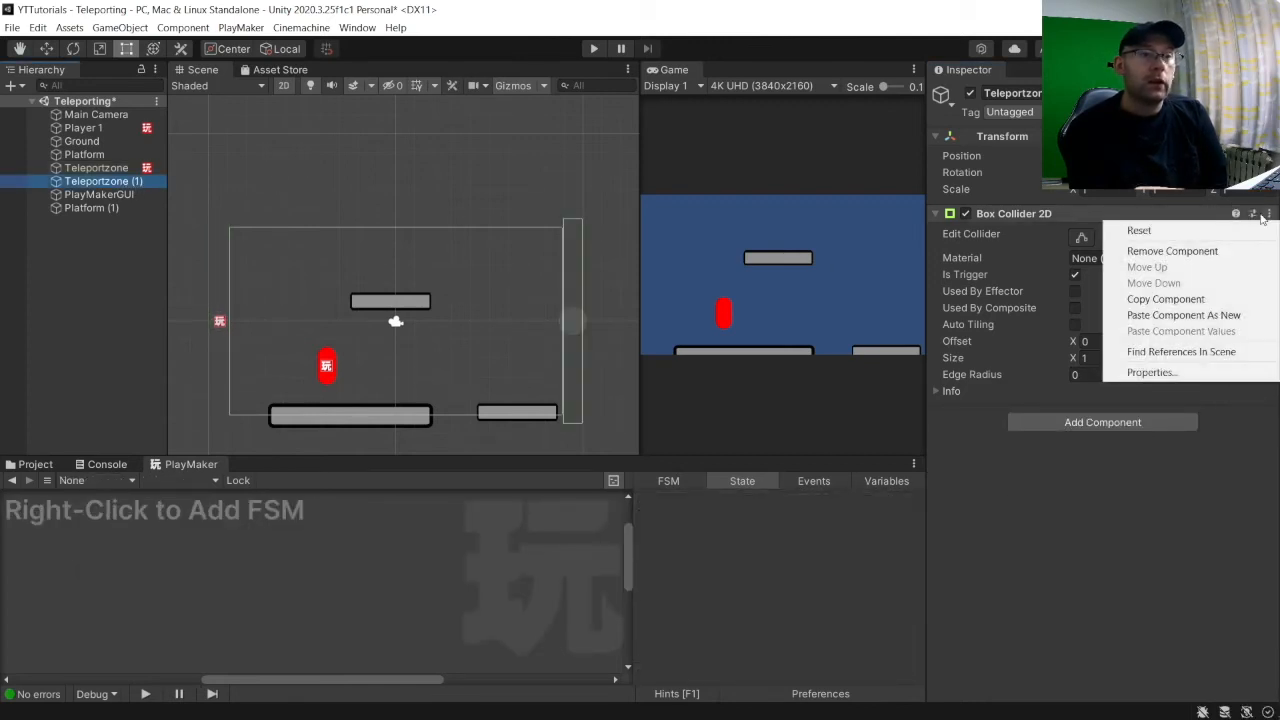
{"action": "left_click", "coordinate": [1208, 316]}
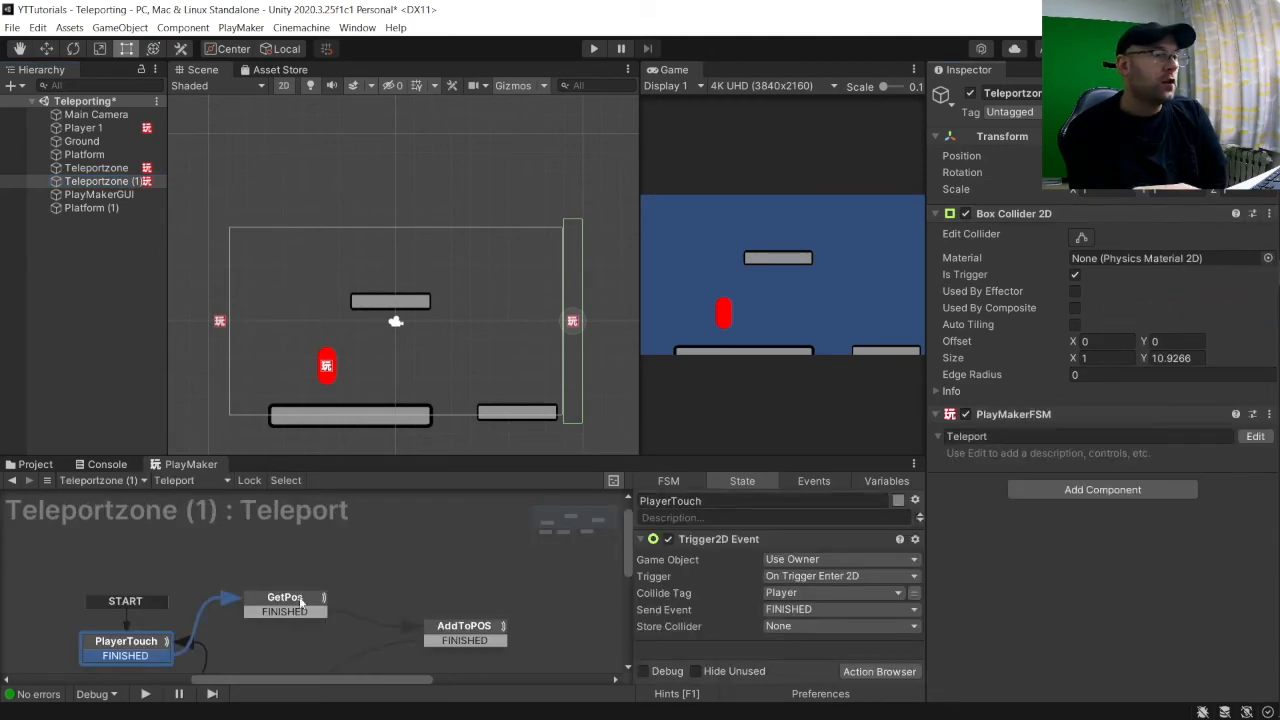
In Teleportzone (1)'s Teleport FSM, delete the Float Add action from the AddToPOS state.
{"action": "scroll", "coordinate": [303, 588], "scroll_direction": "down", "scroll_amount": 3}
{"action": "left_click", "coordinate": [268, 562]}
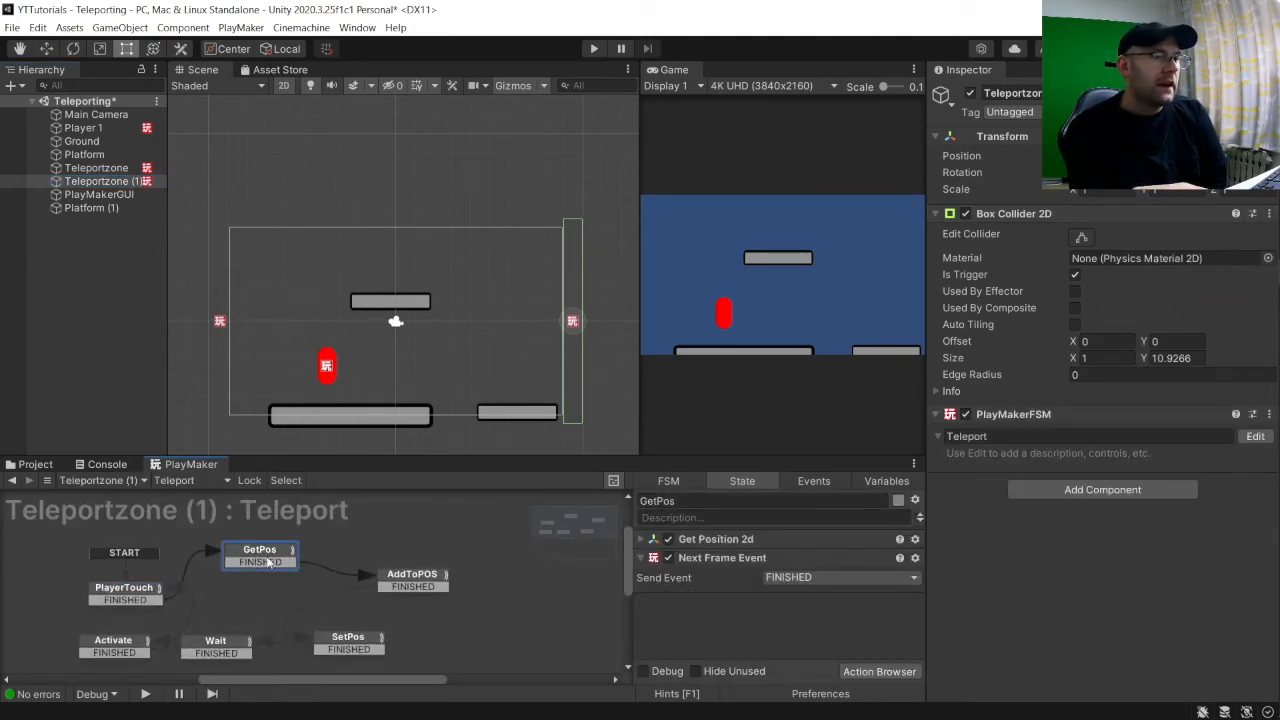
{"action": "left_click", "coordinate": [400, 582]}
{"action": "left_click", "coordinate": [702, 538]}
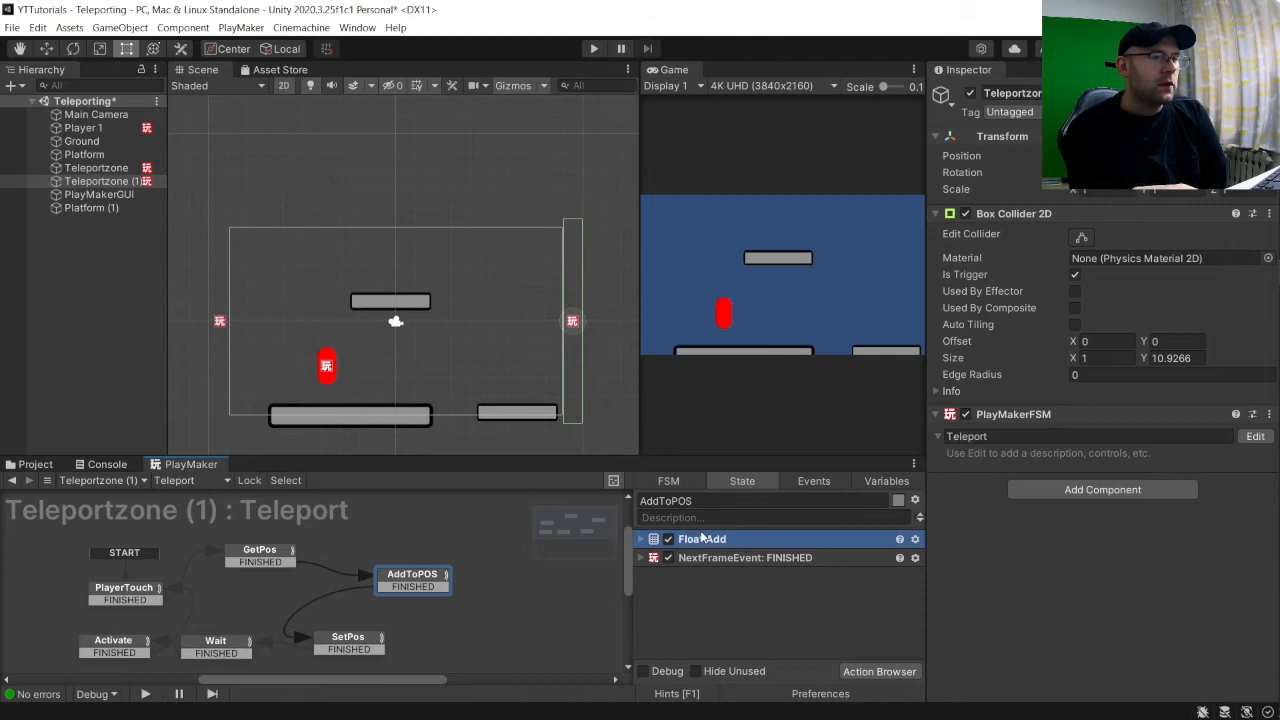
{"action": "left_click", "coordinate": [642, 539]}
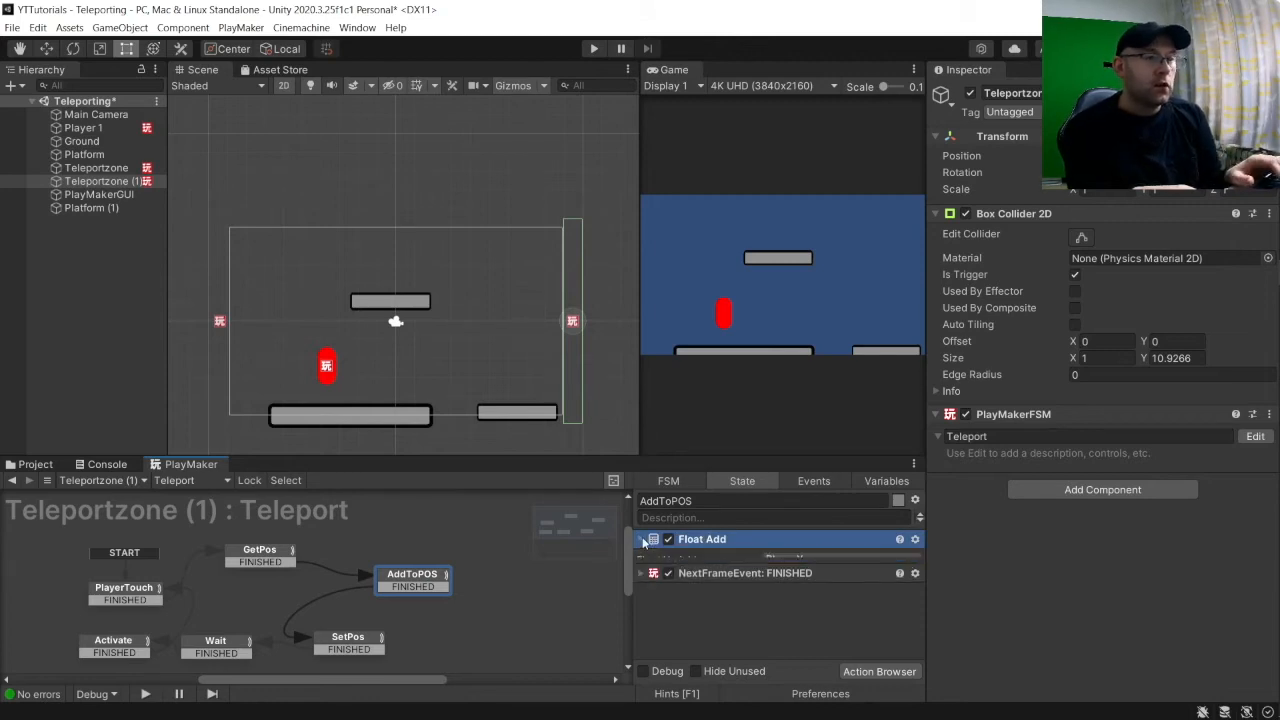
{"action": "left_click", "coordinate": [769, 576]}
{"action": "left_click", "coordinate": [770, 573]}
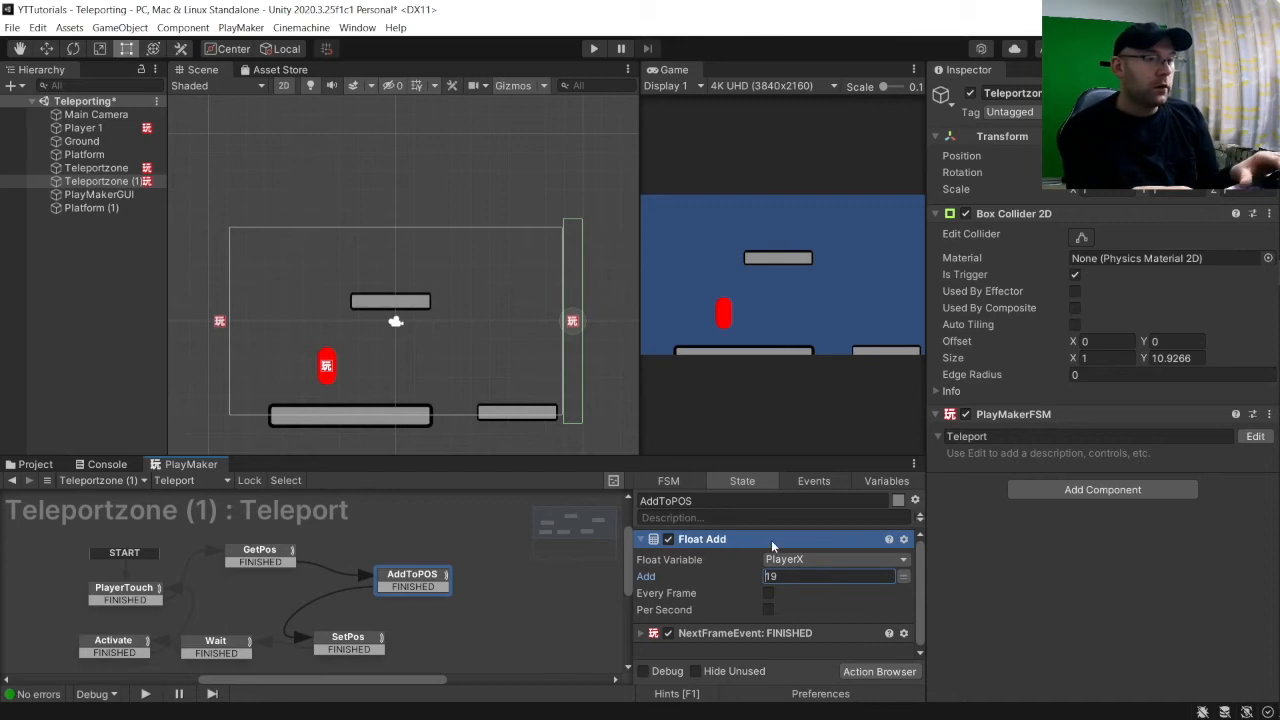
{"action": "left_click", "coordinate": [772, 545]}
{"action": "key", "text": "Delete"}
Add a Float Subtract action to the AddToPOS state of Teleportzone (1).
{"action": "left_click", "coordinate": [872, 671]}
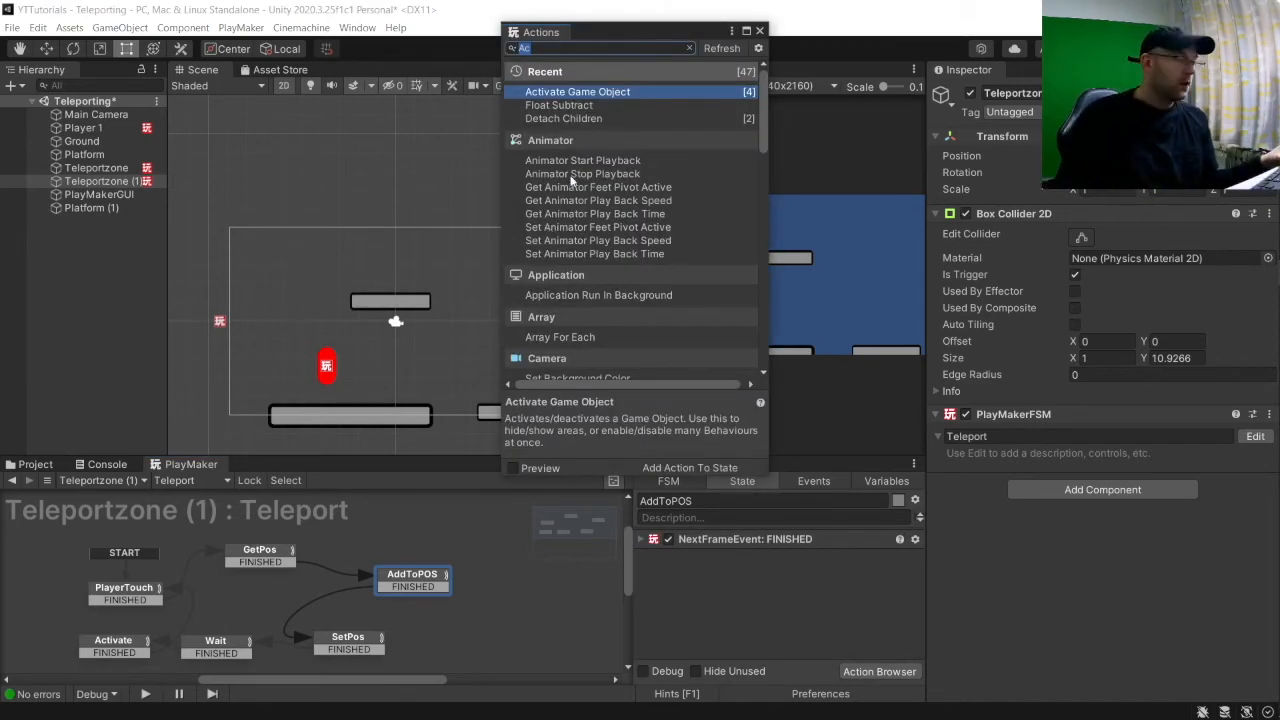
{"action": "type", "text": "float subtra"}
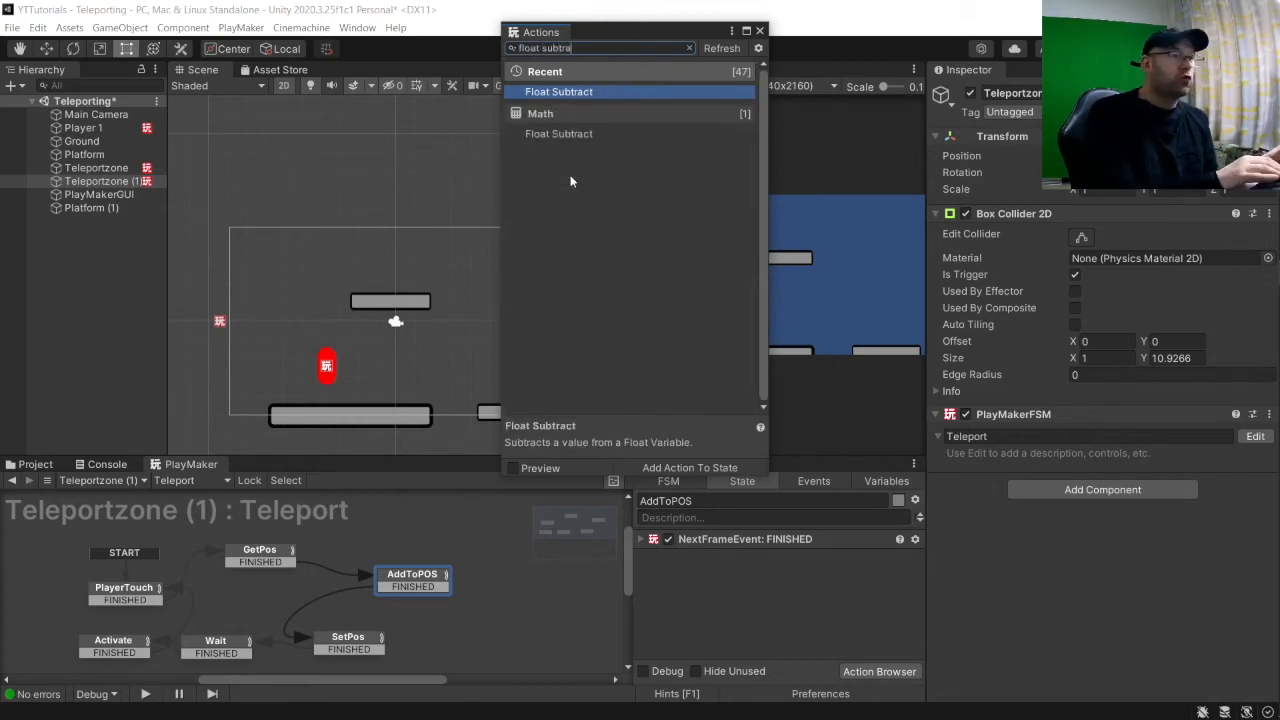
{"action": "key", "text": "Return"}
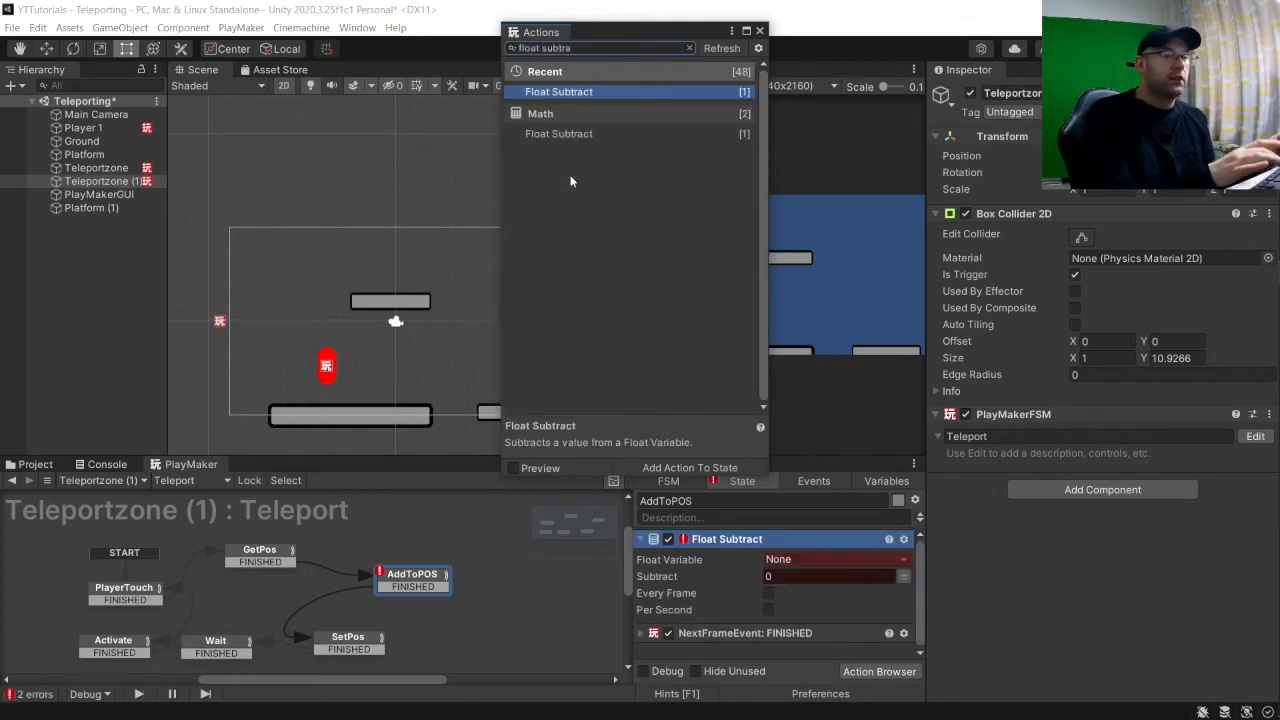
Set Float Subtract to subtract 19 from the global variable PlayerX, and close the action browser.
{"action": "left_click", "coordinate": [812, 562]}
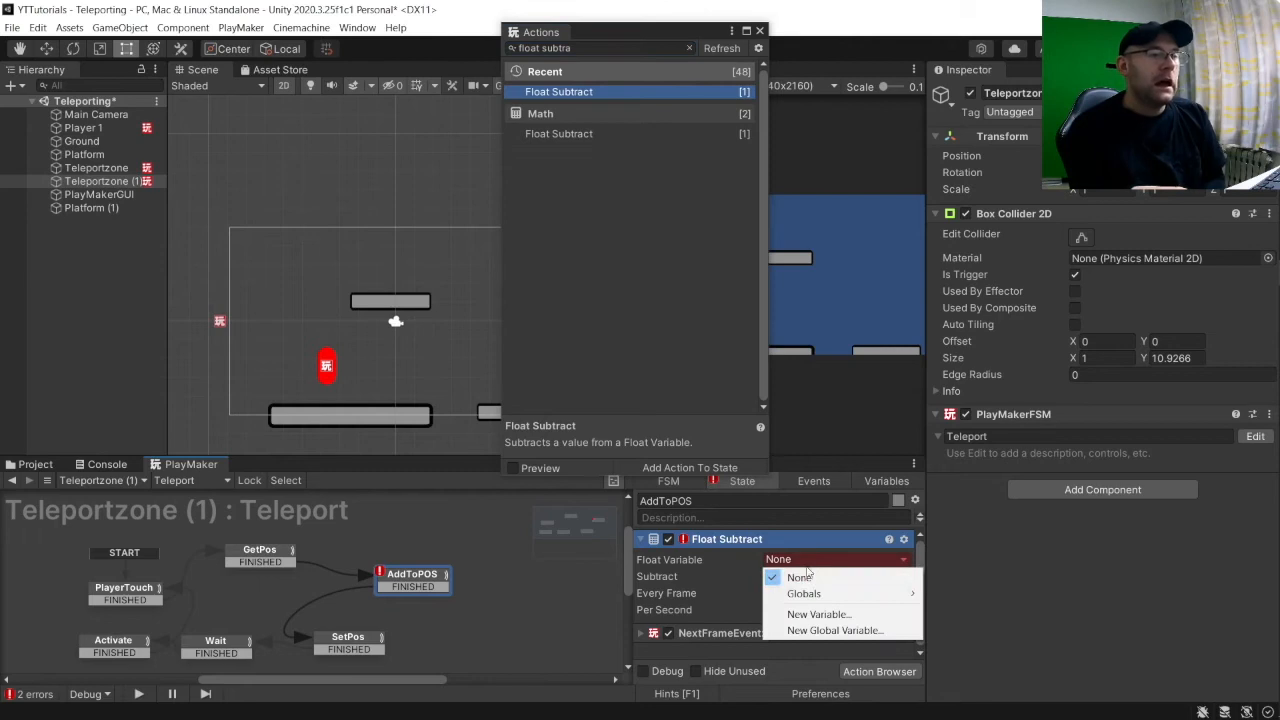
{"action": "mouse_move", "coordinate": [875, 594]}
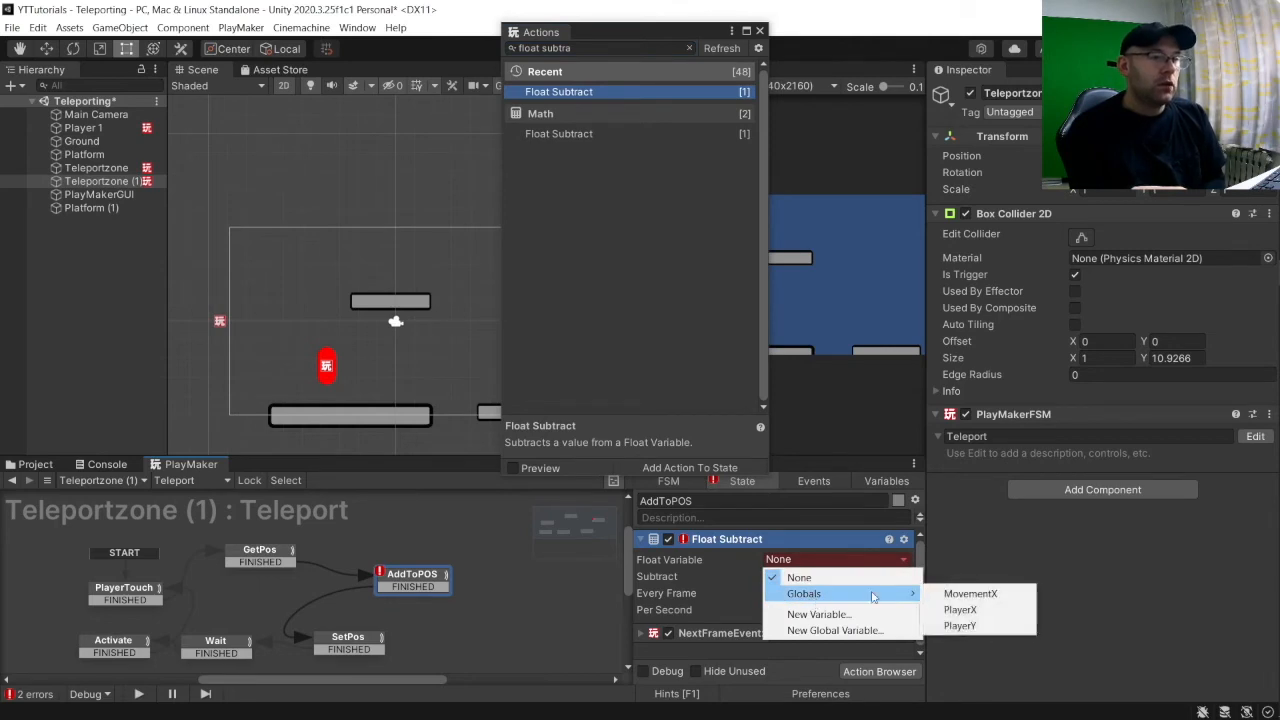
{"action": "left_click", "coordinate": [960, 610]}
{"action": "left_click", "coordinate": [812, 576]}
{"action": "type", "text": "19"}
{"action": "left_click", "coordinate": [760, 31]}
{"action": "left_click", "coordinate": [760, 31]}
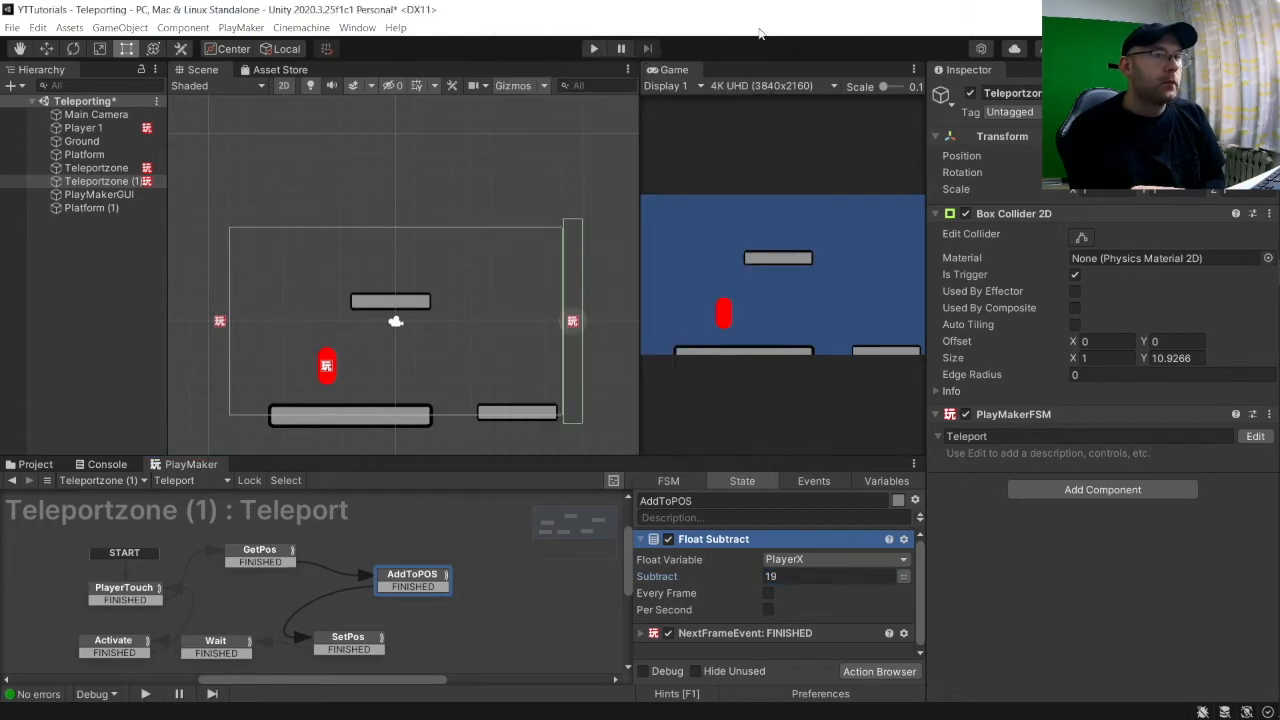
In Teleportzone (1)'s SetPos state, make the deactivating Activate Game Object action target Teleportzone.
{"action": "left_click", "coordinate": [355, 643]}
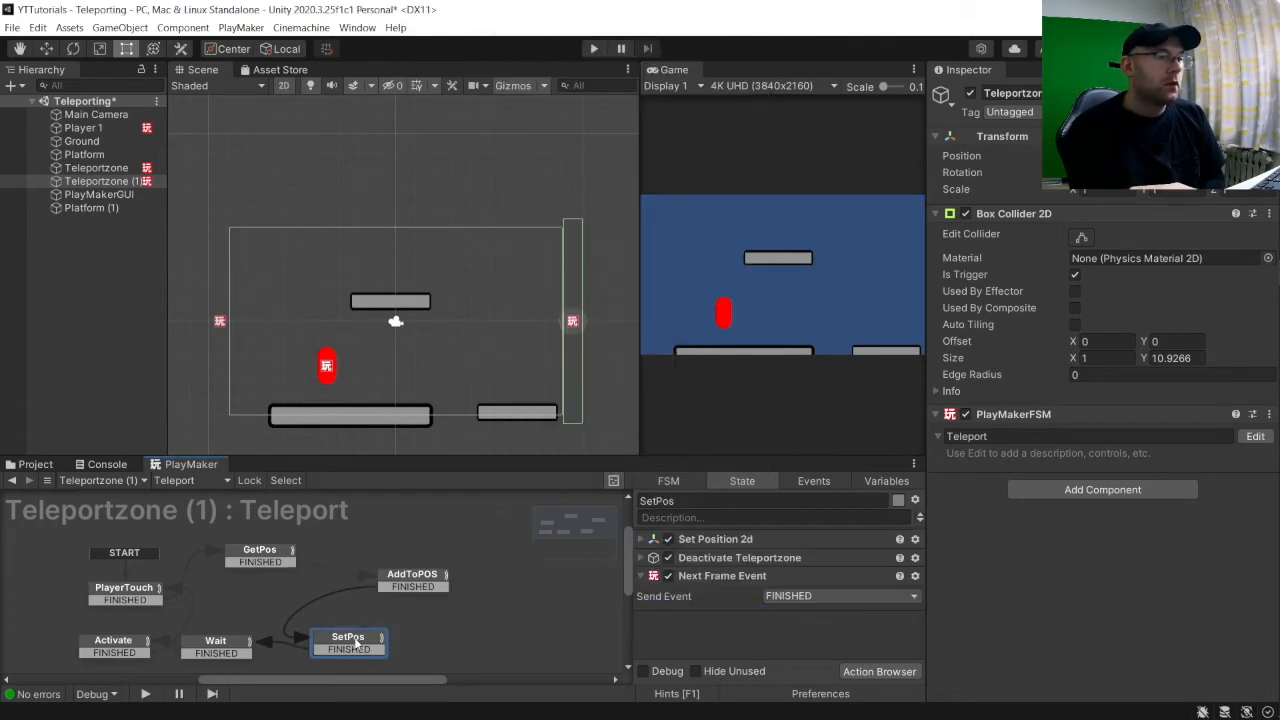
{"action": "left_click", "coordinate": [649, 558]}
{"action": "left_click_drag", "start_coordinate": [96, 168], "coordinate": [795, 598]}
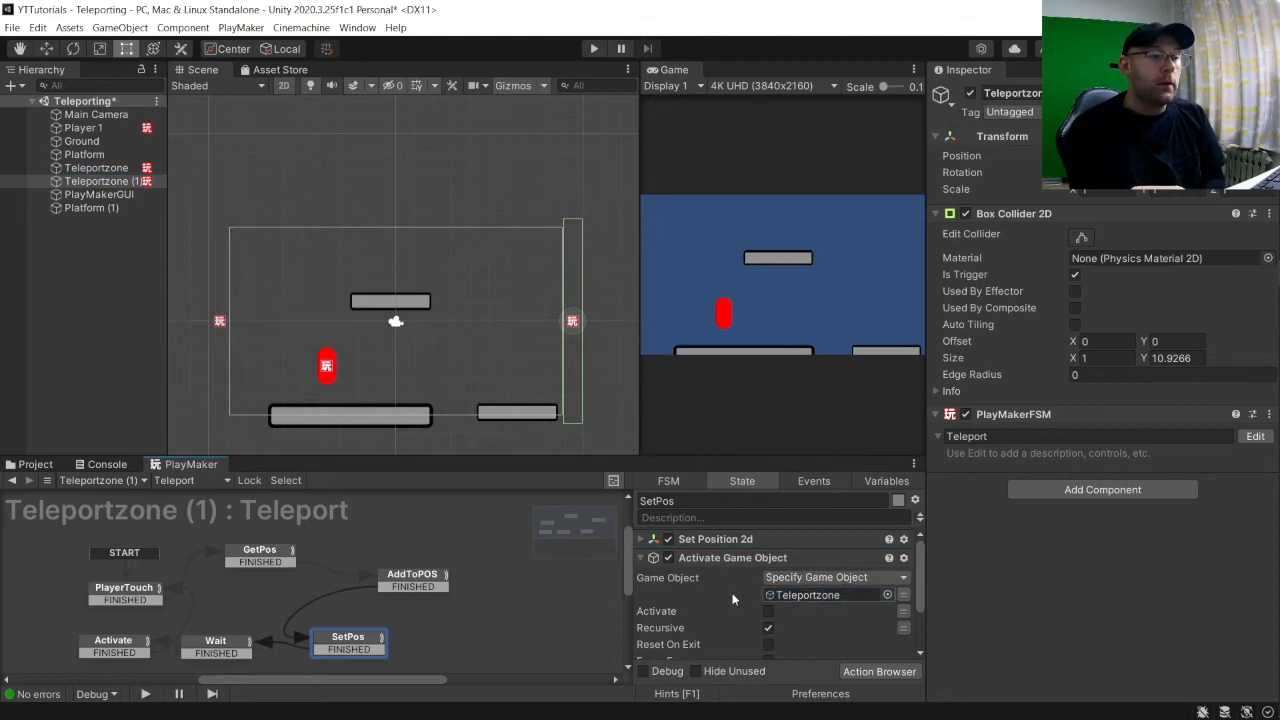
In Teleportzone (1)'s Activate state, target Teleportzone with Activate Game Object, and collapse the matching action in SetPos.
{"action": "left_click", "coordinate": [113, 646]}
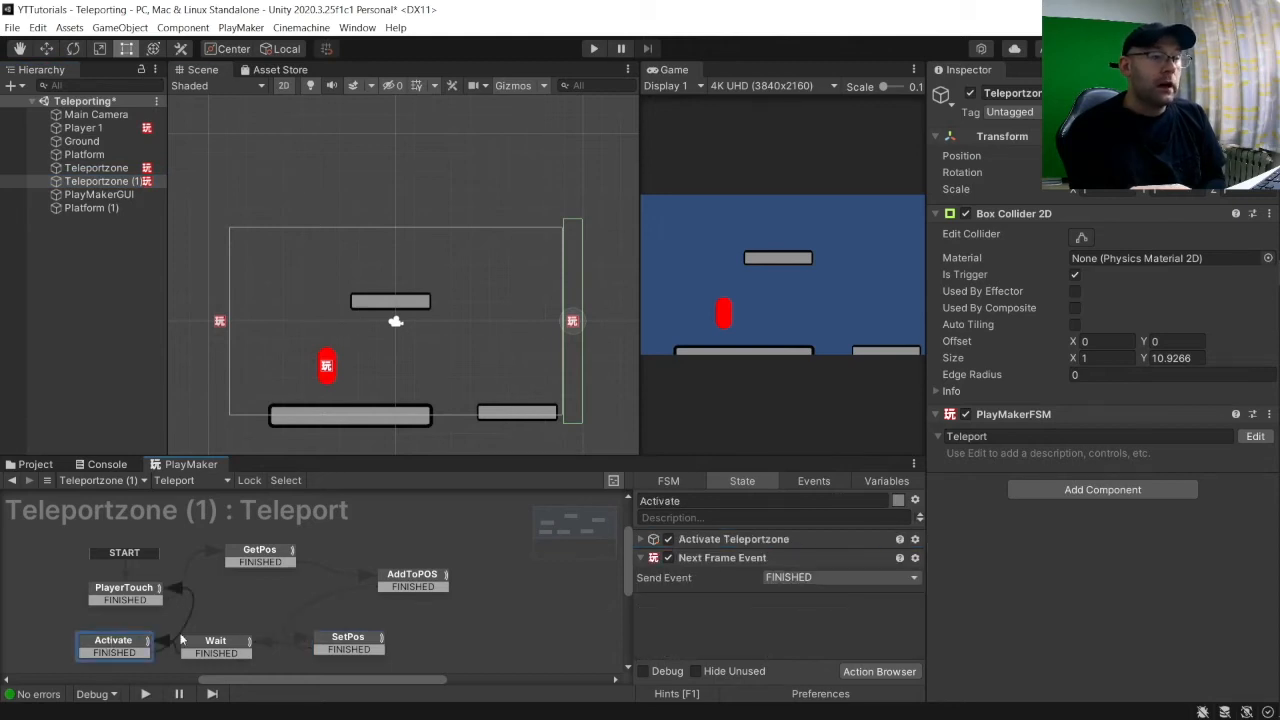
{"action": "left_click", "coordinate": [640, 539]}
{"action": "left_click_drag", "start_coordinate": [100, 168], "coordinate": [790, 580]}
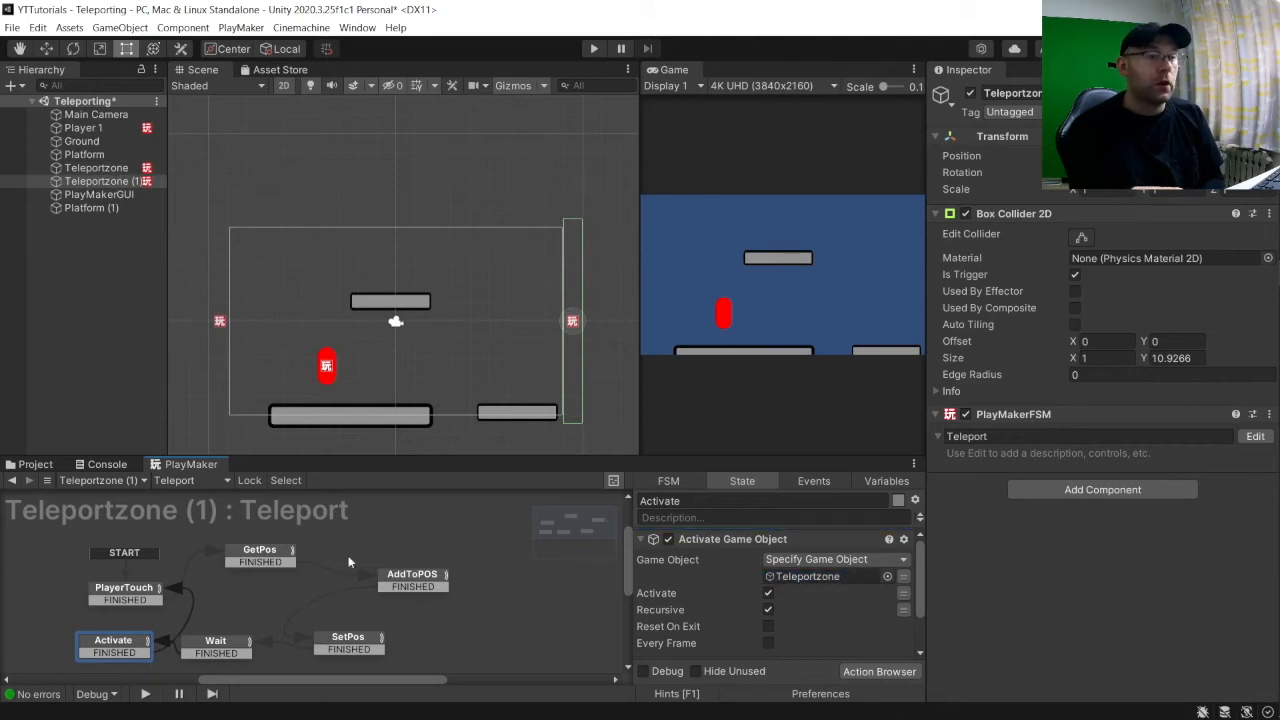
{"action": "left_click", "coordinate": [367, 639]}
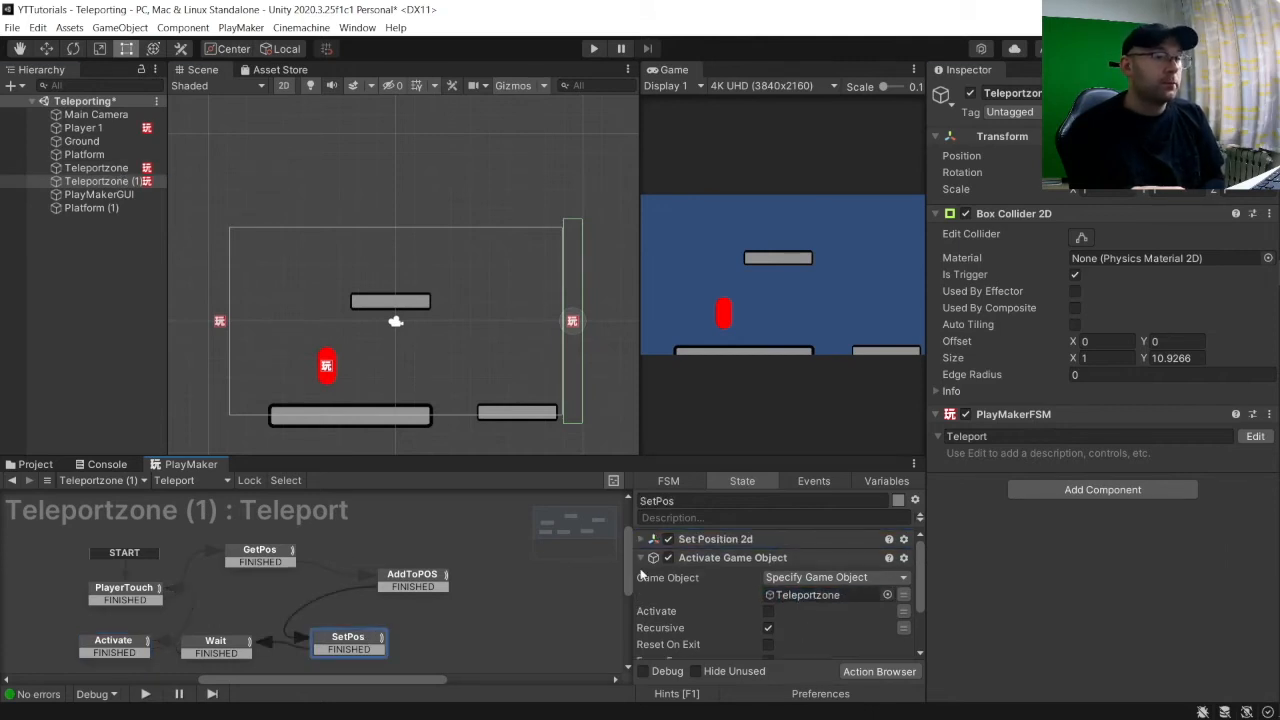
{"action": "left_click", "coordinate": [640, 558]}
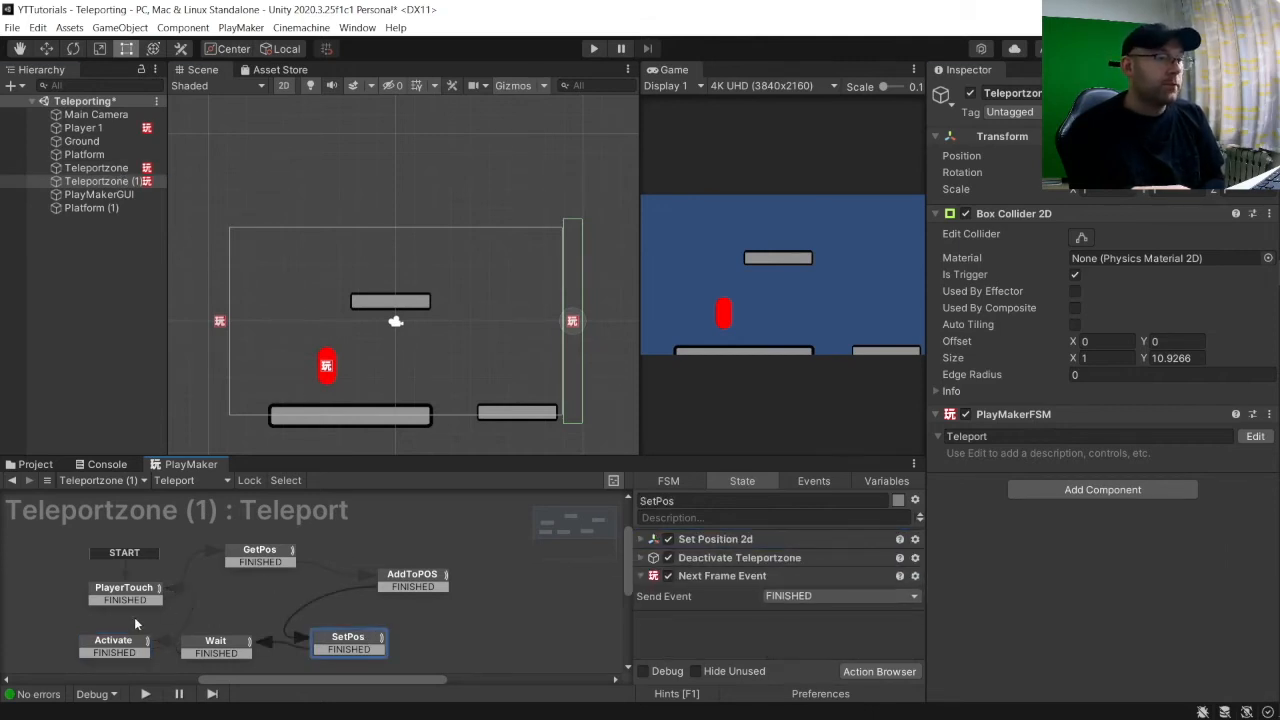
Play the scene and move the player over the smaller platform into Teleportzone (1) to test the teleport.
{"action": "left_click", "coordinate": [595, 49]}
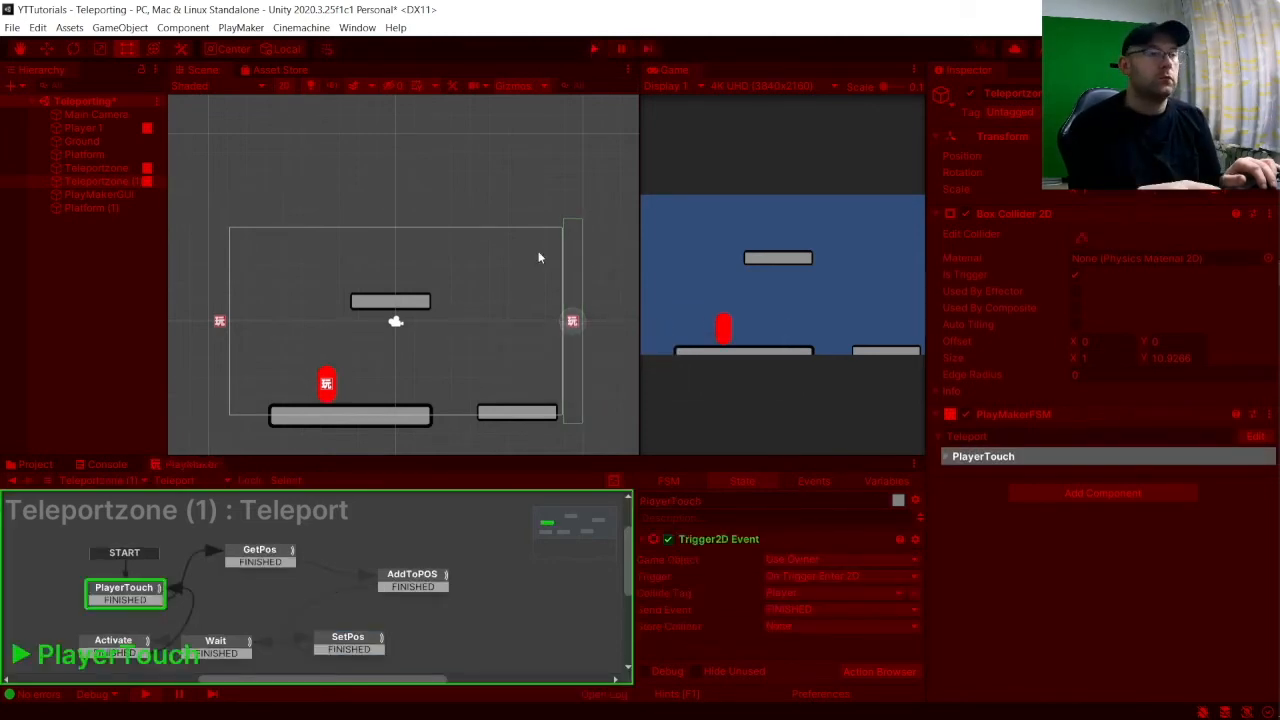
{"action": "key", "text": "d"}
{"action": "key", "text": "a"}
{"action": "key", "text": "space"}
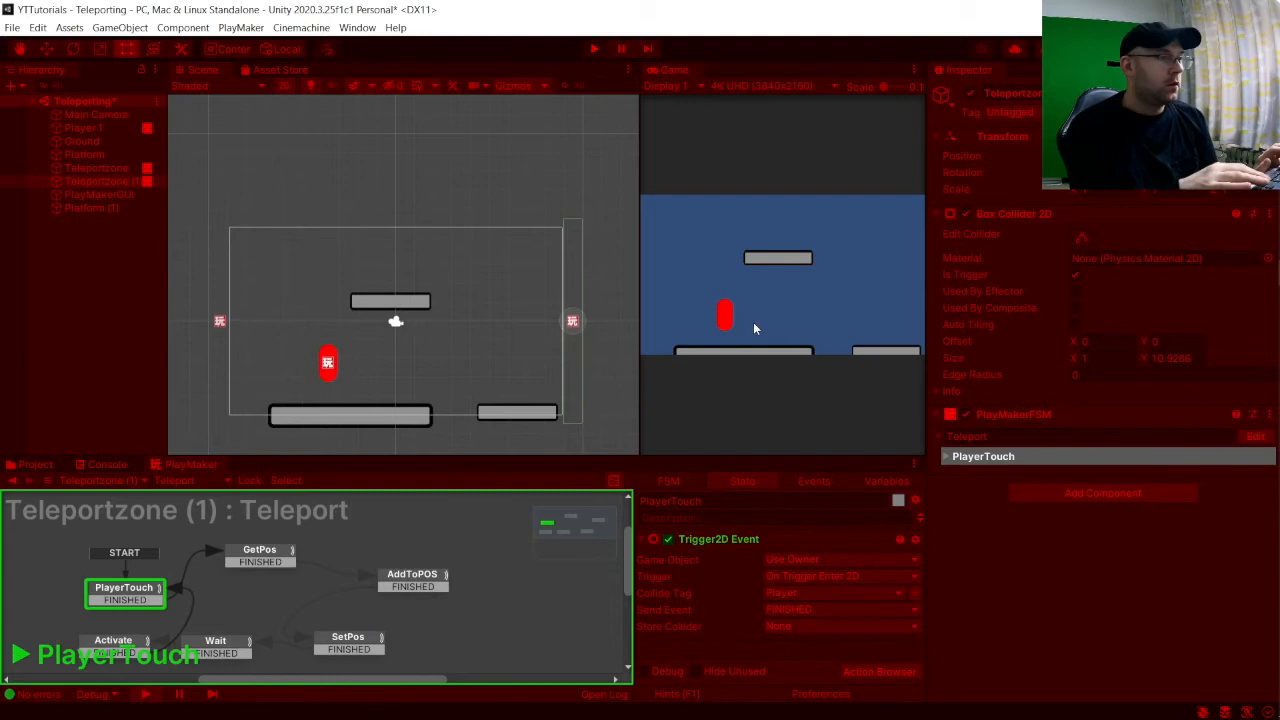
{"action": "key", "text": "a"}
{"action": "key", "text": "space"}
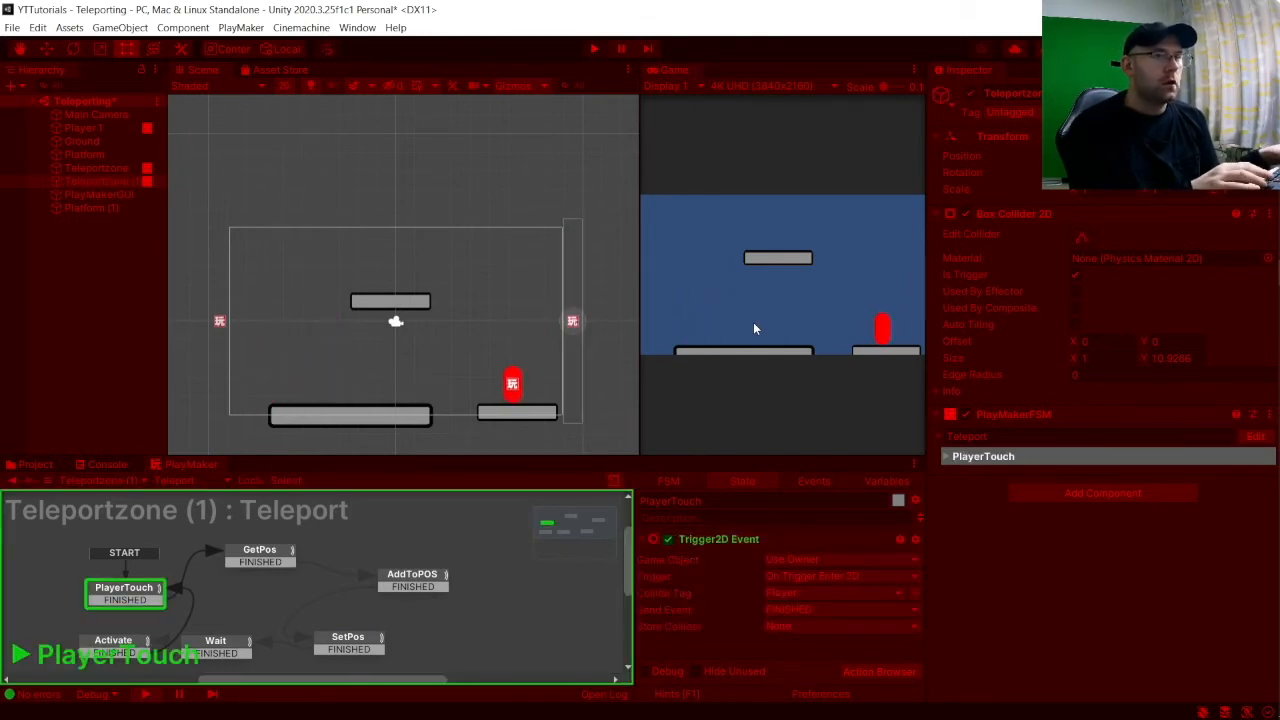
{"action": "key", "text": "d"}
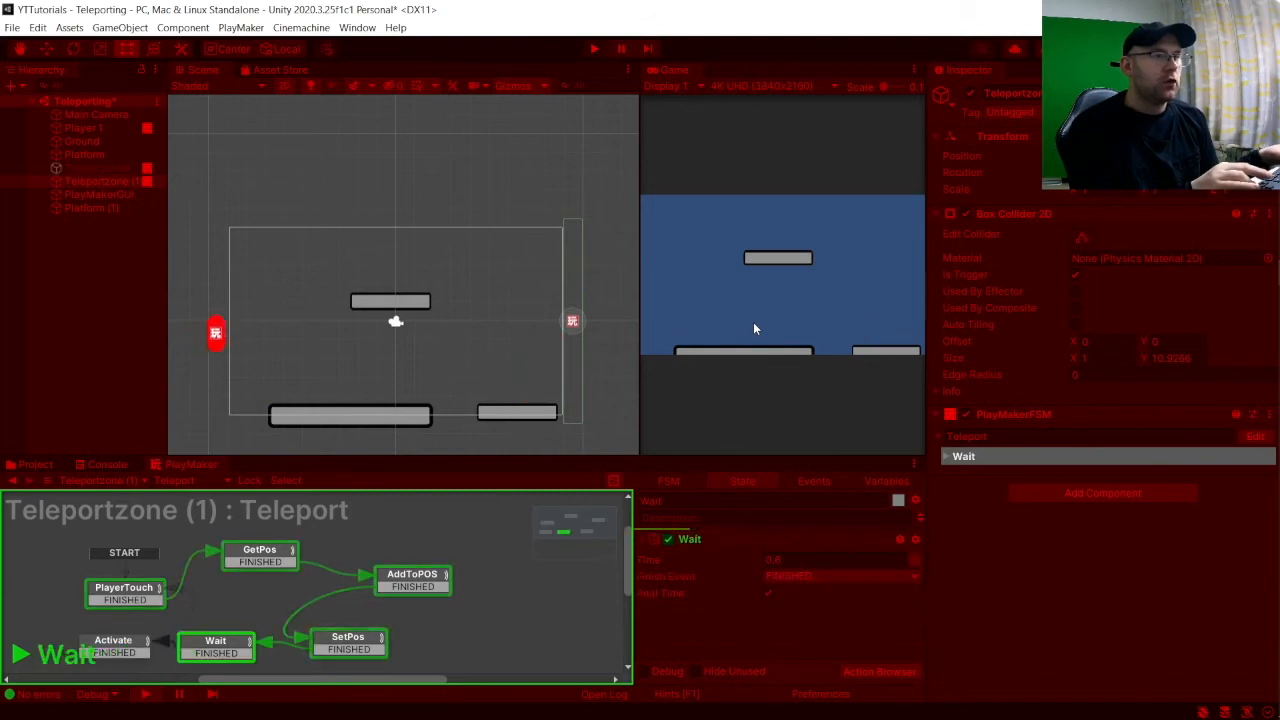
Move and jump the player through both teleport zones to test teleporting in each direction, and stop the scene.
{"action": "key", "text": "a"}
{"action": "key", "text": "space"}
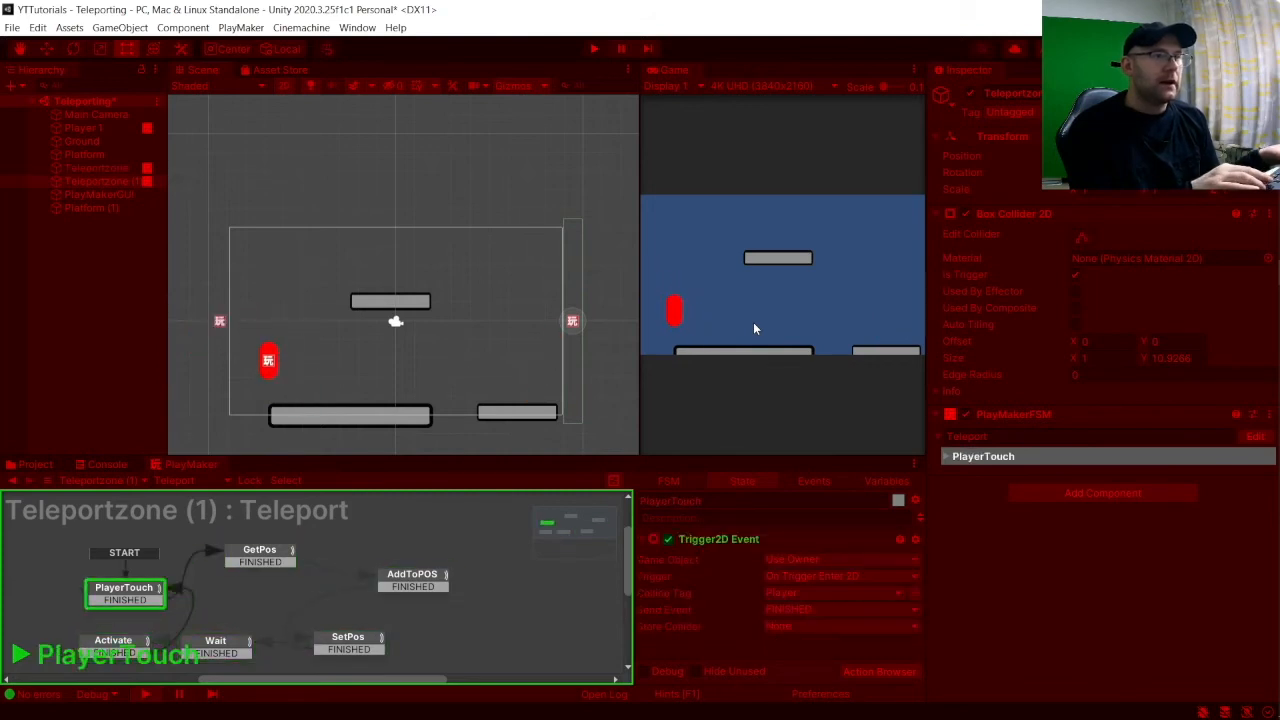
{"action": "key", "text": "d"}
{"action": "key", "text": "space"}
{"action": "key", "text": "a"}
{"action": "key", "text": "space"}
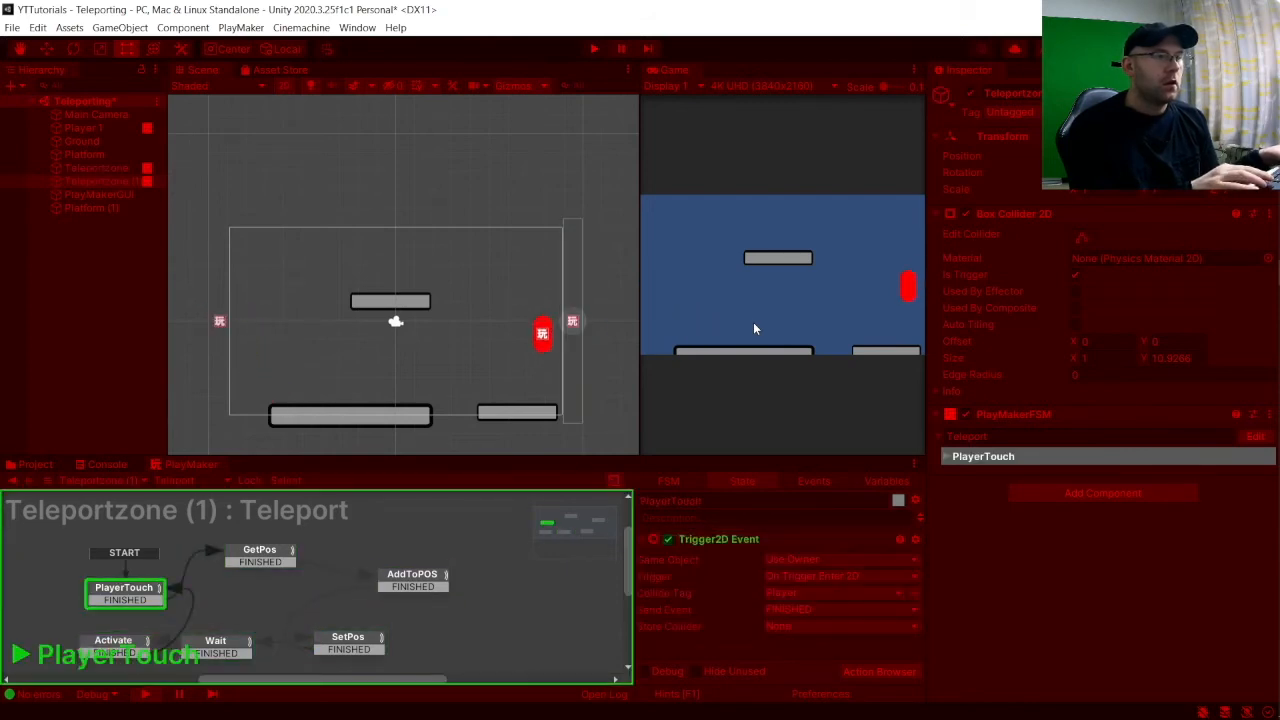
{"action": "key", "text": "d"}
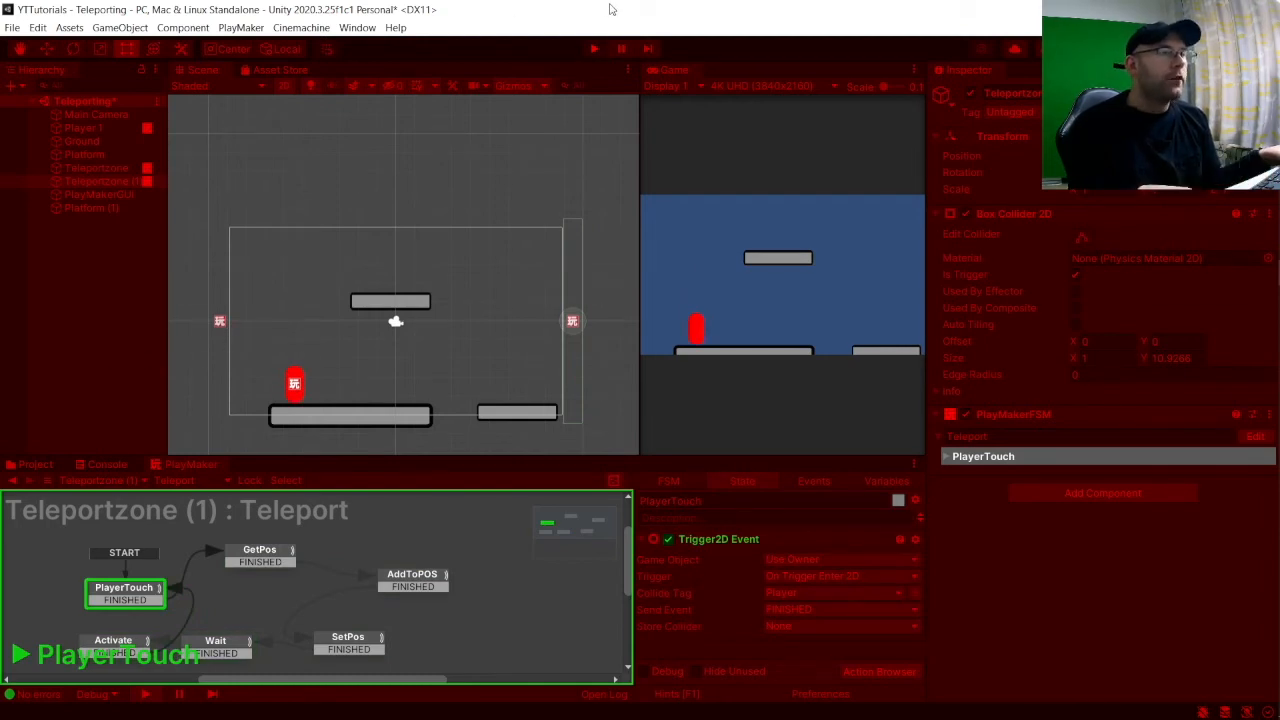
{"action": "key", "text": "ctrl+p"}
In Teleportzone (1)'s AddToPOS state, set the Float Subtract amount to 17.
{"action": "left_click", "coordinate": [416, 579]}
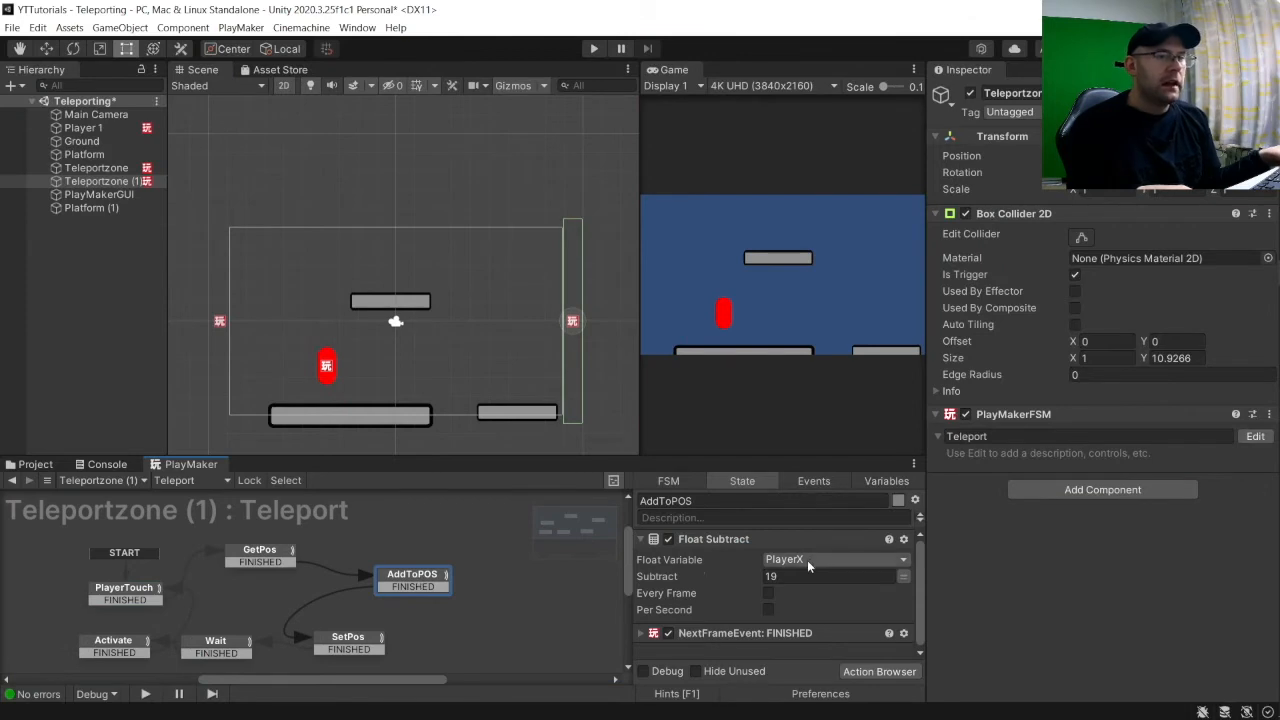
{"action": "type", "text": "17"}
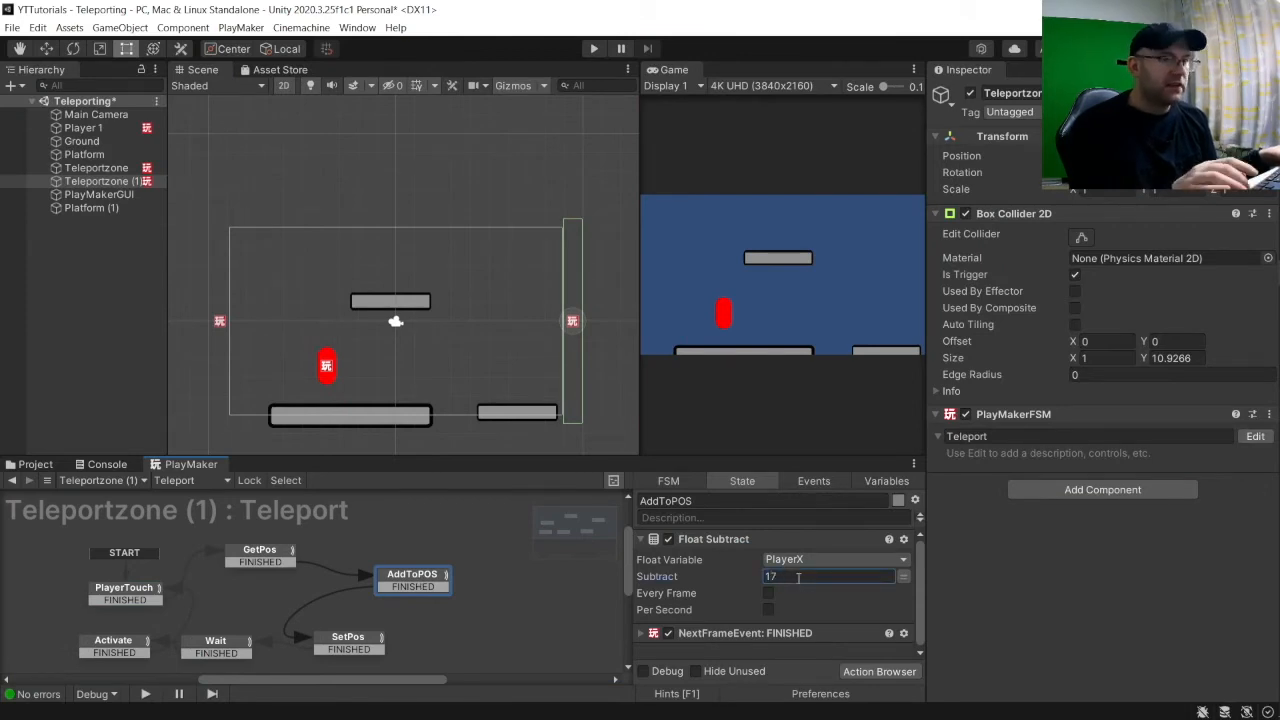
Play the scene, teleport the player repeatedly through both zones to check the arrival positions, and stop playing.
{"action": "left_click", "coordinate": [593, 48]}
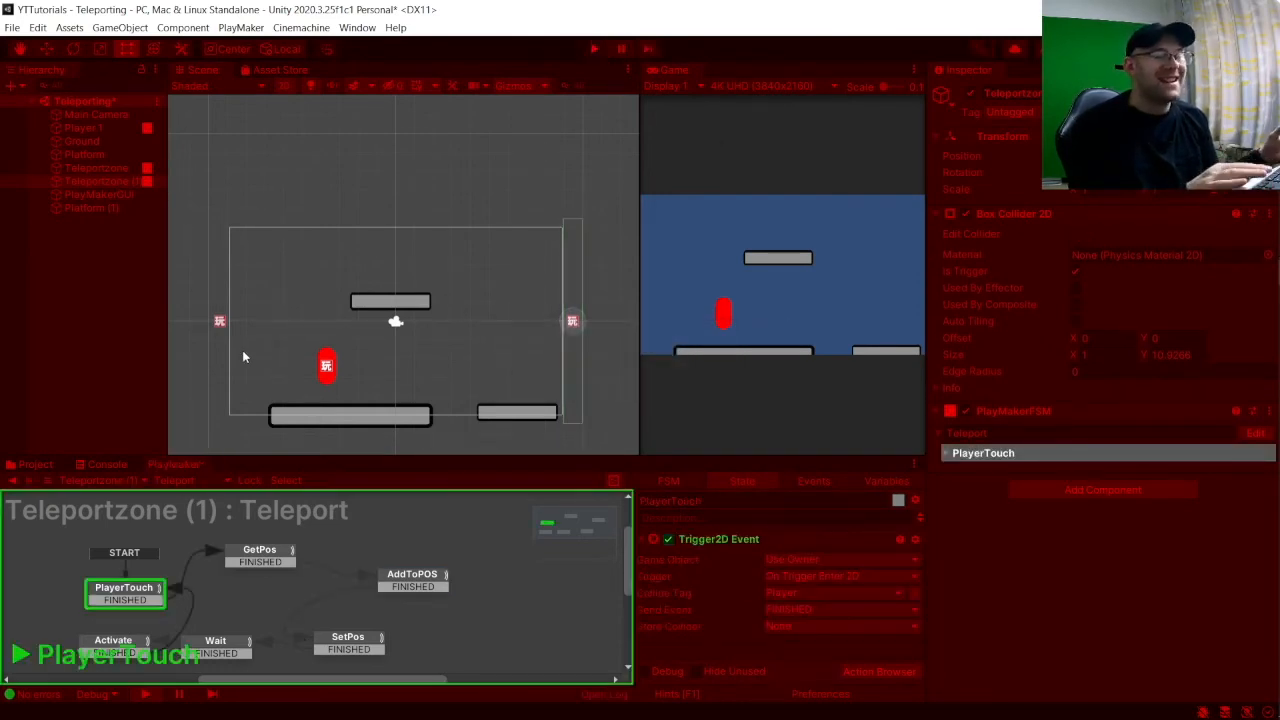
{"action": "key", "text": "a"}
{"action": "key", "text": "space"}
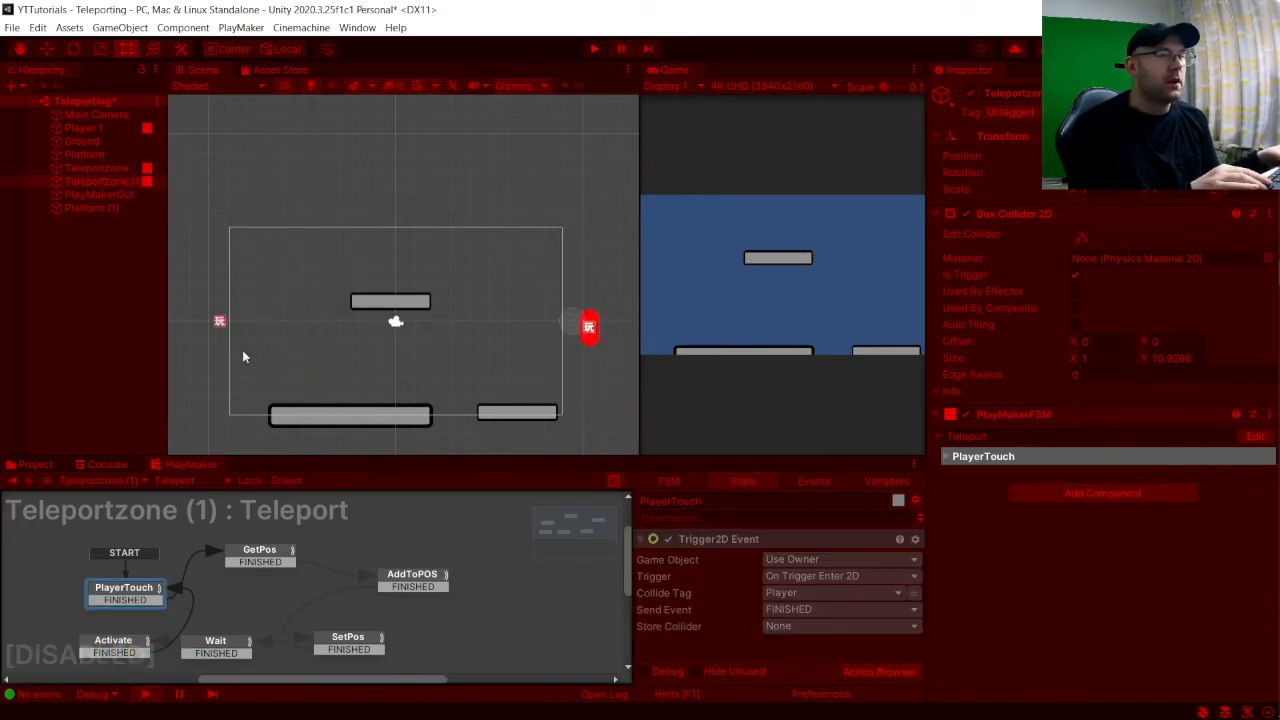
{"action": "key", "text": "d"}
{"action": "key", "text": "space"}
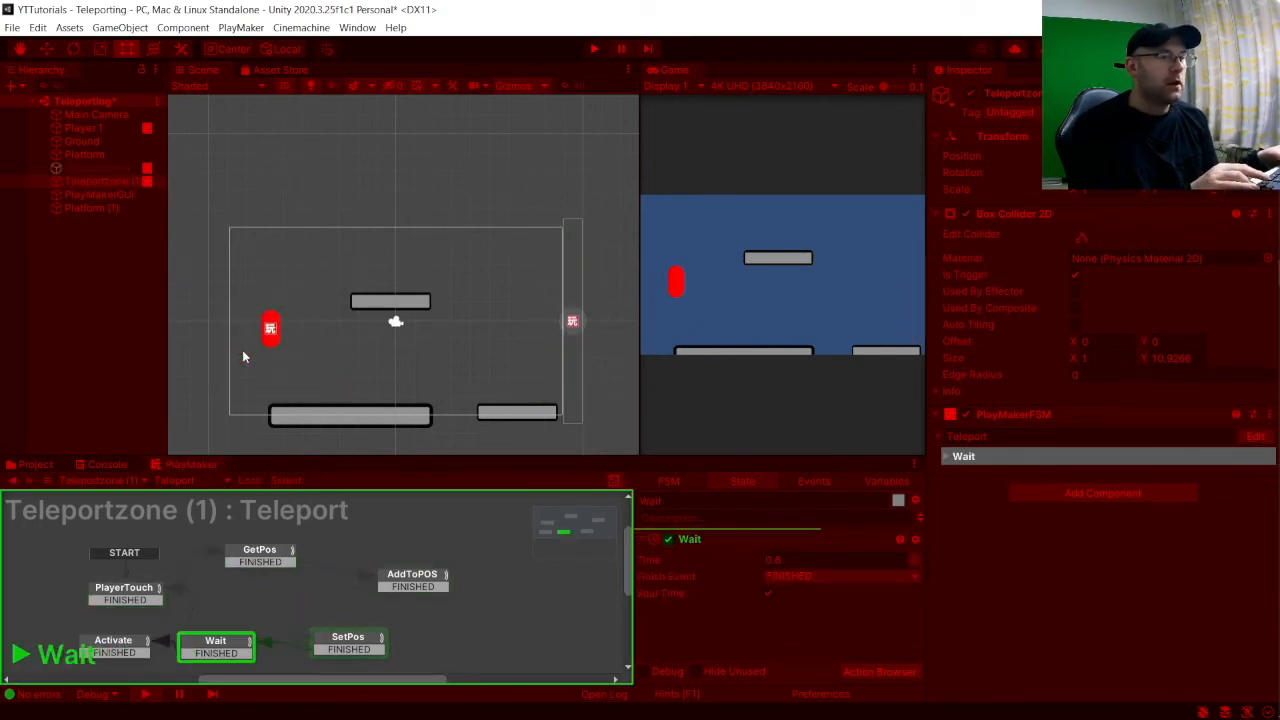
{"action": "key", "text": "a"}
{"action": "key", "text": "space"}
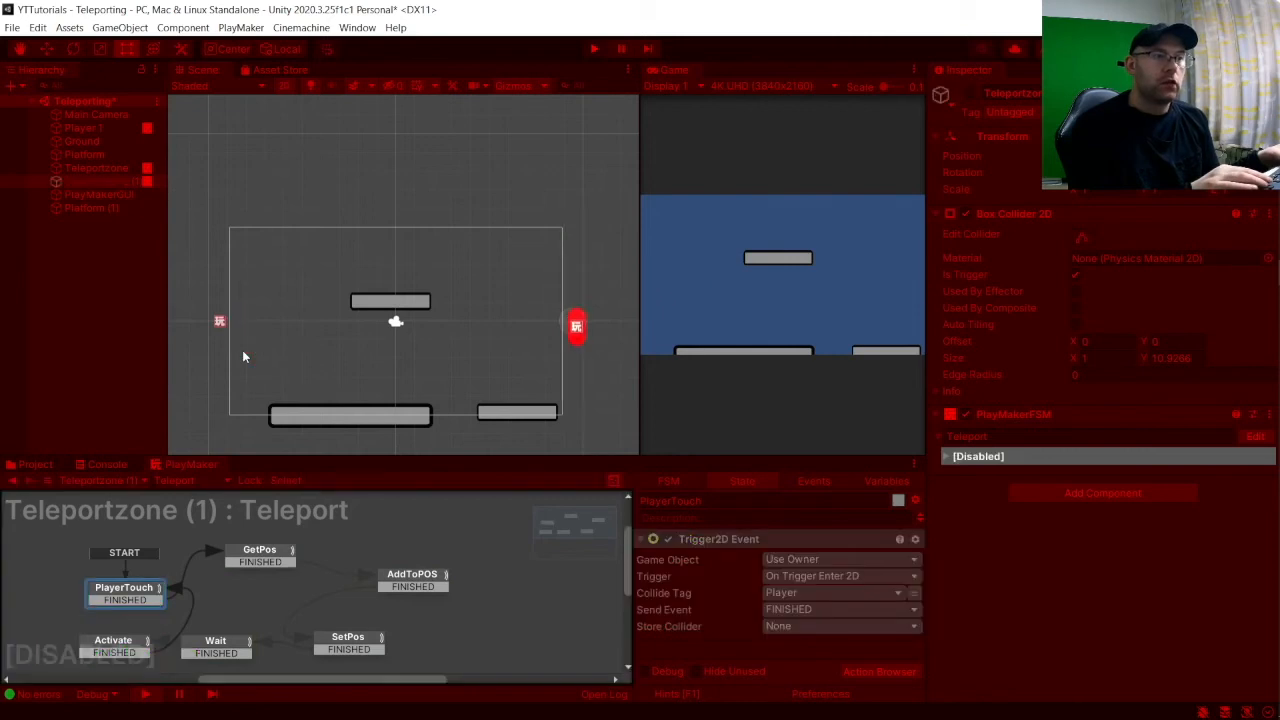
{"action": "key", "text": "a"}
{"action": "key", "text": "d"}
{"action": "key", "text": "space"}
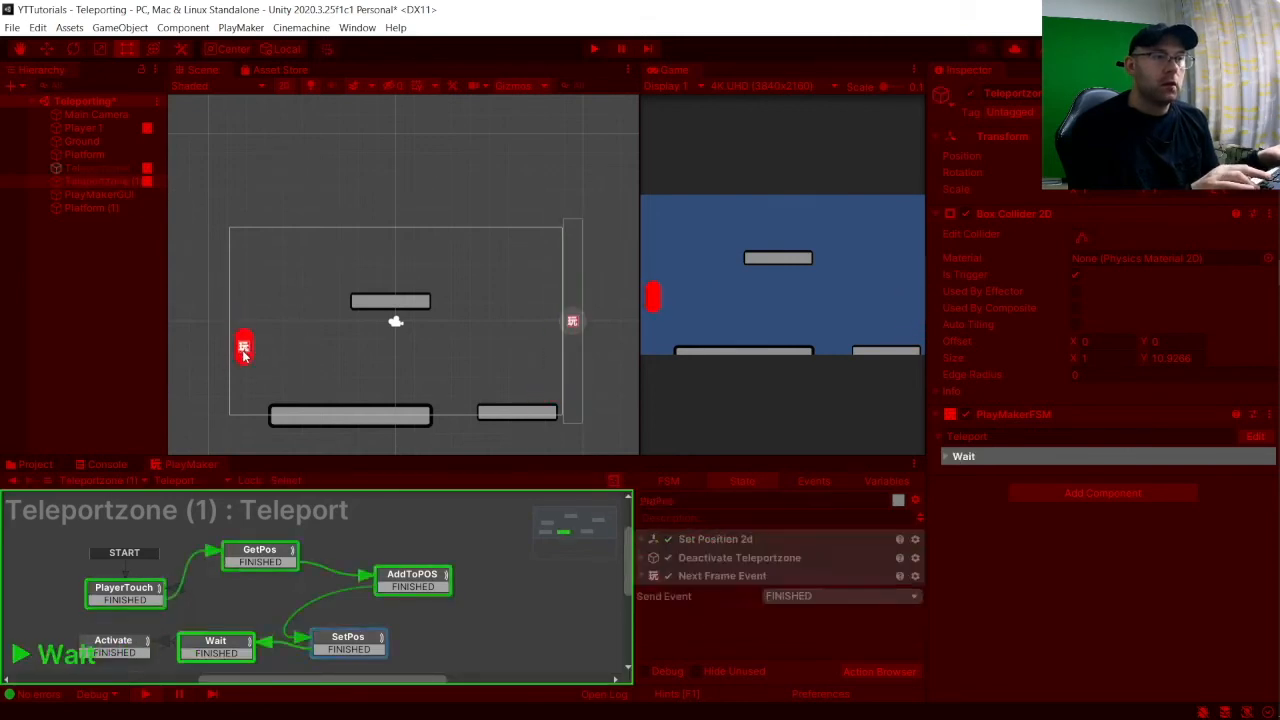
{"action": "key", "text": "a"}
{"action": "key", "text": "a"}
{"action": "key", "text": "space"}
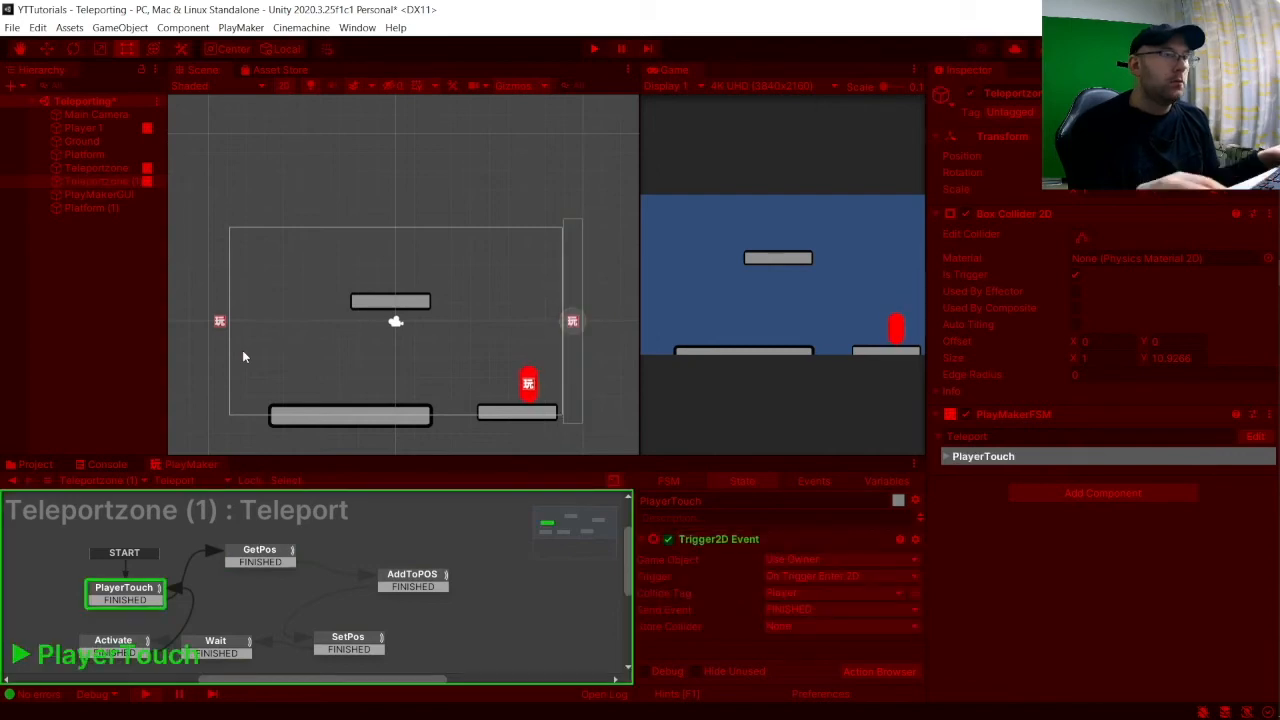
{"action": "key", "text": "ctrl+p"}
Set the Float Subtract amount in Teleportzone (1)'s AddToPOS state to 18.5.
{"action": "left_click", "coordinate": [432, 580]}
{"action": "left_click", "coordinate": [806, 576]}
{"action": "type", "text": "18.5"}
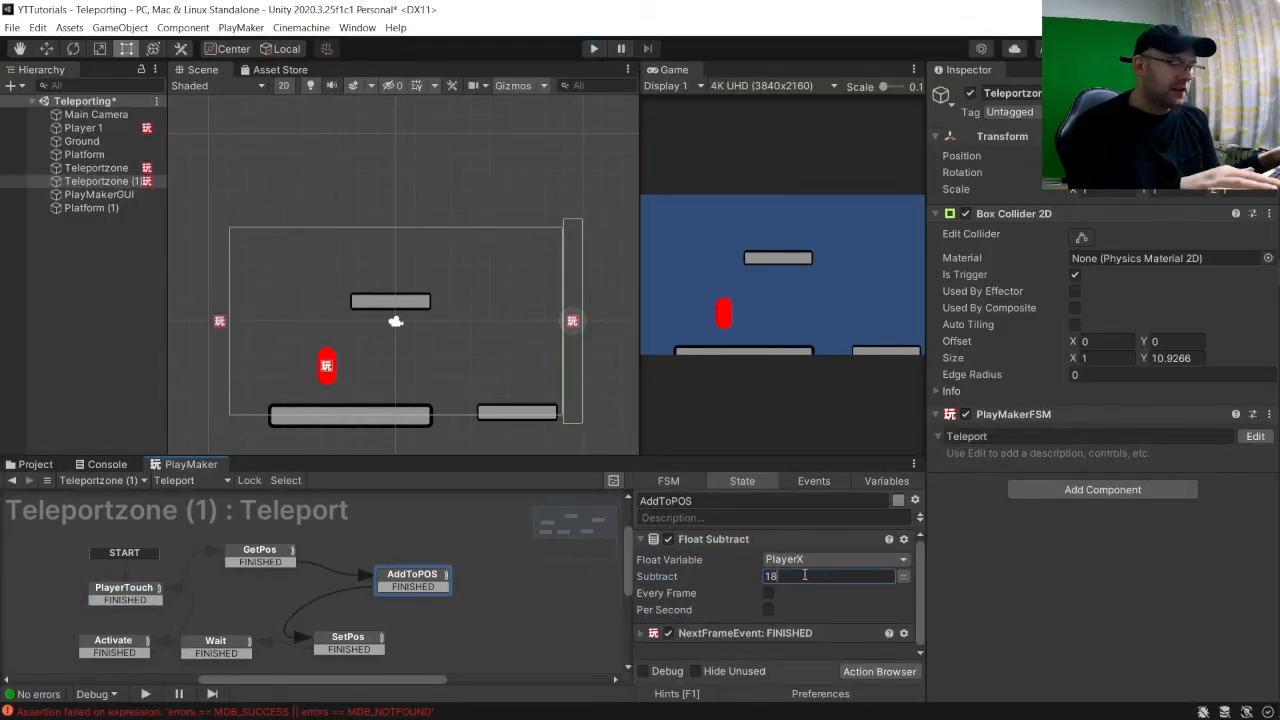
Play the scene, send the player through Teleportzone and back through Teleportzone (1), and stop playing.
{"action": "left_click", "coordinate": [593, 50]}
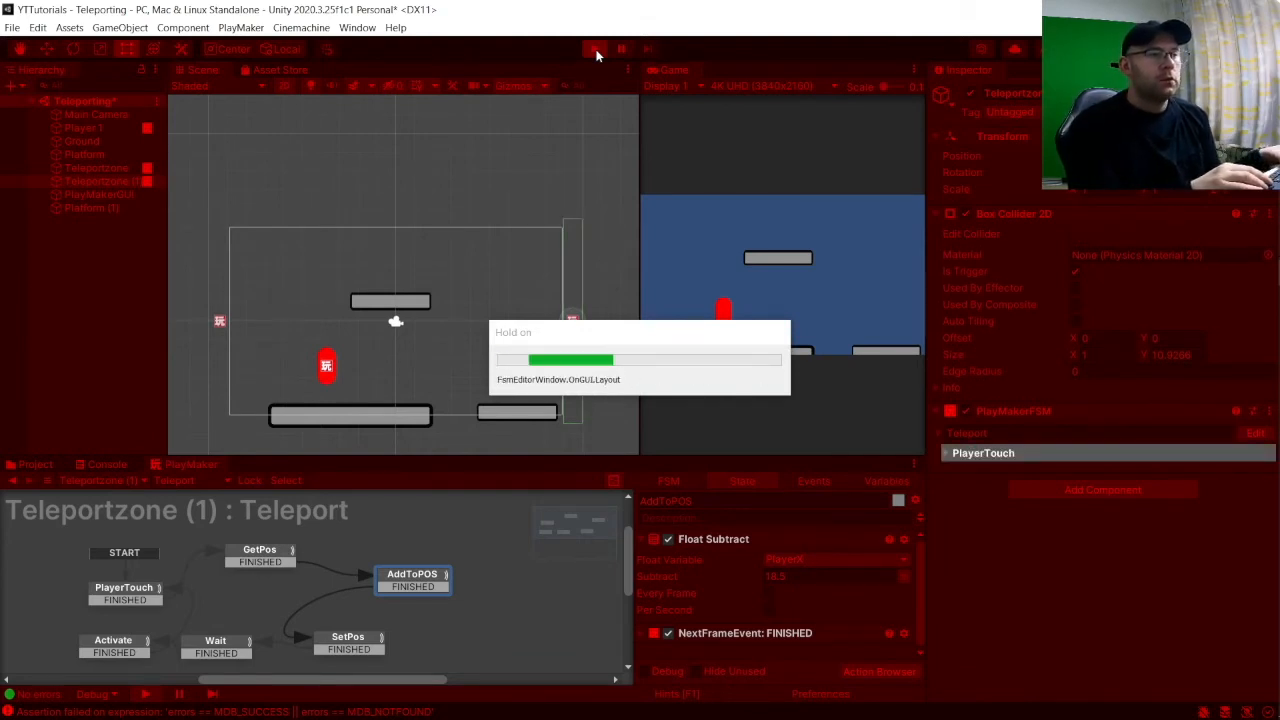
{"action": "key", "text": "a"}
{"action": "key", "text": "space"}
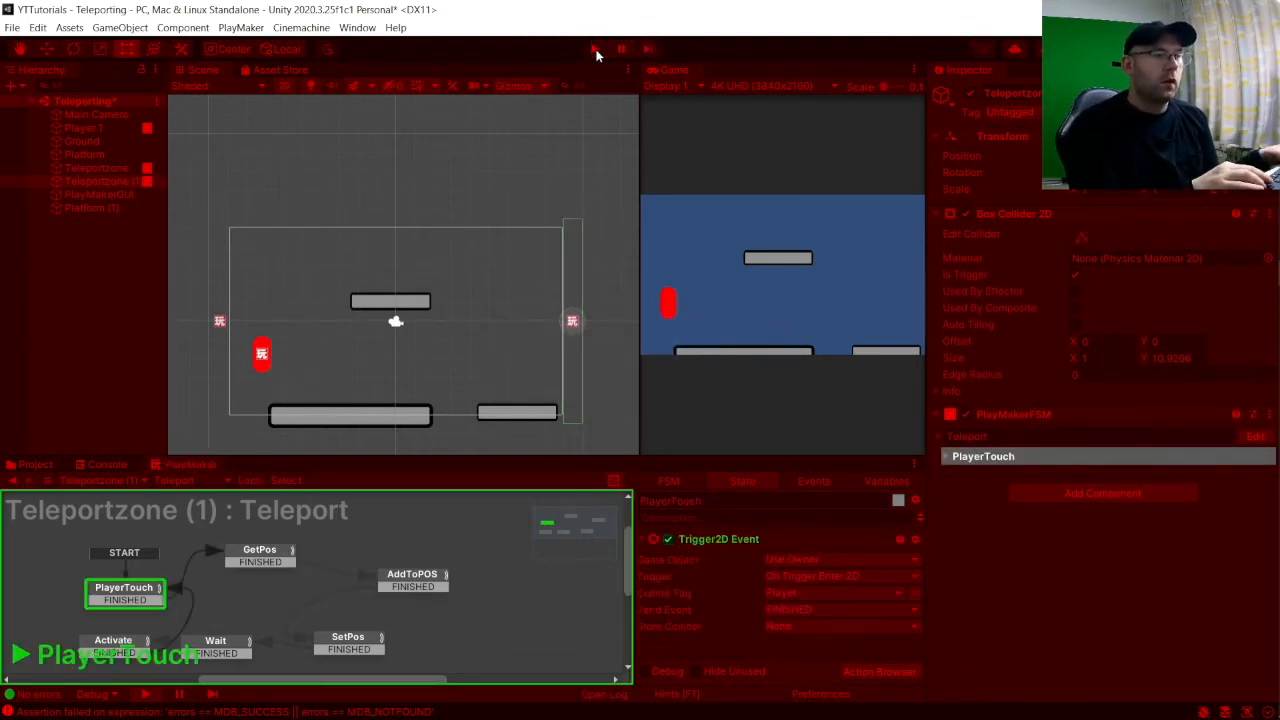
{"action": "key", "text": "d"}
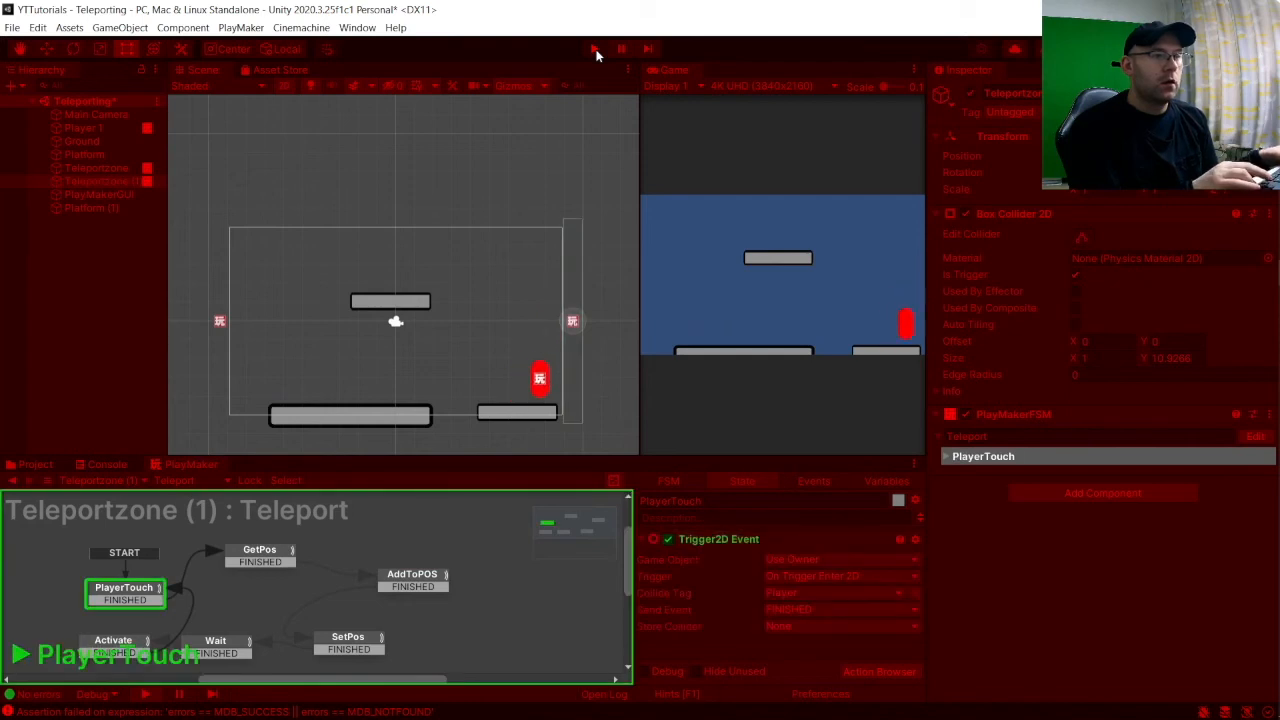
{"action": "key", "text": "space"}
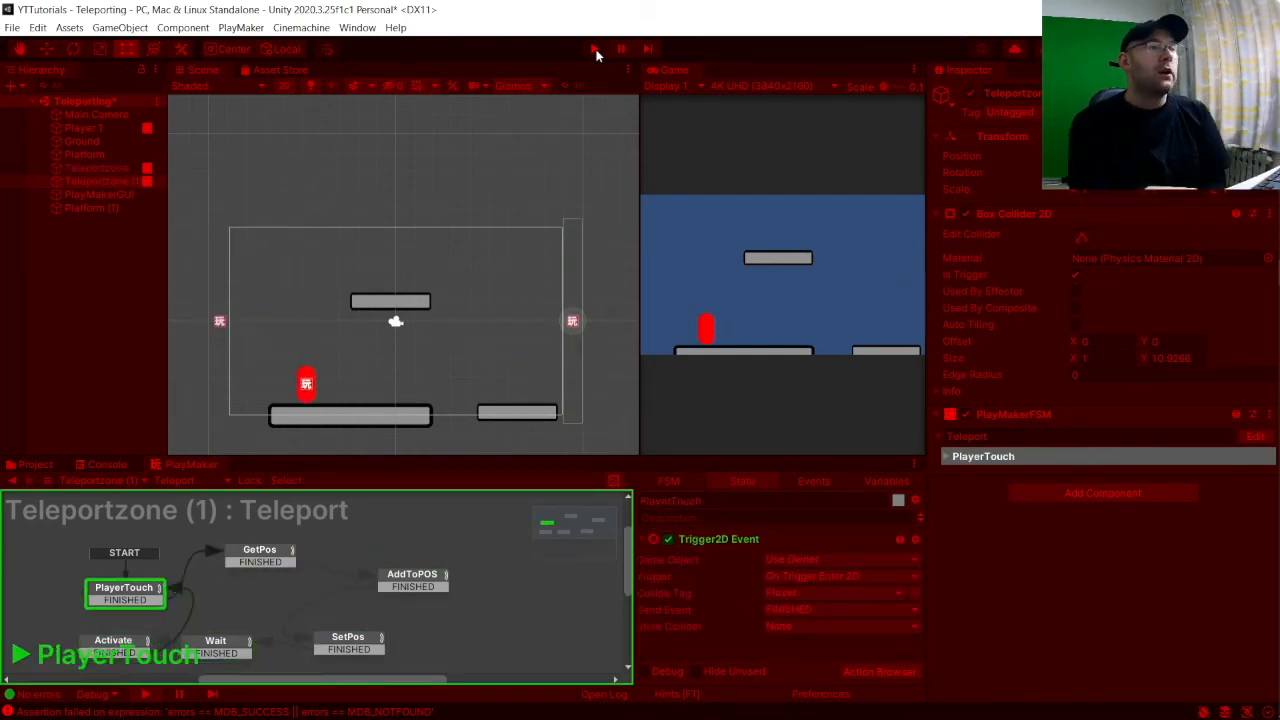
{"action": "left_click", "coordinate": [595, 50]}
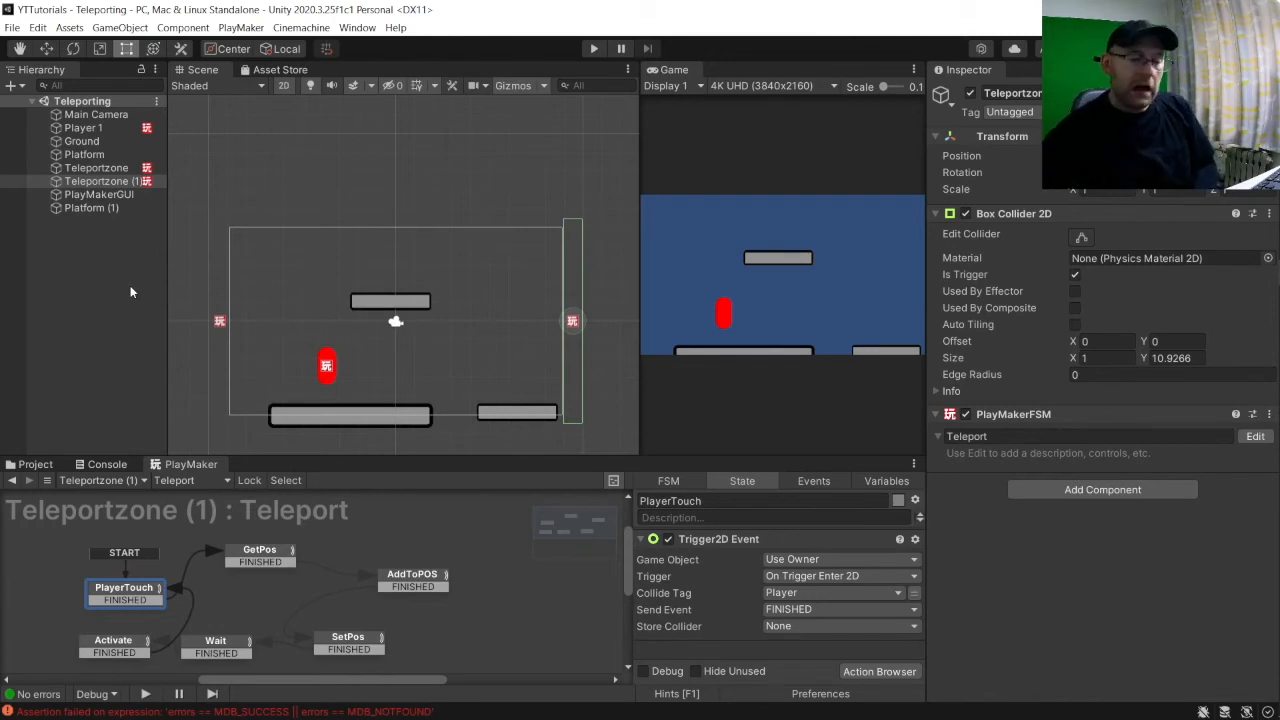
Open the project's Input Manager settings and collapse the Horizontal, Vertical, Right Hori and Right Vert axes.
{"action": "left_click", "coordinate": [37, 28]}
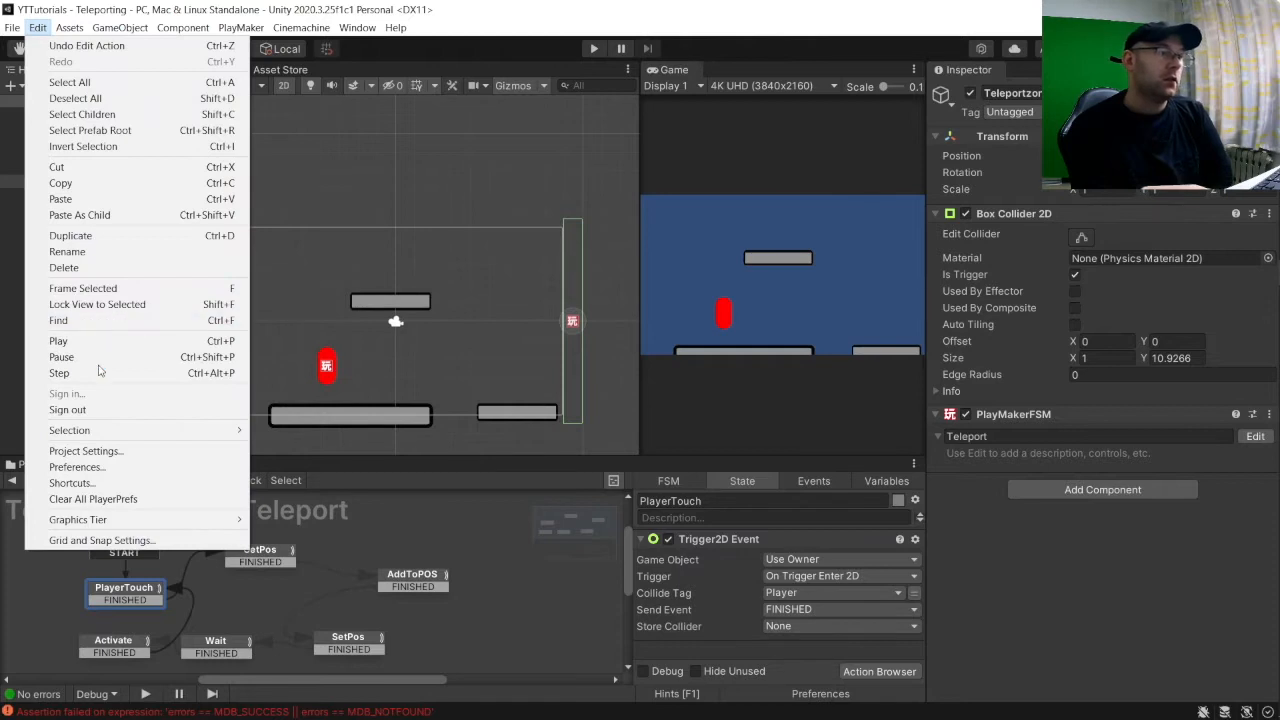
{"action": "left_click", "coordinate": [91, 452]}
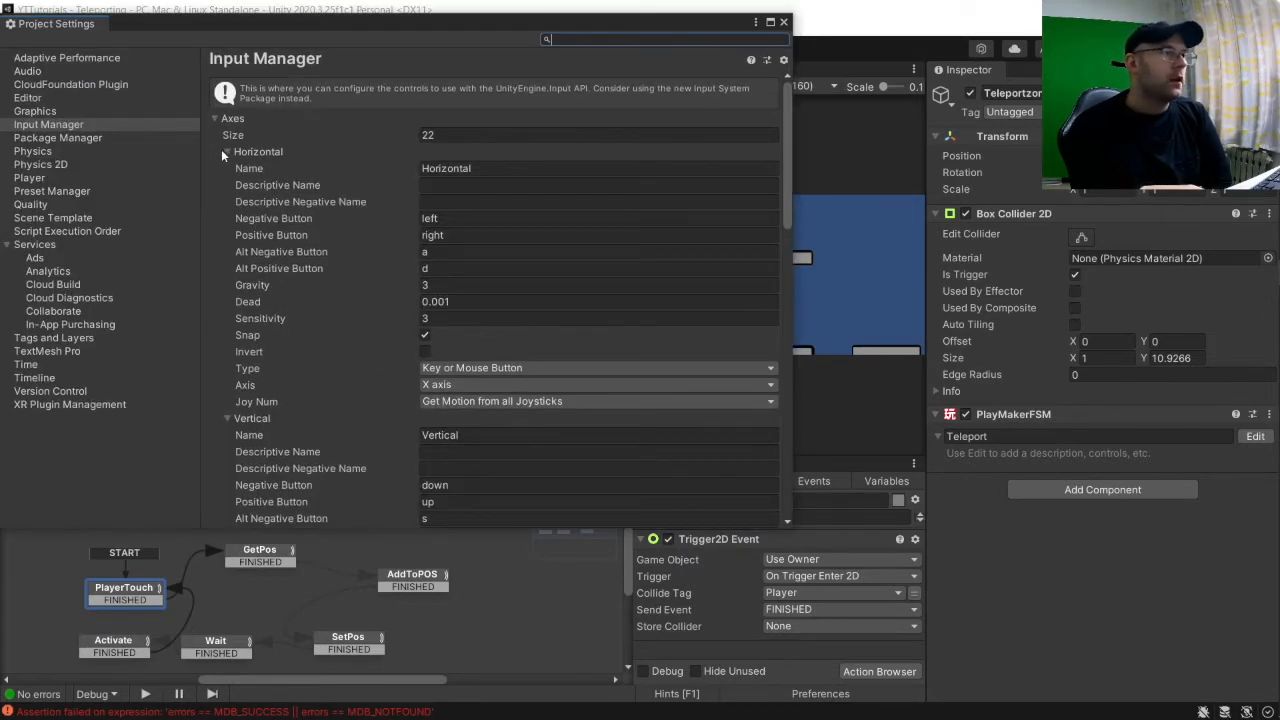
{"action": "left_click", "coordinate": [226, 152]}
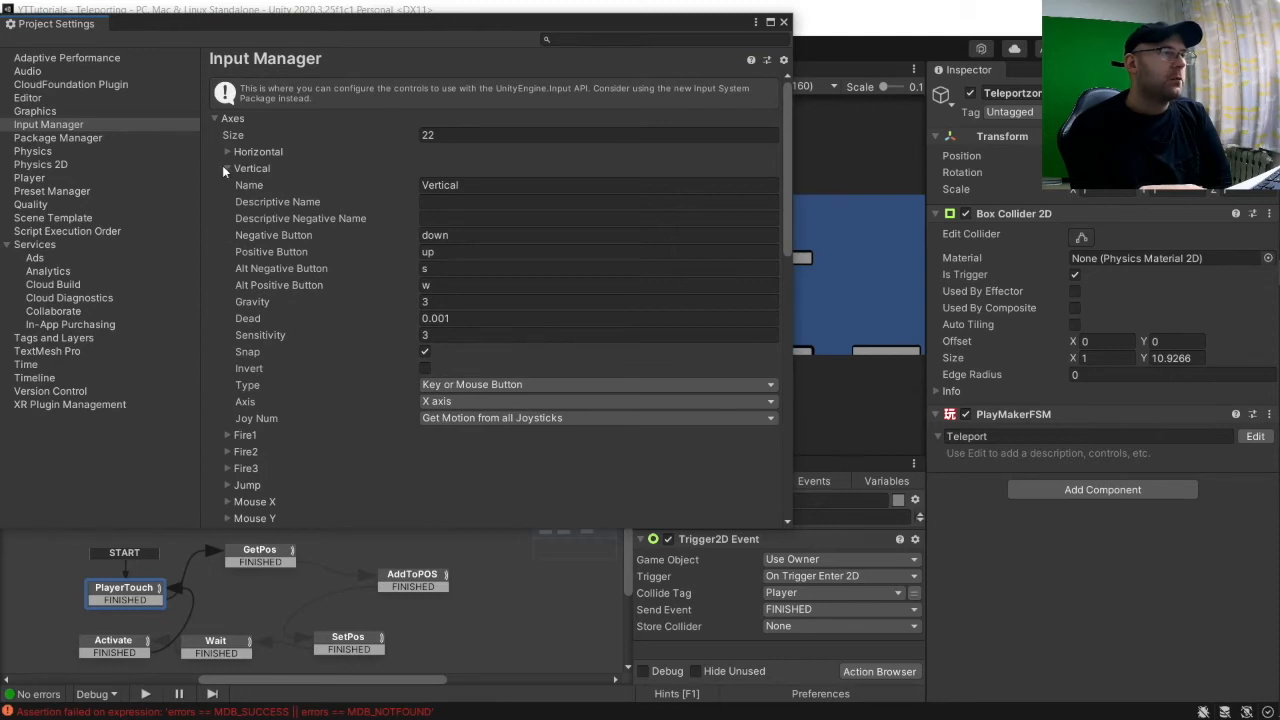
{"action": "left_click", "coordinate": [227, 167]}
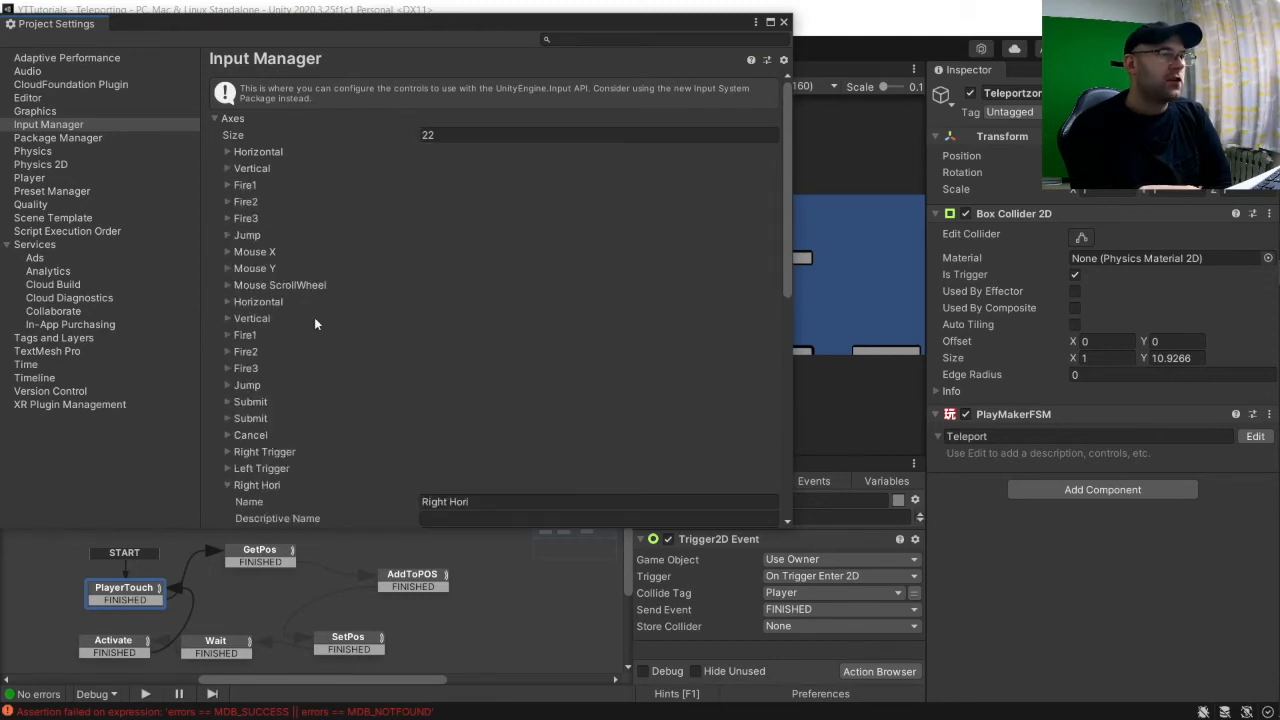
{"action": "scroll", "coordinate": [280, 415], "scroll_direction": "down", "scroll_amount": 3}
{"action": "left_click", "coordinate": [228, 386]}
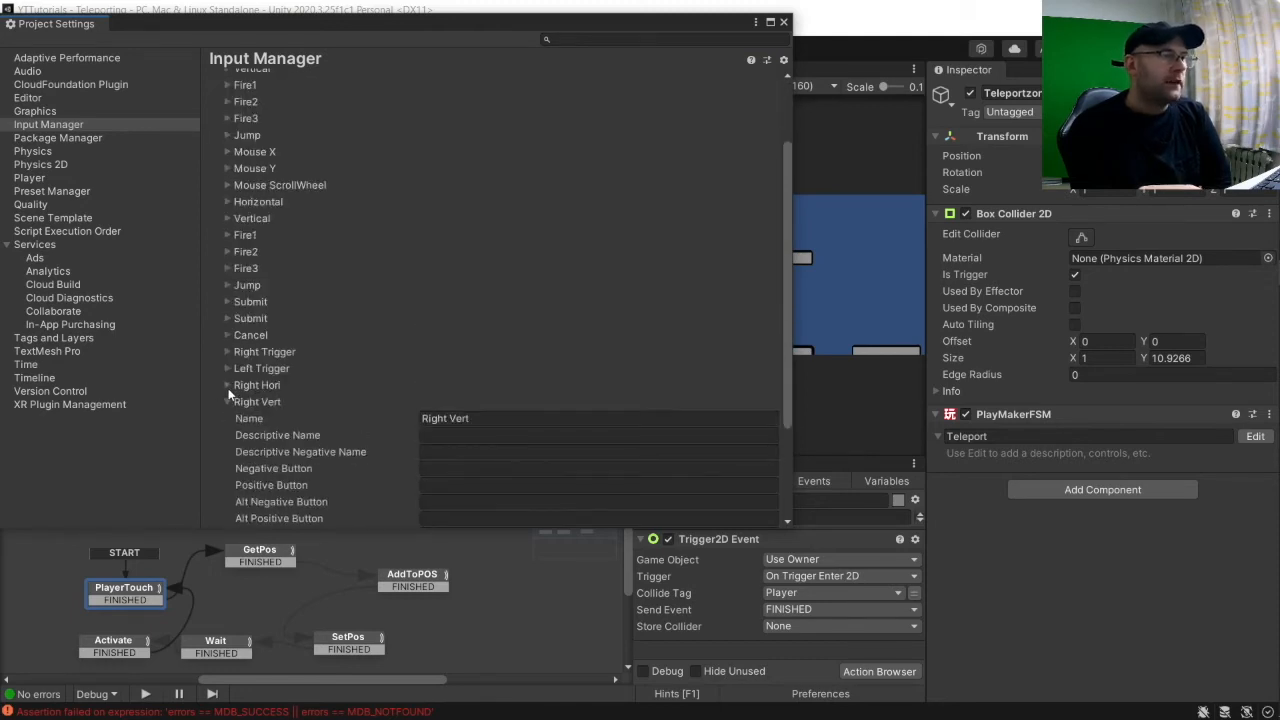
{"action": "left_click", "coordinate": [226, 401]}
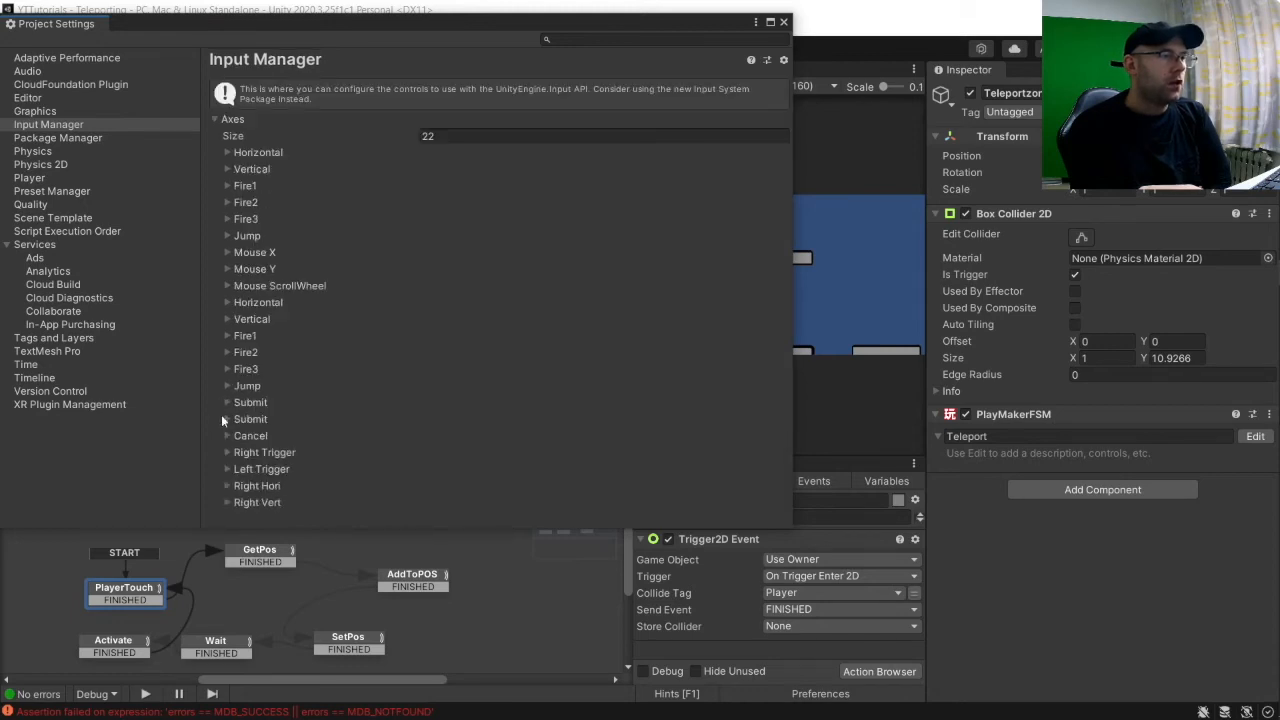
Examine the type, axis and joystick settings of Right Hori and Right Vert, and close the project settings.
{"action": "left_click", "coordinate": [227, 486]}
{"action": "scroll", "coordinate": [334, 415], "scroll_direction": "down", "scroll_amount": 3}
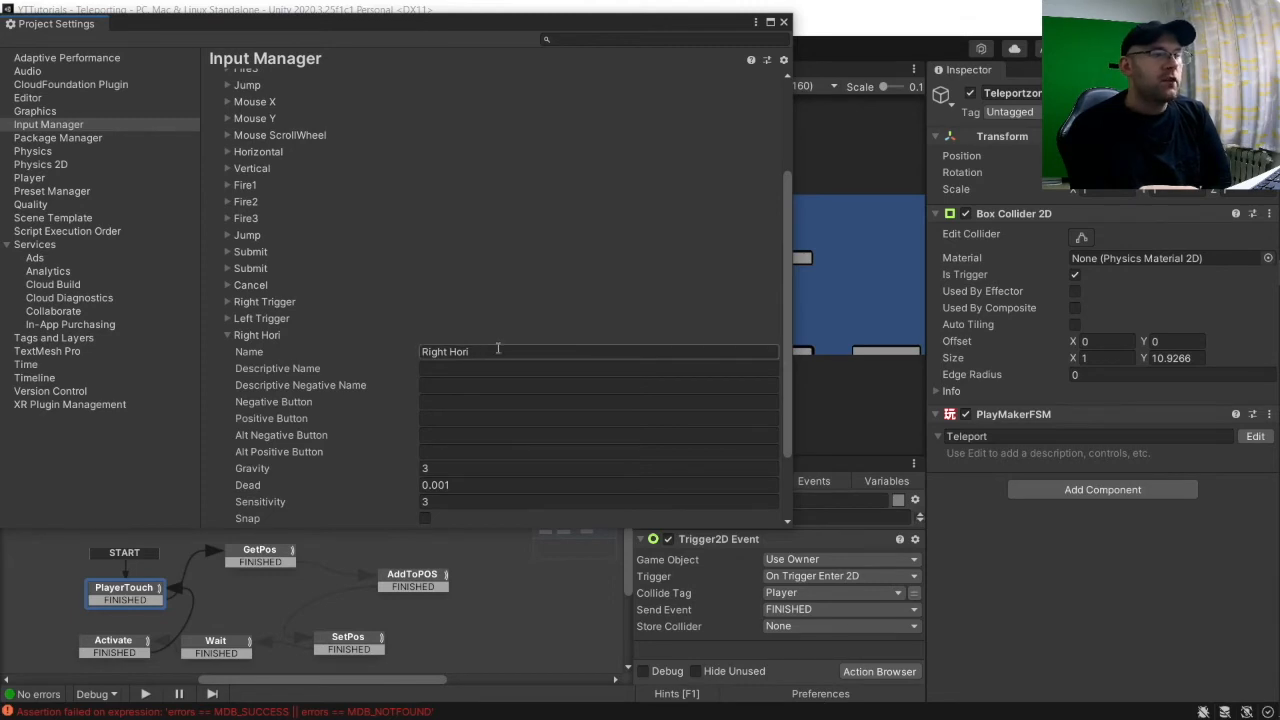
{"action": "scroll", "coordinate": [498, 348], "scroll_direction": "down", "scroll_amount": 2}
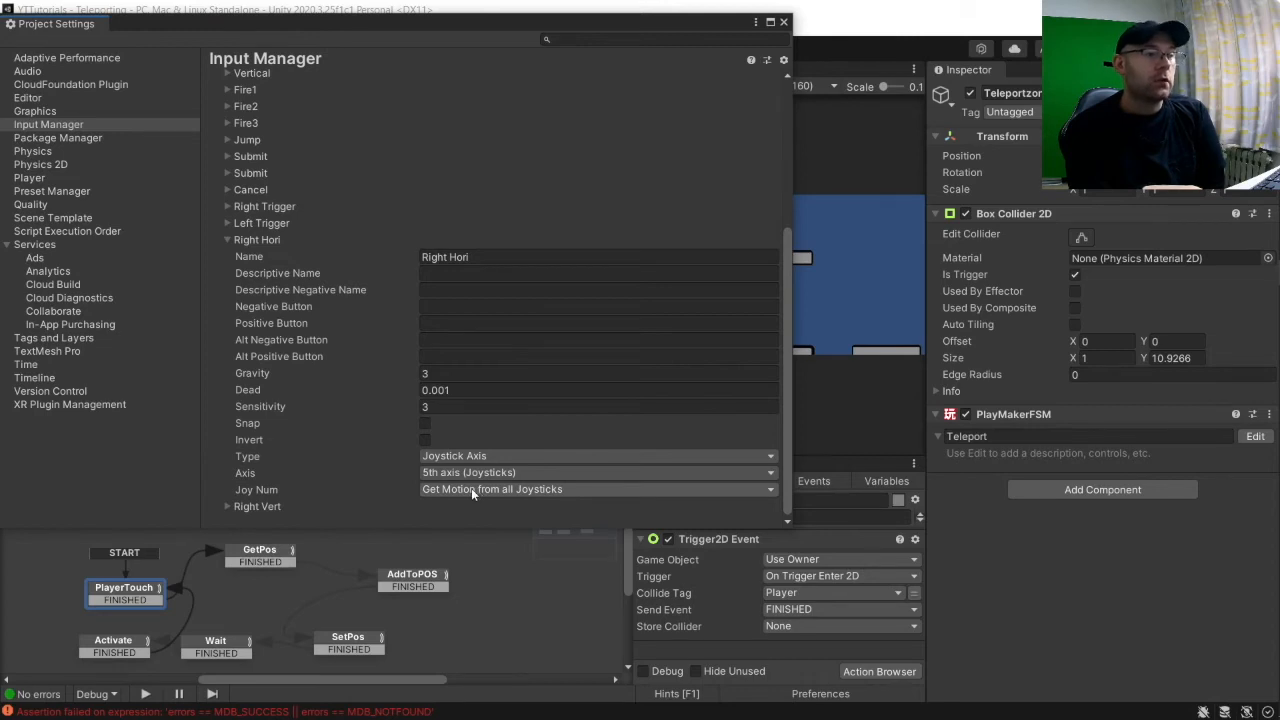
{"action": "left_click", "coordinate": [228, 506]}
{"action": "scroll", "coordinate": [295, 428], "scroll_direction": "down", "scroll_amount": 5}
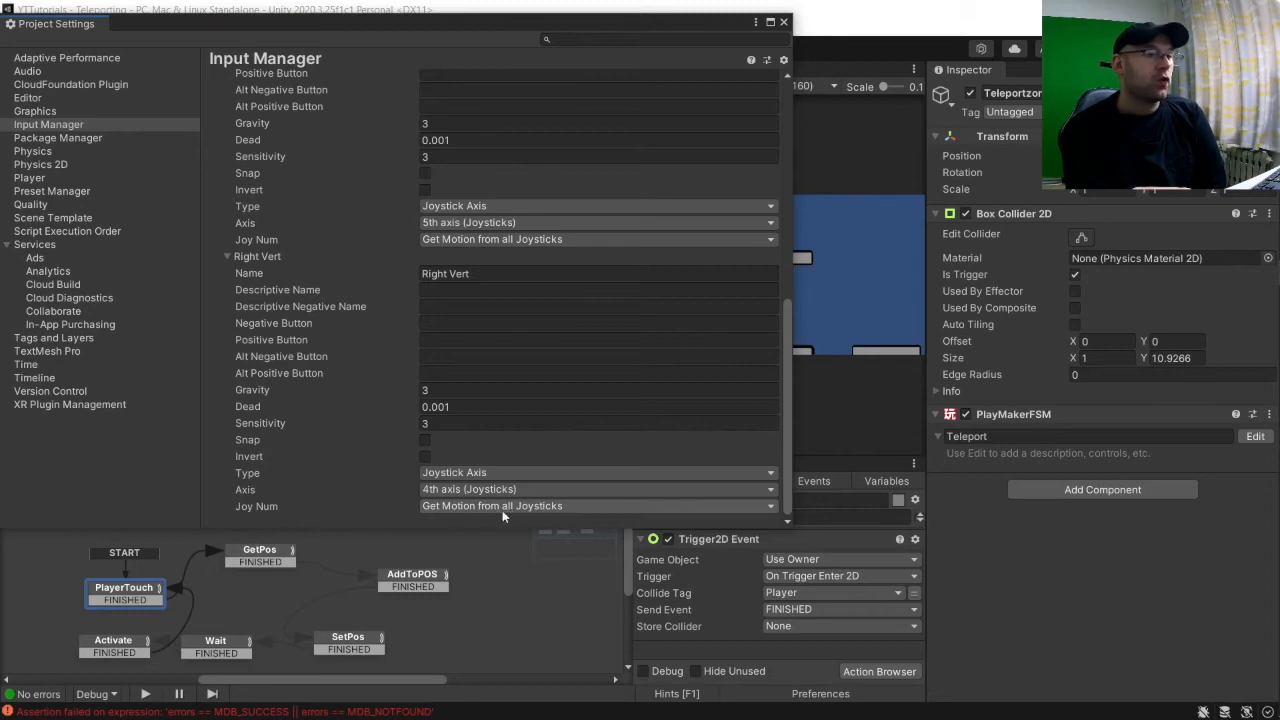
{"action": "left_click", "coordinate": [783, 23]}
Add a 2D circle sprite as a child of Player 1.
{"action": "left_click", "coordinate": [104, 128]}
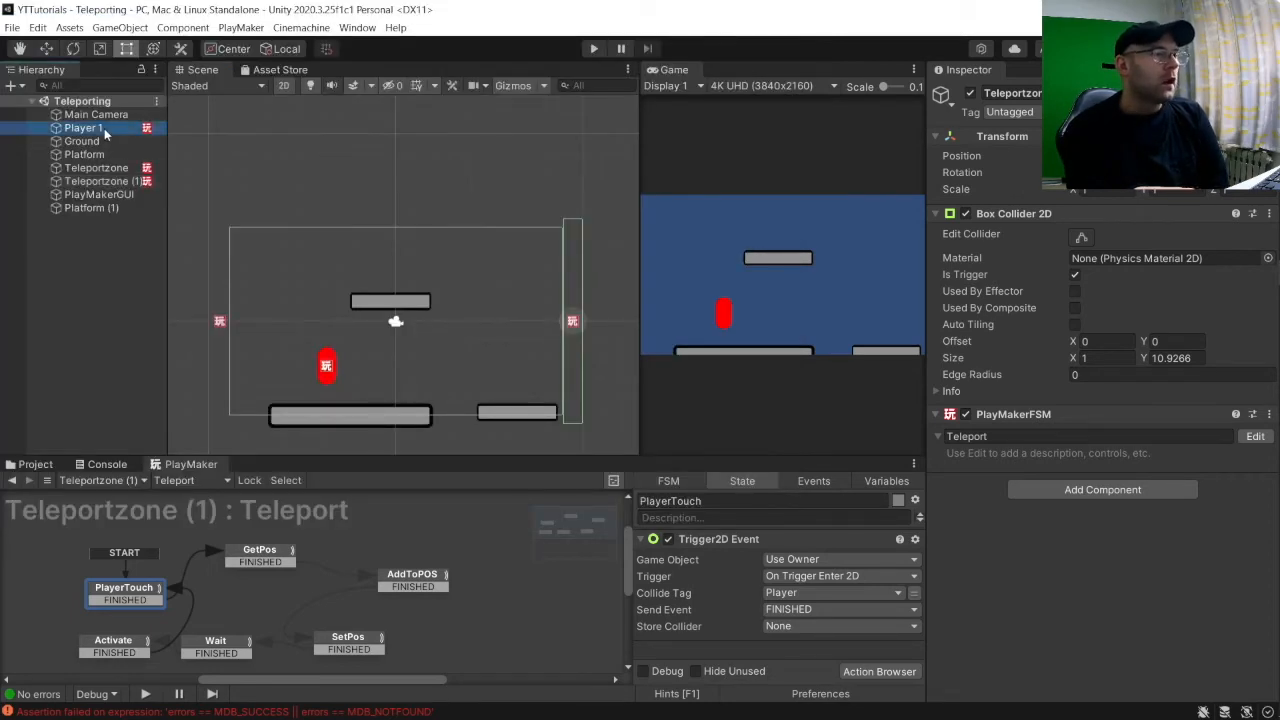
{"action": "right_click", "coordinate": [102, 128]}
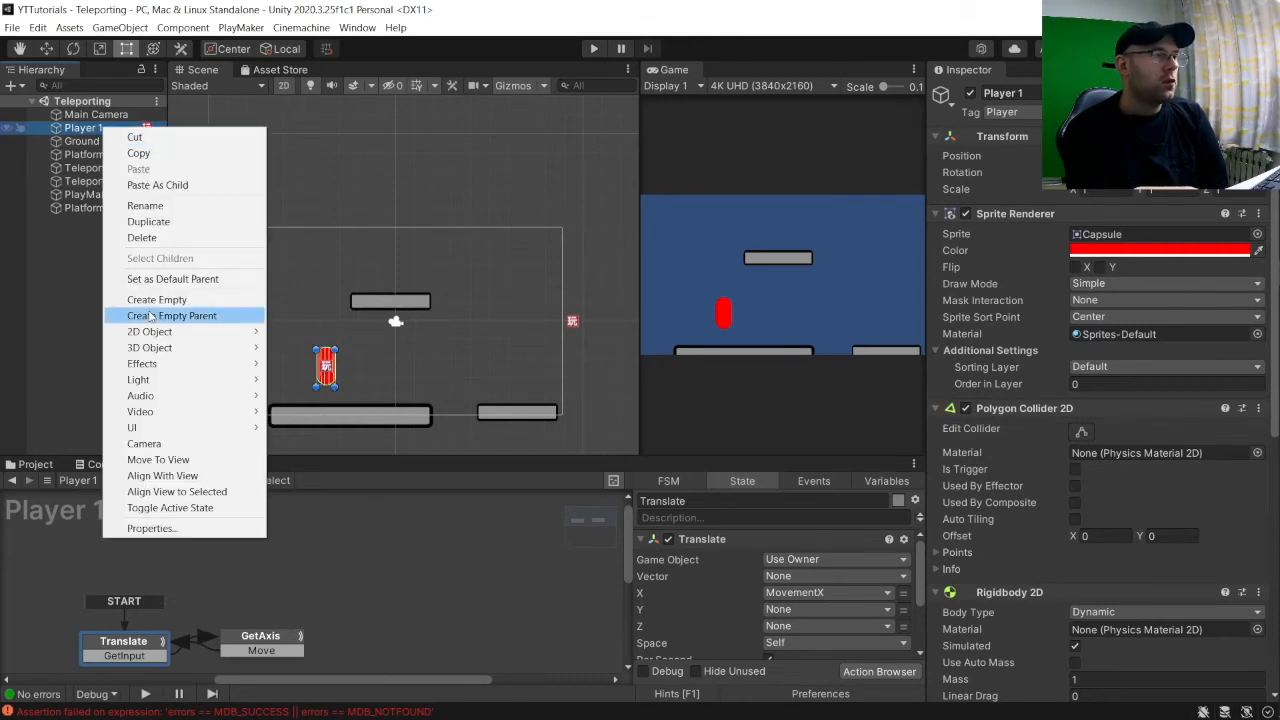
{"action": "mouse_move", "coordinate": [161, 352]}
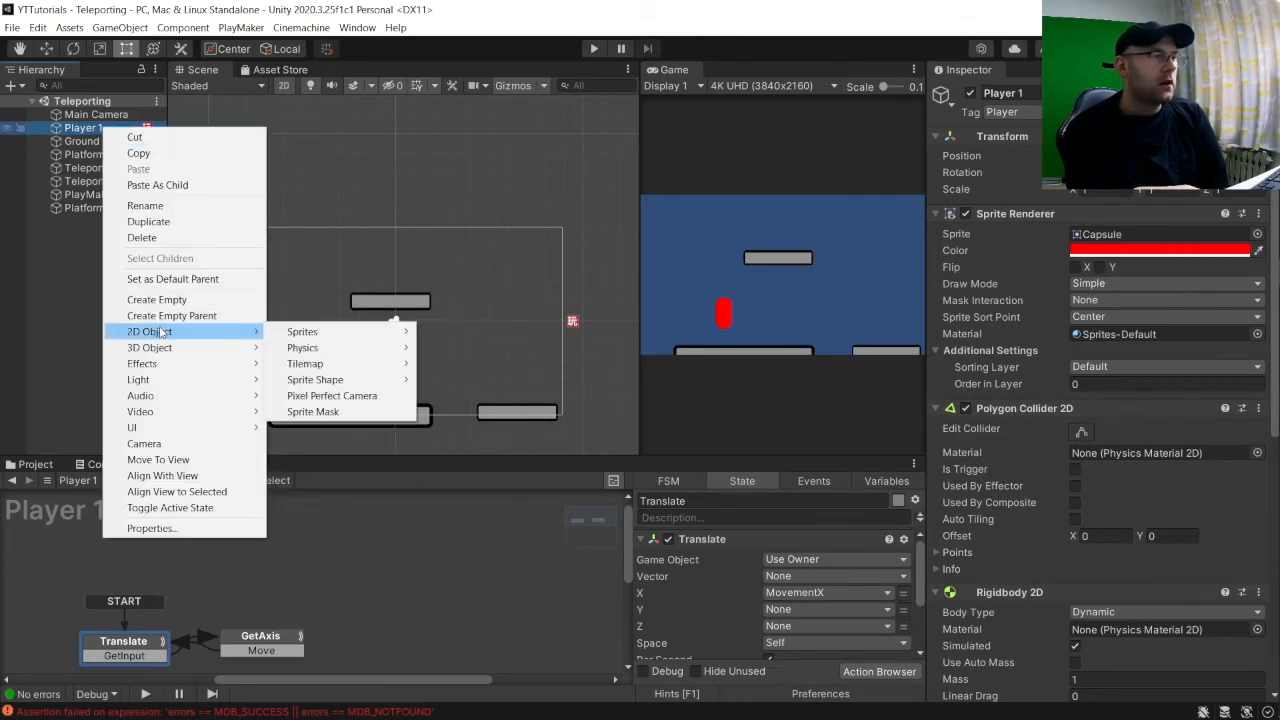
{"action": "mouse_move", "coordinate": [318, 338]}
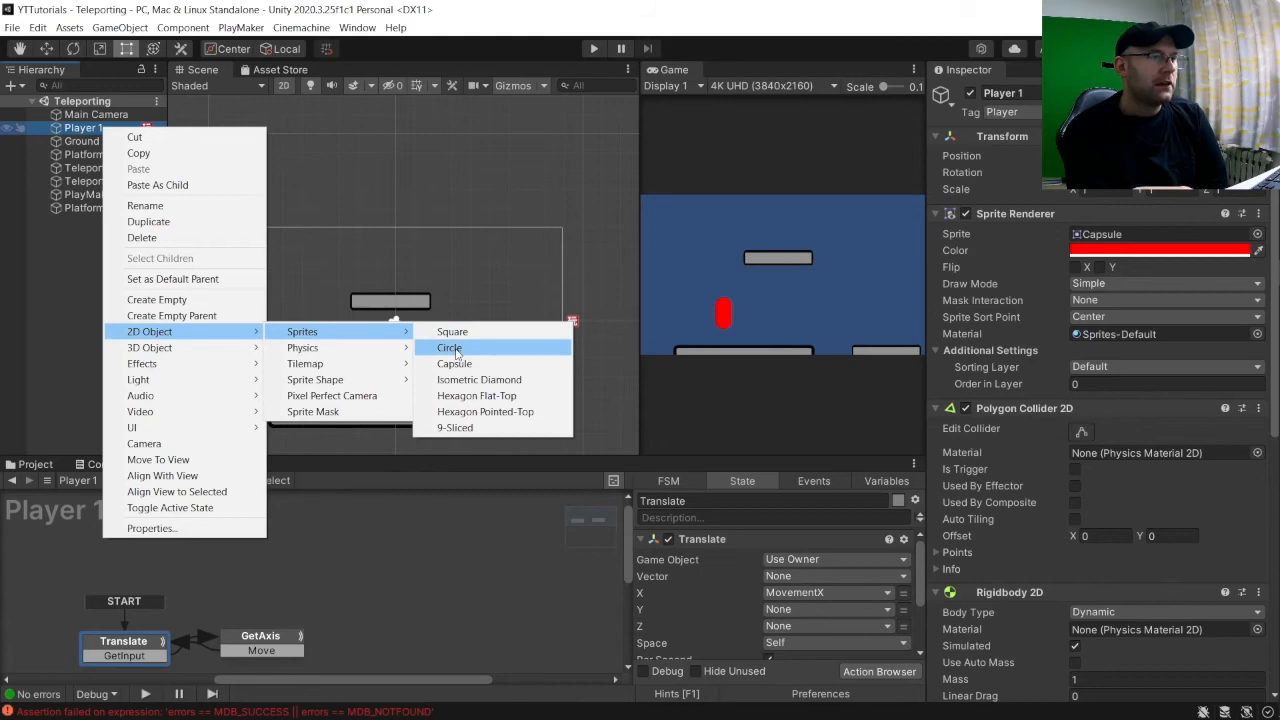
{"action": "left_click", "coordinate": [453, 348]}
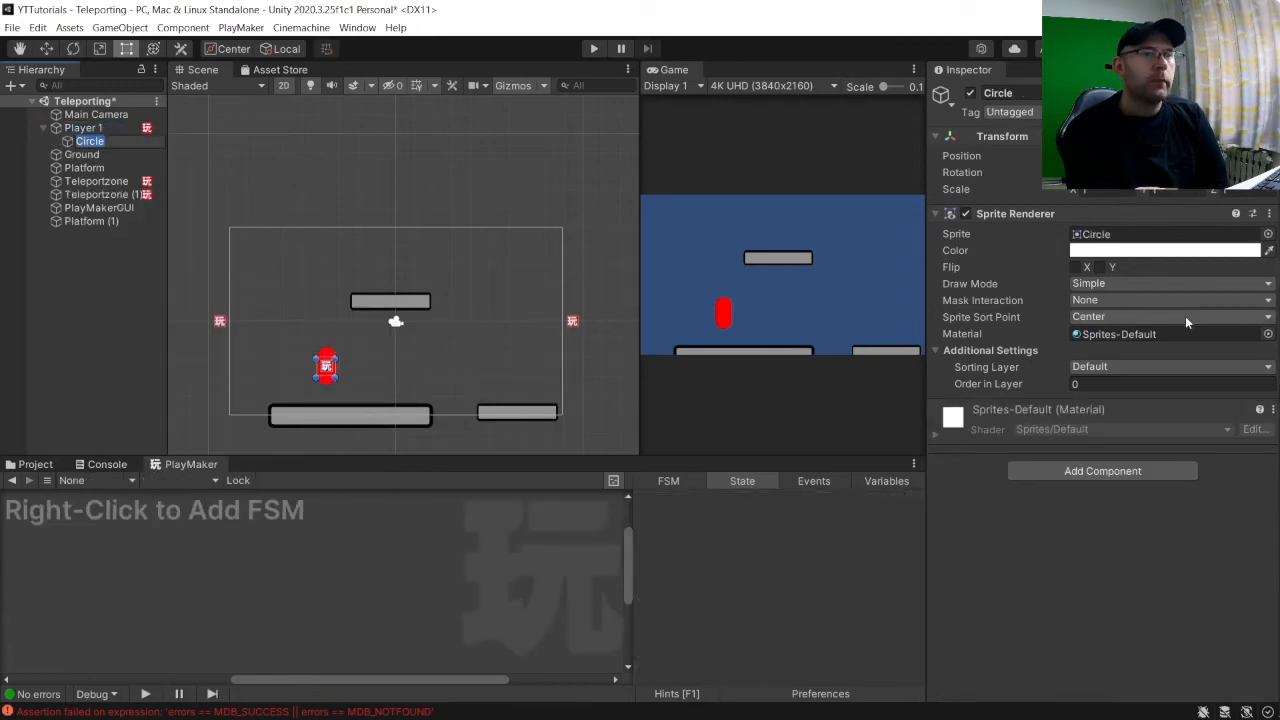
Set the circle's Sprite Renderer color to bright green.
{"action": "left_click", "coordinate": [1110, 250]}
{"action": "left_click", "coordinate": [1120, 370]}
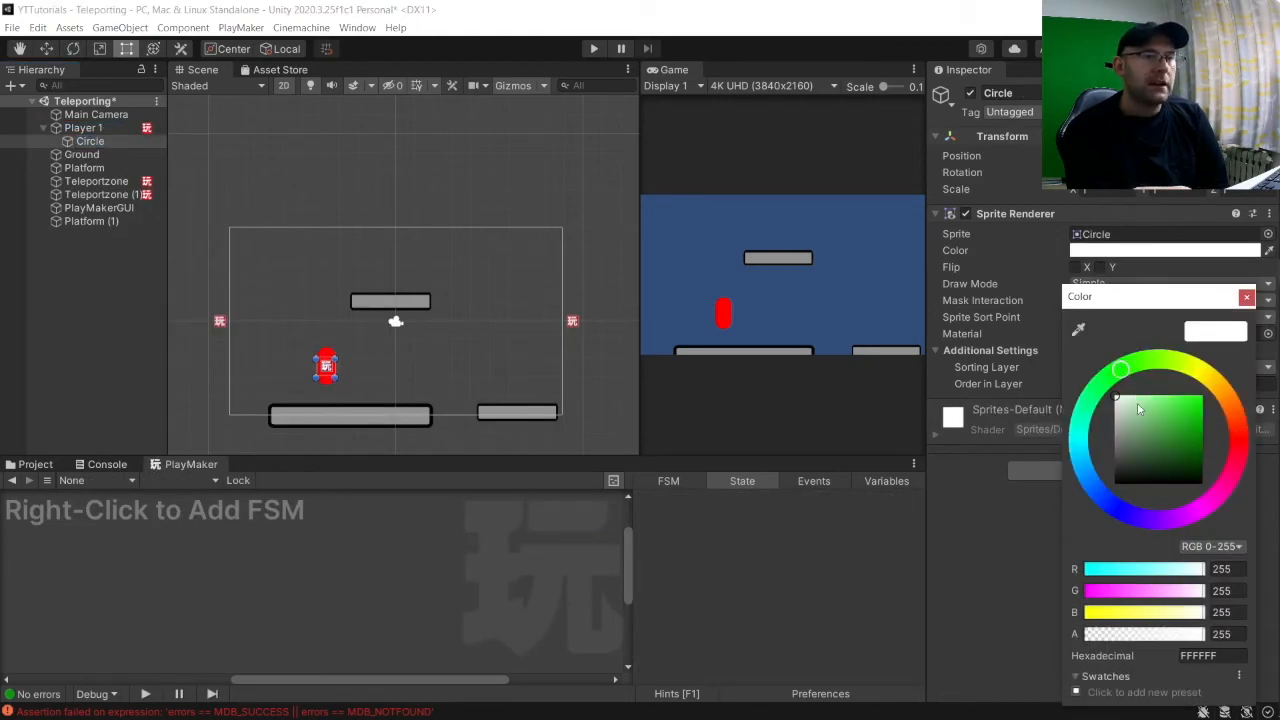
{"action": "left_click_drag", "start_coordinate": [1138, 402], "coordinate": [1235, 388]}
Move the green circle horizontally to just right of the player capsule, and activate the Rect tool.
{"action": "left_click", "coordinate": [46, 48]}
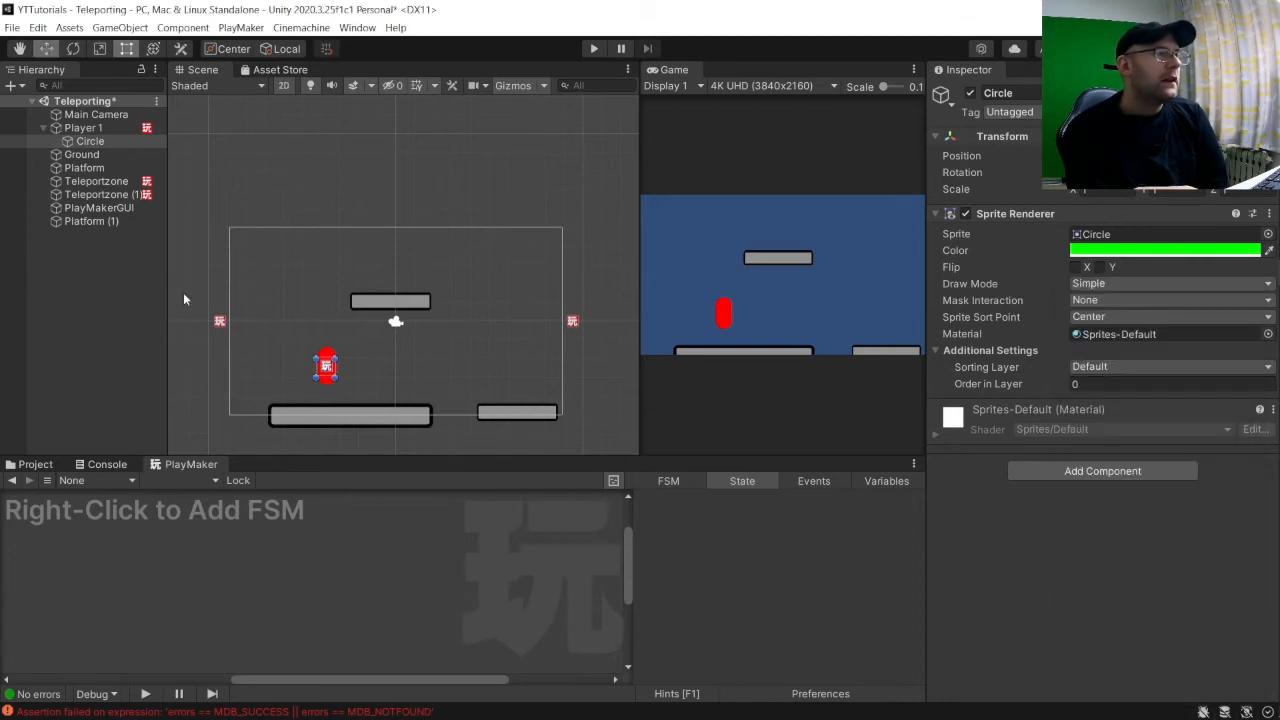
{"action": "left_click_drag", "start_coordinate": [391, 370], "coordinate": [417, 370]}
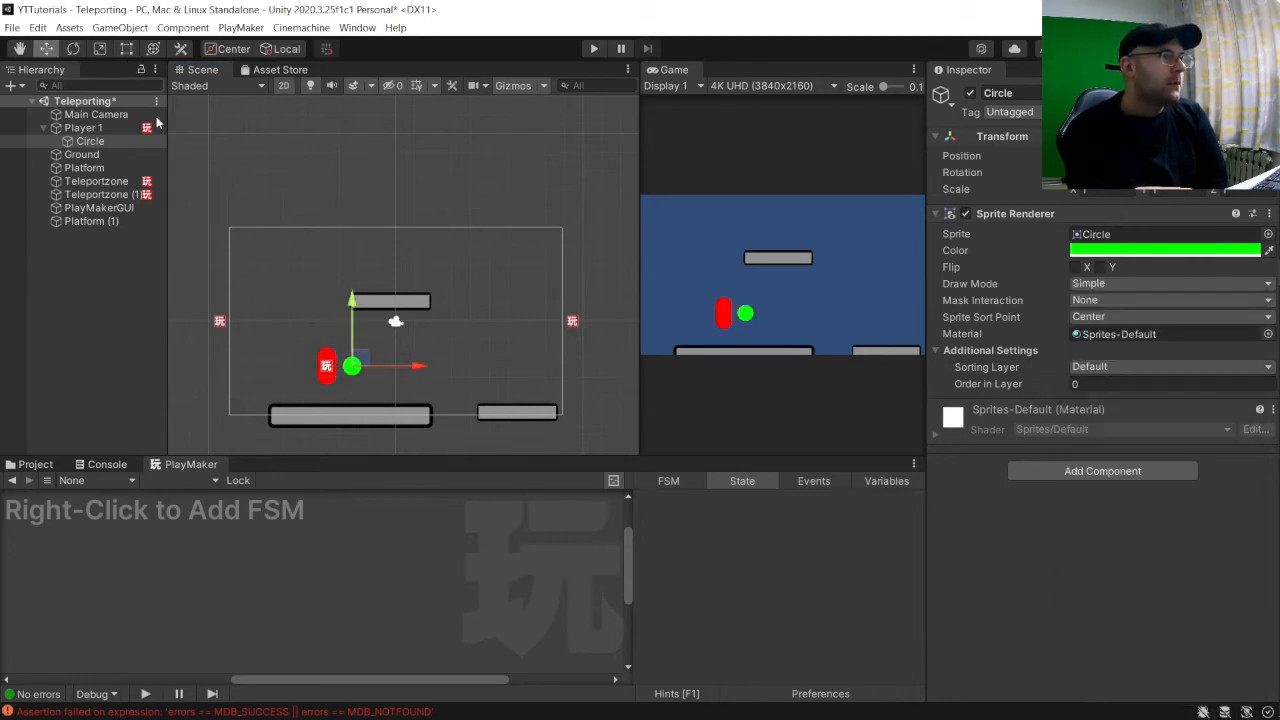
{"action": "scroll", "coordinate": [266, 314], "scroll_direction": "up", "scroll_amount": 4}
{"action": "left_click", "coordinate": [128, 49]}
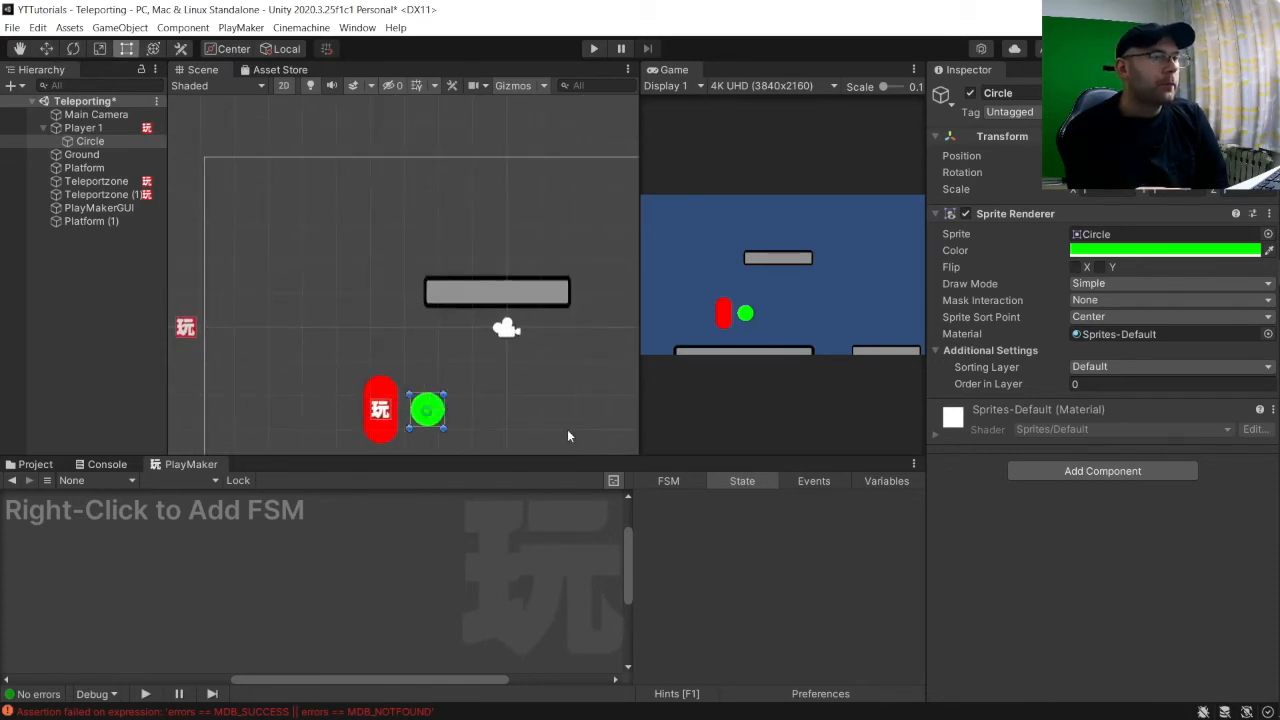
Shrink the green circle to about half its size and add a PlayMaker FSM to it.
{"action": "left_click_drag", "start_coordinate": [441, 430], "coordinate": [429, 416]}
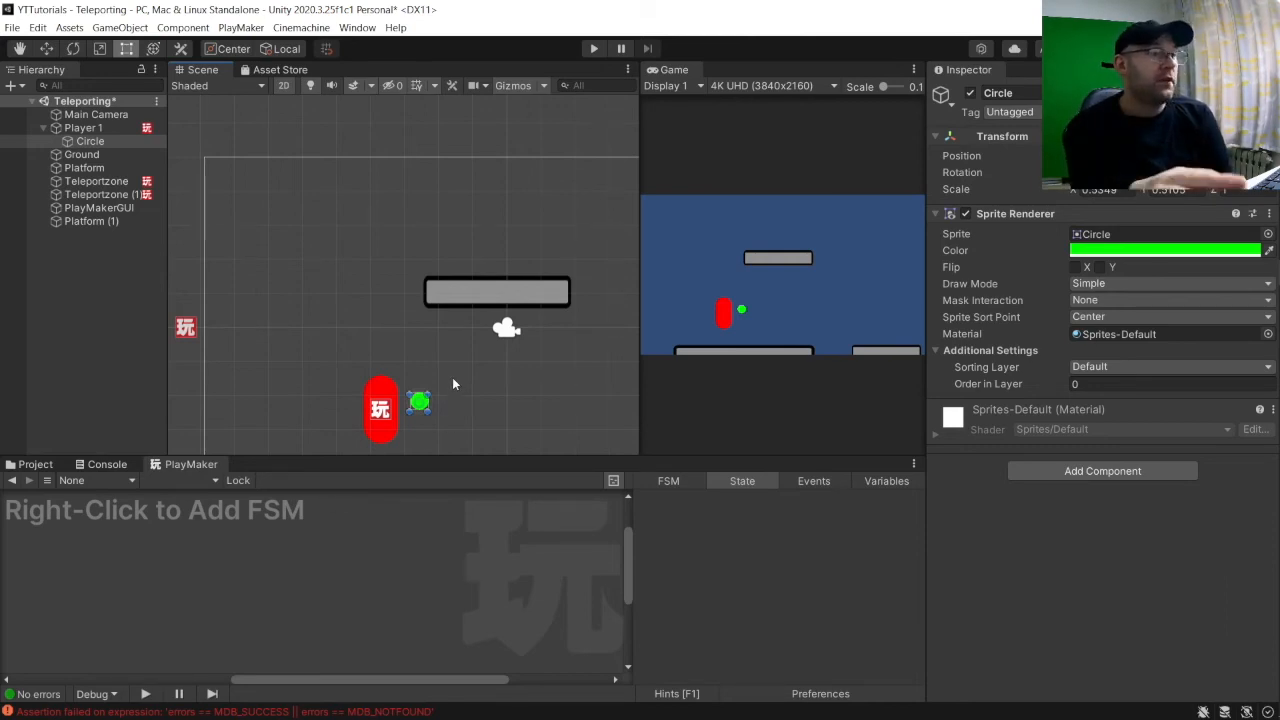
{"action": "left_click", "coordinate": [91, 141]}
{"action": "left_click", "coordinate": [89, 550]}
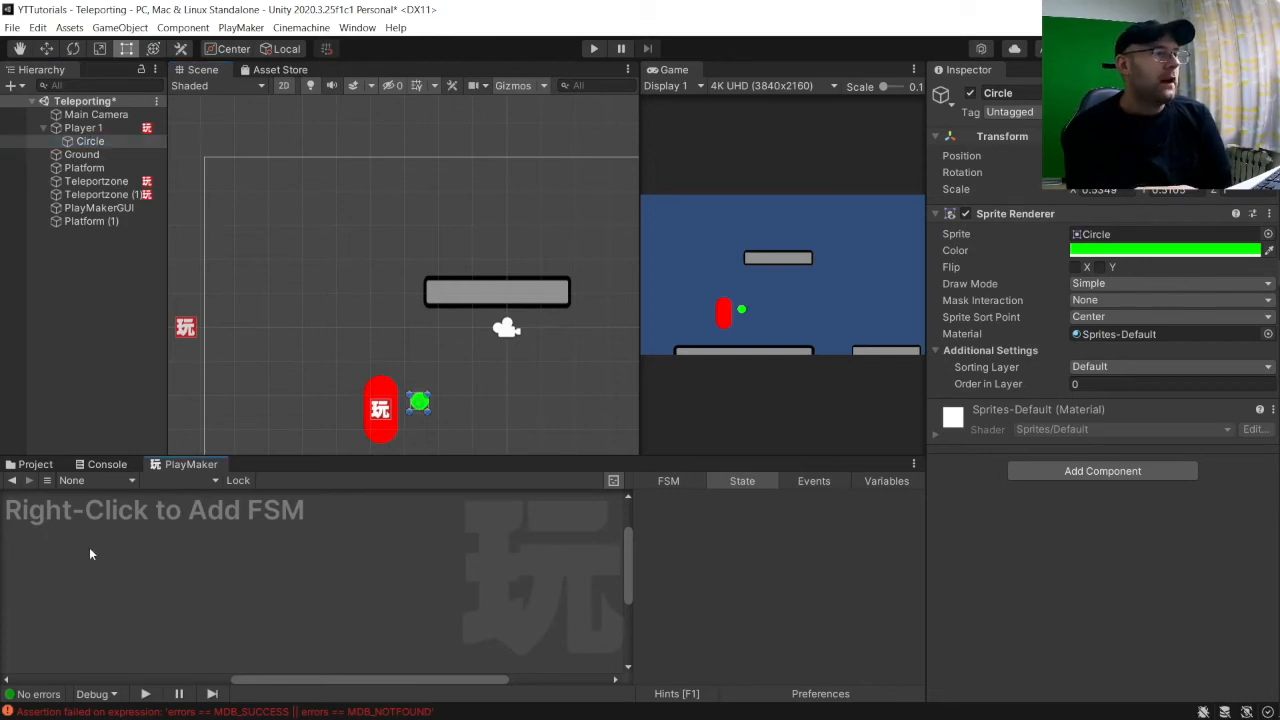
{"action": "right_click", "coordinate": [112, 548]}
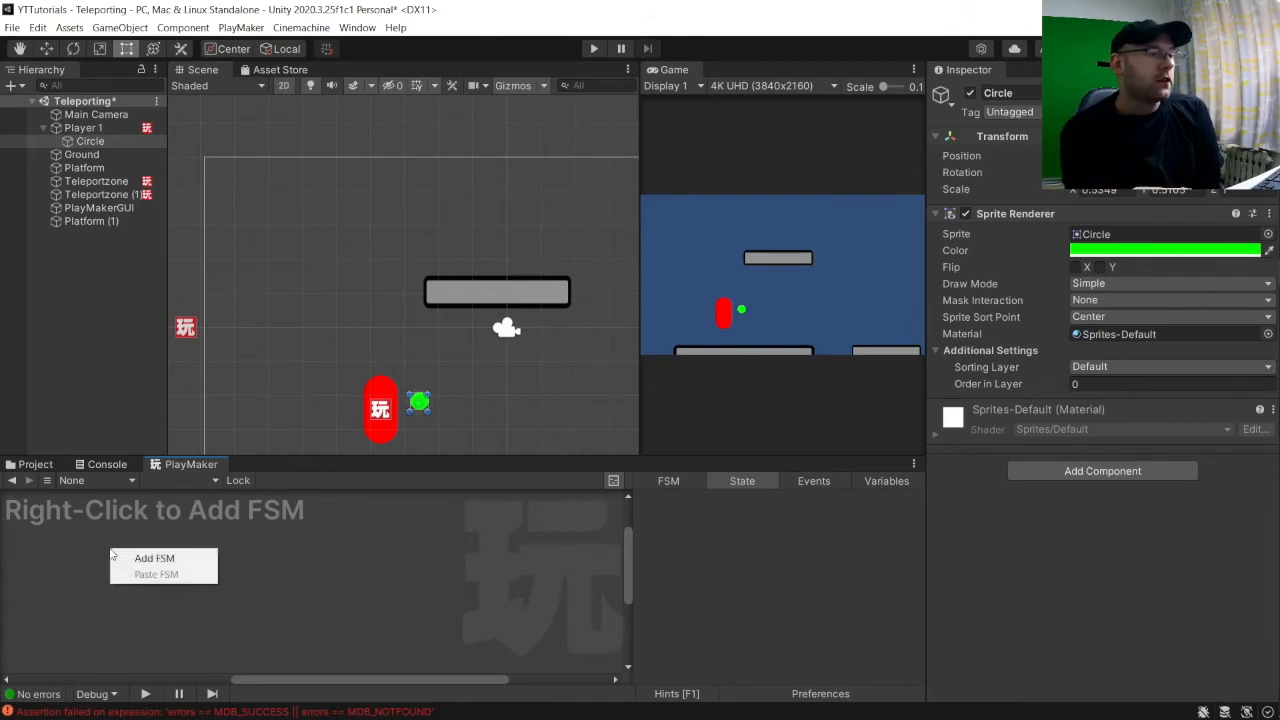
{"action": "left_click", "coordinate": [125, 556]}
Add a second state to the circle's FSM and rename the start state as Translate.
{"action": "right_click", "coordinate": [232, 578]}
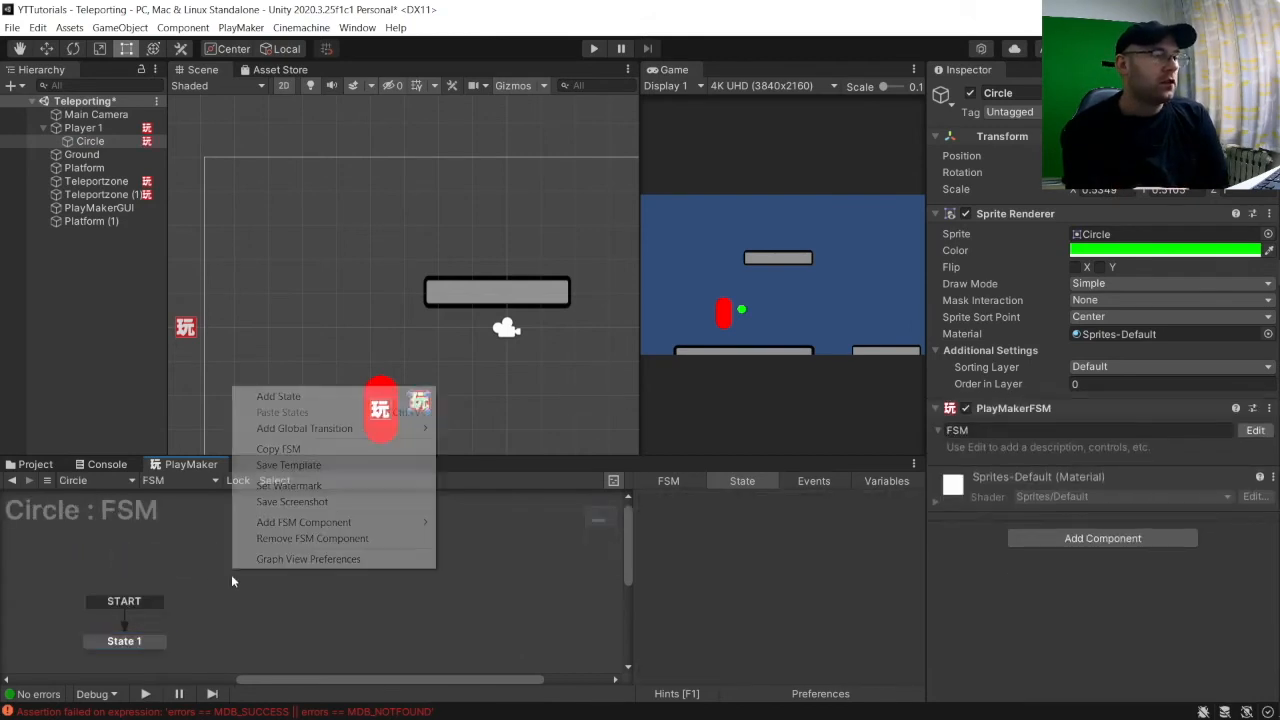
{"action": "left_click", "coordinate": [316, 396]}
{"action": "left_click_drag", "start_coordinate": [138, 647], "coordinate": [140, 615]}
{"action": "left_click", "coordinate": [687, 498]}
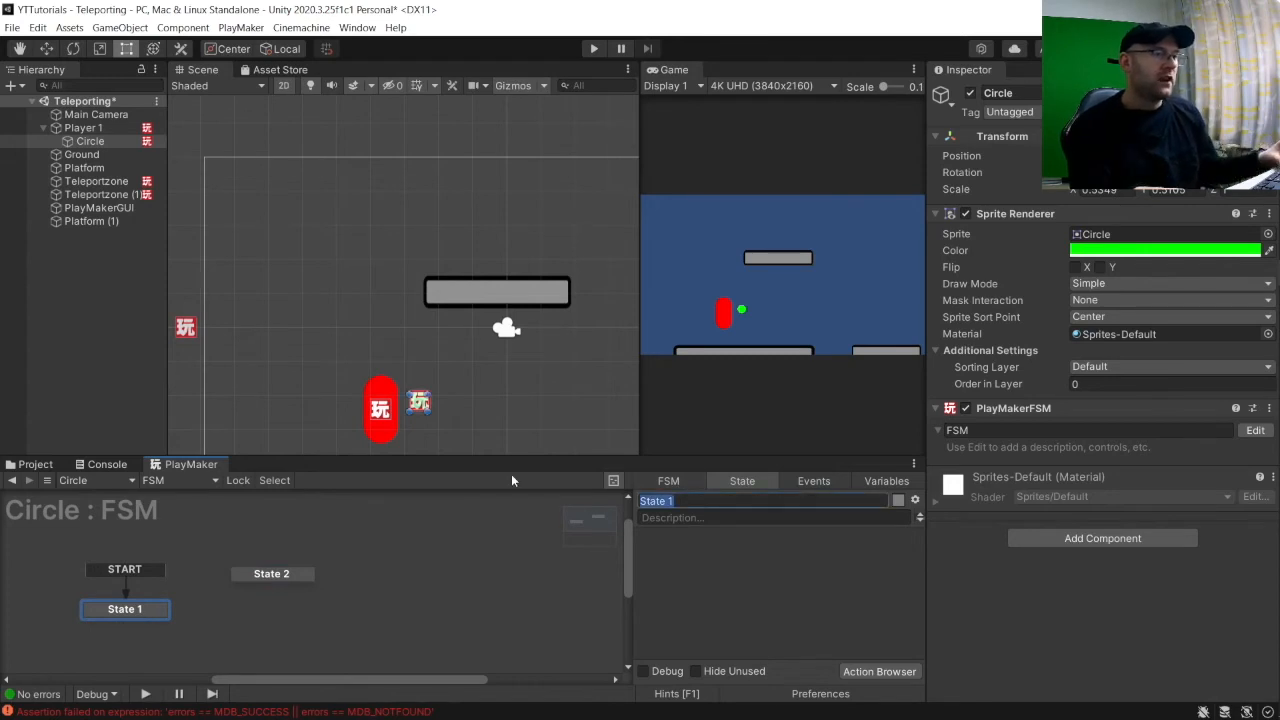
{"action": "type", "text": "Tra"}
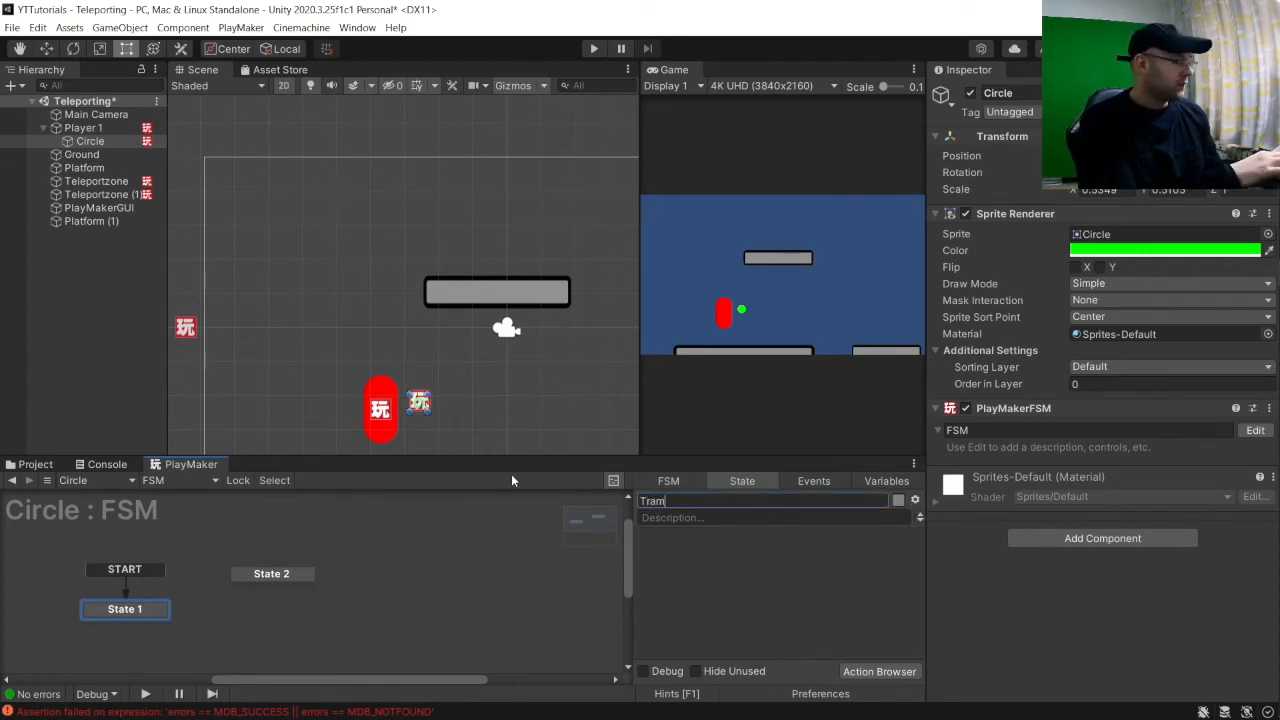
{"action": "type", "text": "nslate"}
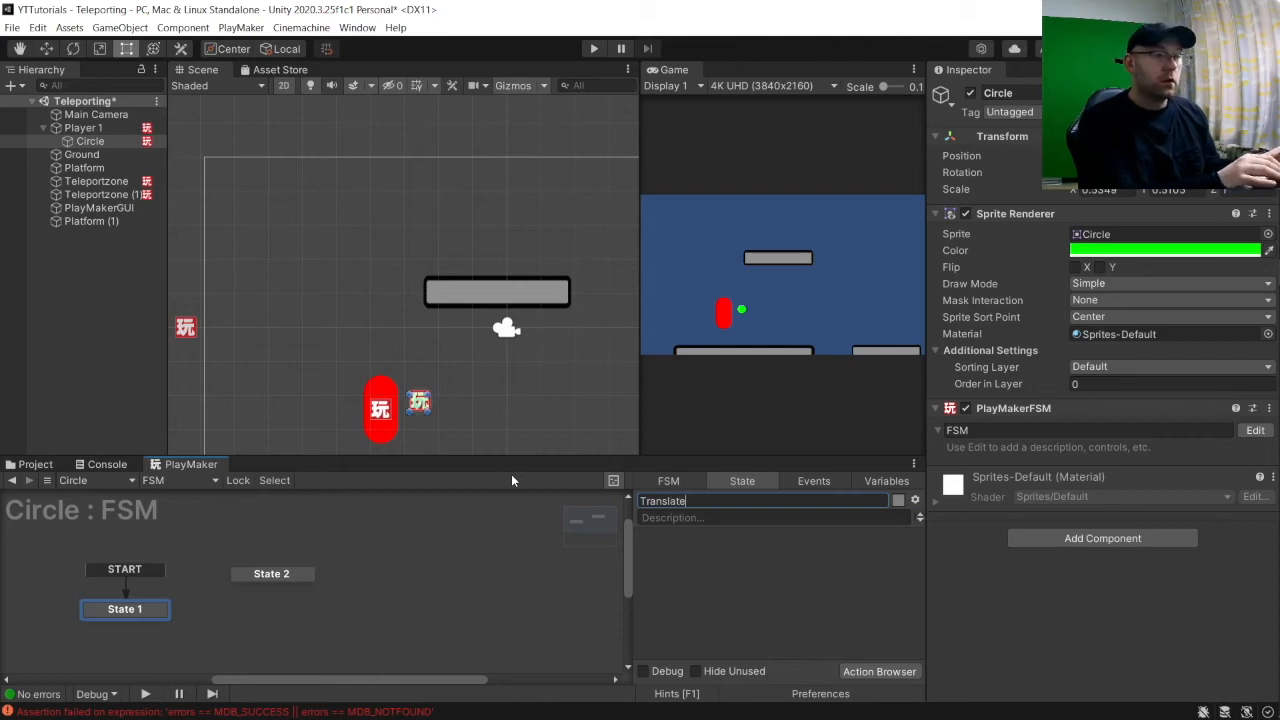
{"action": "key", "text": "Return"}
Rename State 2 as GetInput.
{"action": "left_click", "coordinate": [307, 572]}
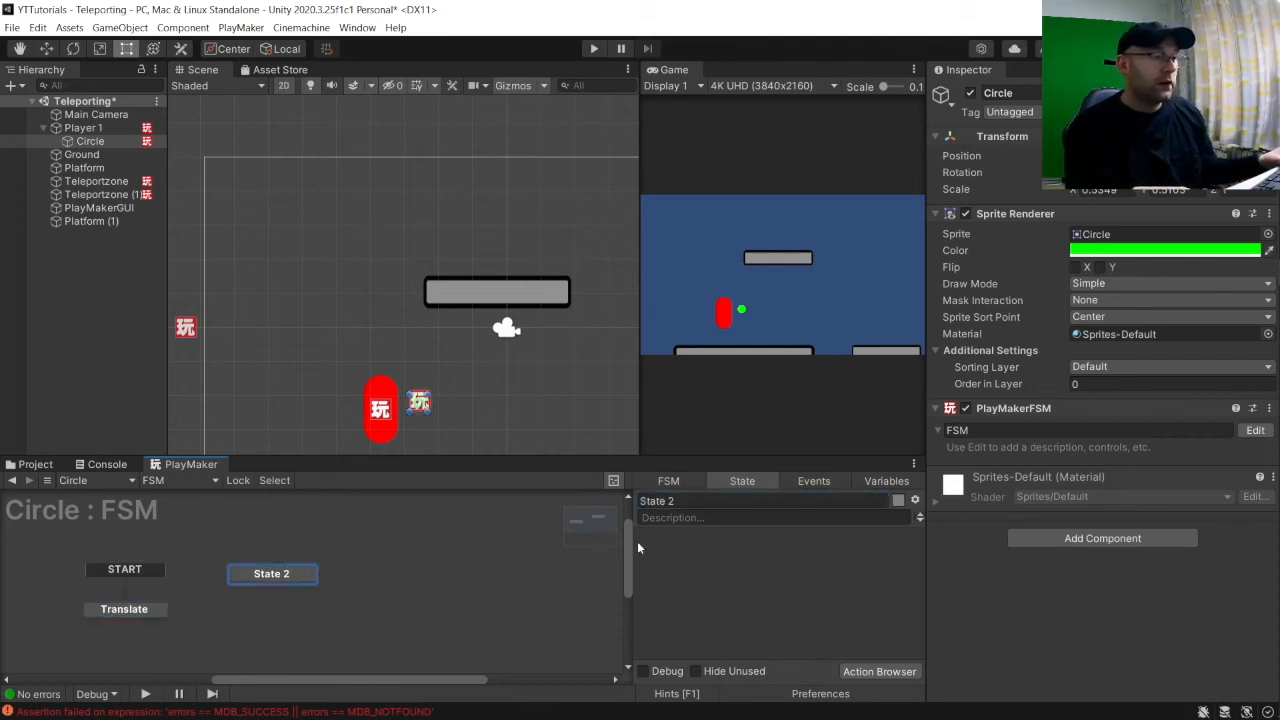
{"action": "type", "text": "GetIn"}
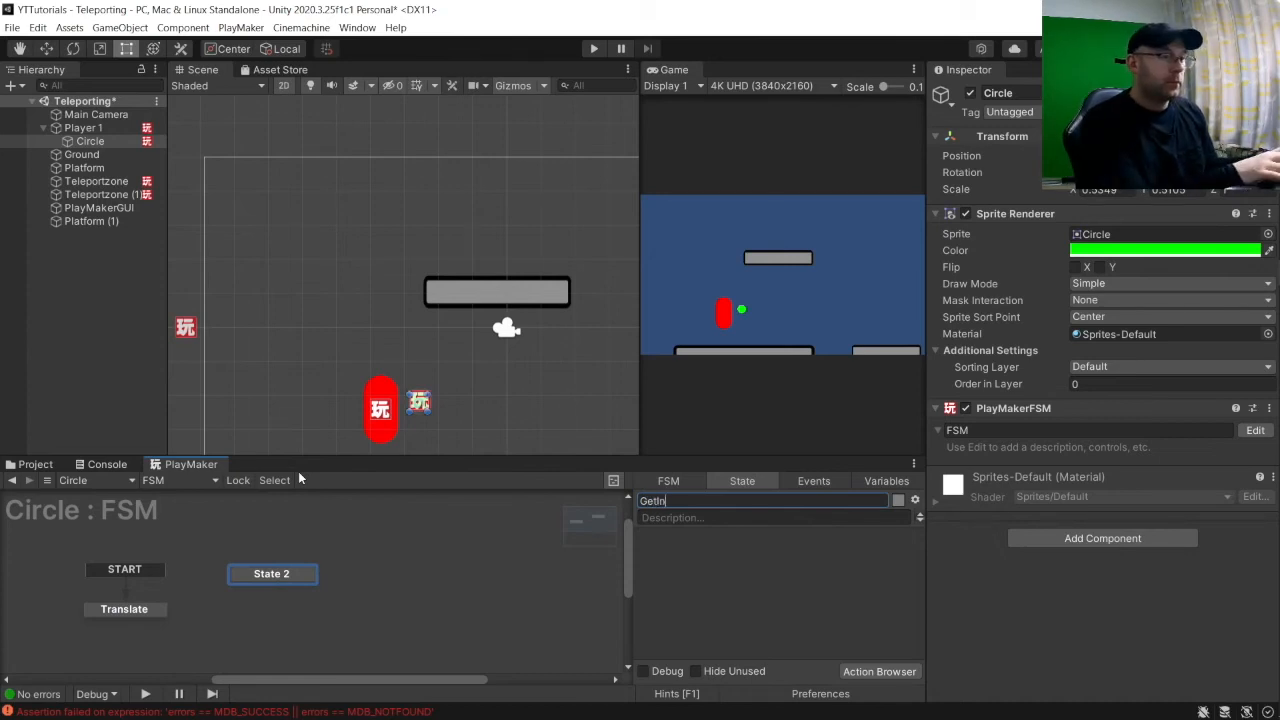
{"action": "type", "text": "put"}
{"action": "key", "text": "Return"}
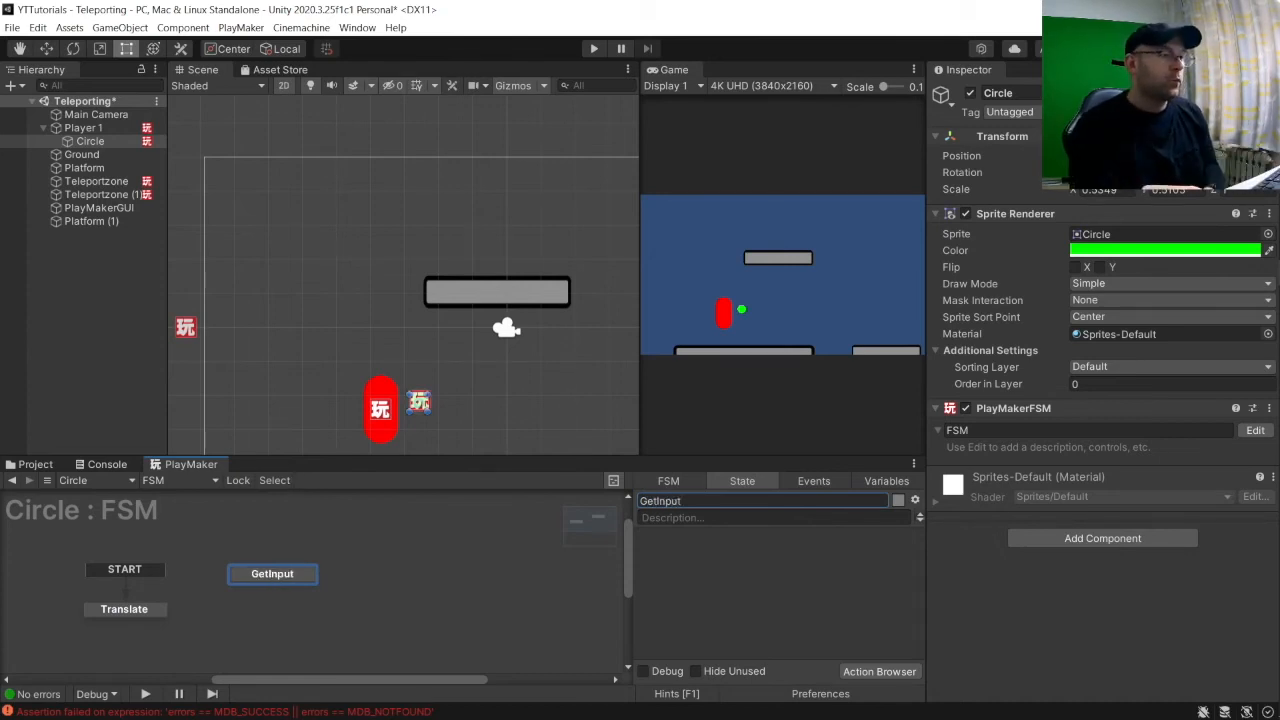
Add a FINISHED transition to both Translate and GetInput, and link the two states to each other in a loop.
{"action": "left_click", "coordinate": [158, 608]}
{"action": "right_click", "coordinate": [158, 612]}
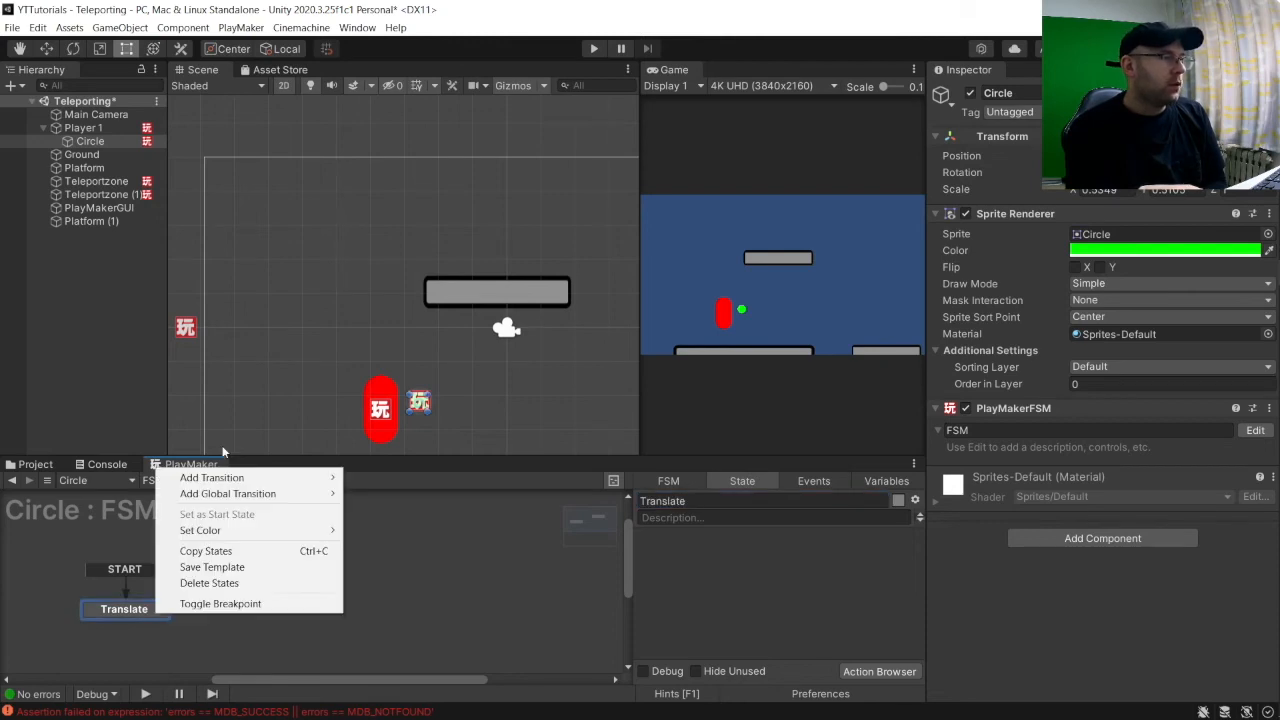
{"action": "mouse_move", "coordinate": [320, 478]}
{"action": "left_click", "coordinate": [385, 477]}
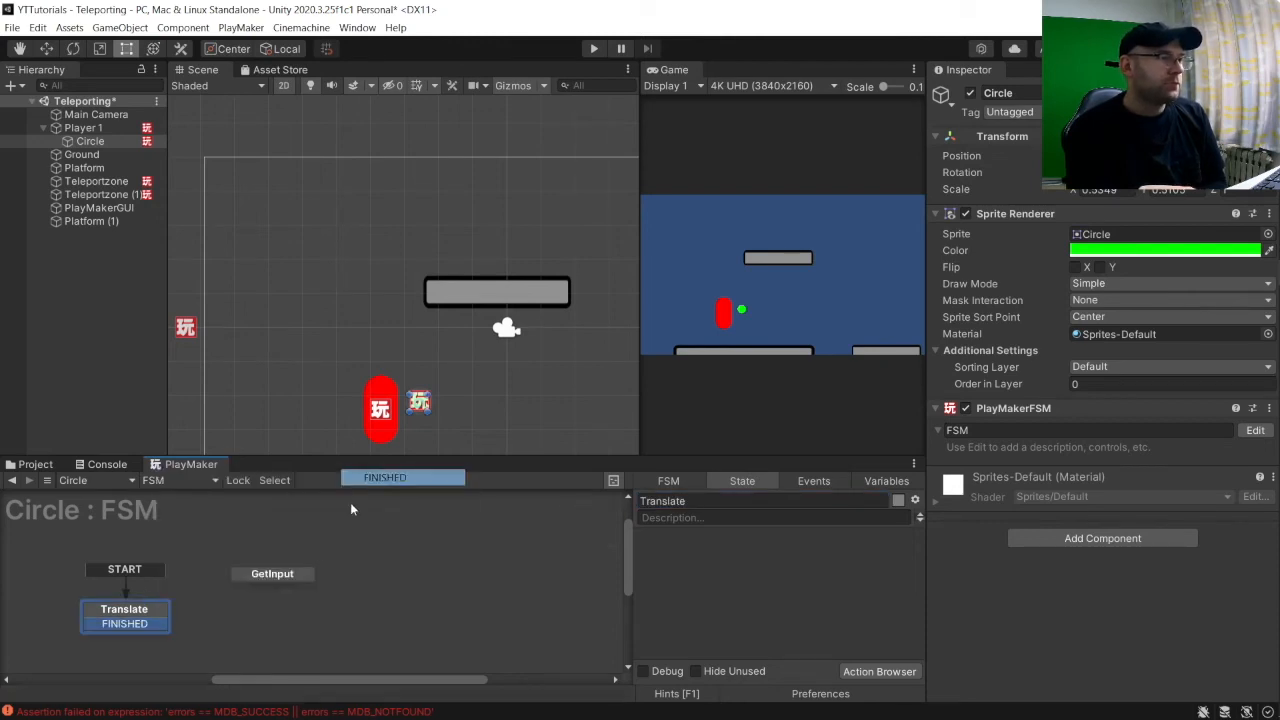
{"action": "left_click", "coordinate": [272, 574]}
{"action": "right_click", "coordinate": [282, 576]}
{"action": "mouse_move", "coordinate": [381, 447]}
{"action": "left_click", "coordinate": [508, 438]}
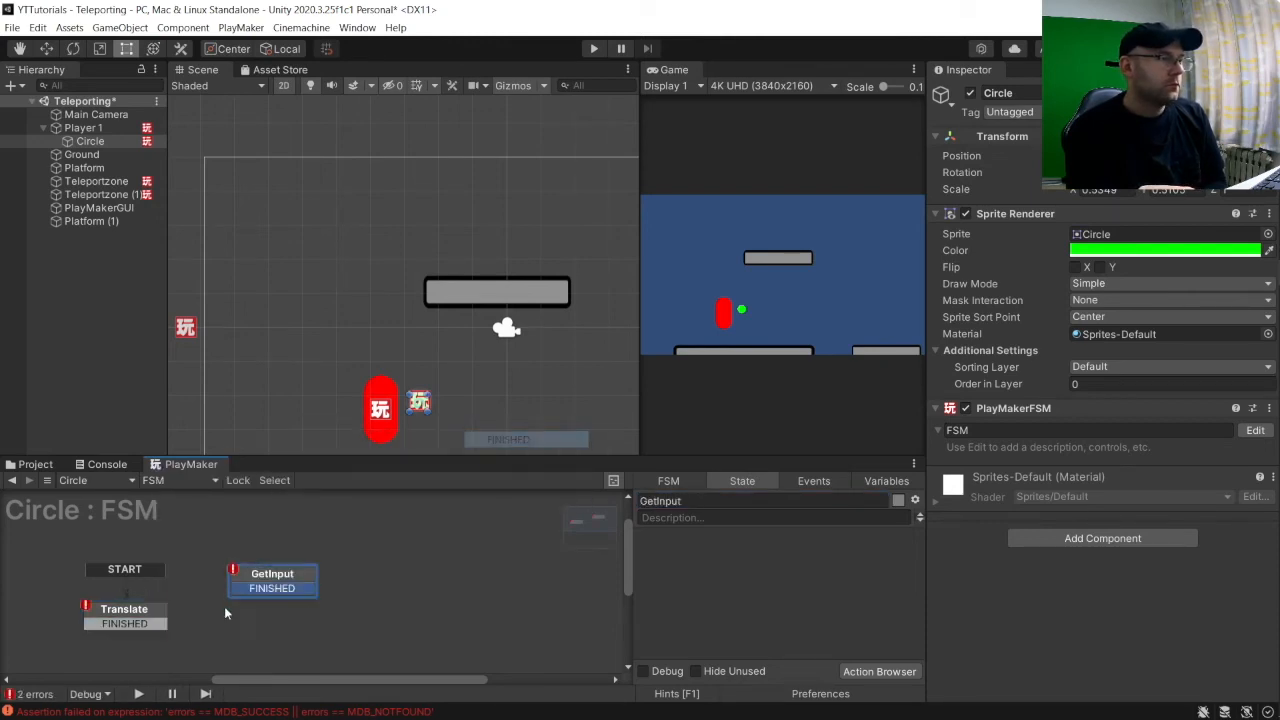
{"action": "left_click_drag", "start_coordinate": [158, 623], "coordinate": [130, 612]}
Add a Translate action and a Next Frame Event action to the Translate state.
{"action": "left_click", "coordinate": [879, 671]}
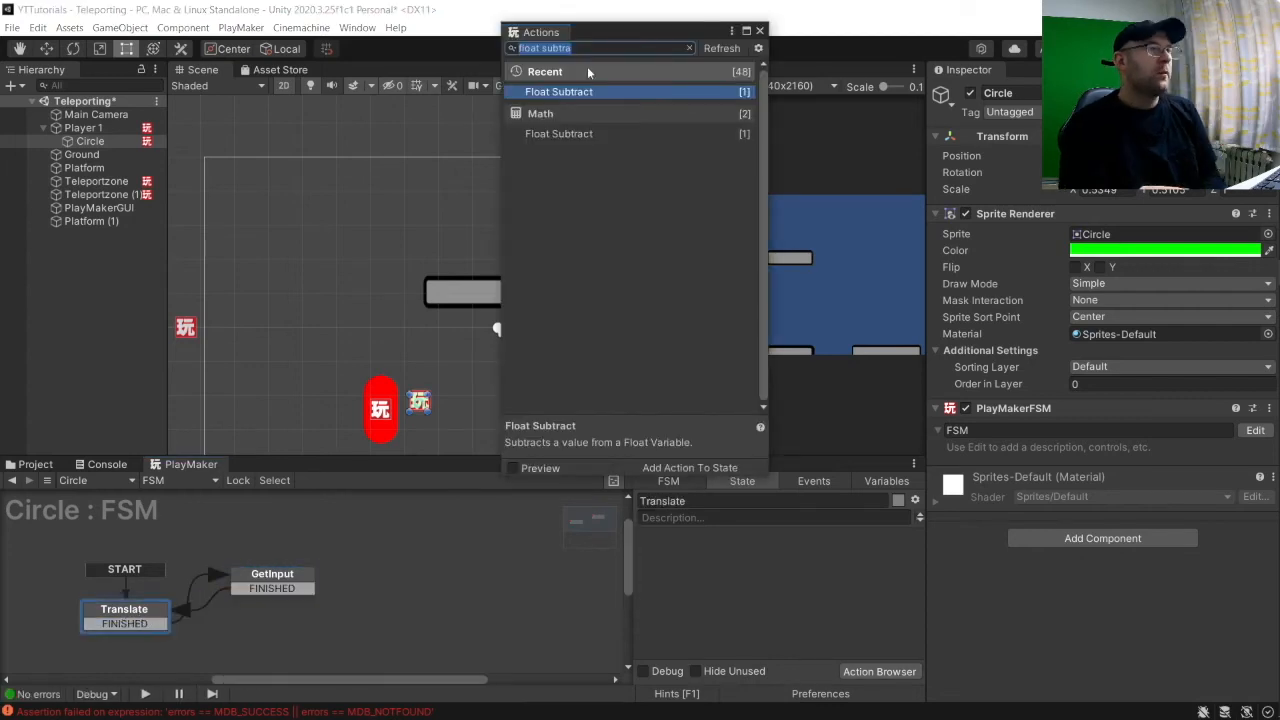
{"action": "type", "text": "Transla"}
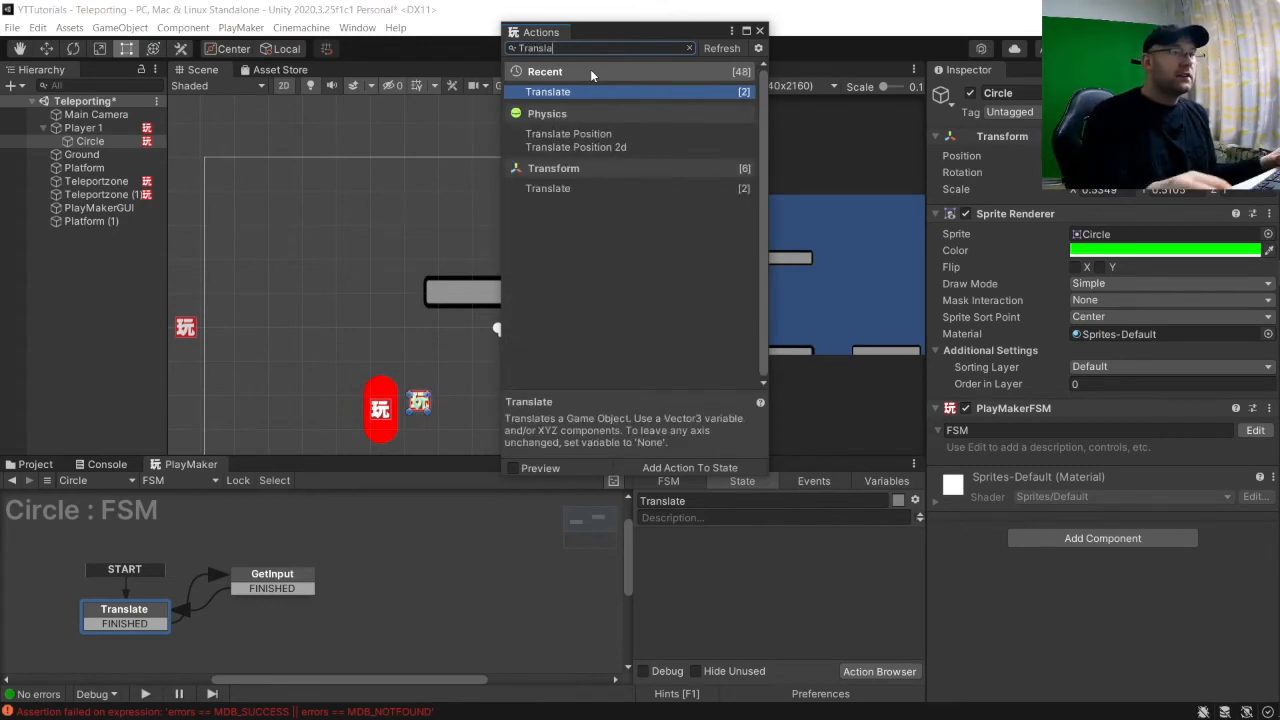
{"action": "double_click", "coordinate": [559, 190]}
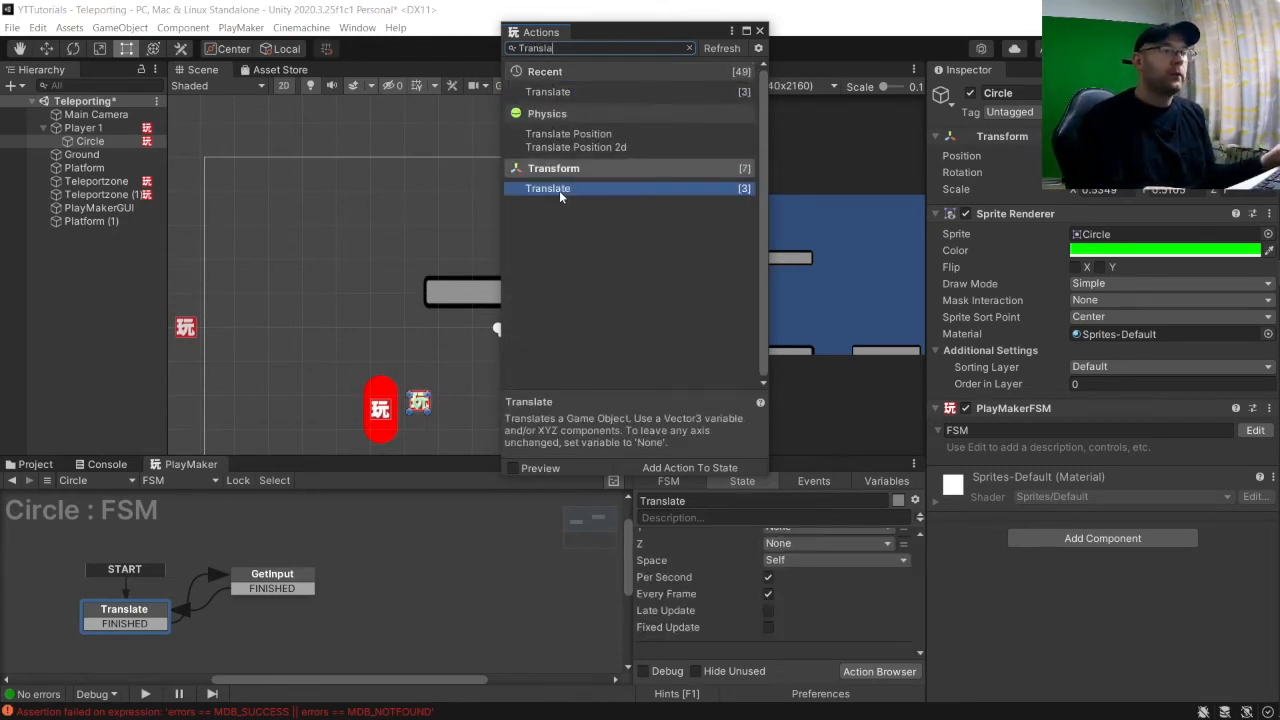
{"action": "key", "text": "BackSpace"}
{"action": "key", "text": "BackSpace"}
{"action": "key", "text": "BackSpace"}
{"action": "key", "text": "BackSpace"}
{"action": "key", "text": "BackSpace"}
{"action": "key", "text": "BackSpace"}
{"action": "key", "text": "BackSpace"}
{"action": "type", "text": "next"}
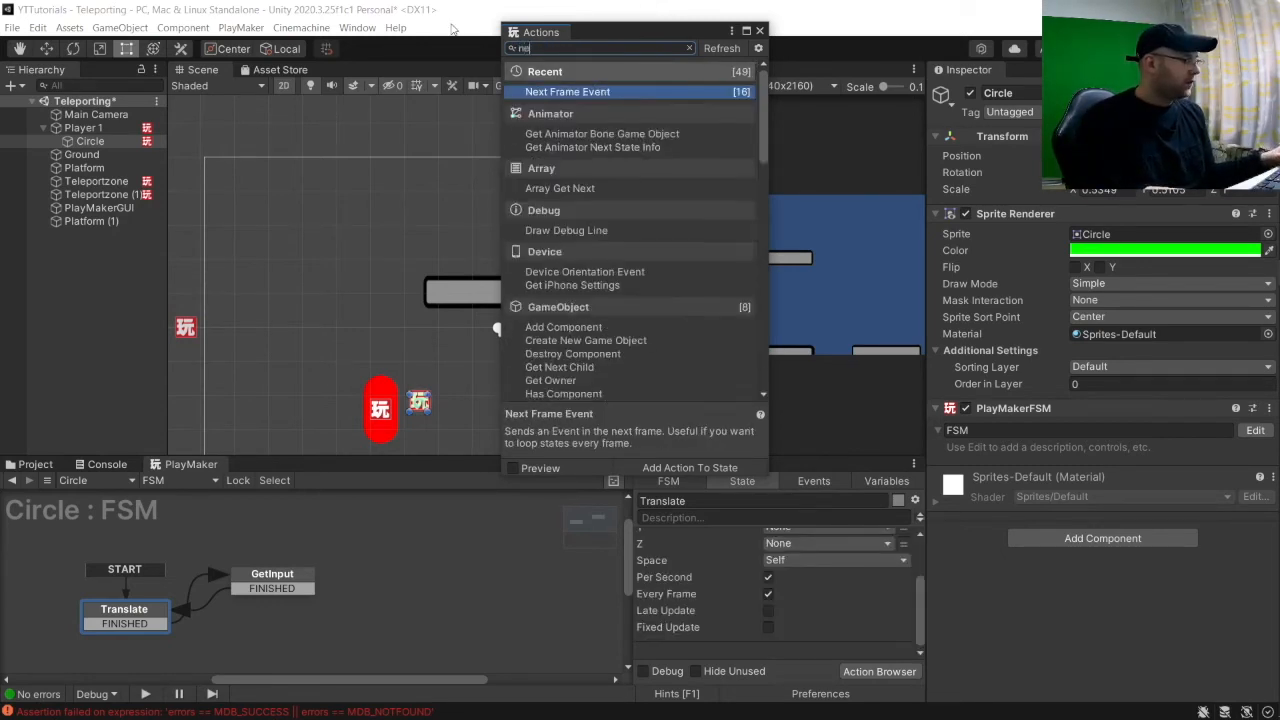
{"action": "double_click", "coordinate": [583, 92]}
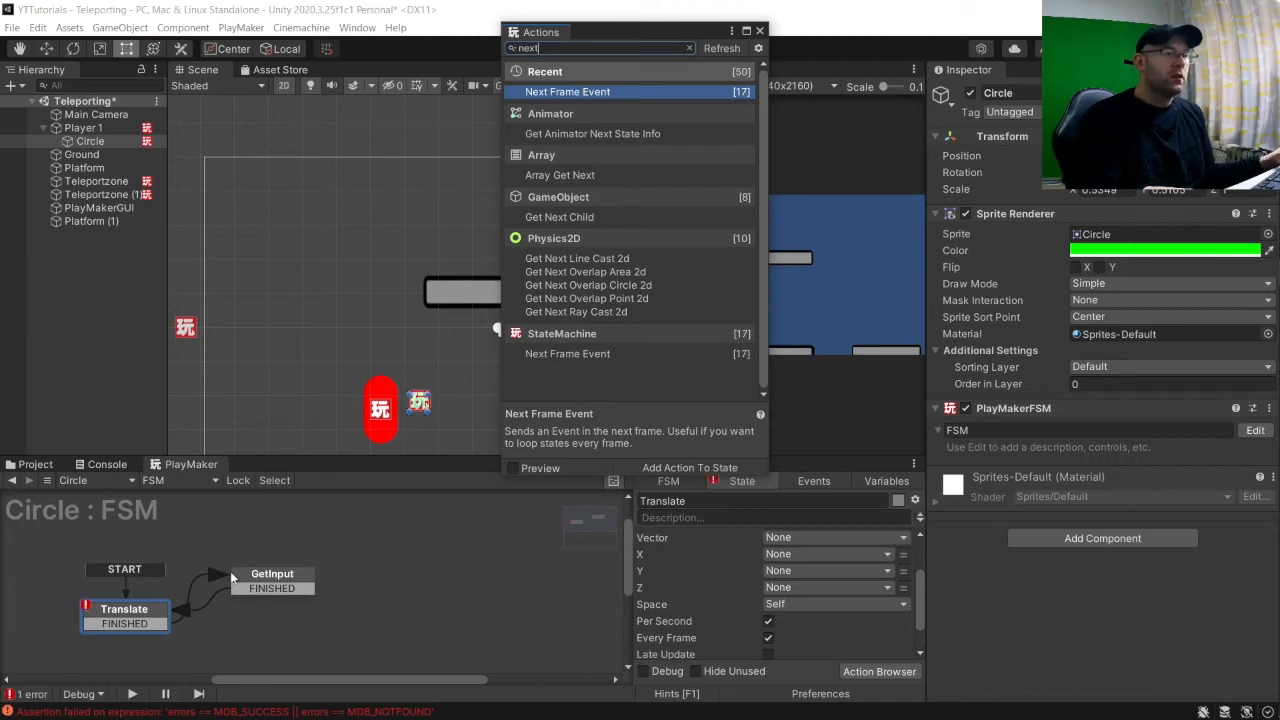
Add two Get Axis actions and a Next Frame Event to the GetInput state, and close the action browser.
{"action": "left_click", "coordinate": [270, 588]}
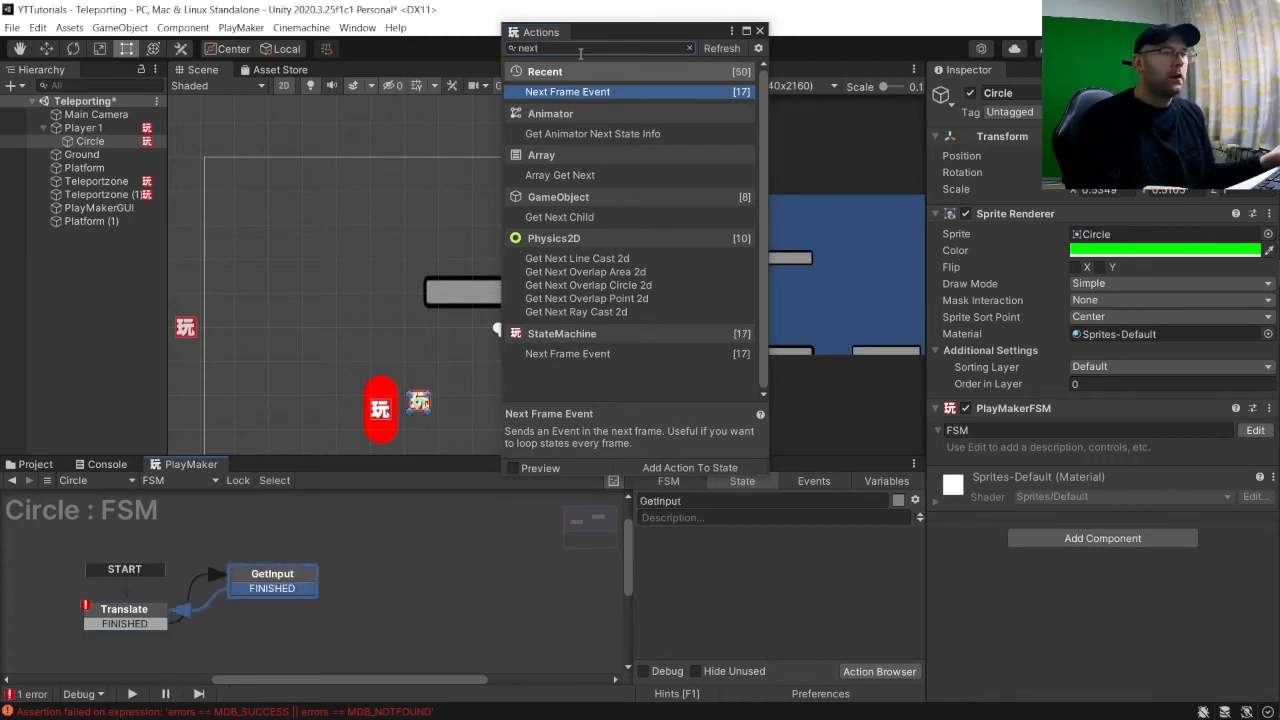
{"action": "type", "text": "G"}
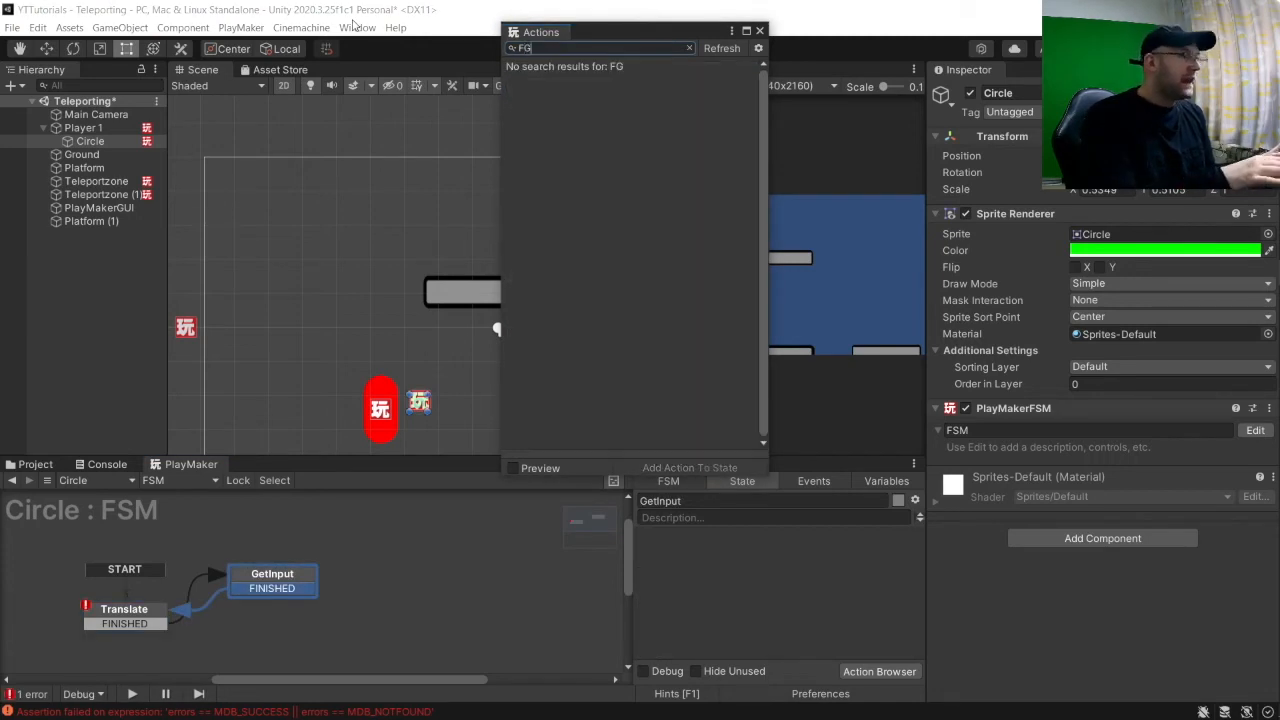
{"action": "type", "text": "et "}
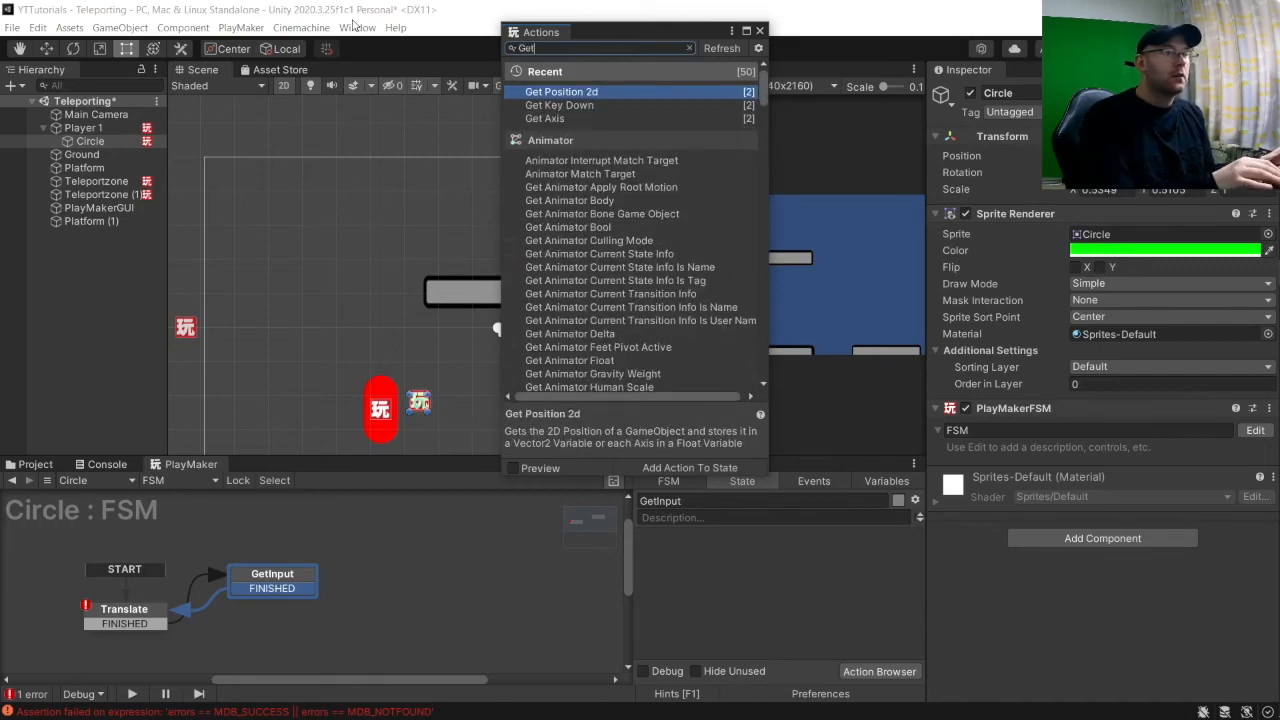
{"action": "type", "text": "axis"}
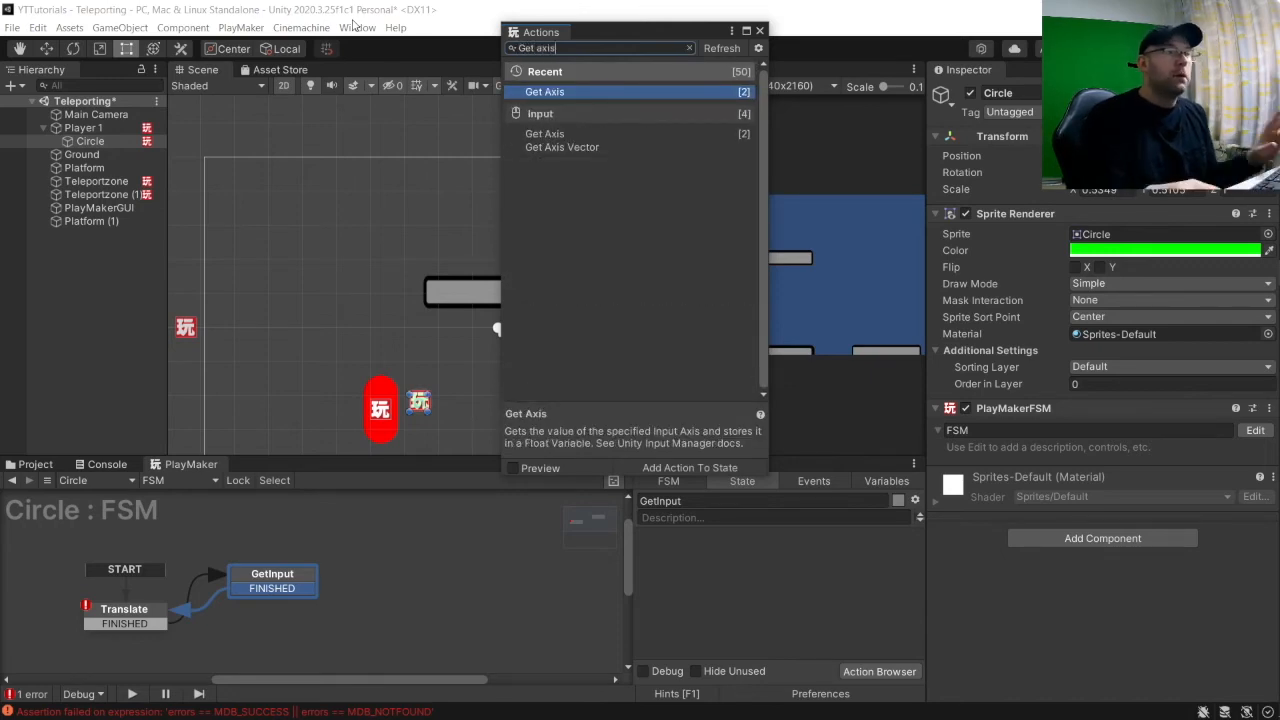
{"action": "double_click", "coordinate": [548, 92]}
{"action": "double_click", "coordinate": [550, 94]}
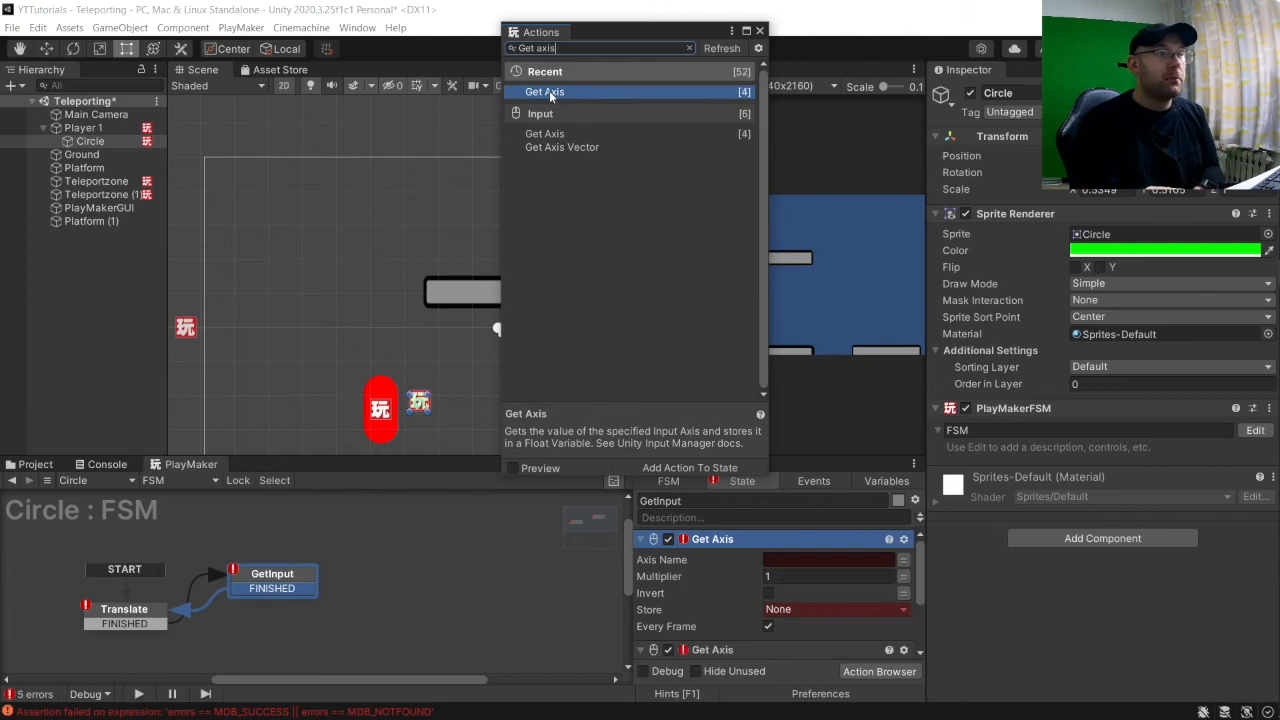
{"action": "left_click", "coordinate": [589, 46]}
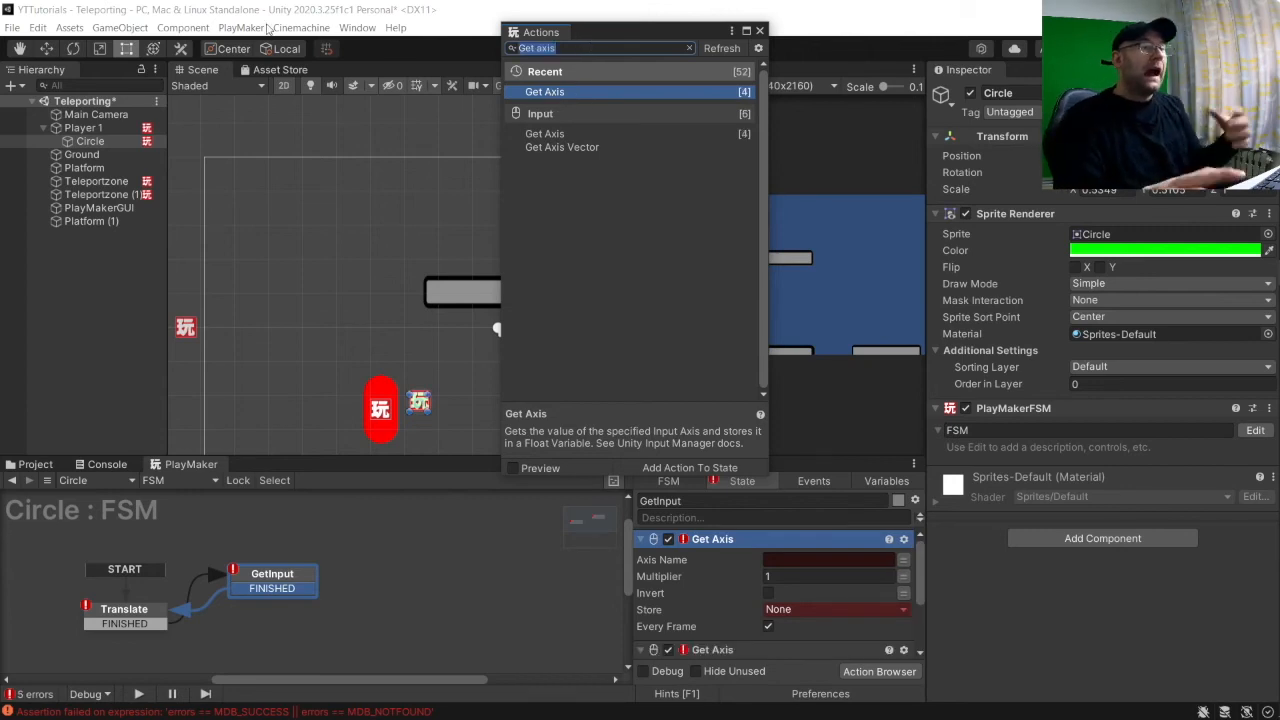
{"action": "type", "text": "Next"}
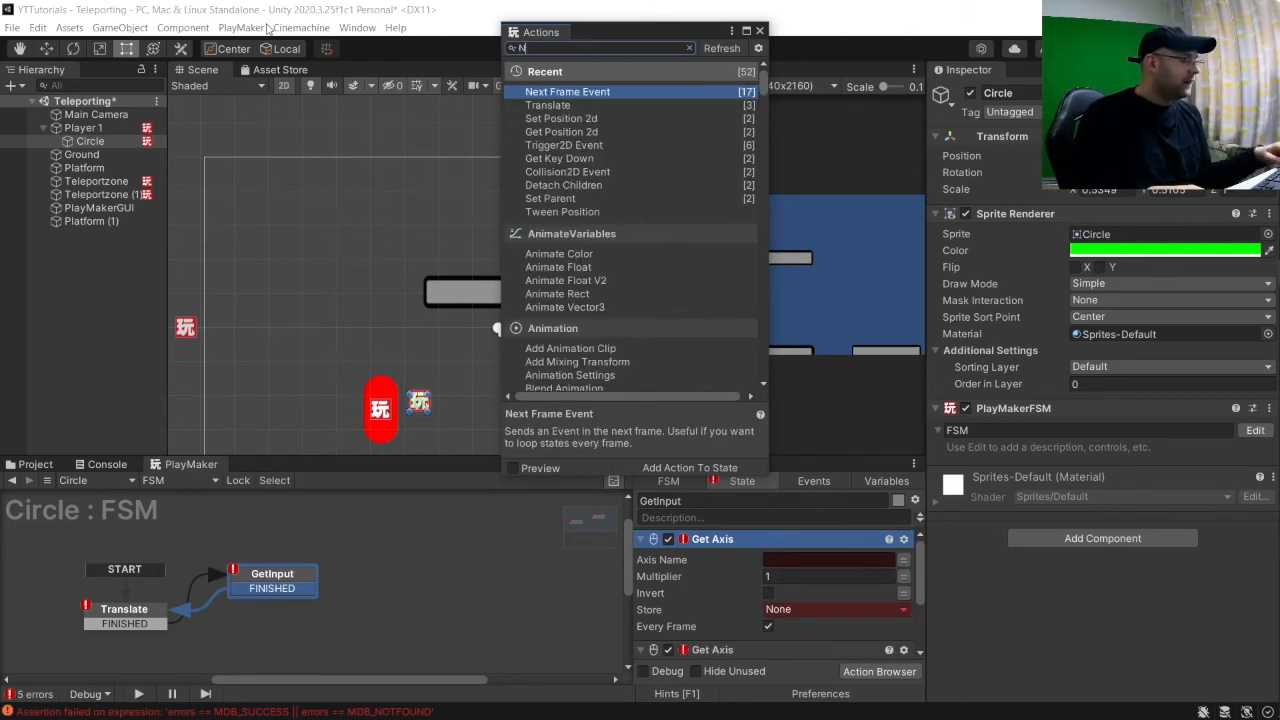
{"action": "double_click", "coordinate": [583, 92]}
{"action": "left_click", "coordinate": [760, 31]}
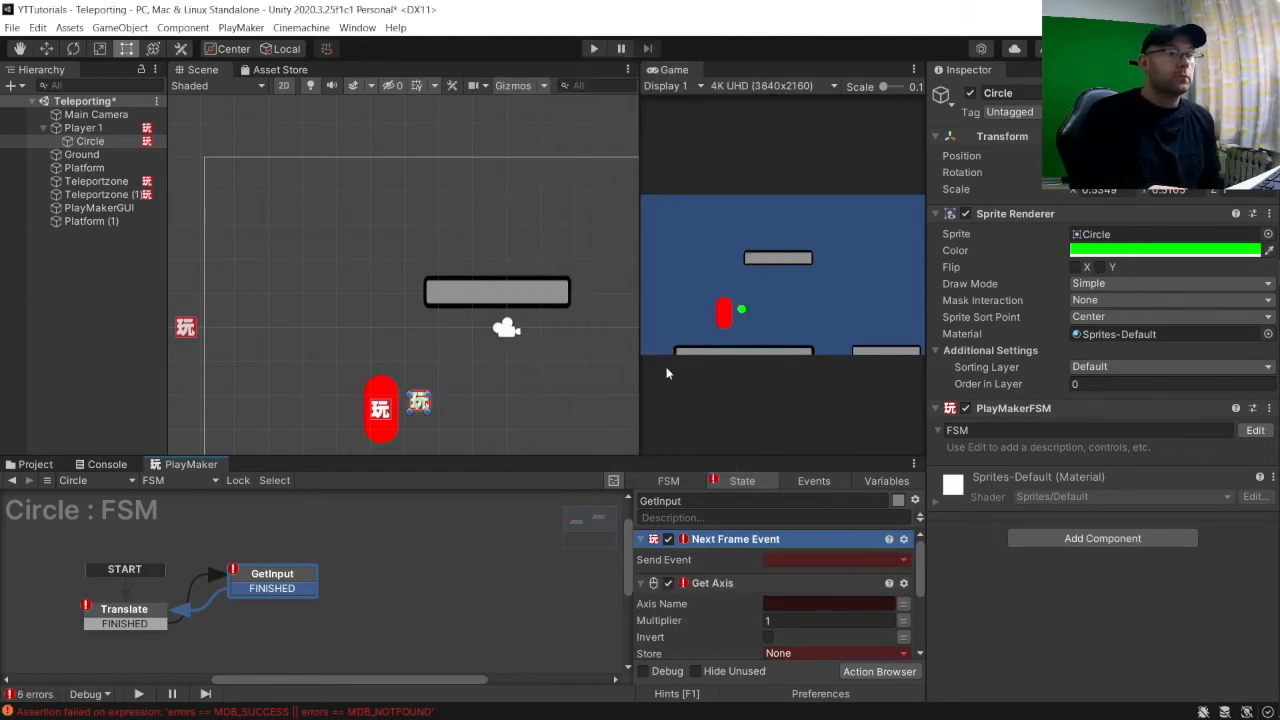
Reorder the GetInput actions so that both Get Axis actions come before the Next Frame Event.
{"action": "left_click_drag", "start_coordinate": [733, 582], "coordinate": [723, 566]}
{"action": "scroll", "coordinate": [748, 635], "scroll_direction": "down", "scroll_amount": 3}
{"action": "scroll", "coordinate": [723, 566], "scroll_direction": "up", "scroll_amount": 3}
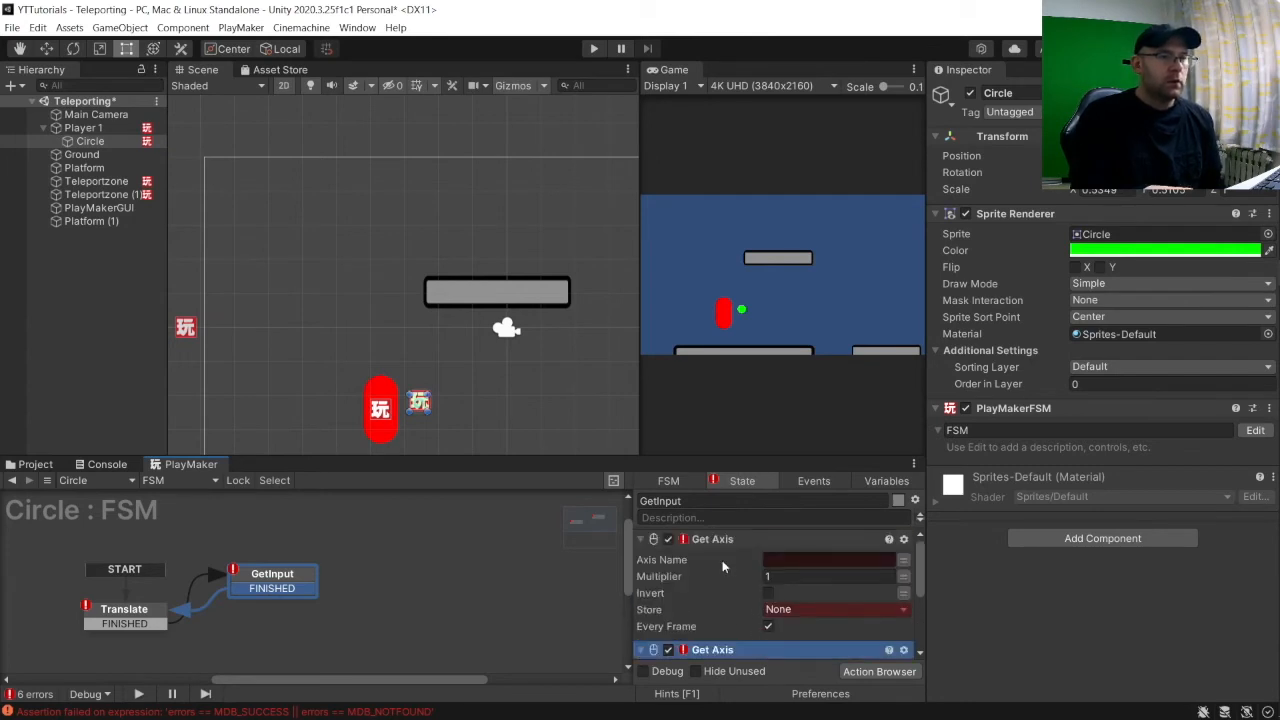
Copy the name Right Hori from the Input Manager into the first Get Axis action's Axis Name.
{"action": "left_click", "coordinate": [37, 27]}
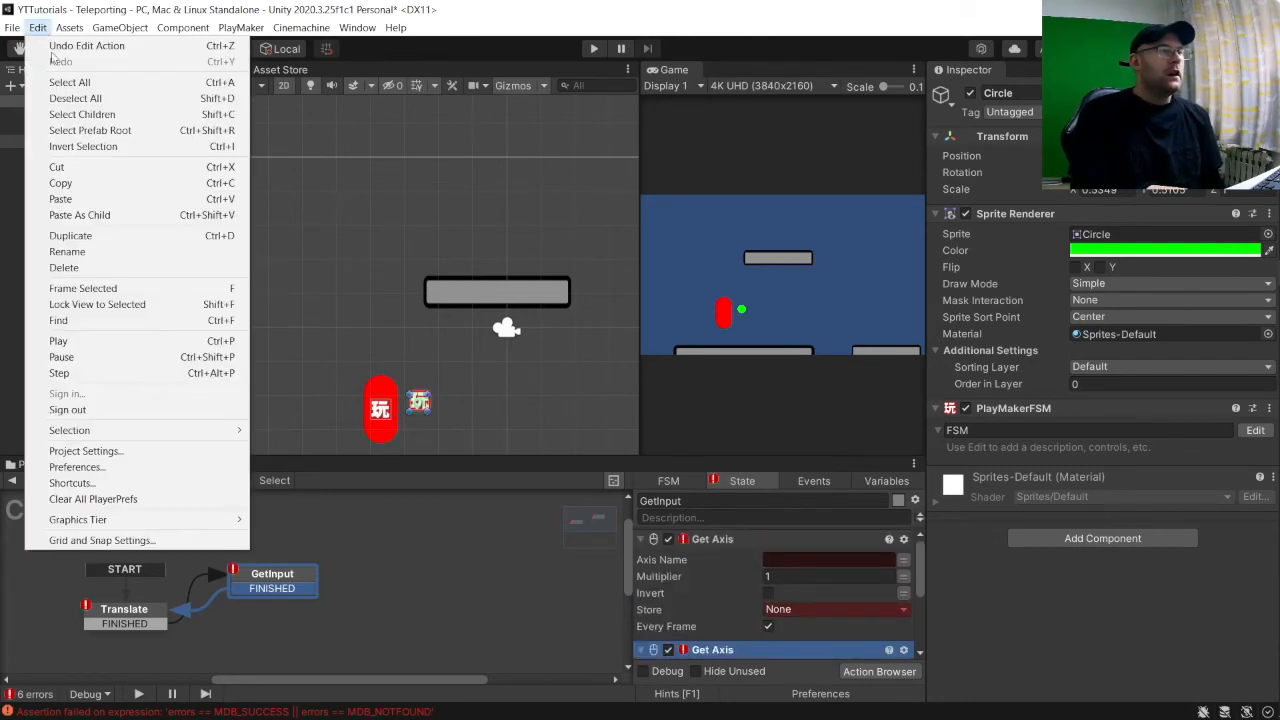
{"action": "left_click", "coordinate": [86, 451]}
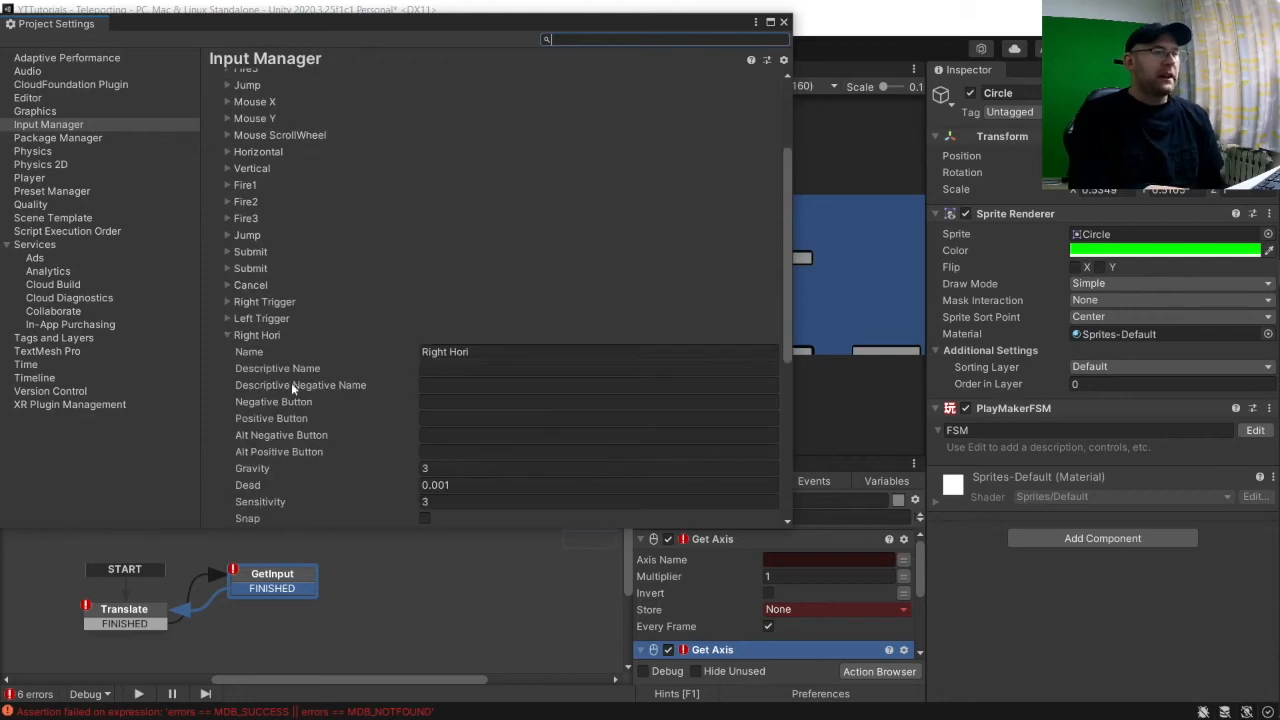
{"action": "left_click_drag", "start_coordinate": [502, 353], "coordinate": [328, 334]}
{"action": "key", "text": "ctrl+c"}
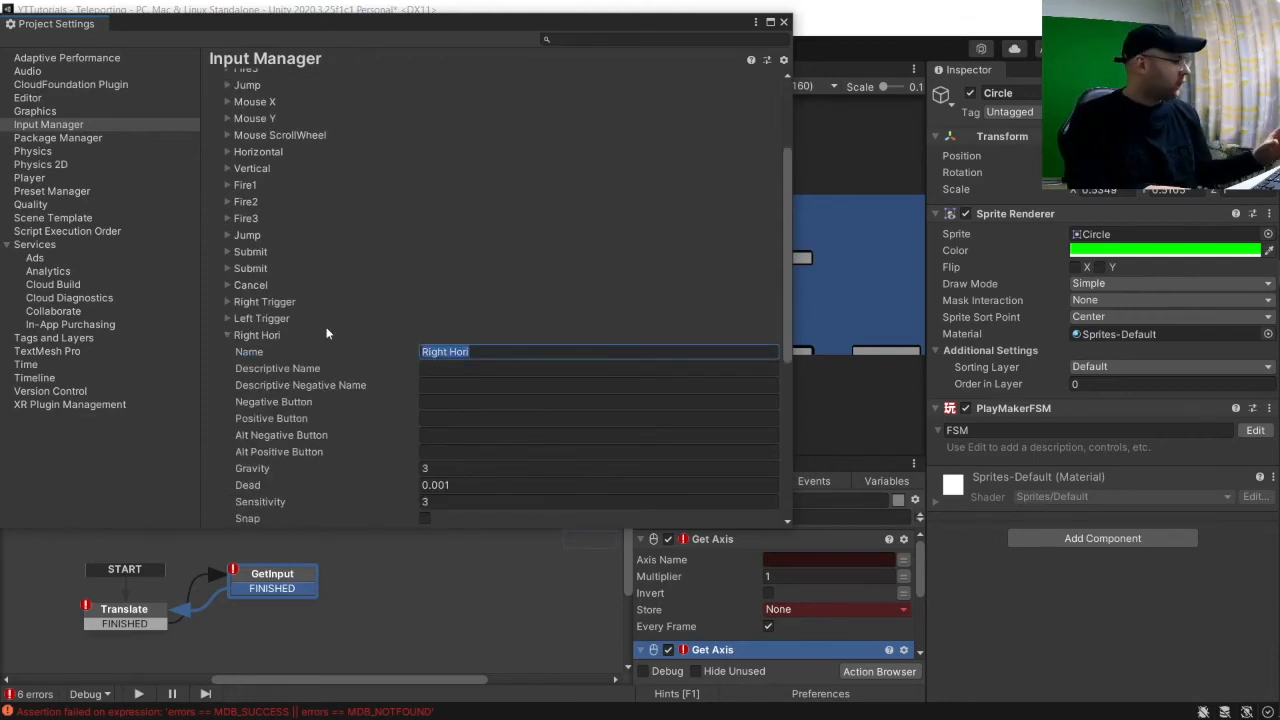
{"action": "left_click", "coordinate": [808, 559]}
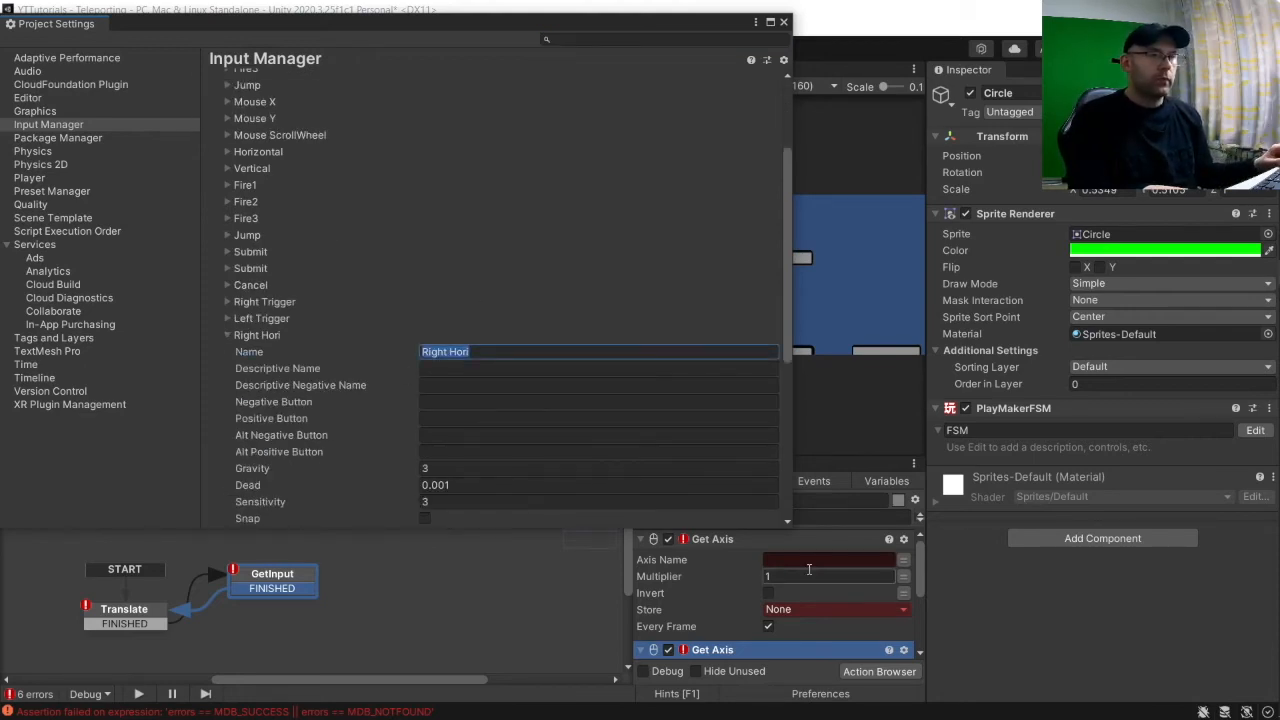
{"action": "key", "text": "ctrl+v"}
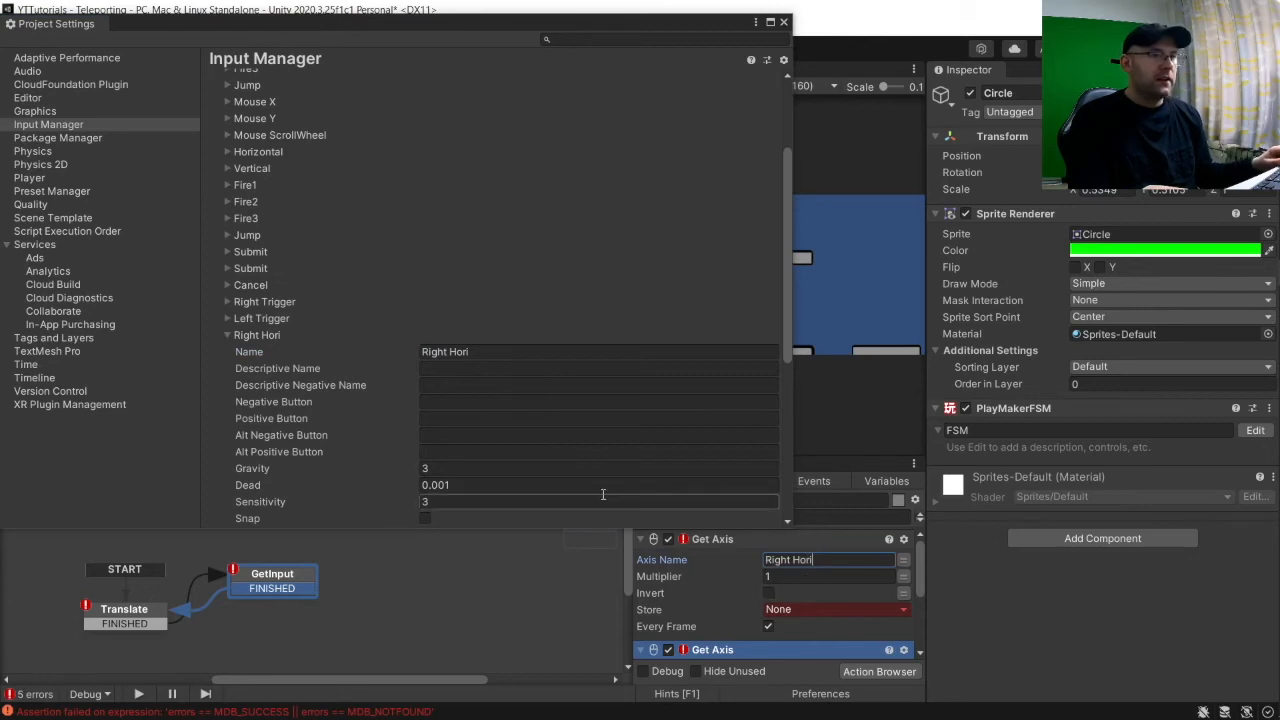
Copy the name Right Vert from the Input Manager into the second Get Axis action's Axis Name.
{"action": "scroll", "coordinate": [420, 454], "scroll_direction": "down", "scroll_amount": 5}
{"action": "scroll", "coordinate": [487, 462], "scroll_direction": "down", "scroll_amount": 5}
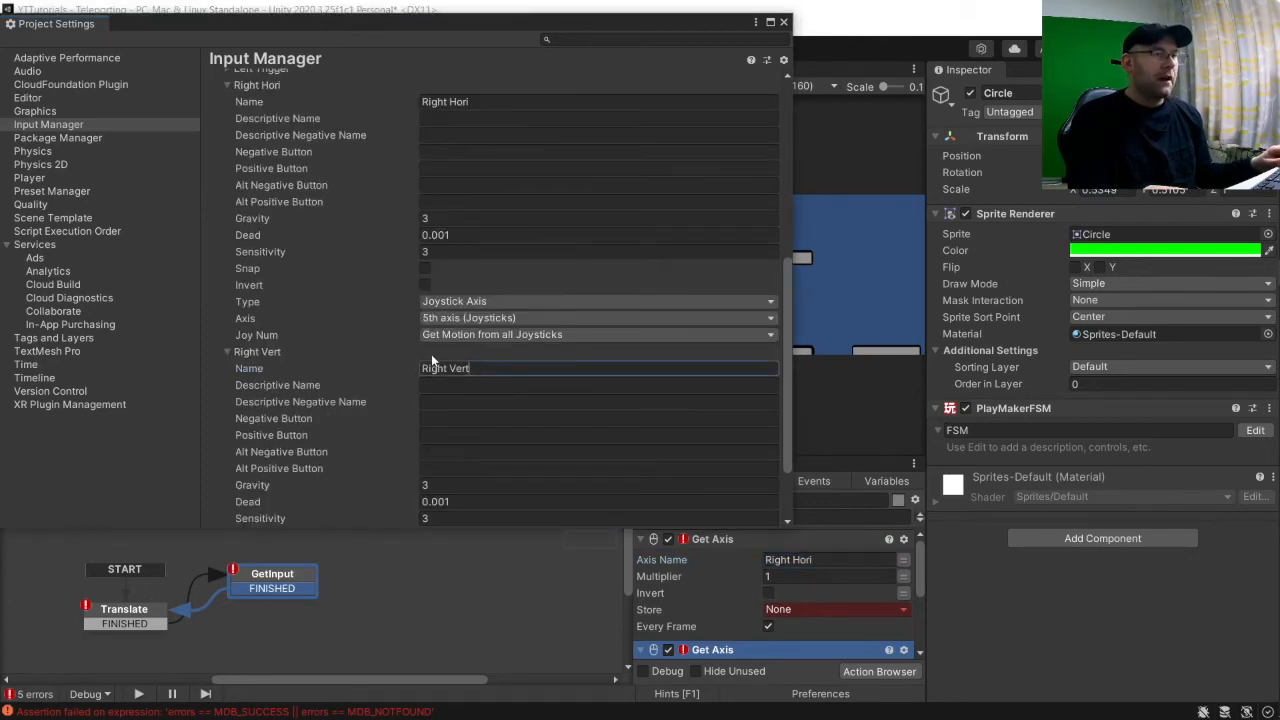
{"action": "left_click_drag", "start_coordinate": [498, 368], "coordinate": [324, 345]}
{"action": "key", "text": "ctrl+c"}
{"action": "scroll", "coordinate": [800, 600], "scroll_direction": "down", "scroll_amount": 3}
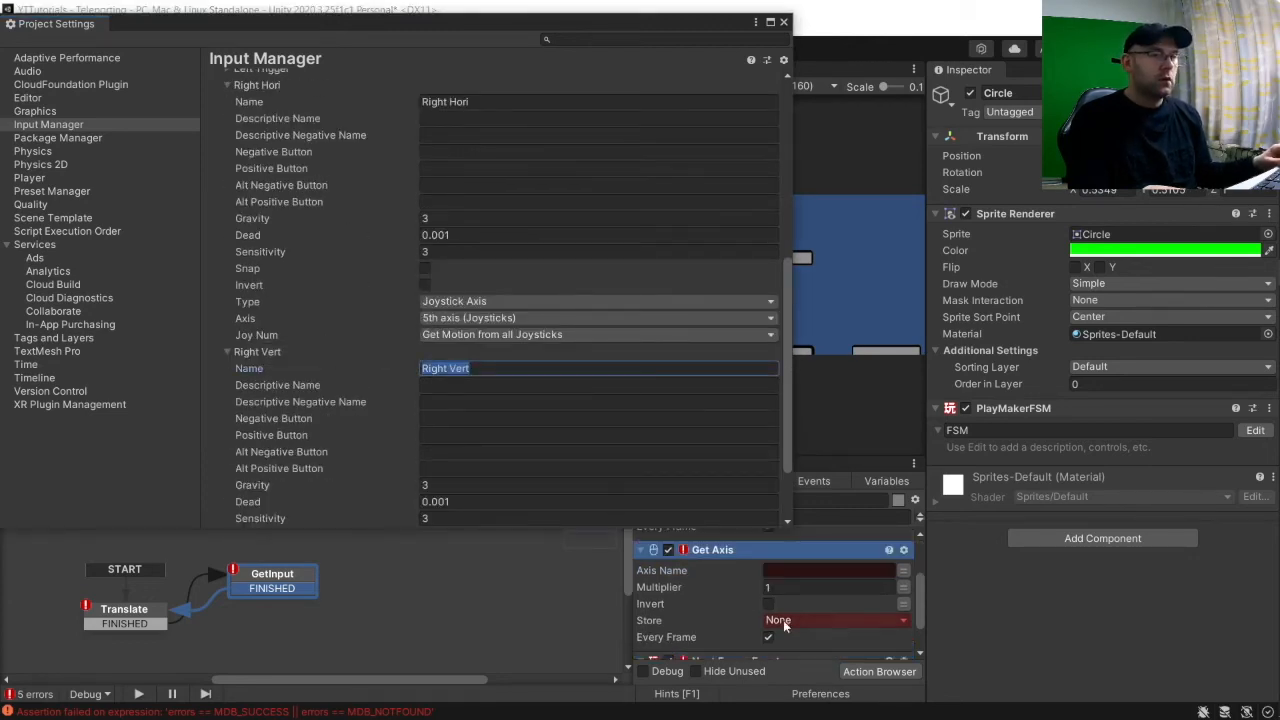
{"action": "left_click", "coordinate": [808, 570]}
{"action": "key", "text": "ctrl+v"}
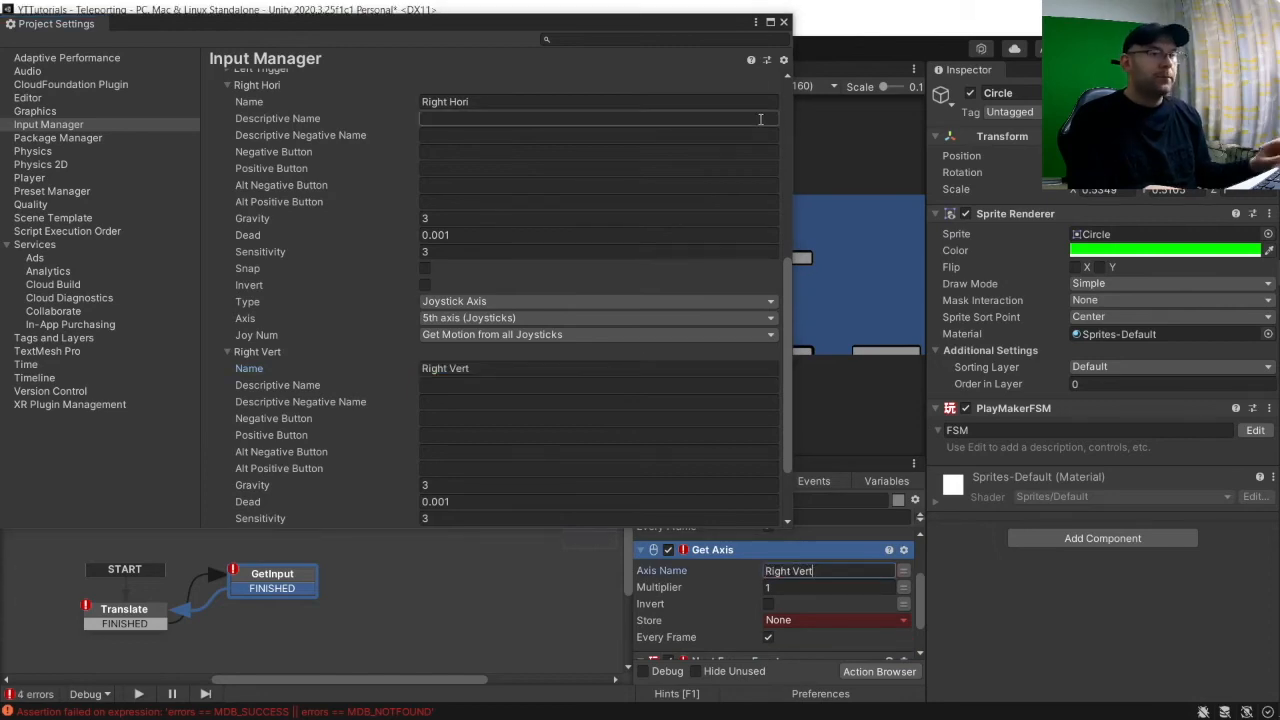
Close the Project Settings and store the first Get Axis action's value in a new global variable named Hori.
{"action": "left_click", "coordinate": [784, 22]}
{"action": "scroll", "coordinate": [815, 590], "scroll_direction": "up", "scroll_amount": 3}
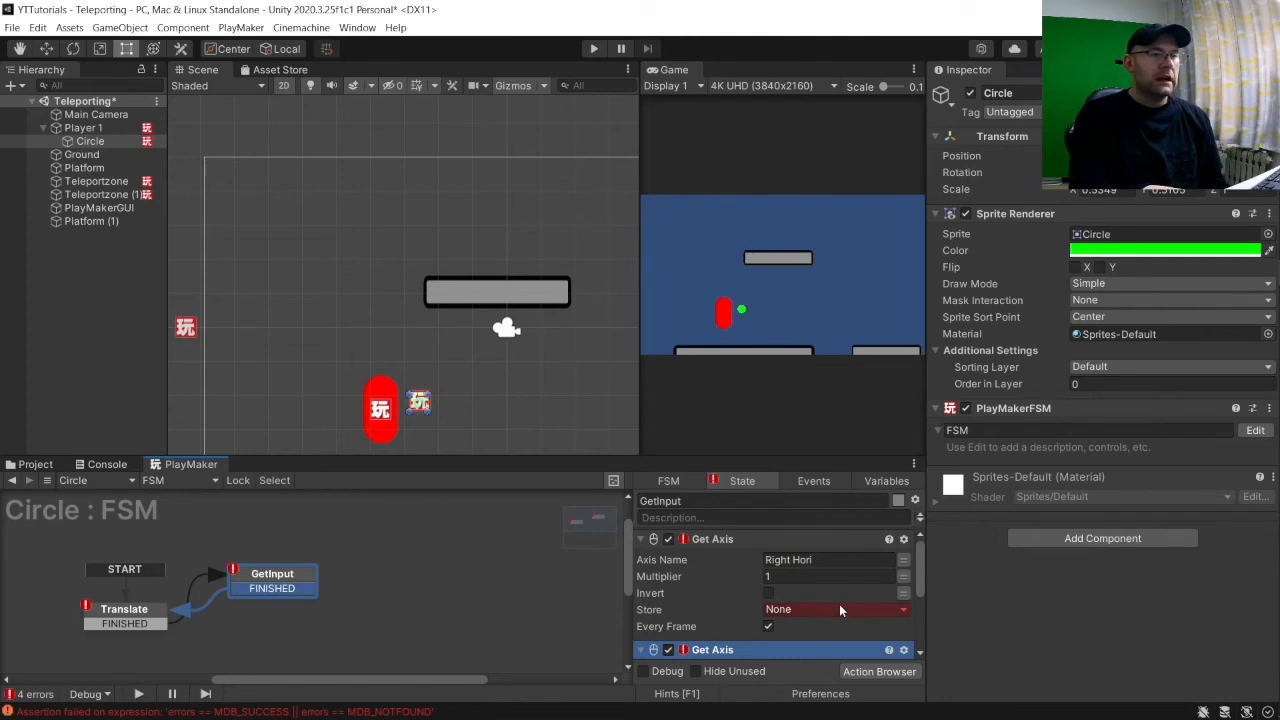
{"action": "left_click", "coordinate": [839, 609]}
{"action": "mouse_move", "coordinate": [839, 644]}
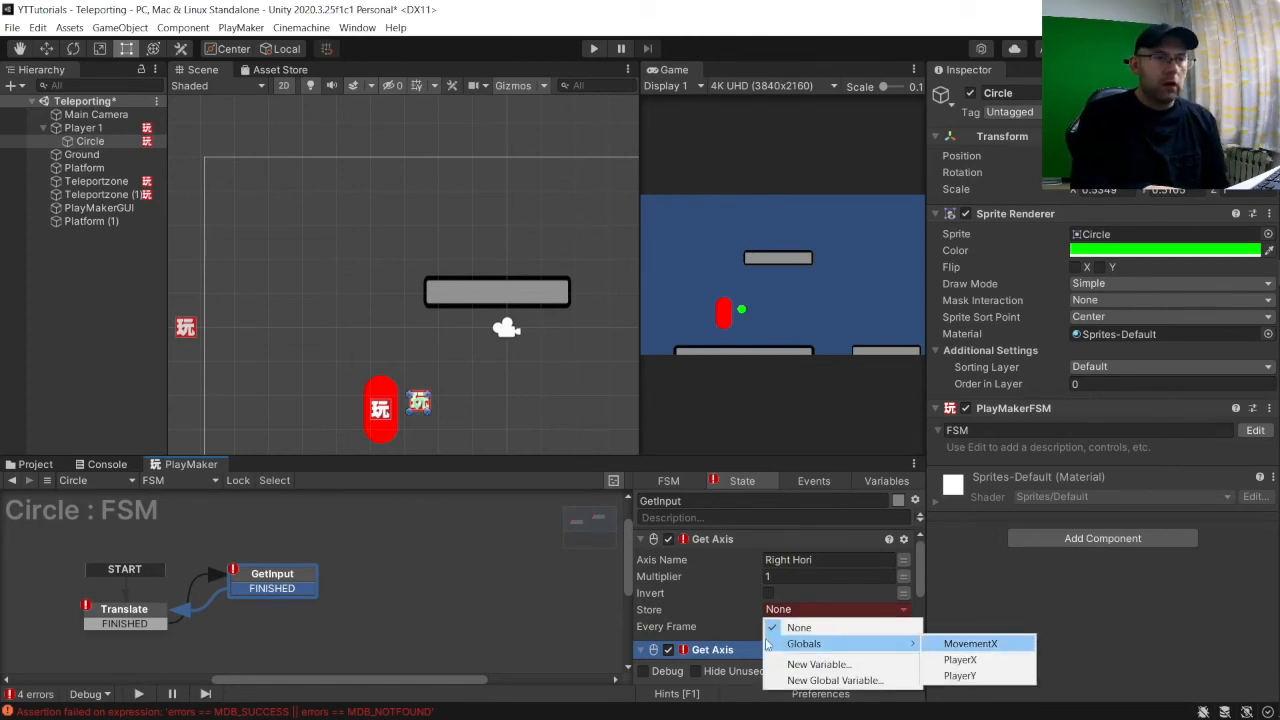
{"action": "left_click", "coordinate": [808, 680]}
{"action": "type", "text": "Hori"}
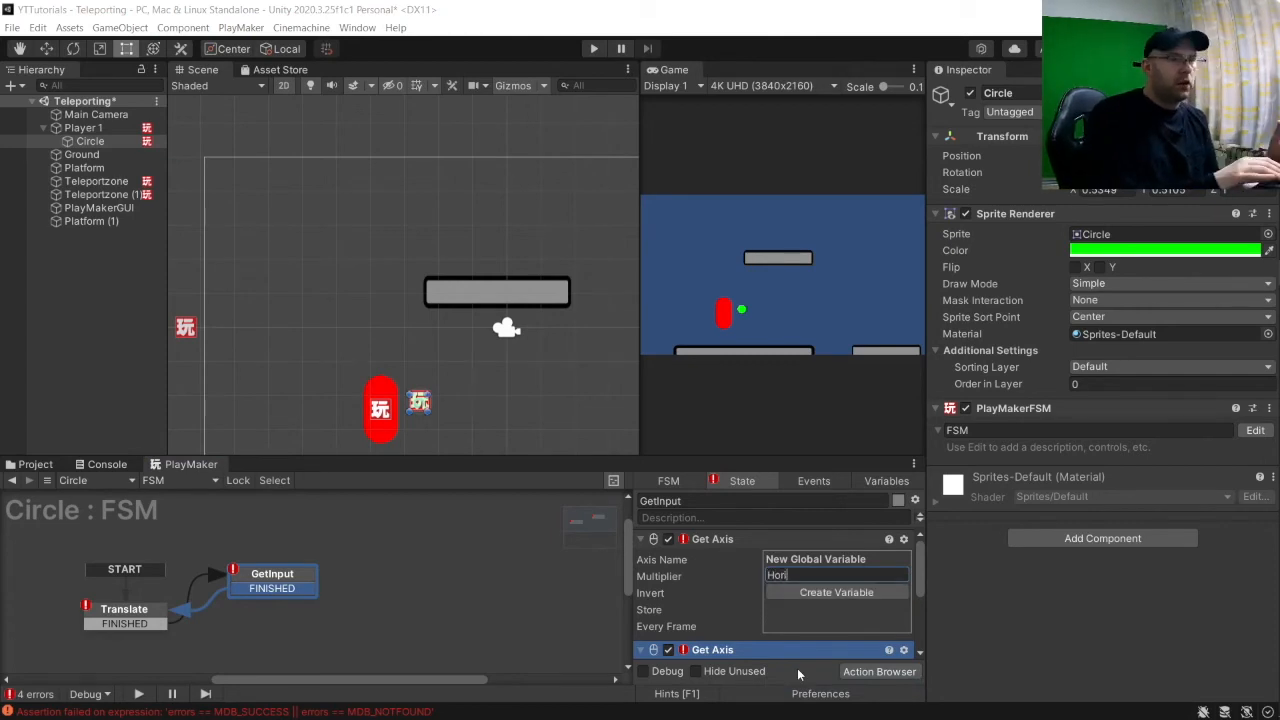
{"action": "key", "text": "Return"}
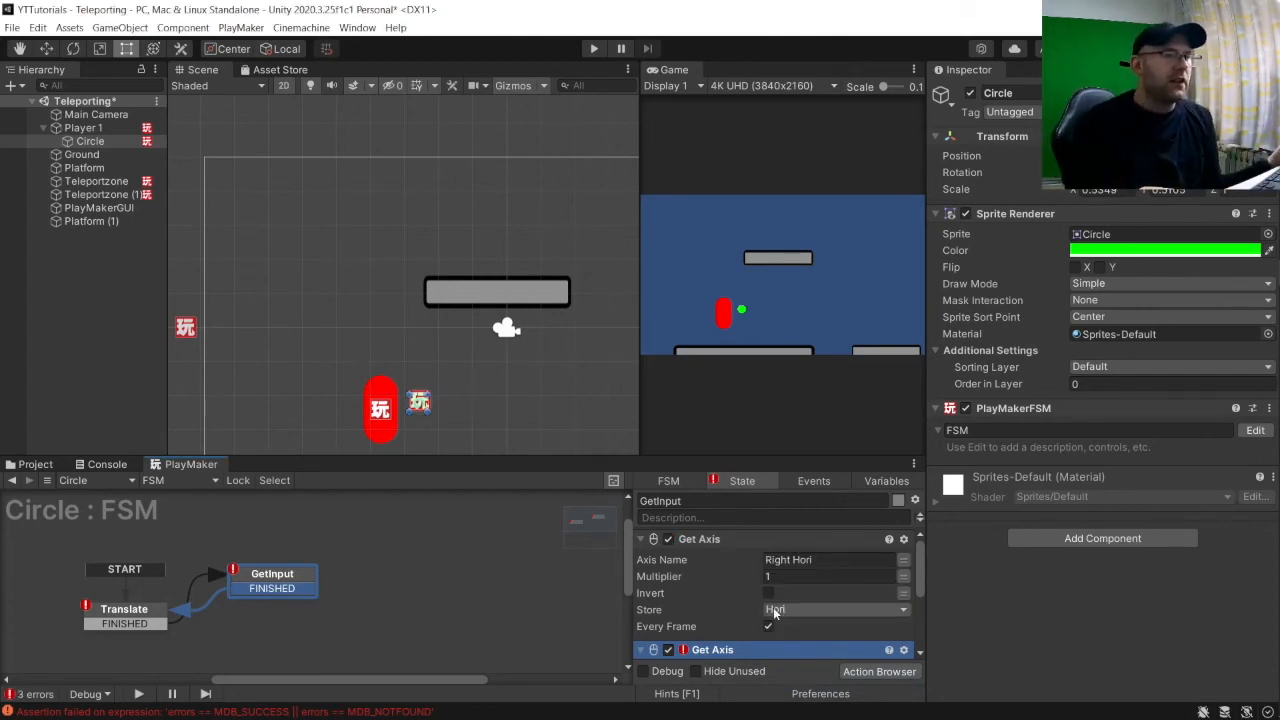
Set the Right Hori Get Axis action's Multiplier to 8 and enable Invert.
{"action": "left_click", "coordinate": [785, 577]}
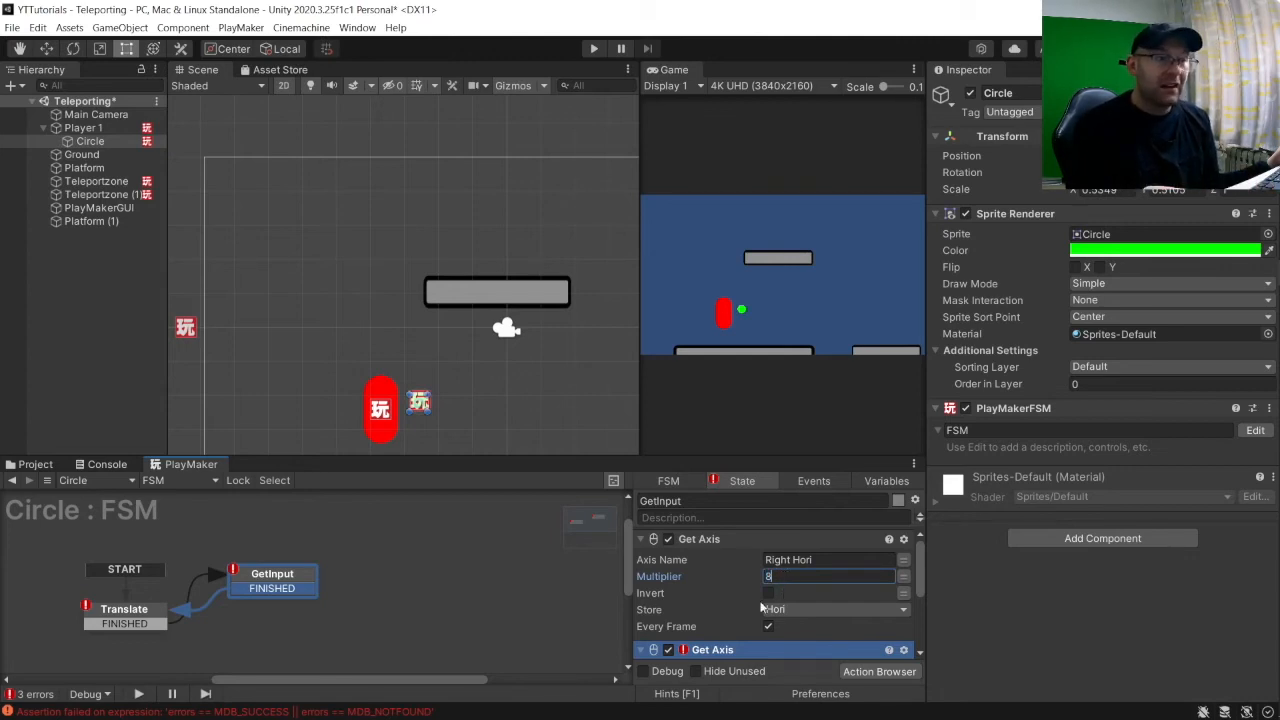
{"action": "type", "text": "8"}
{"action": "key", "text": "Return"}
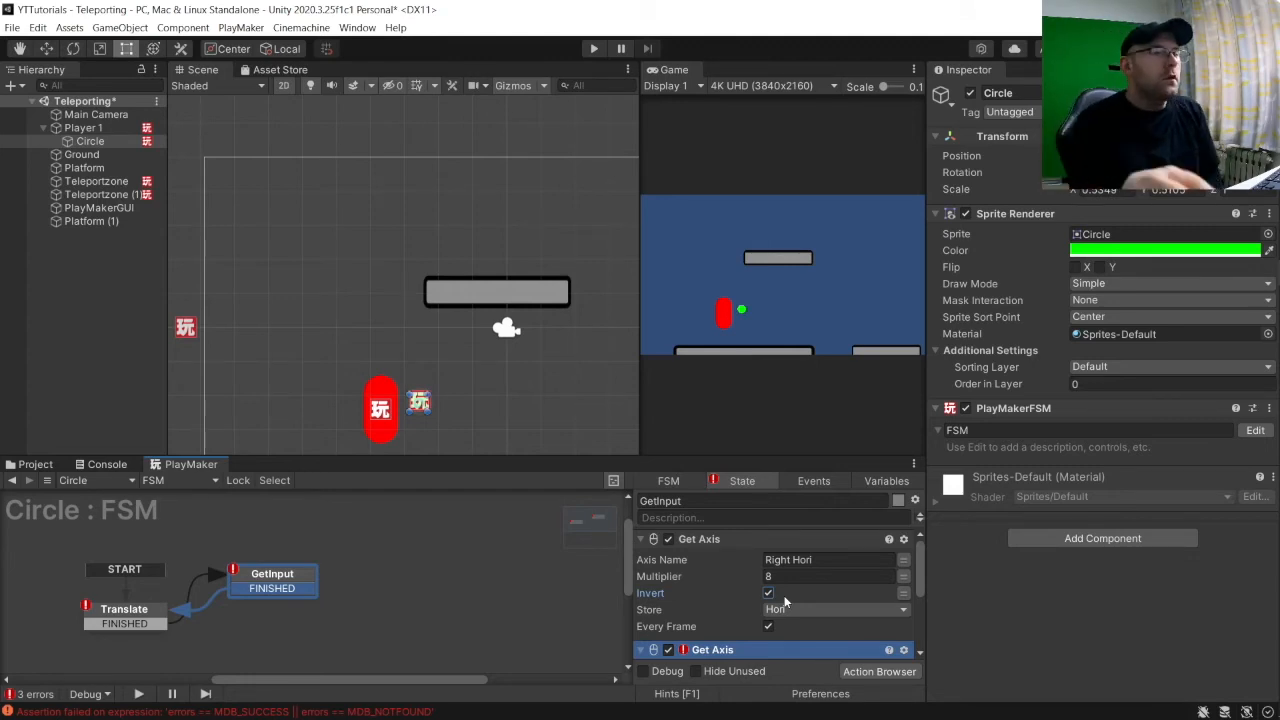
Set the Right Vert Get Axis action's Multiplier to 8 and store its value in a new global variable named Vert.
{"action": "scroll", "coordinate": [806, 600], "scroll_direction": "down", "scroll_amount": 3}
{"action": "left_click", "coordinate": [810, 587]}
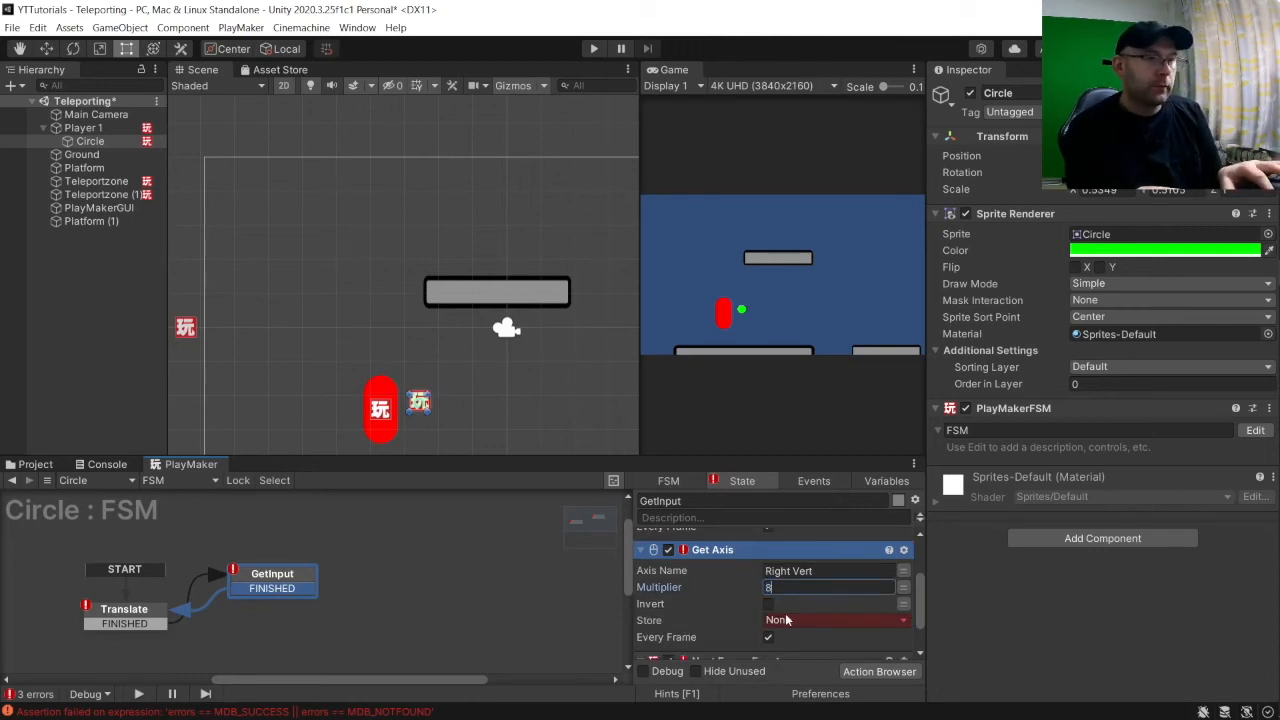
{"action": "left_click", "coordinate": [836, 622]}
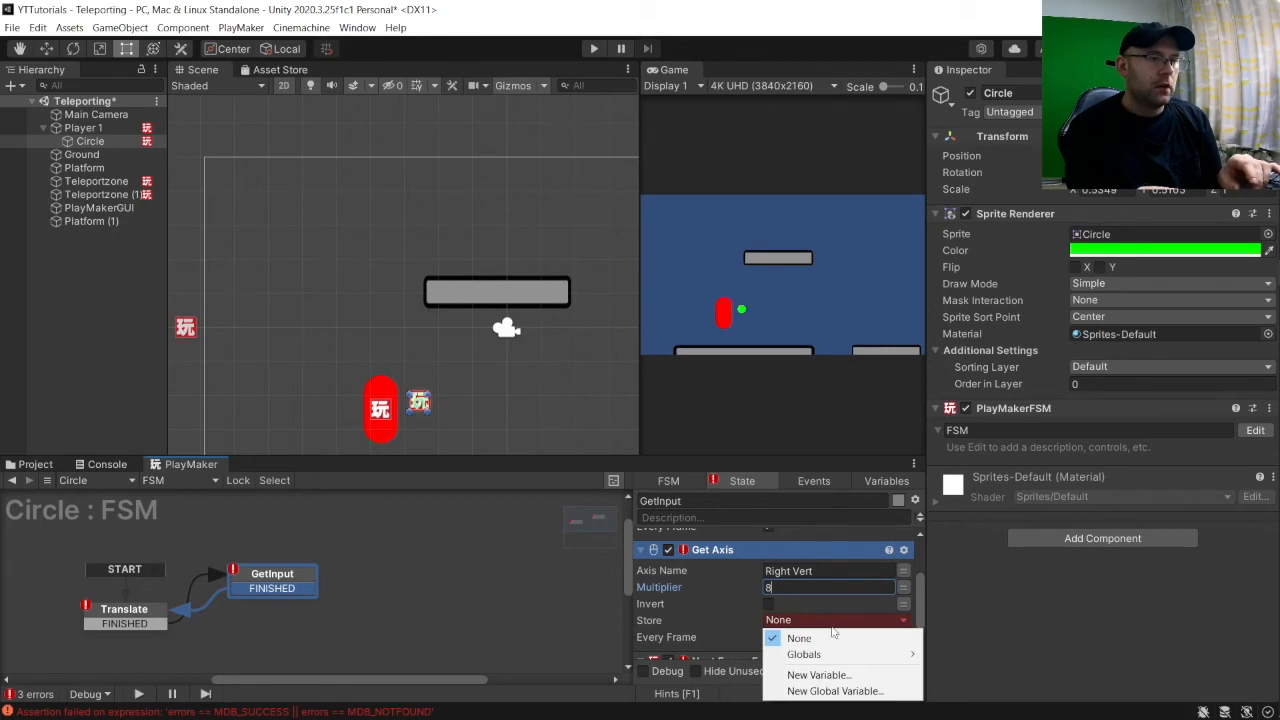
{"action": "left_click", "coordinate": [828, 690]}
{"action": "type", "text": "Vert"}
{"action": "key", "text": "Return"}
Make the GetInput state's Next Frame Event send the FINISHED event.
{"action": "scroll", "coordinate": [795, 636], "scroll_direction": "down", "scroll_amount": 2}
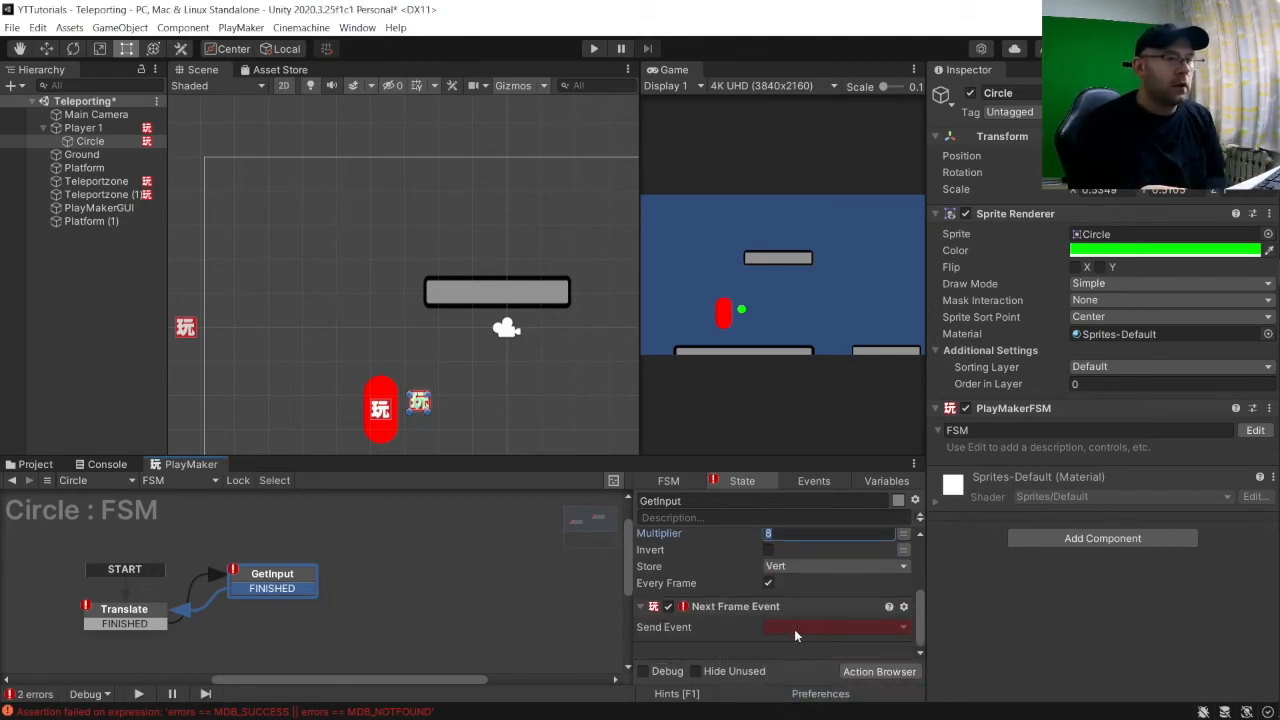
{"action": "left_click", "coordinate": [795, 627]}
{"action": "left_click", "coordinate": [800, 552]}
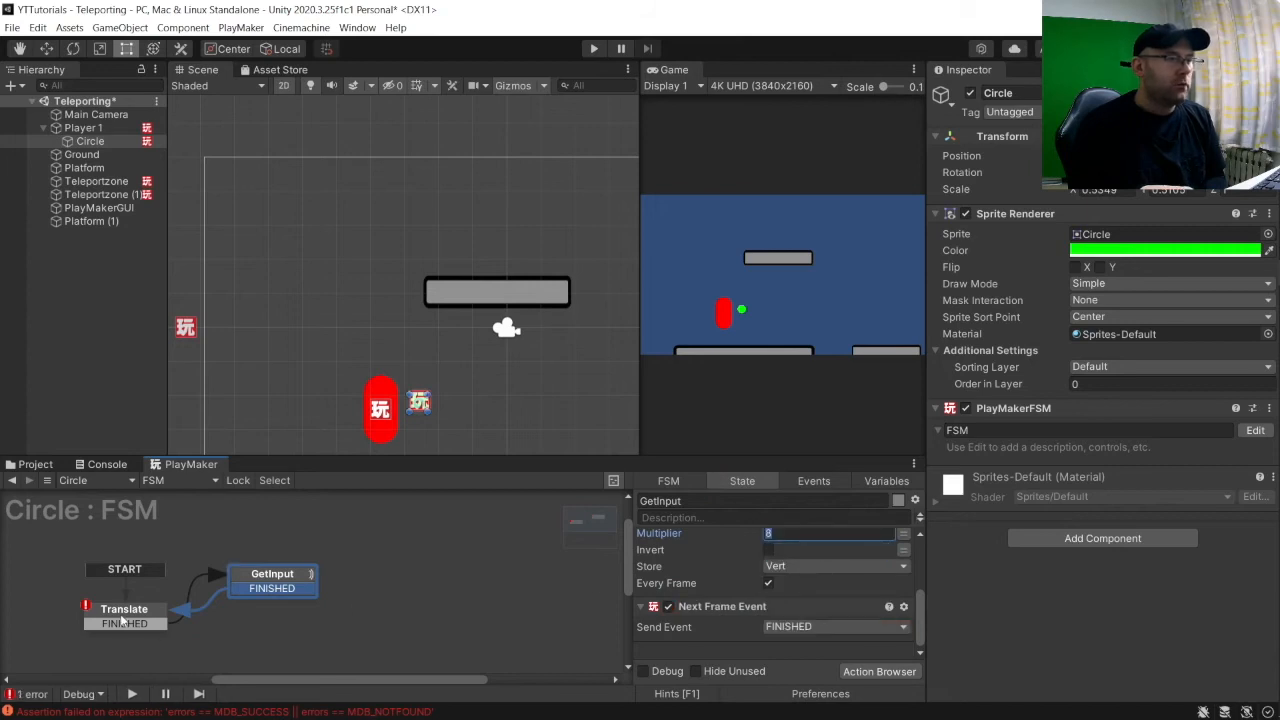
In the Translate state, place the Translate action before Next Frame Event and set its X to global Vert and Y to global Hori.
{"action": "left_click", "coordinate": [125, 620]}
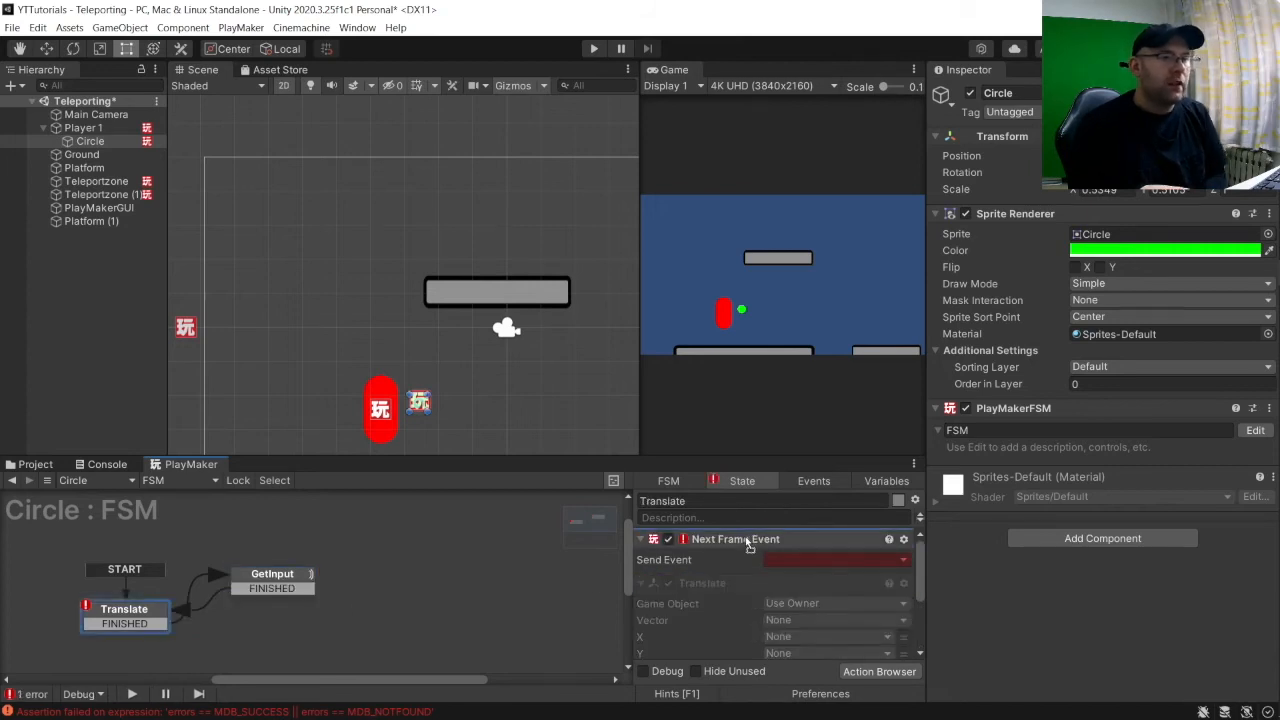
{"action": "left_click_drag", "start_coordinate": [745, 543], "coordinate": [746, 540]}
{"action": "left_click", "coordinate": [790, 593]}
{"action": "mouse_move", "coordinate": [830, 627]}
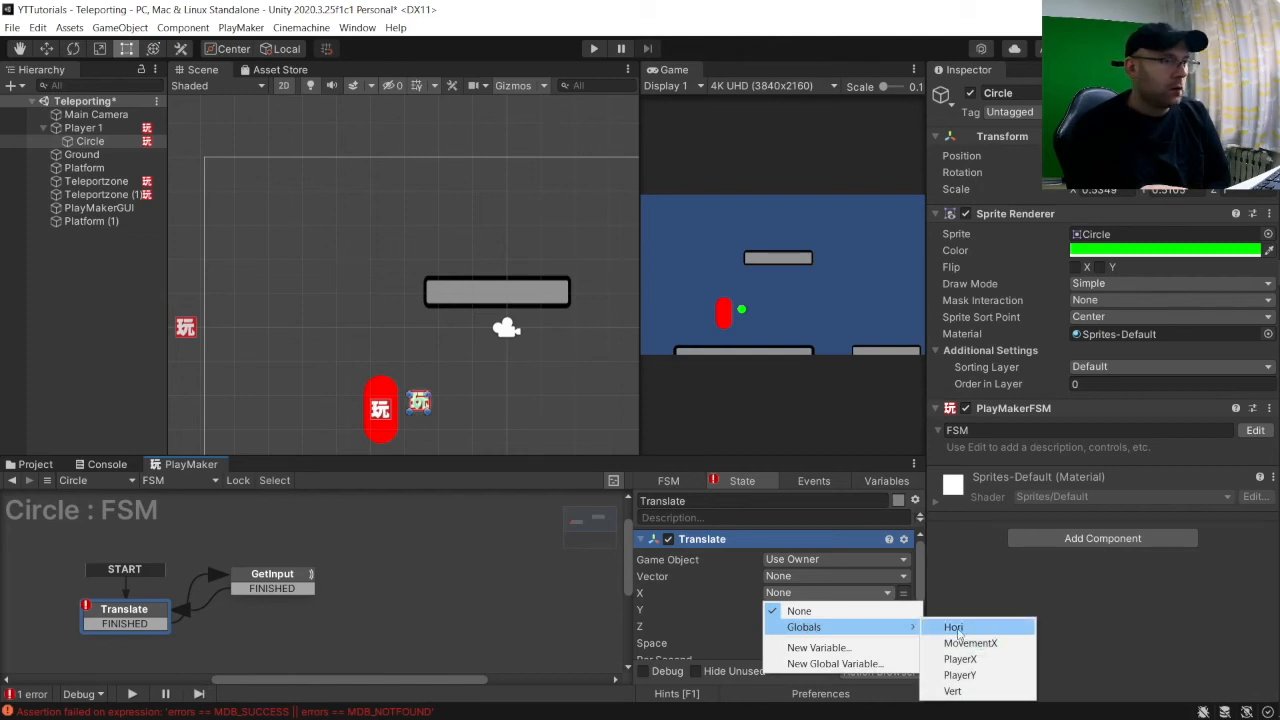
{"action": "left_click", "coordinate": [952, 691]}
{"action": "left_click", "coordinate": [818, 609]}
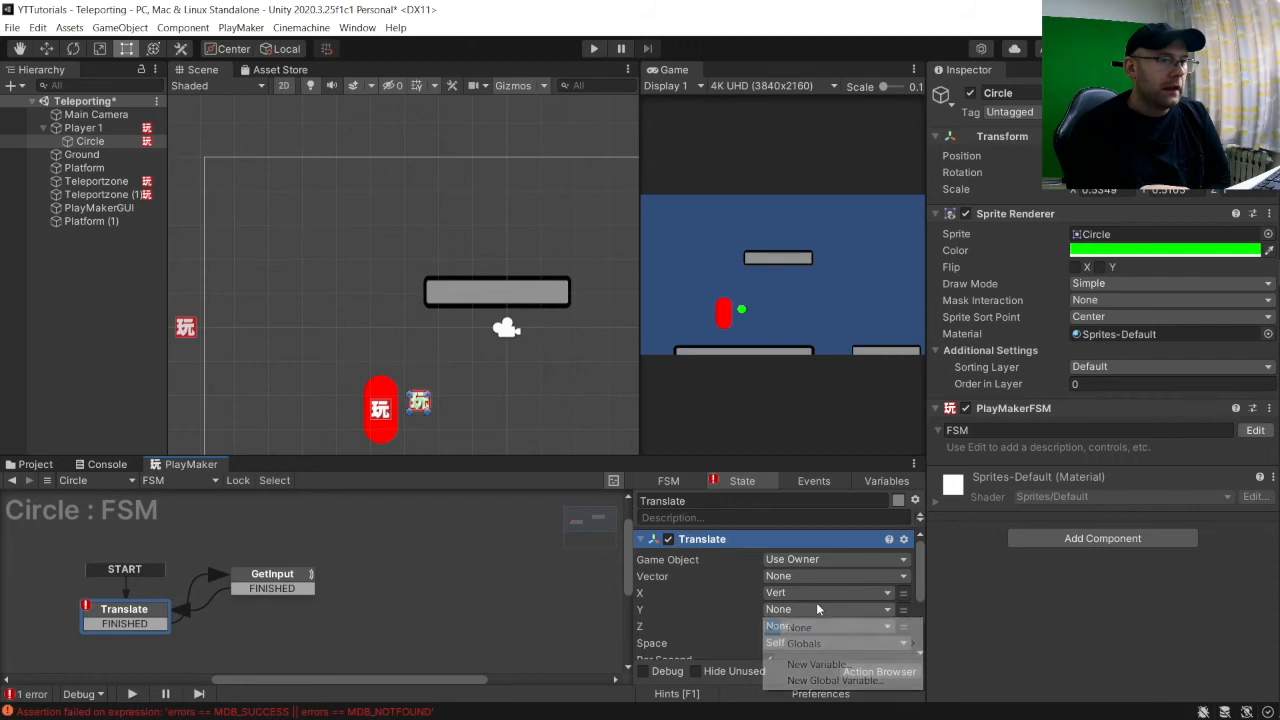
{"action": "mouse_move", "coordinate": [826, 644]}
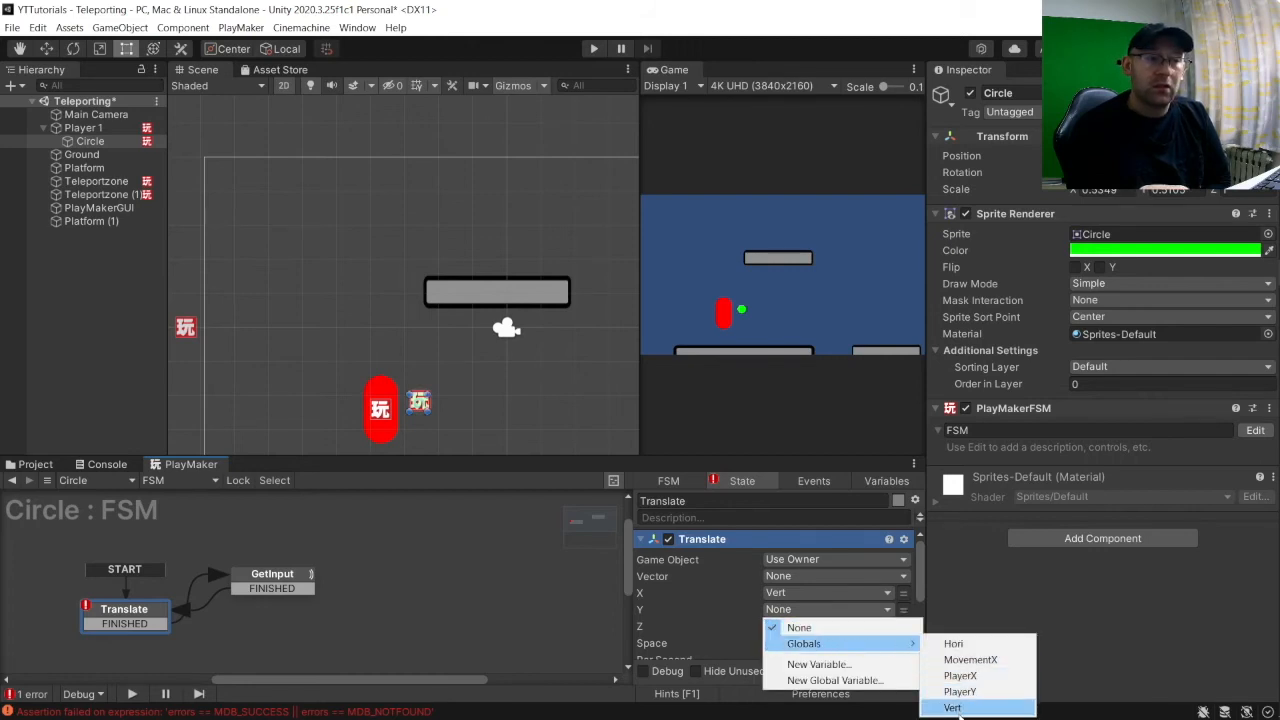
{"action": "left_click", "coordinate": [953, 644]}
Make the Translate state's Next Frame Event send the FINISHED event.
{"action": "scroll", "coordinate": [788, 616], "scroll_direction": "down", "scroll_amount": 3}
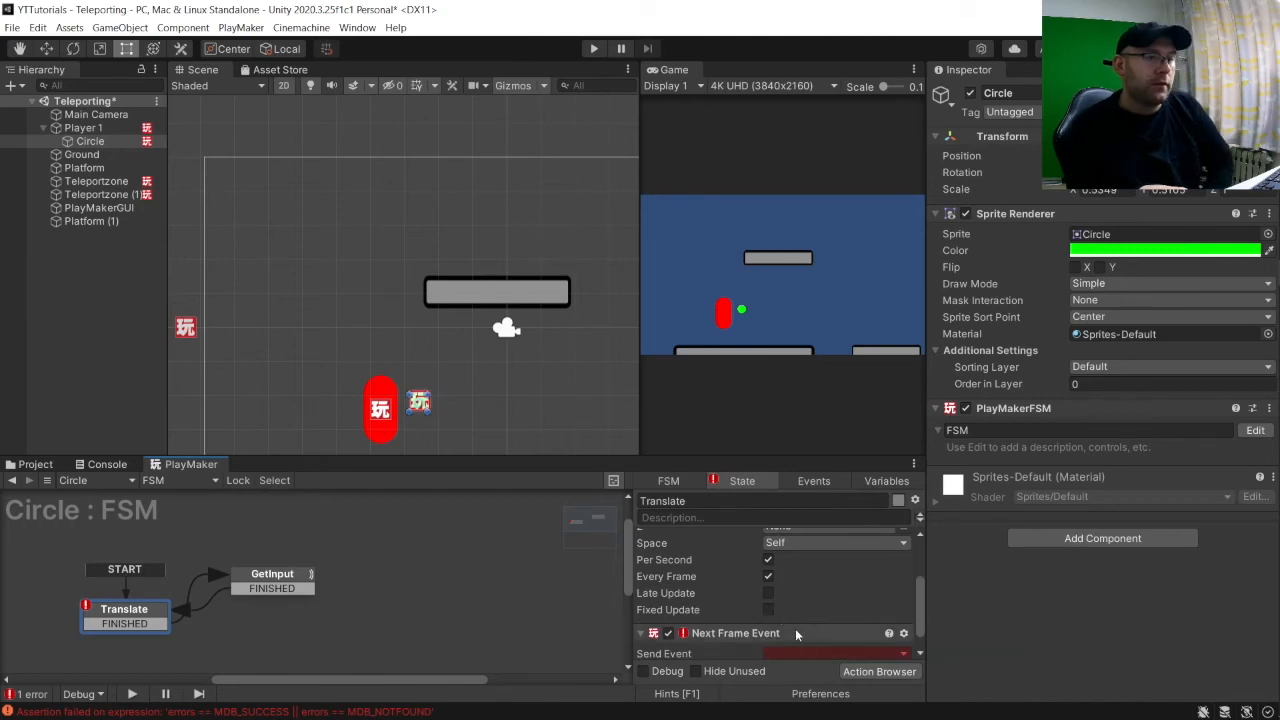
{"action": "left_click", "coordinate": [804, 654]}
{"action": "left_click", "coordinate": [800, 582]}
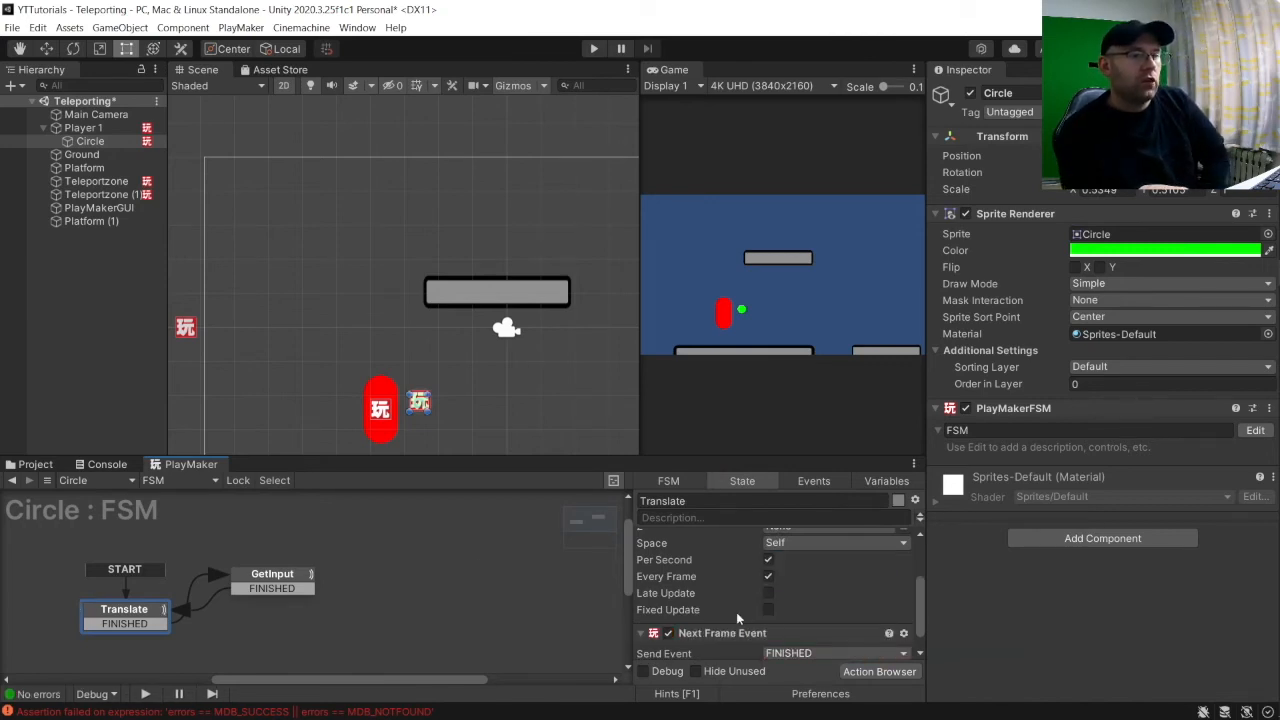
Run the game to test the circle's movement, and stop it.
{"action": "left_click", "coordinate": [594, 48]}
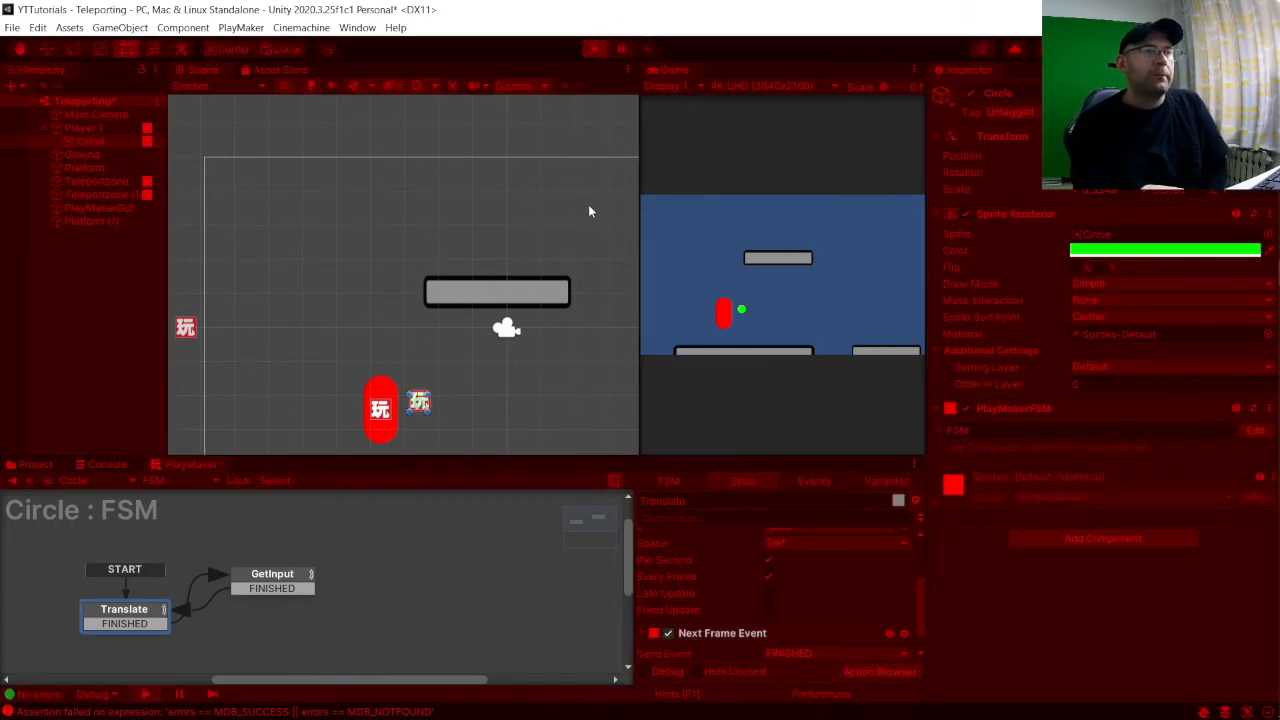
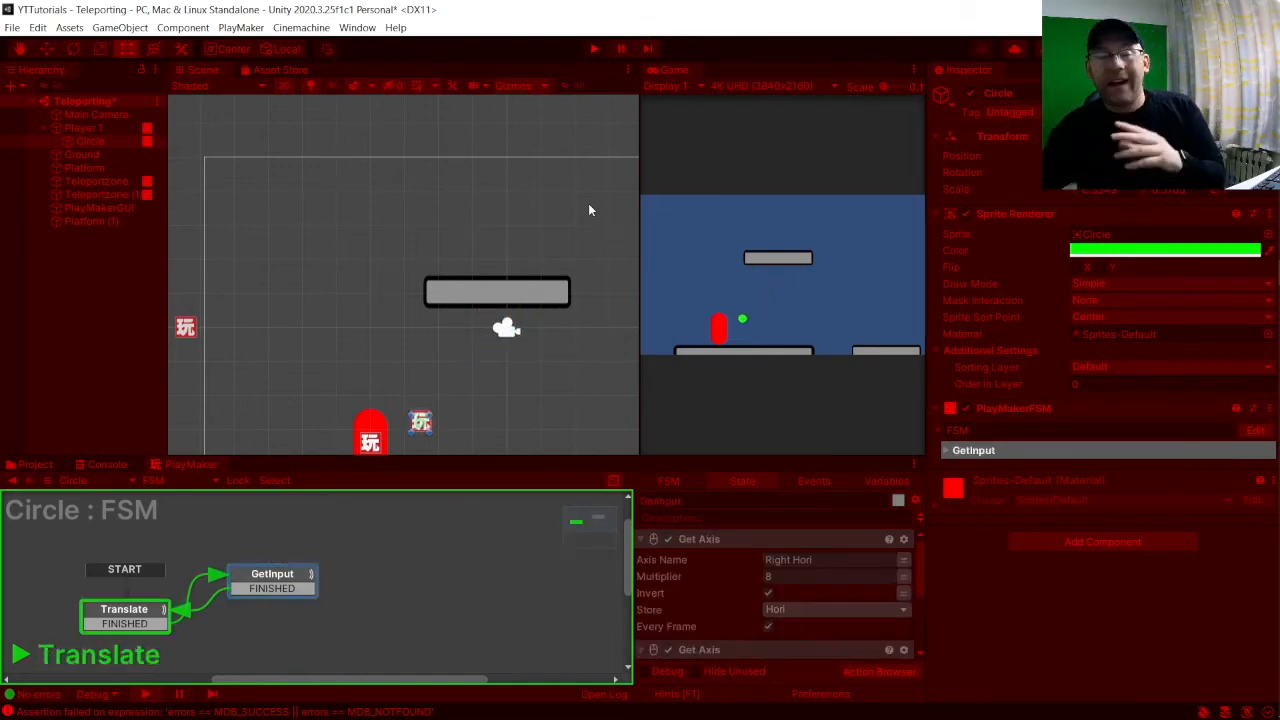
{"action": "left_click", "coordinate": [594, 48]}
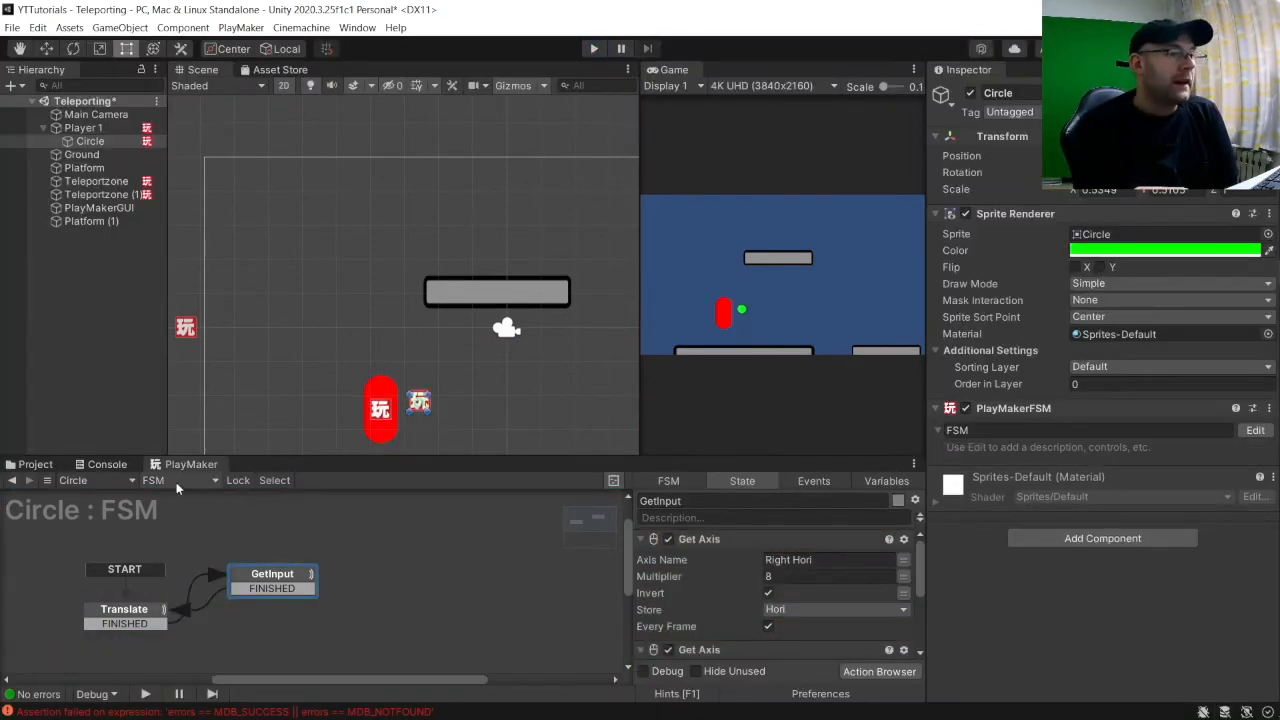
Rename the circle's FSM as TargetMovement.
{"action": "left_click", "coordinate": [1045, 430]}
{"action": "type", "text": "TargetMove"}
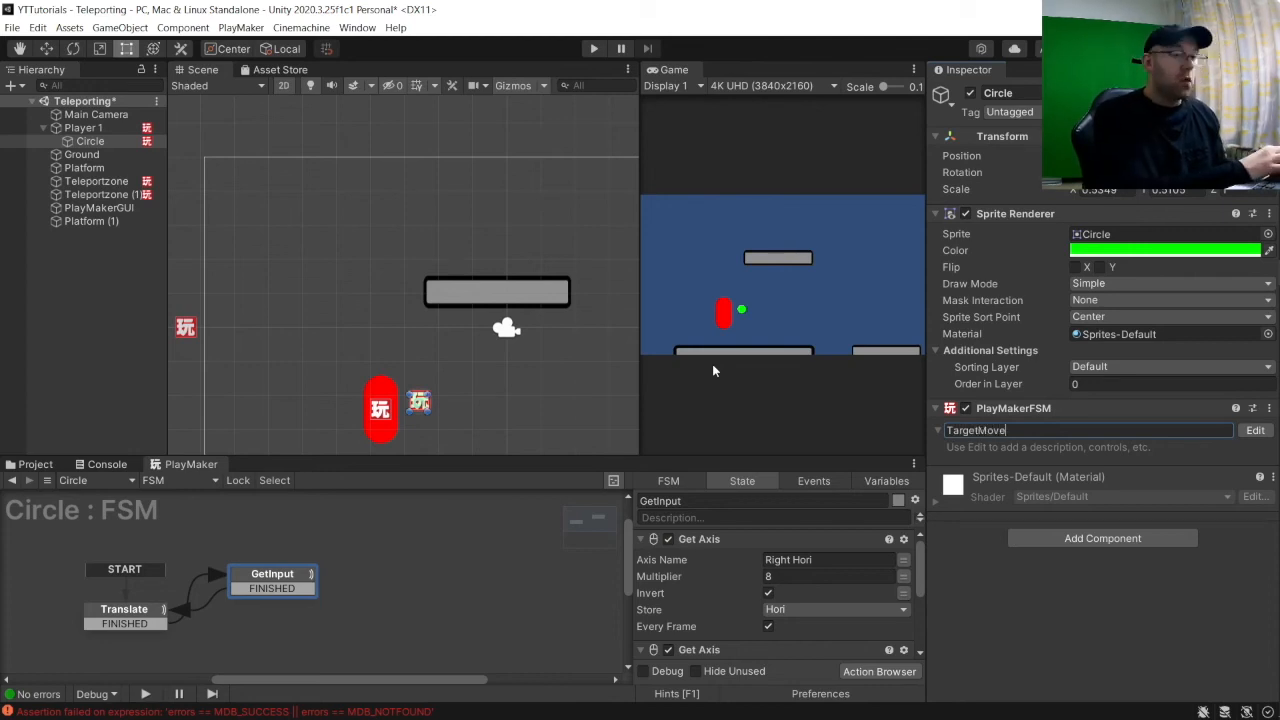
{"action": "type", "text": "ment"}
{"action": "key", "text": "Return"}
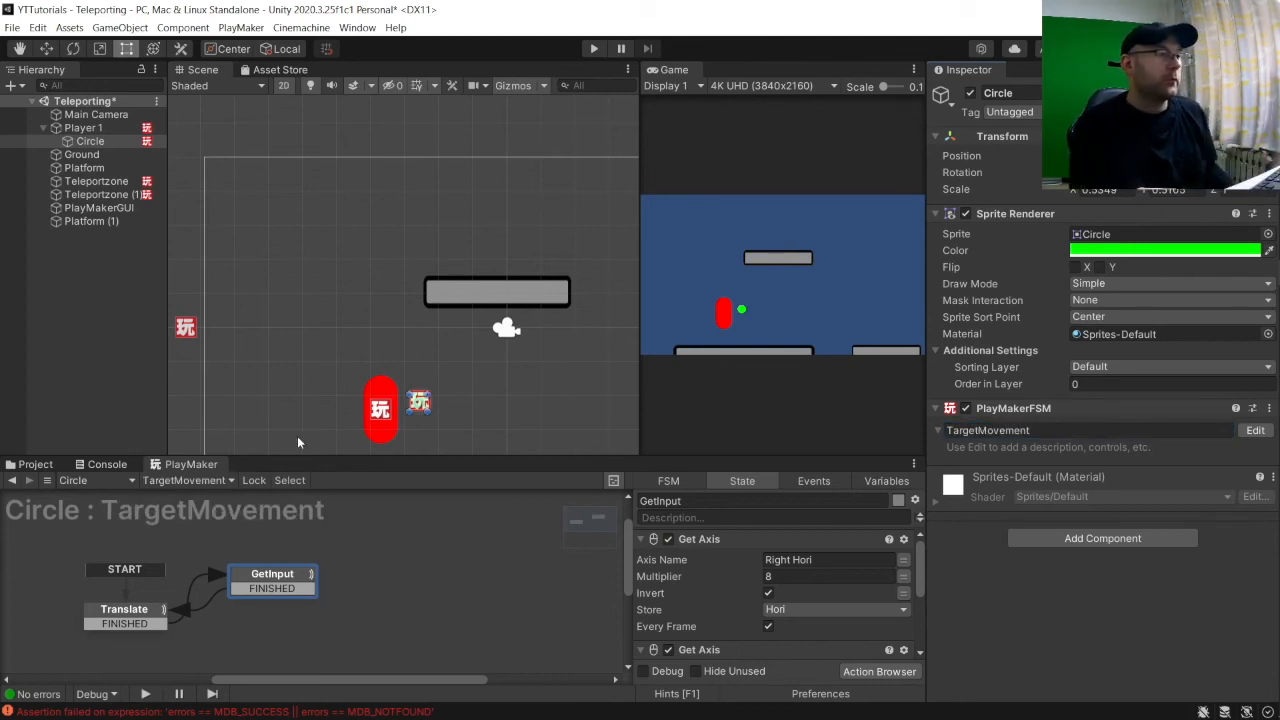
Add a second FSM named GetPos to the circle and rename its initial state as GetPos.
{"action": "left_click", "coordinate": [192, 480]}
{"action": "mouse_move", "coordinate": [210, 519]}
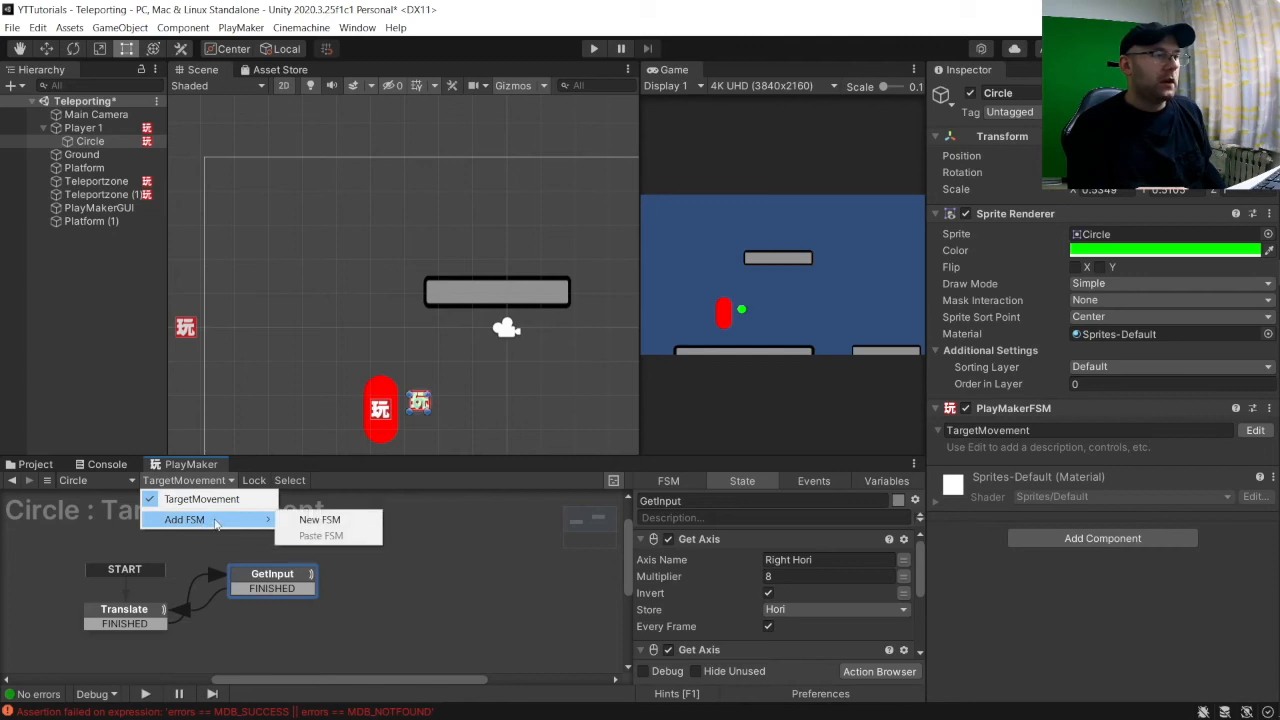
{"action": "left_click", "coordinate": [318, 519]}
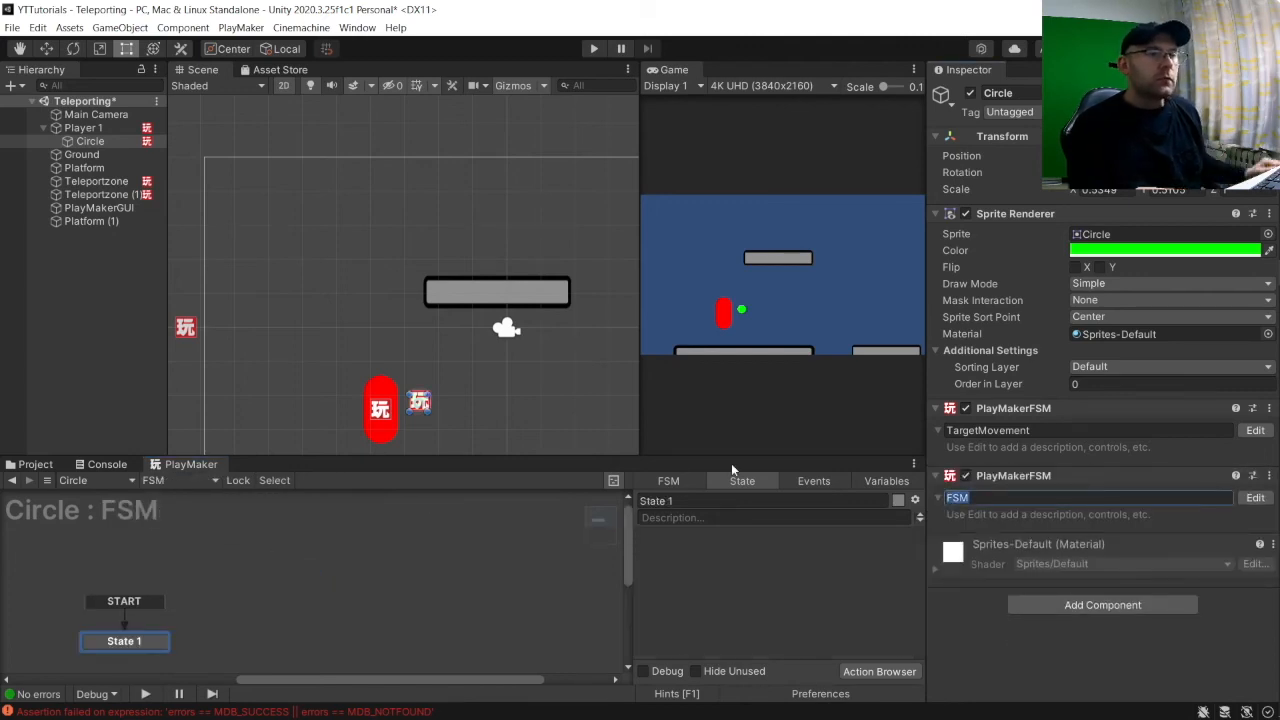
{"action": "type", "text": "Get"}
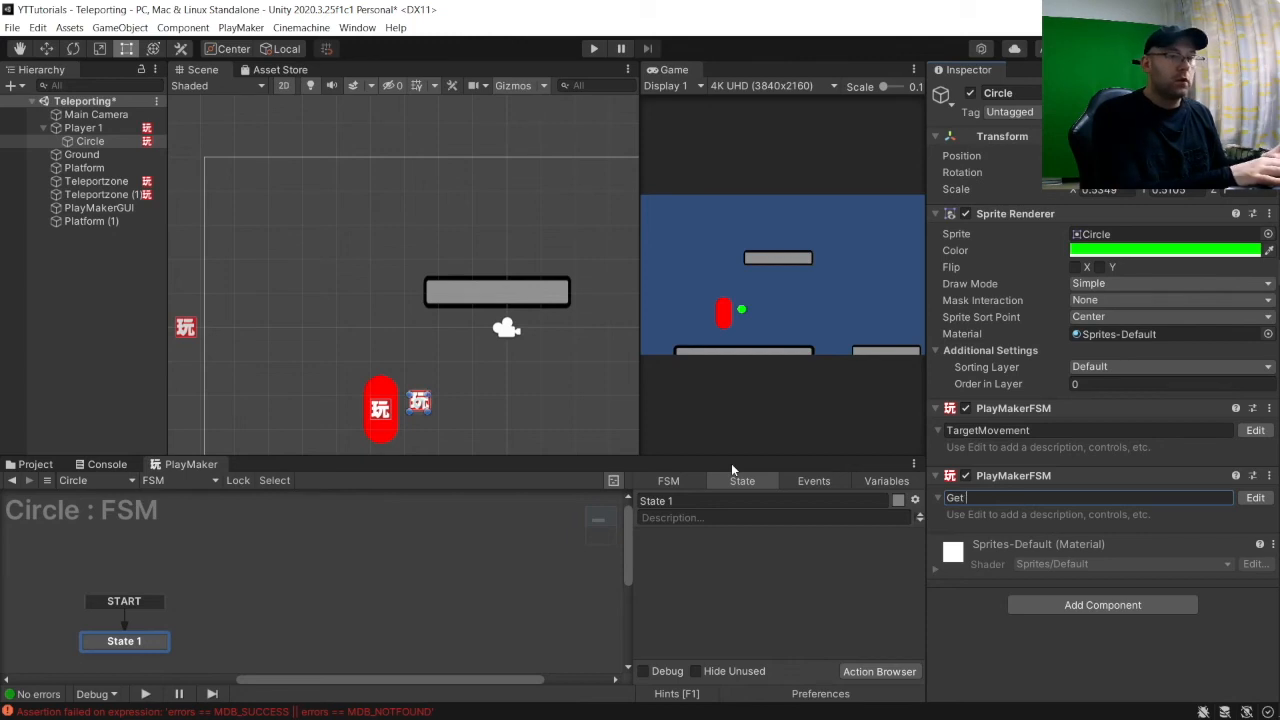
{"action": "type", "text": "Pos"}
{"action": "key", "text": "Return"}
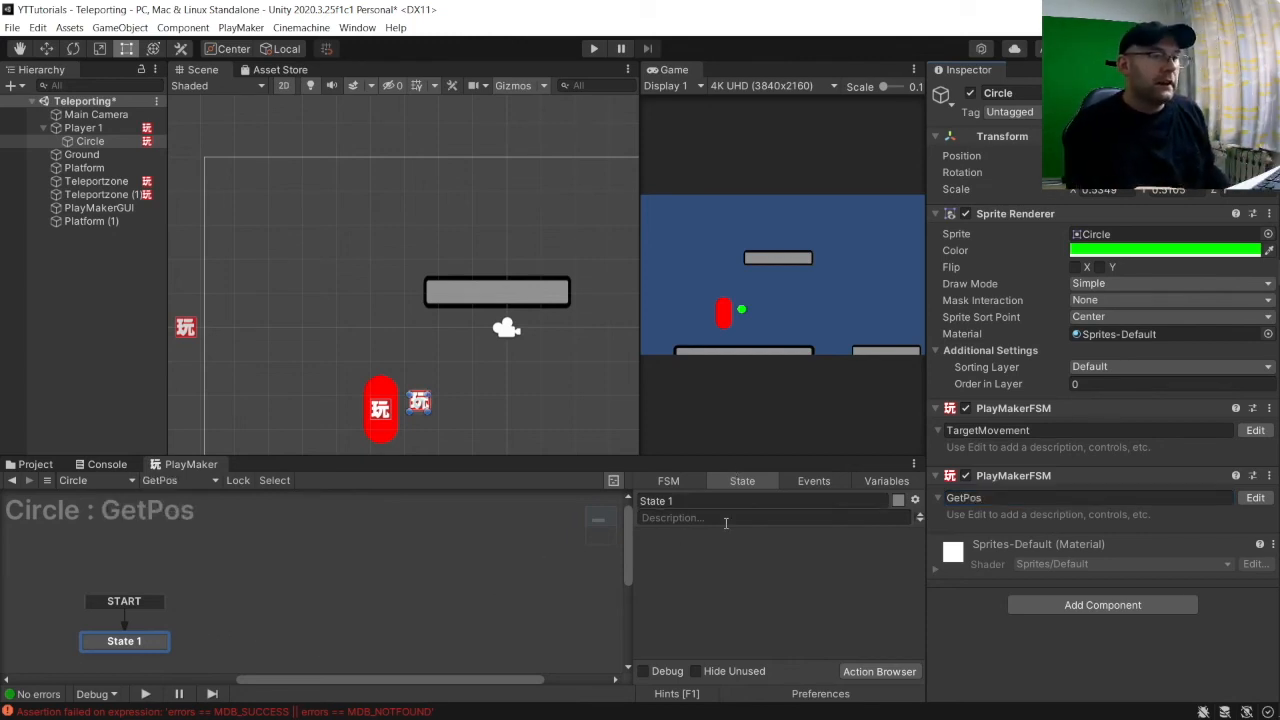
{"action": "left_click", "coordinate": [708, 502]}
{"action": "type", "text": "GetPos"}
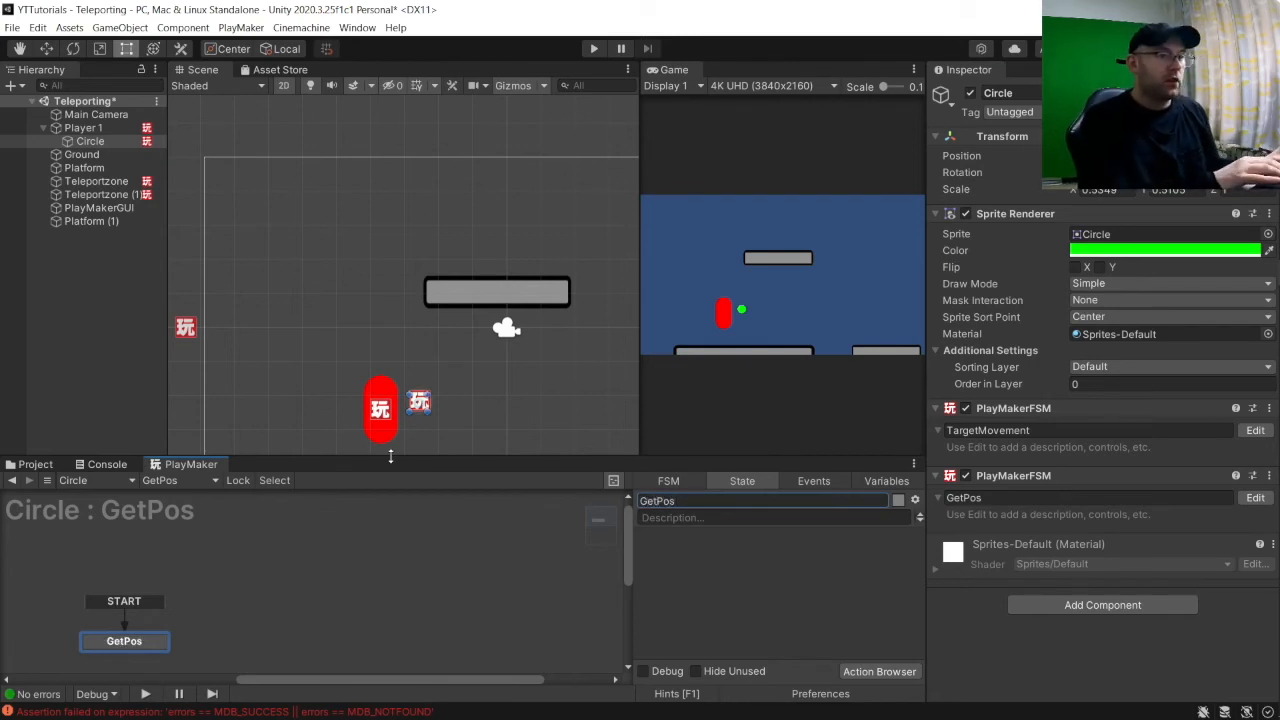
Add a Get Position 2d action to the GetPos state and close the action browser.
{"action": "left_click", "coordinate": [880, 668]}
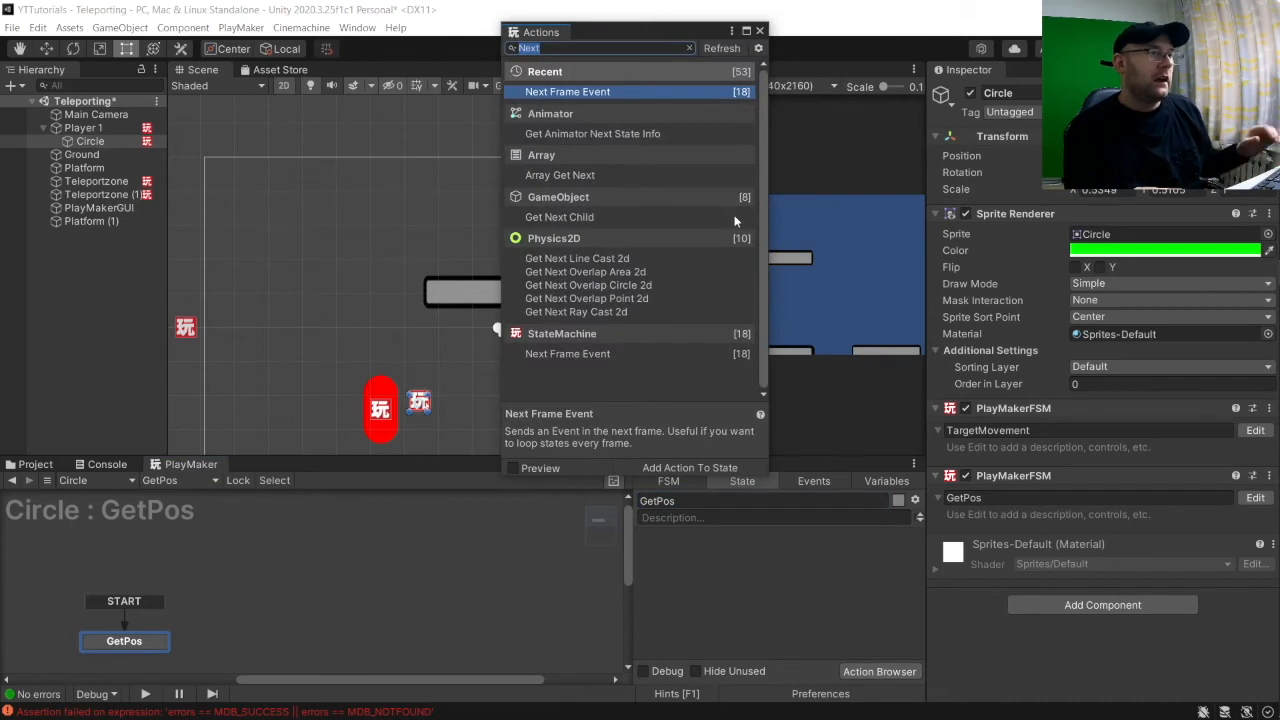
{"action": "type", "text": "get"}
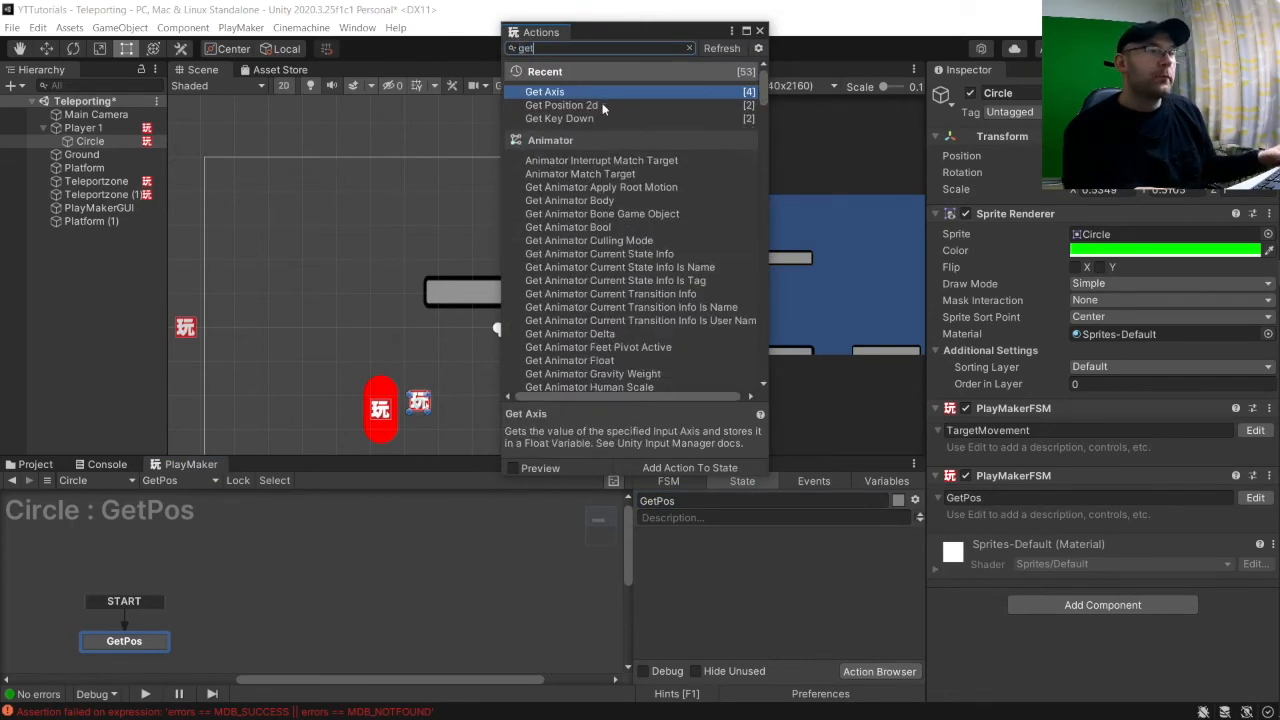
{"action": "double_click", "coordinate": [605, 104]}
{"action": "left_click", "coordinate": [761, 30]}
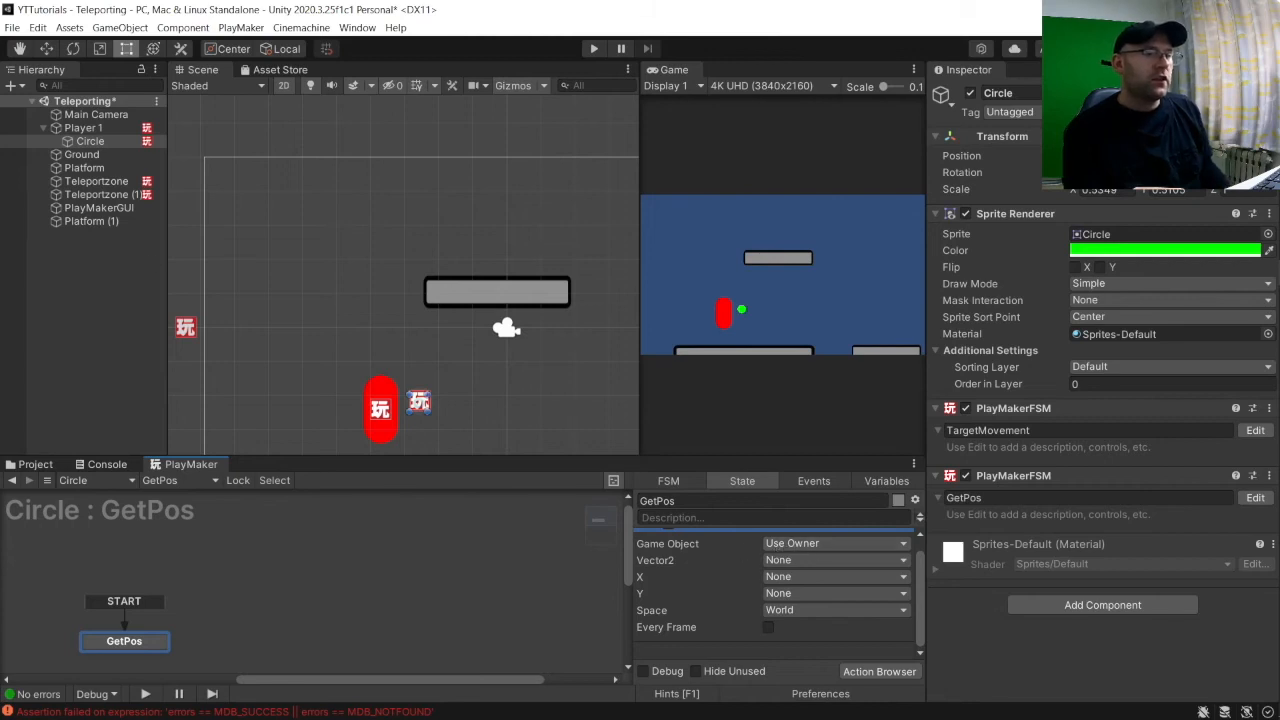
Rename Player 1's child object Circle as Target.
{"action": "left_click", "coordinate": [118, 137]}
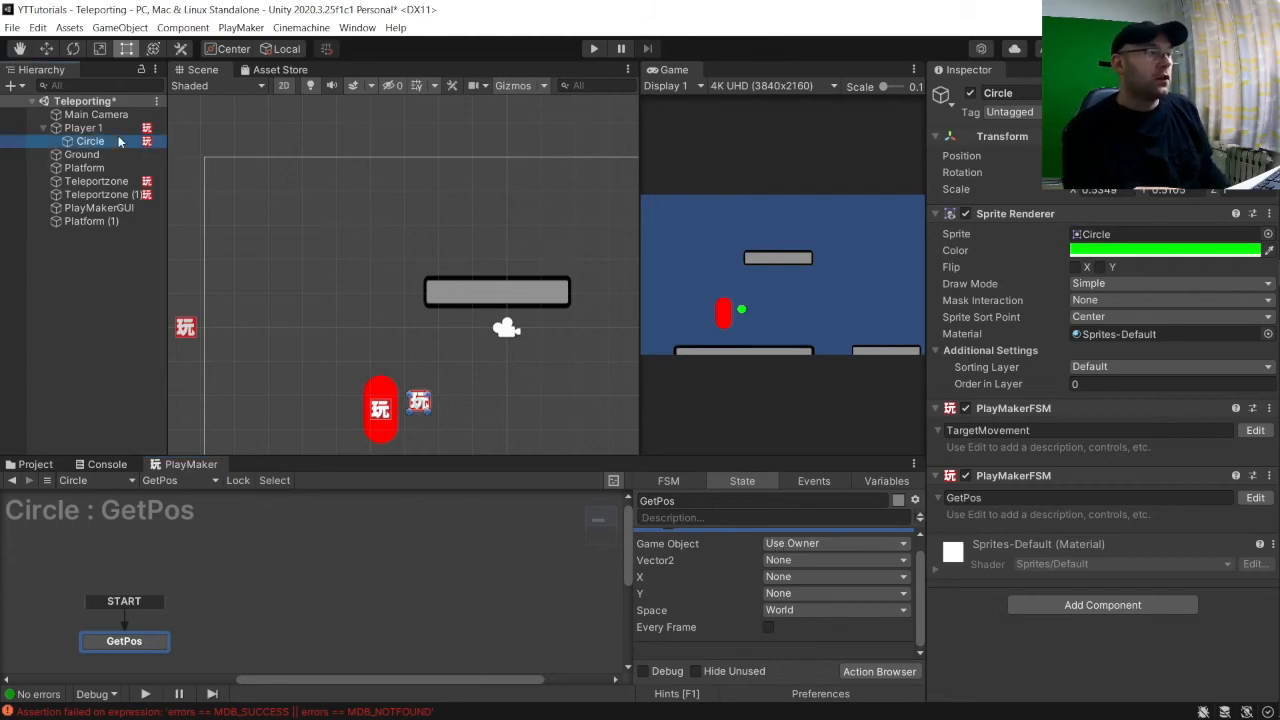
{"action": "key", "text": "F2"}
{"action": "type", "text": "Target"}
{"action": "key", "text": "Return"}
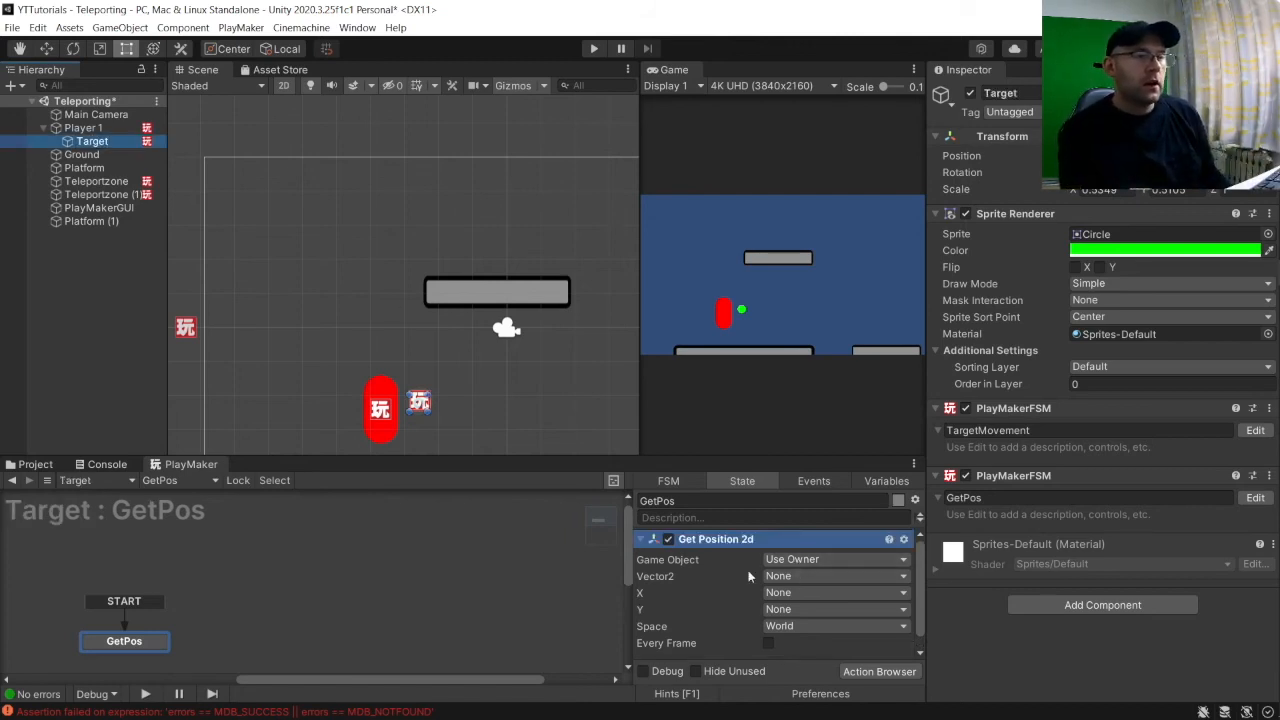
Store Get Position 2d's Vector2 in a new global variable named Target and enable Every Frame.
{"action": "left_click", "coordinate": [779, 577]}
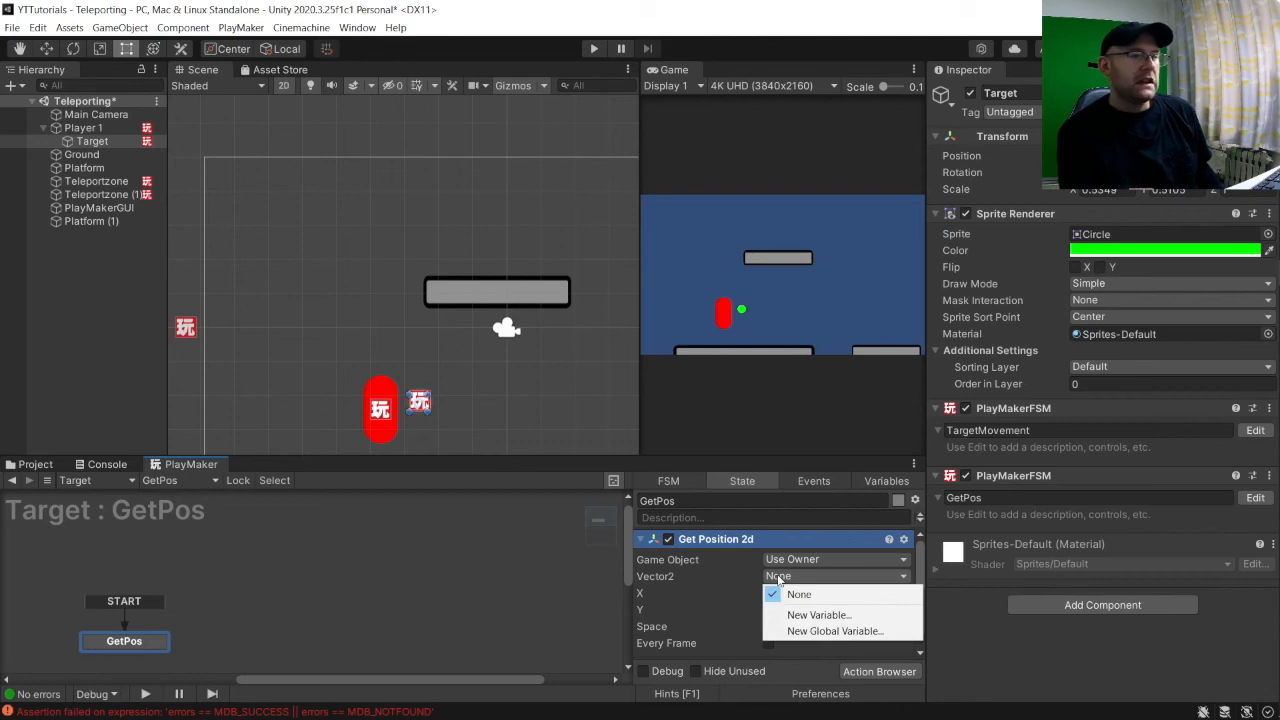
{"action": "left_click", "coordinate": [833, 631]}
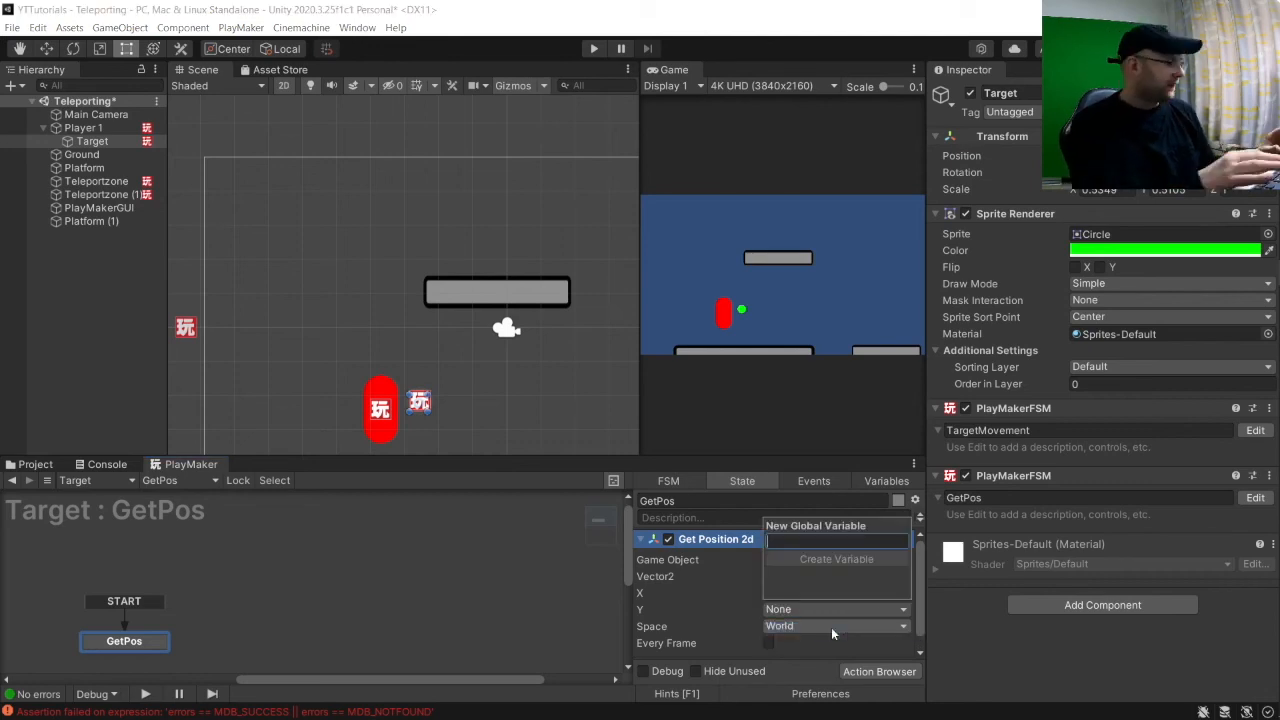
{"action": "type", "text": "Target"}
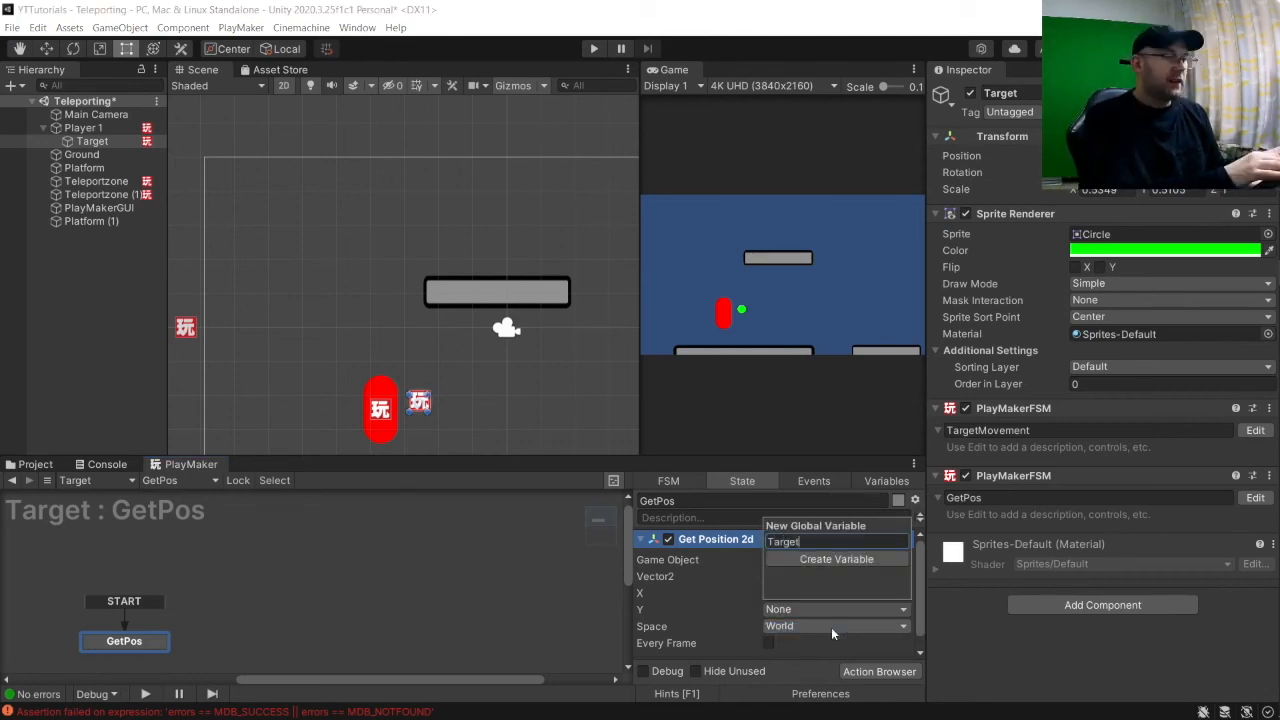
{"action": "key", "text": "Return"}
{"action": "left_click", "coordinate": [769, 643]}
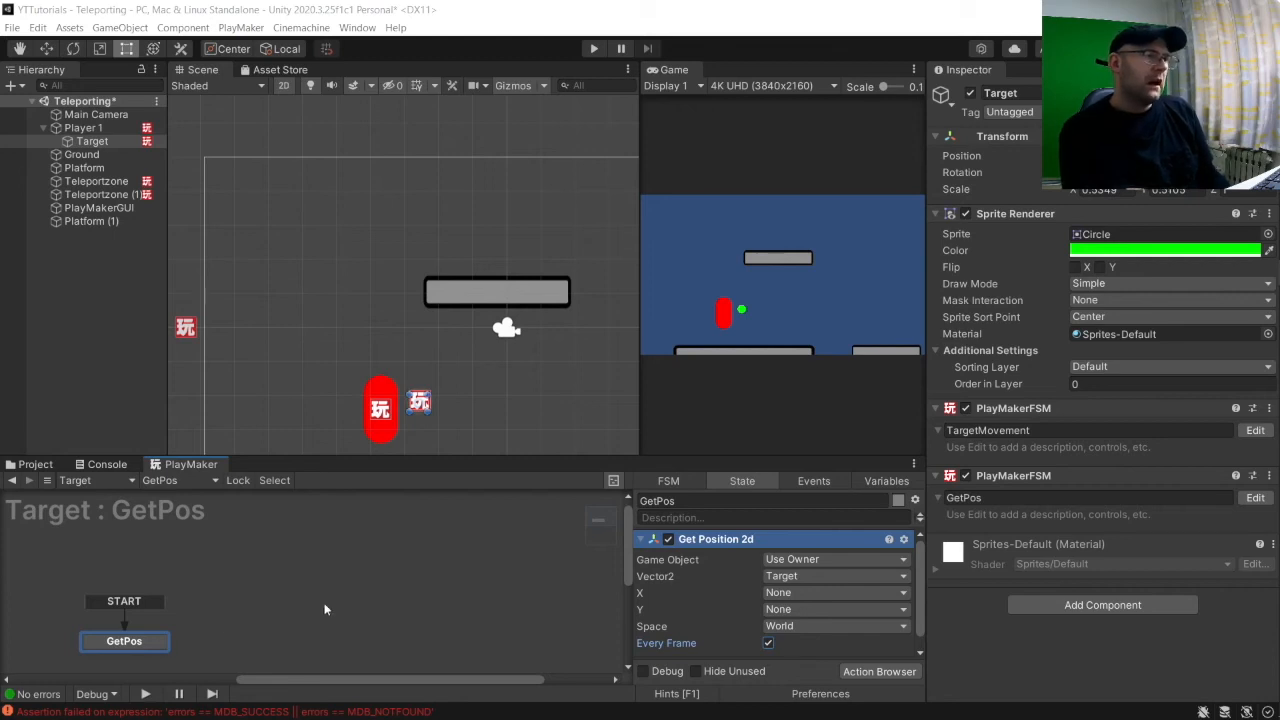
Add a second state to the GetPos FSM and link it with GetPos in both directions through FINISHED transitions.
{"action": "right_click", "coordinate": [222, 617]}
{"action": "left_click", "coordinate": [290, 409]}
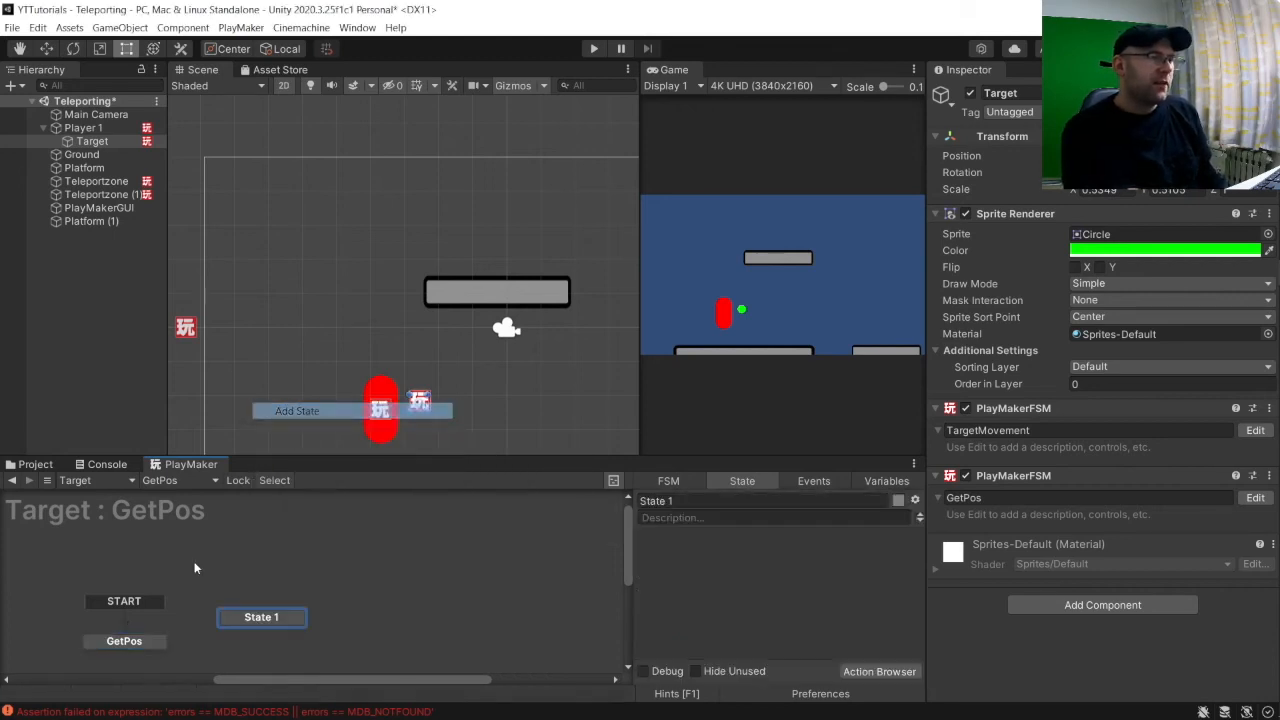
{"action": "right_click", "coordinate": [143, 645]}
{"action": "mouse_move", "coordinate": [200, 504]}
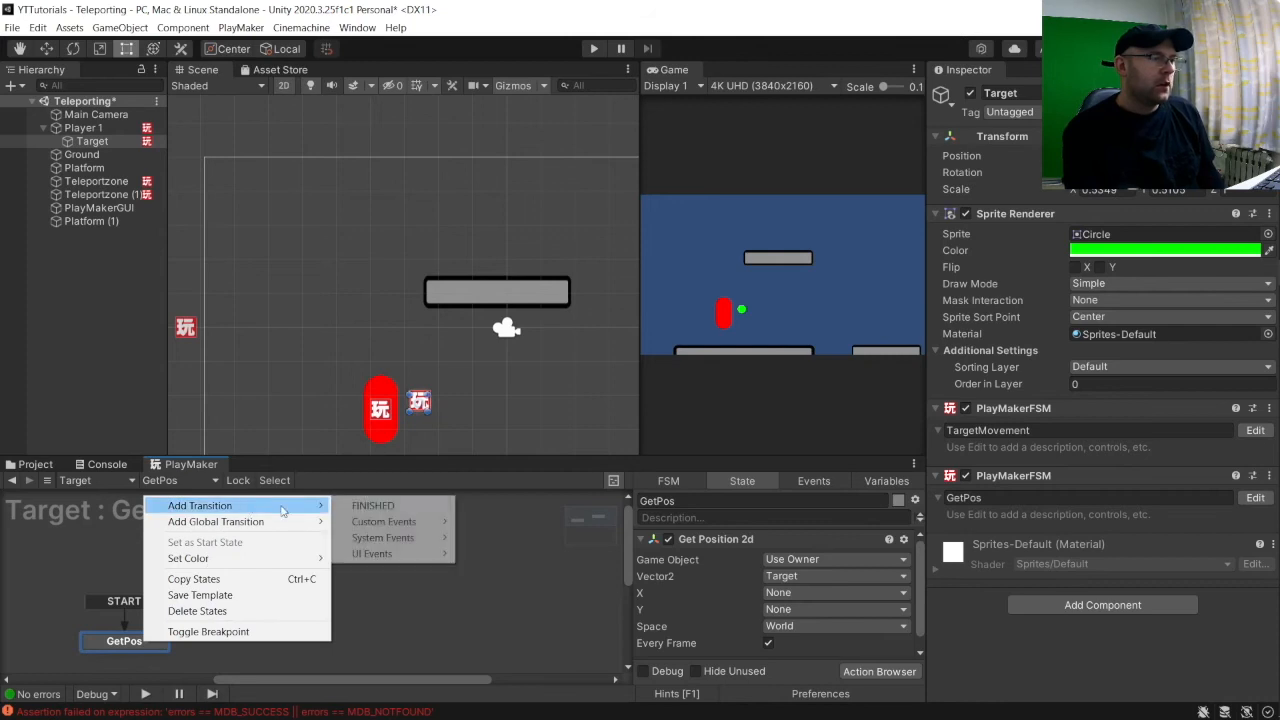
{"action": "left_click", "coordinate": [378, 506]}
{"action": "right_click", "coordinate": [271, 616]}
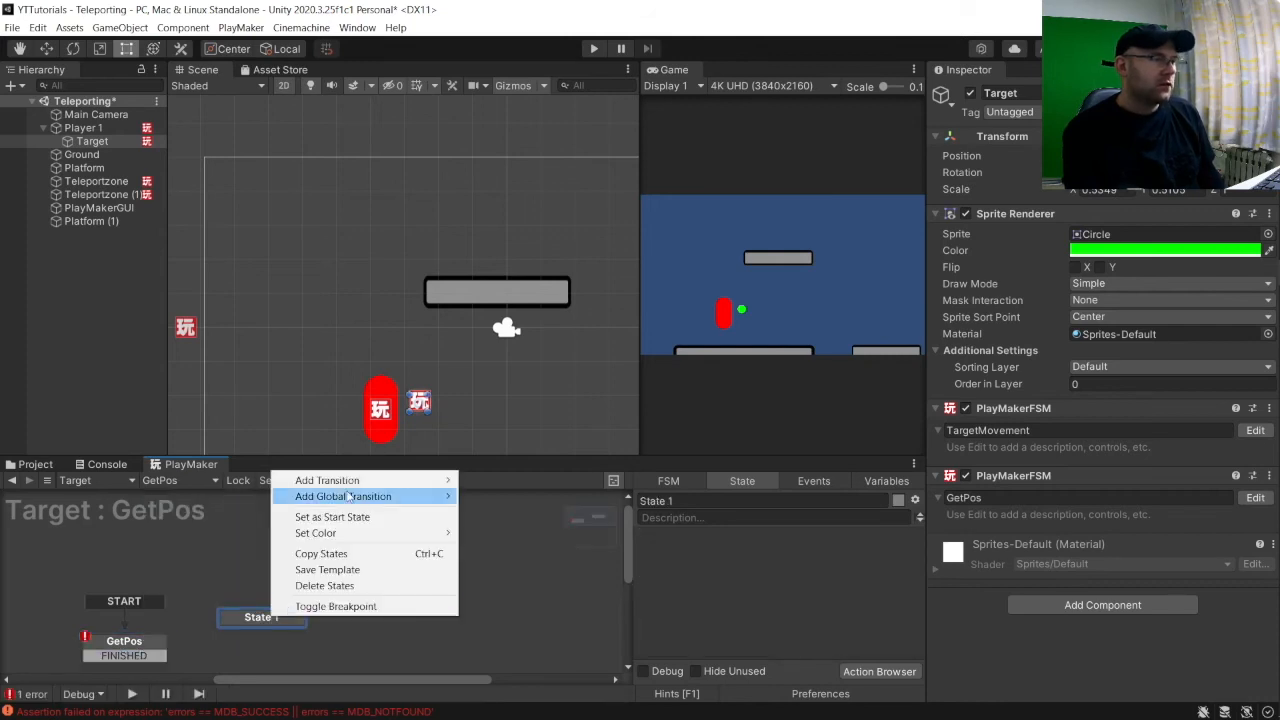
{"action": "mouse_move", "coordinate": [350, 484]}
{"action": "left_click", "coordinate": [492, 480]}
{"action": "left_click", "coordinate": [150, 648]}
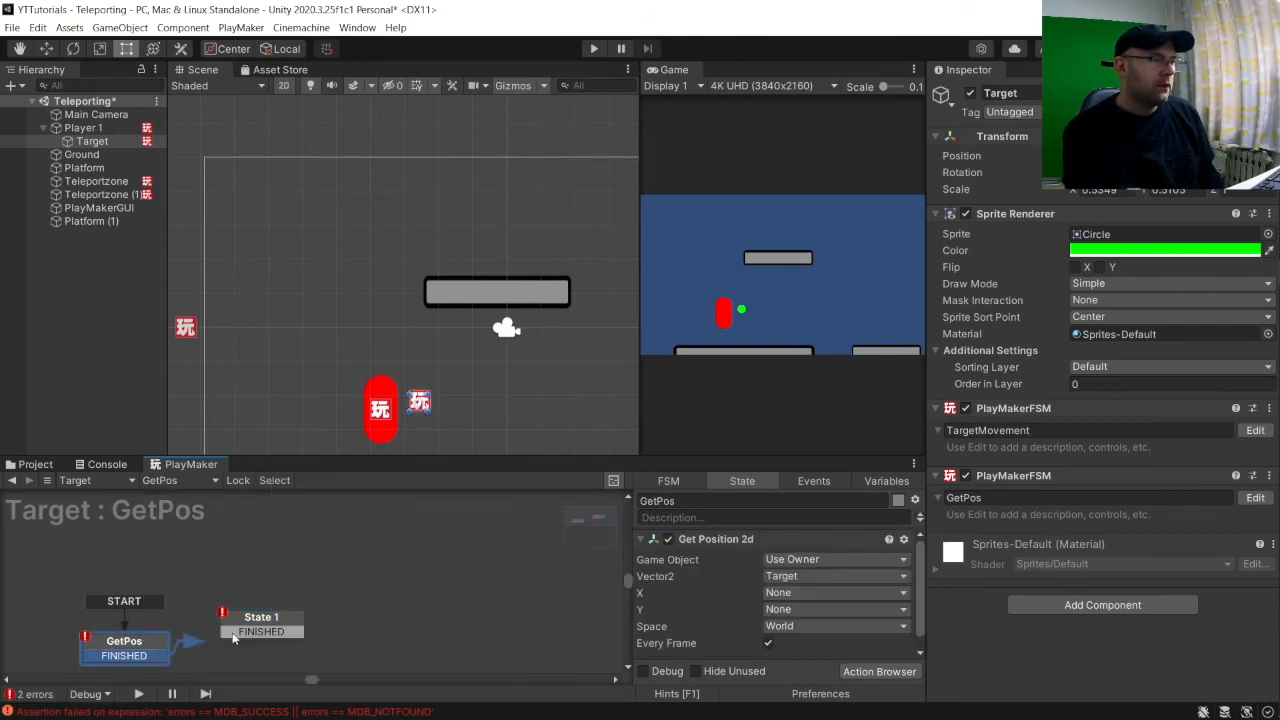
{"action": "left_click_drag", "start_coordinate": [237, 630], "coordinate": [128, 645]}
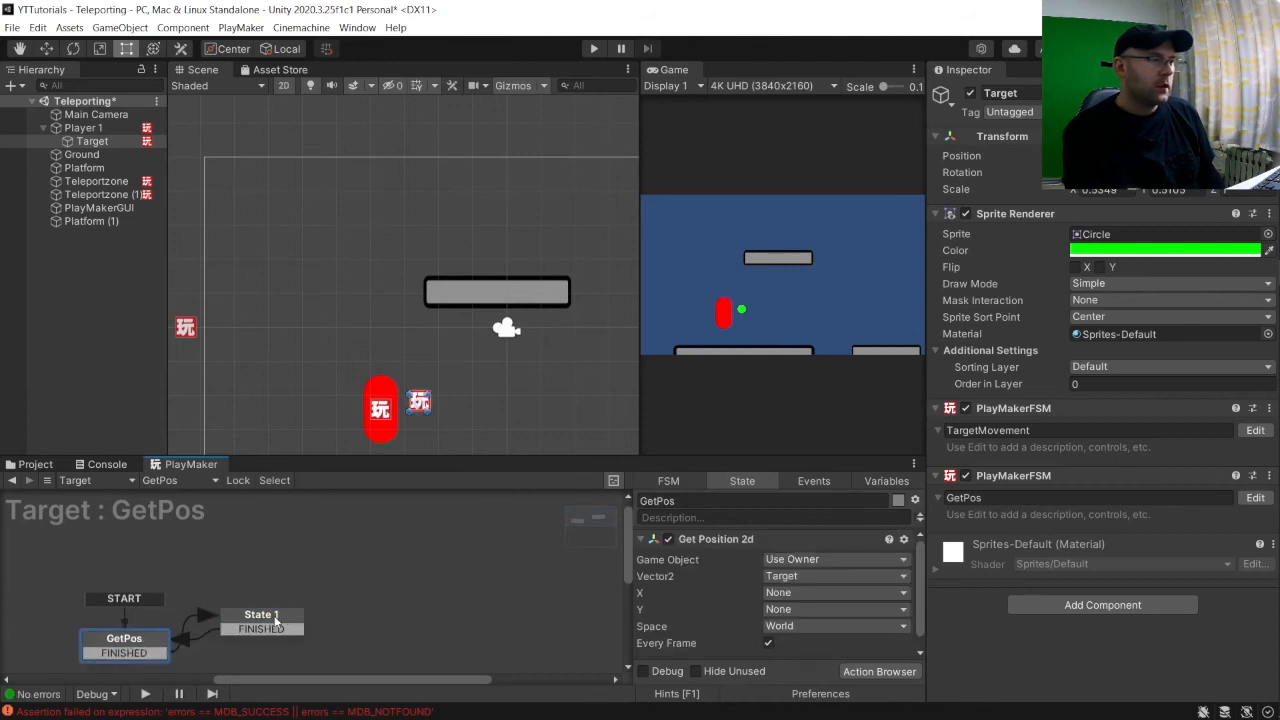
Add a Next Frame Event action to both the GetPos state and State 1, and close the action browser.
{"action": "scroll", "coordinate": [646, 620], "scroll_direction": "down", "scroll_amount": 1}
{"action": "left_click", "coordinate": [879, 671]}
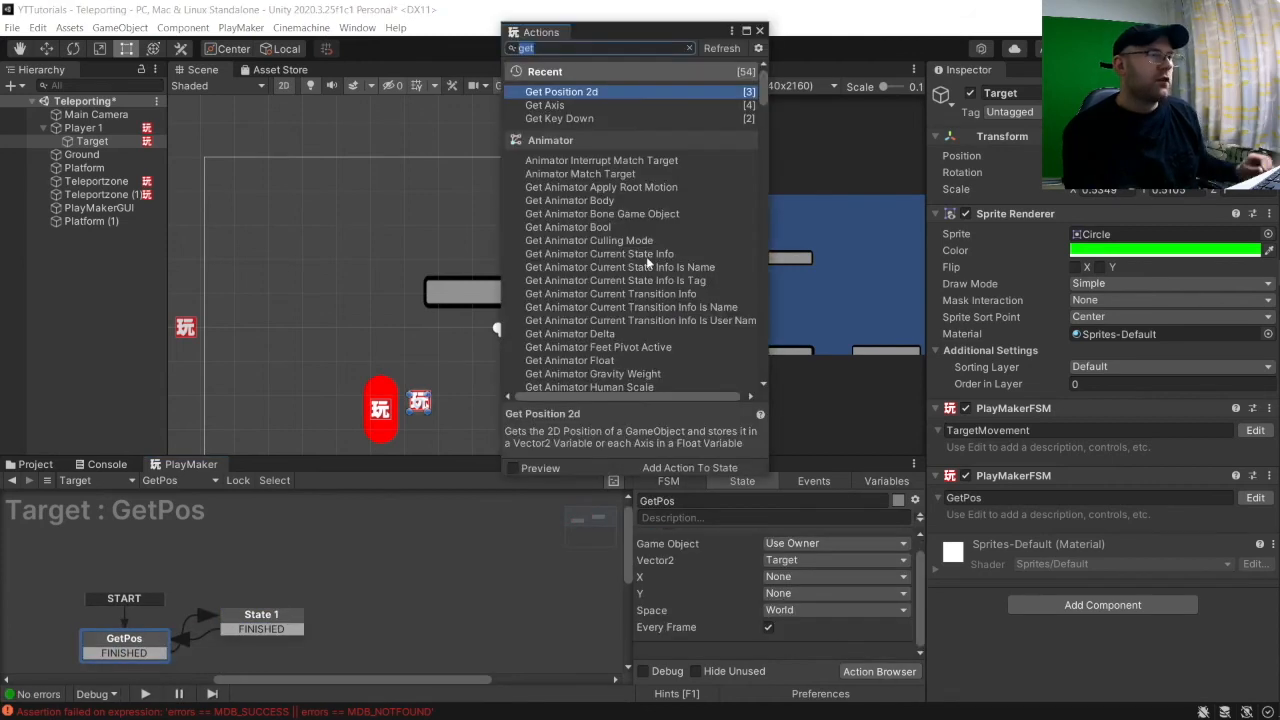
{"action": "type", "text": "next"}
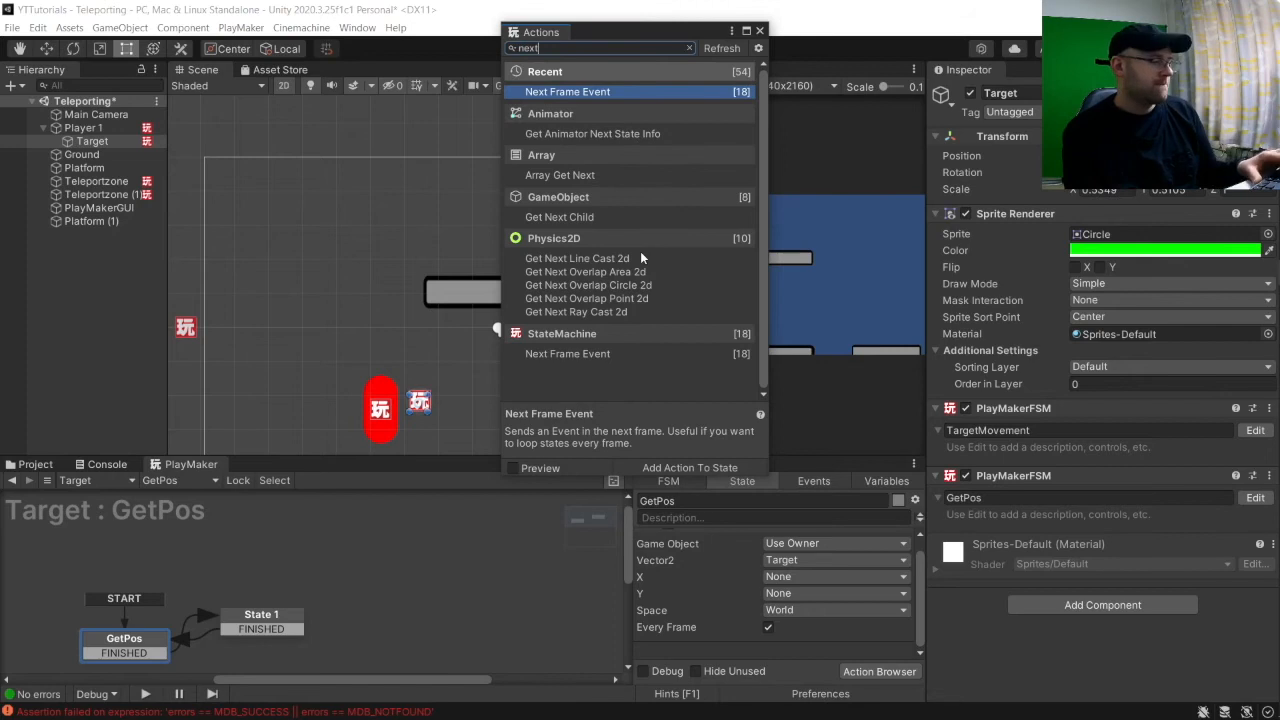
{"action": "key", "text": "Return"}
{"action": "left_click", "coordinate": [262, 620]}
{"action": "double_click", "coordinate": [595, 91]}
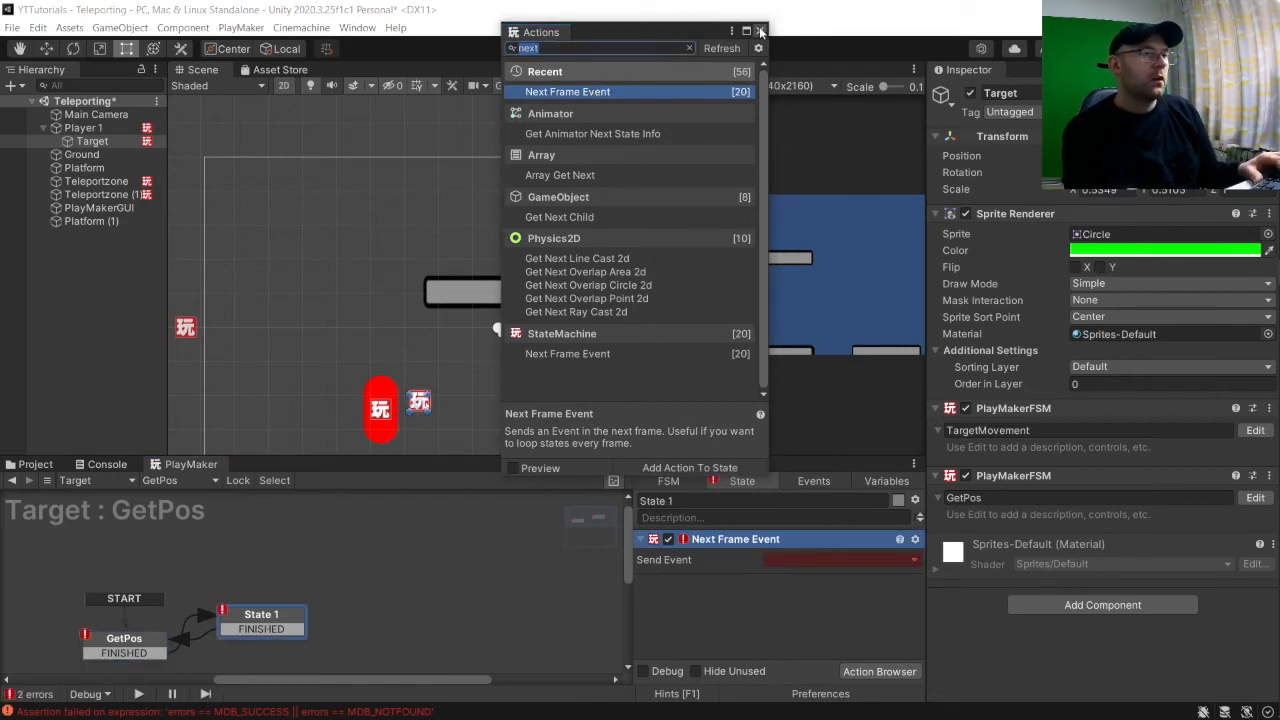
{"action": "left_click", "coordinate": [760, 31]}
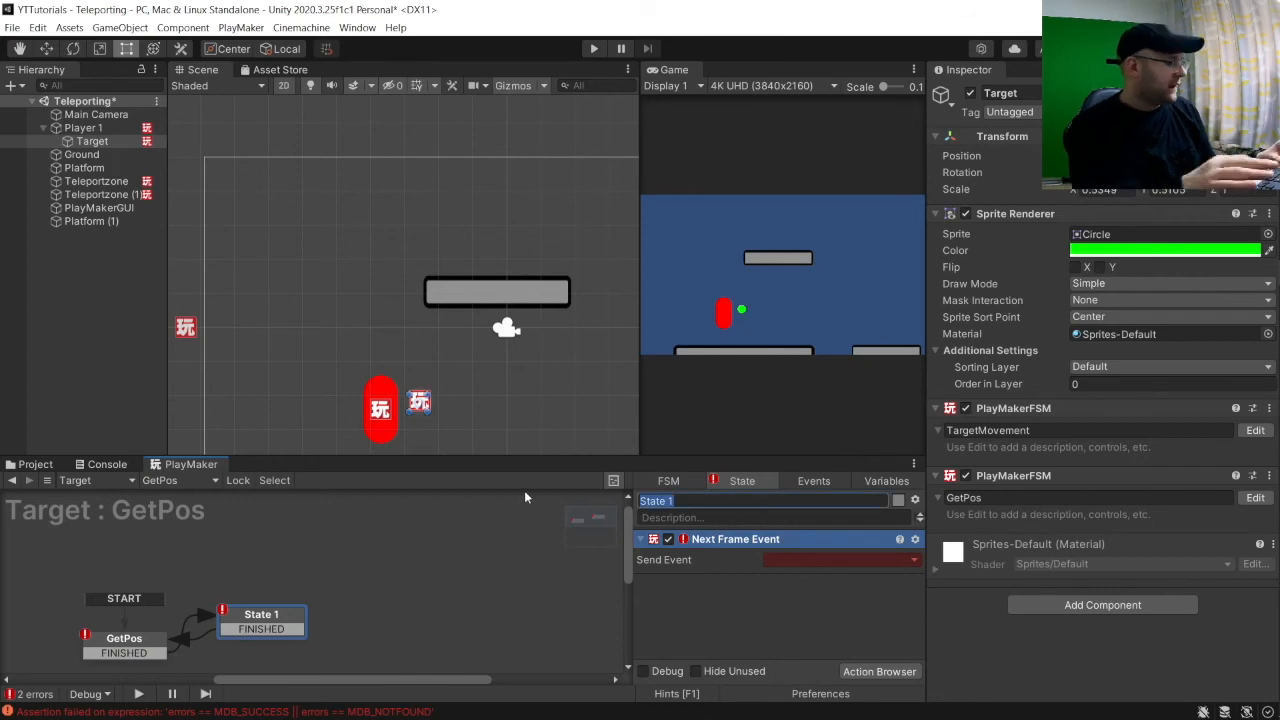
Rename State 1 as Update and make the Next Frame Event in both states send FINISHED.
{"action": "type", "text": "Update"}
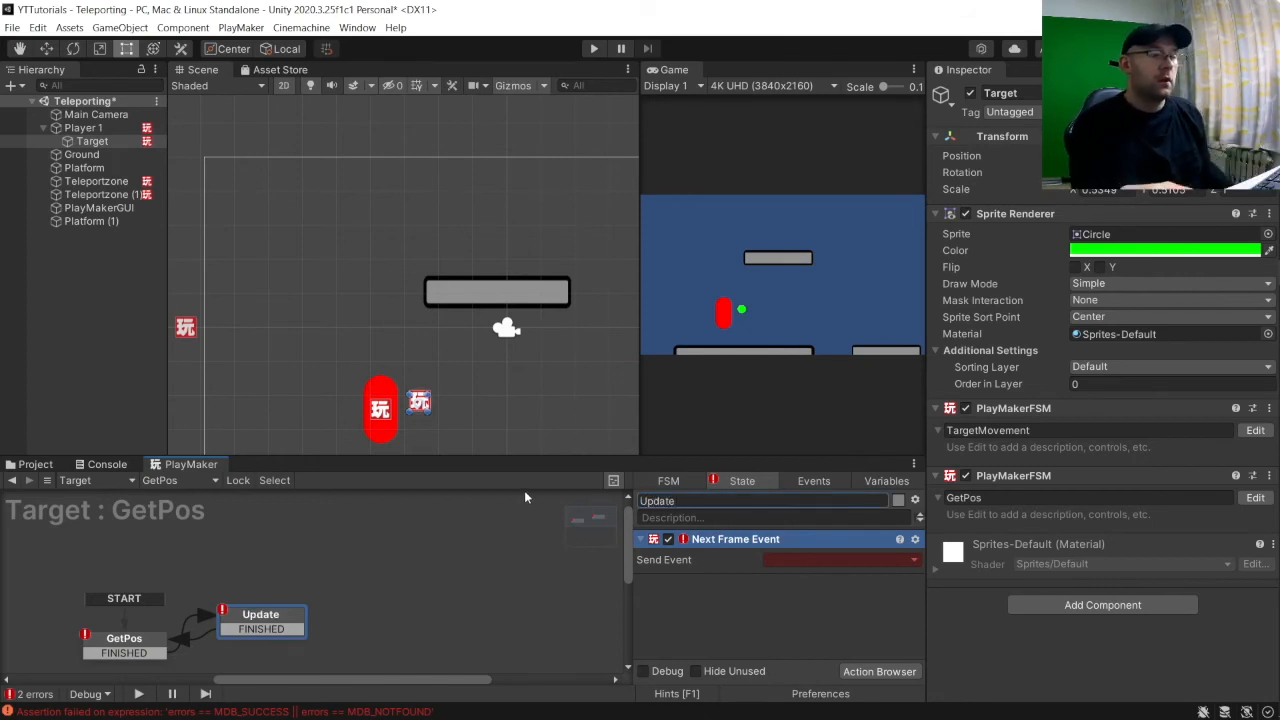
{"action": "left_click", "coordinate": [860, 560]}
{"action": "left_click", "coordinate": [790, 591]}
{"action": "left_click", "coordinate": [88, 638]}
{"action": "scroll", "coordinate": [802, 644], "scroll_direction": "down", "scroll_amount": 2}
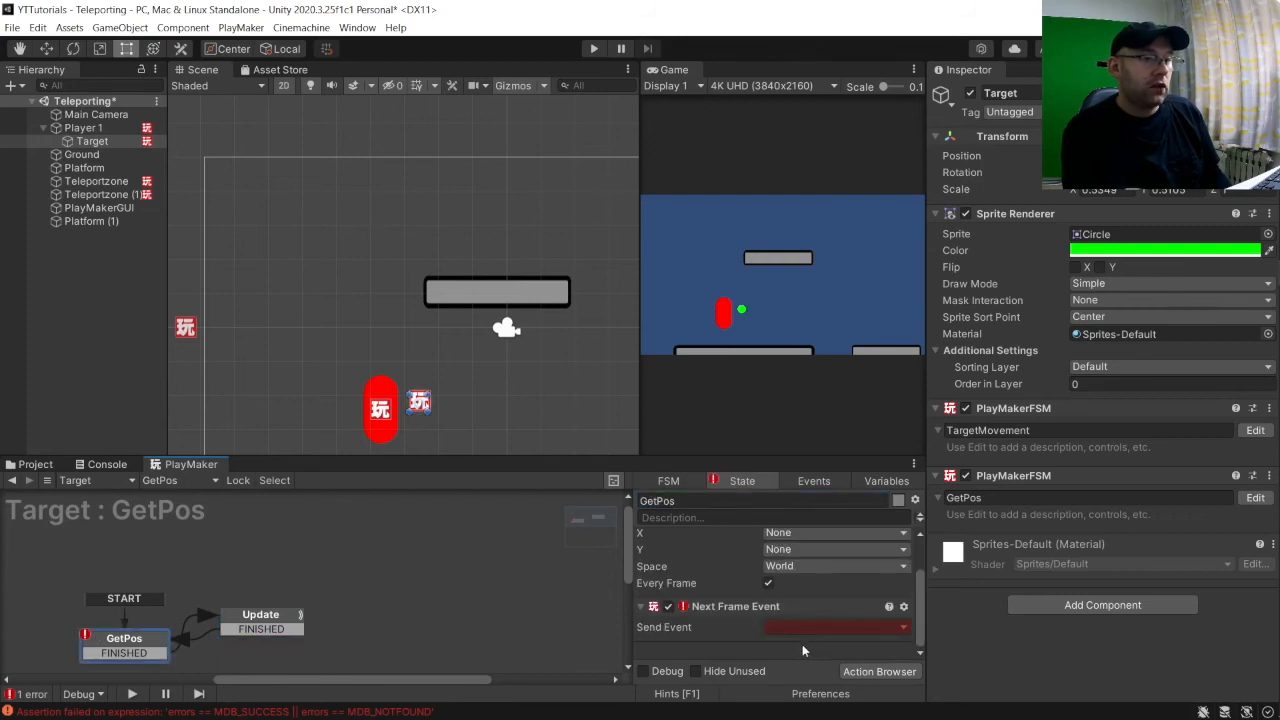
{"action": "left_click", "coordinate": [801, 628]}
{"action": "left_click", "coordinate": [808, 551]}
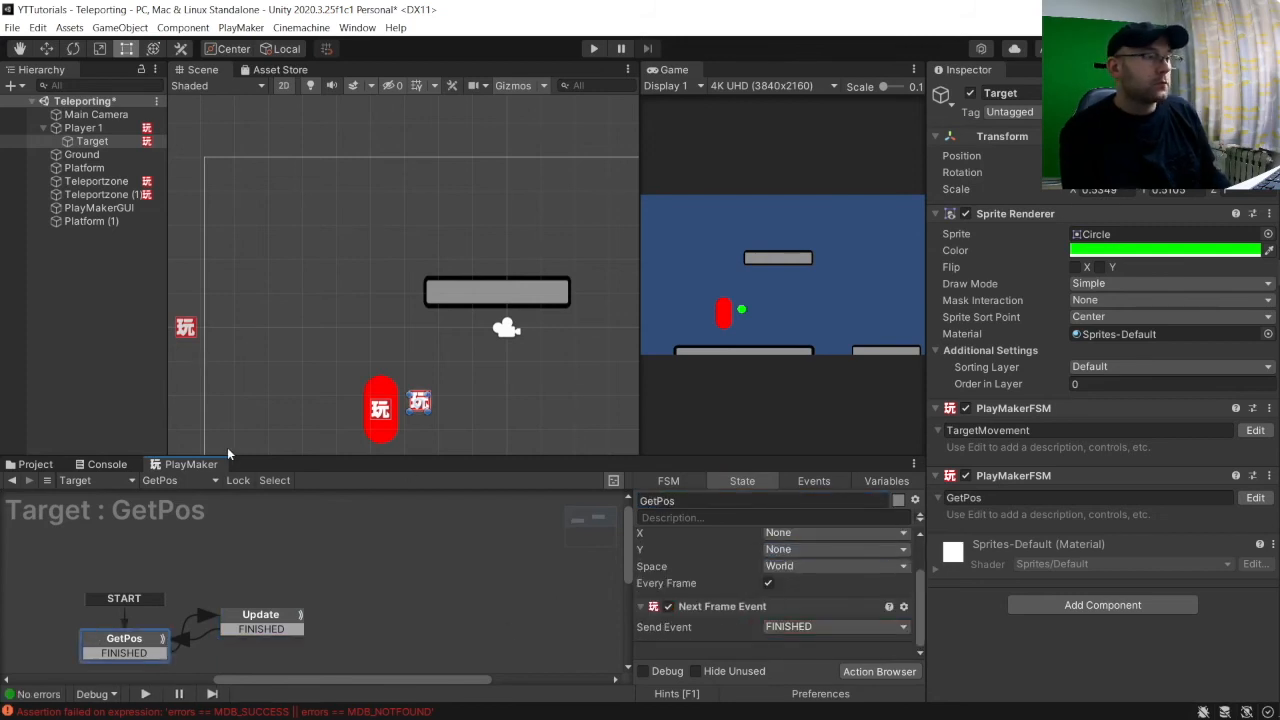
Add a new FSM to Player 1 and name it TeleportButton.
{"action": "left_click", "coordinate": [44, 128]}
{"action": "left_click", "coordinate": [85, 128]}
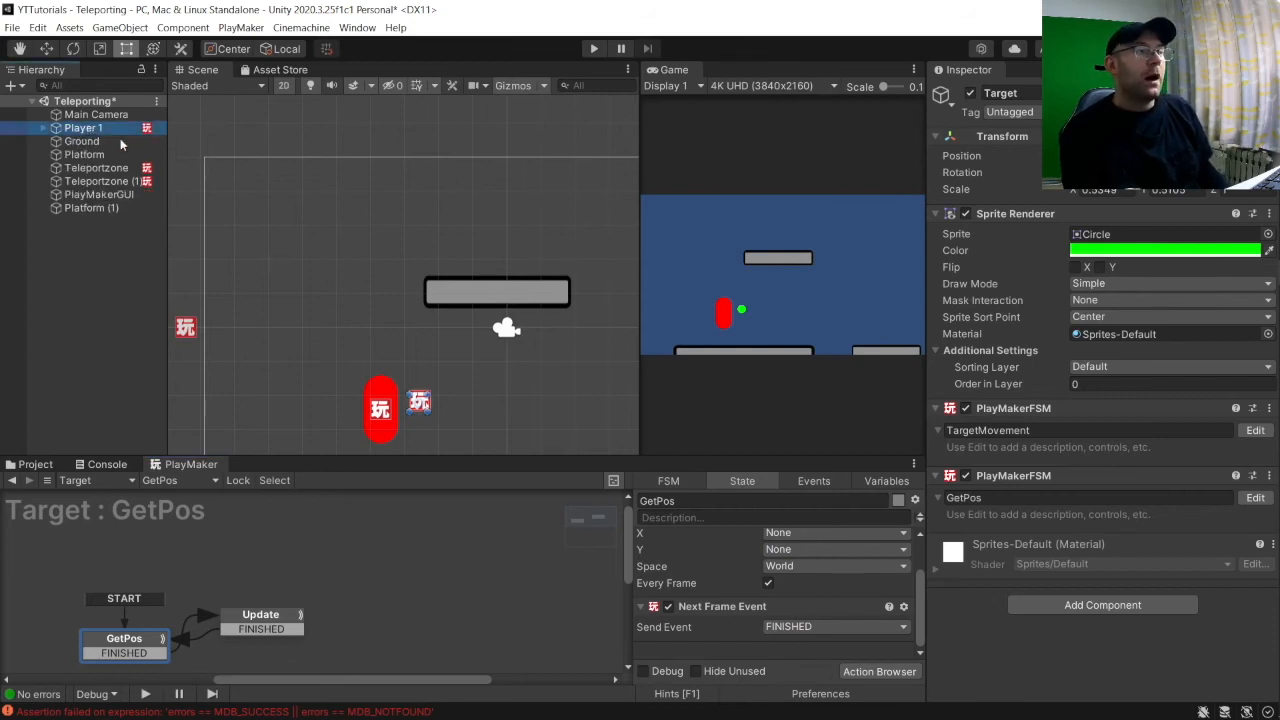
{"action": "left_click", "coordinate": [193, 479]}
{"action": "mouse_move", "coordinate": [215, 551]}
{"action": "left_click", "coordinate": [292, 552]}
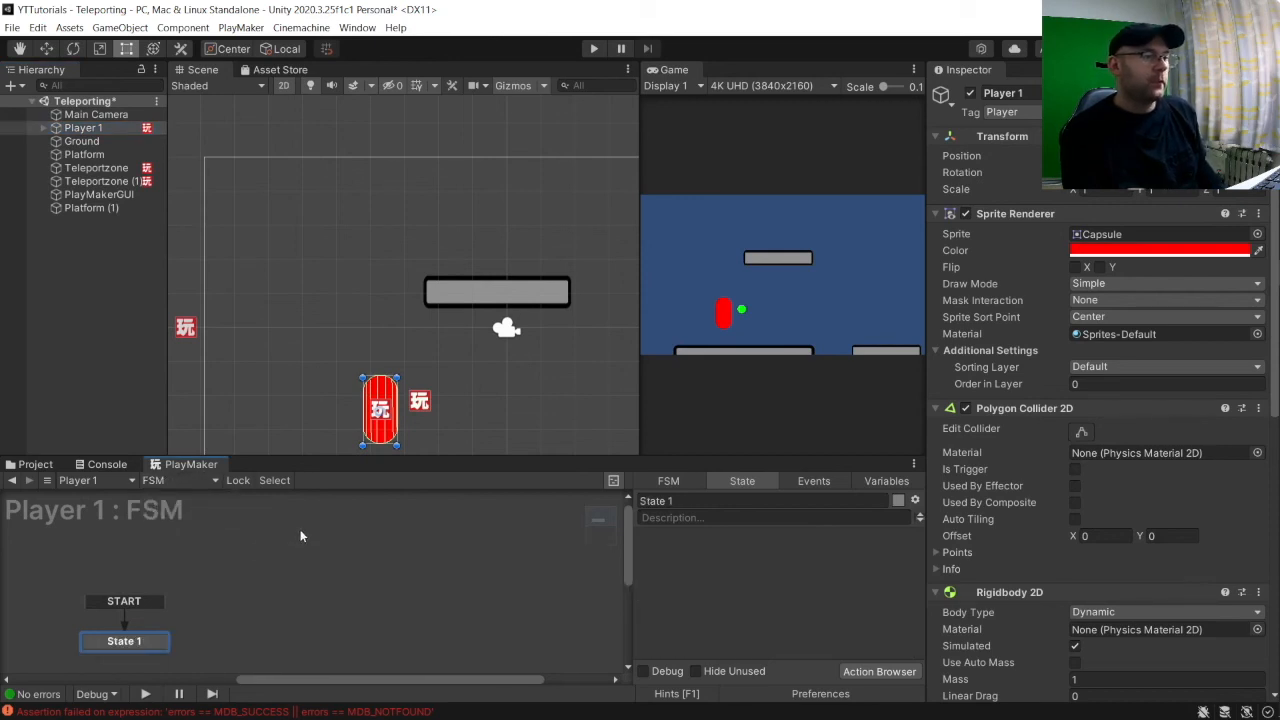
{"action": "scroll", "coordinate": [979, 588], "scroll_direction": "down", "scroll_amount": 10}
{"action": "left_click", "coordinate": [1010, 576]}
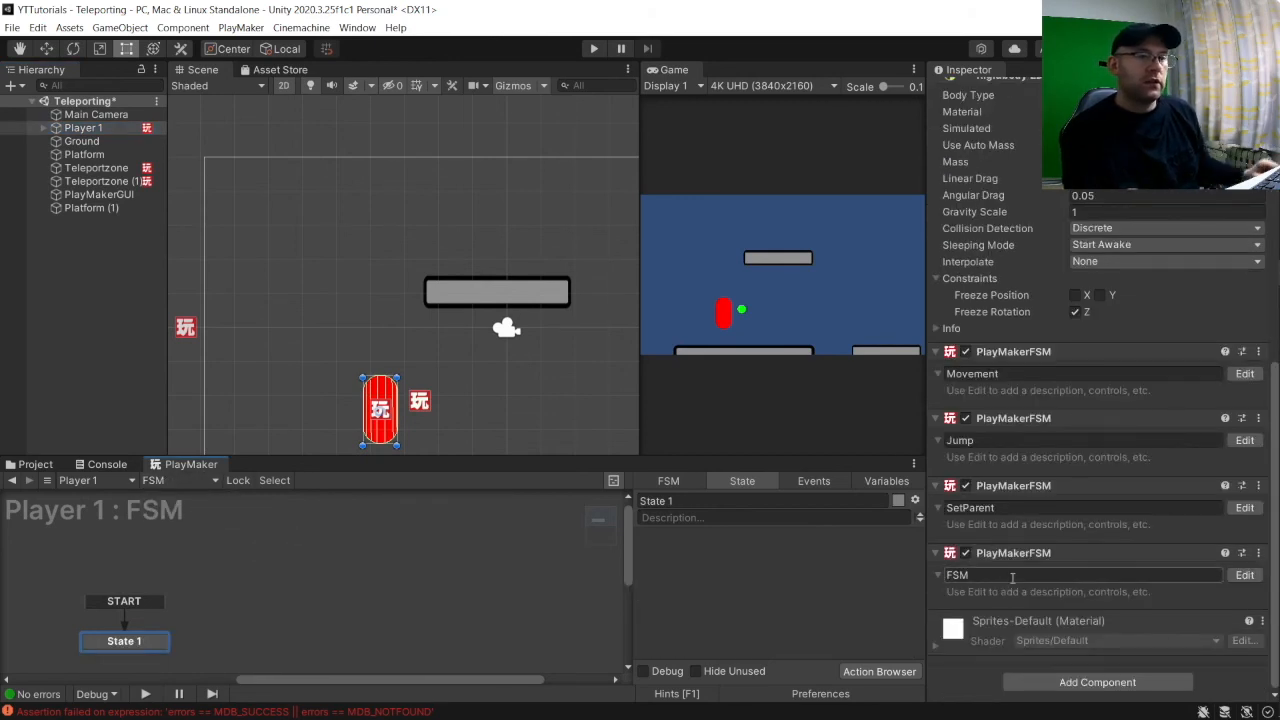
{"action": "type", "text": "Tele"}
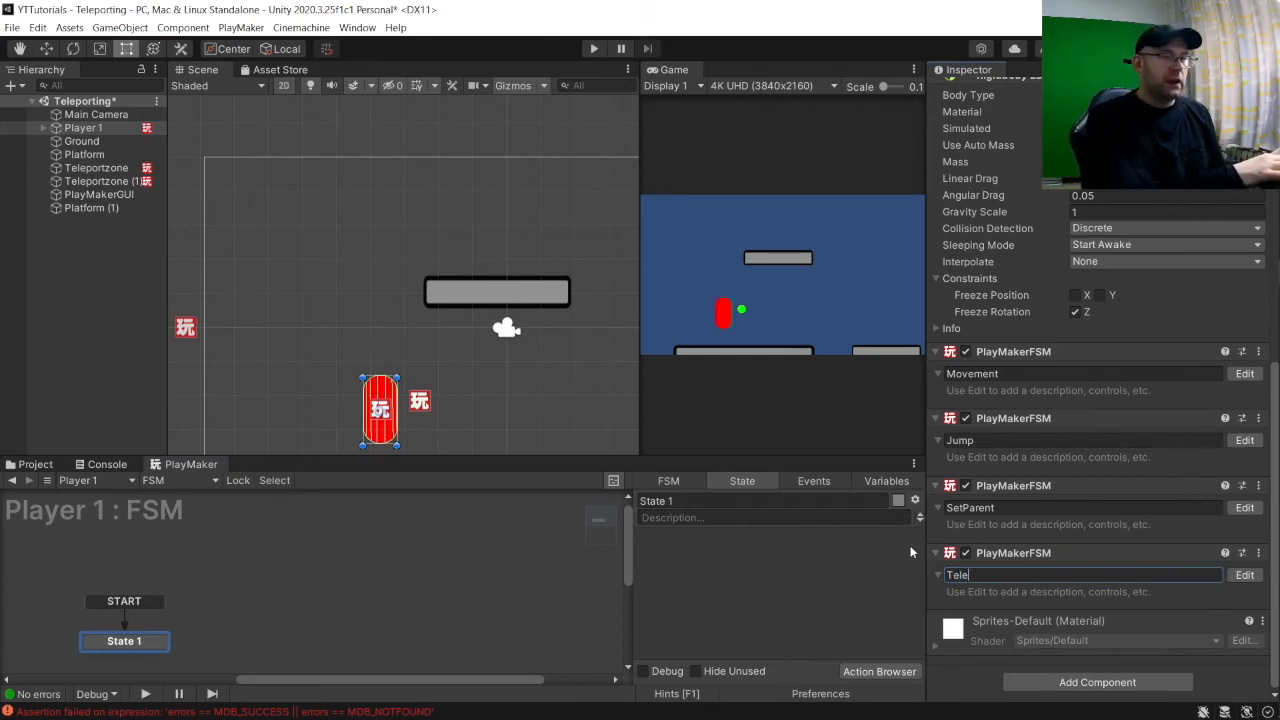
{"action": "type", "text": "portButton"}
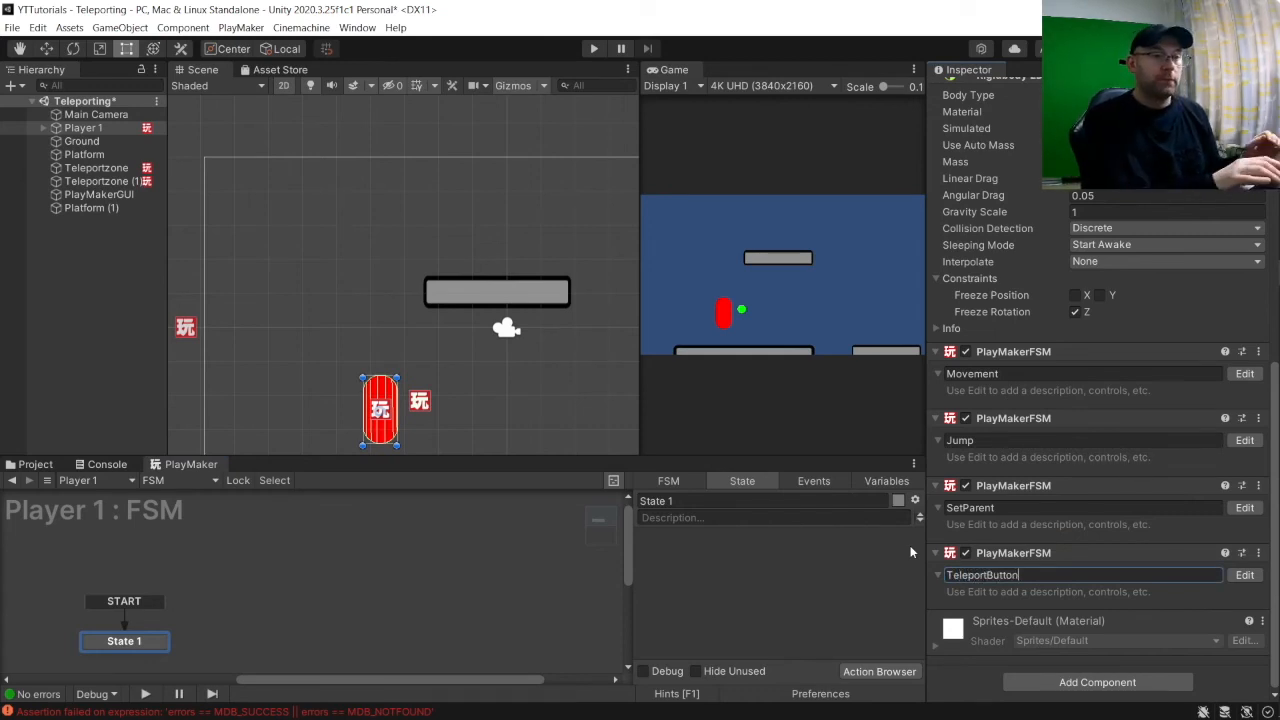
{"action": "key", "text": "Return"}
Add two more states to the TeleportButton FSM beside State 1.
{"action": "left_click_drag", "start_coordinate": [161, 637], "coordinate": [159, 621]}
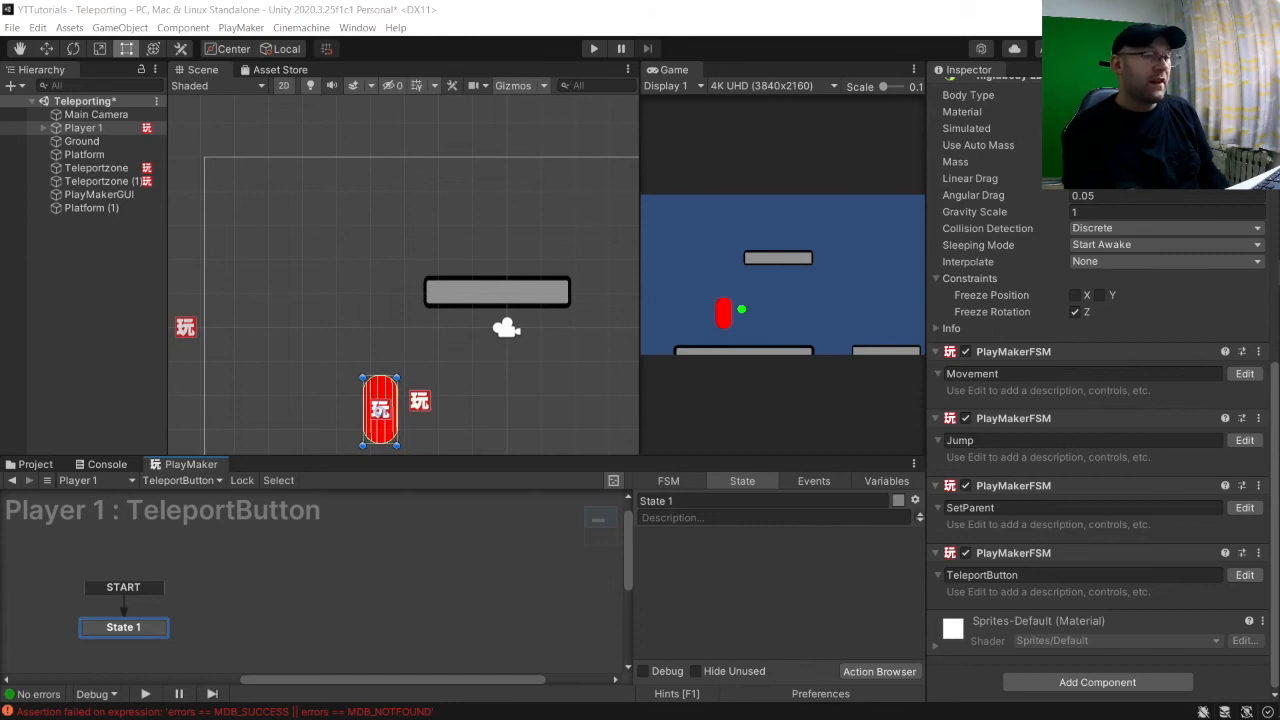
{"action": "right_click", "coordinate": [254, 612]}
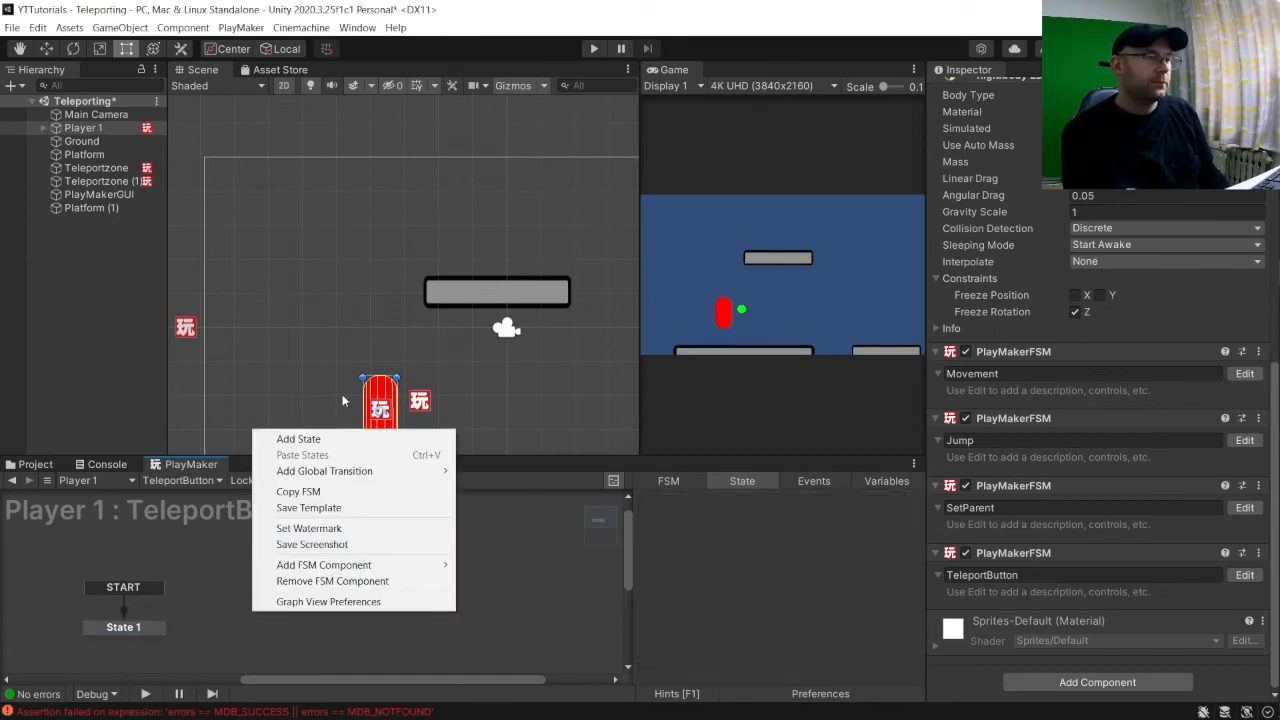
{"action": "left_click", "coordinate": [298, 439]}
{"action": "right_click", "coordinate": [439, 619]}
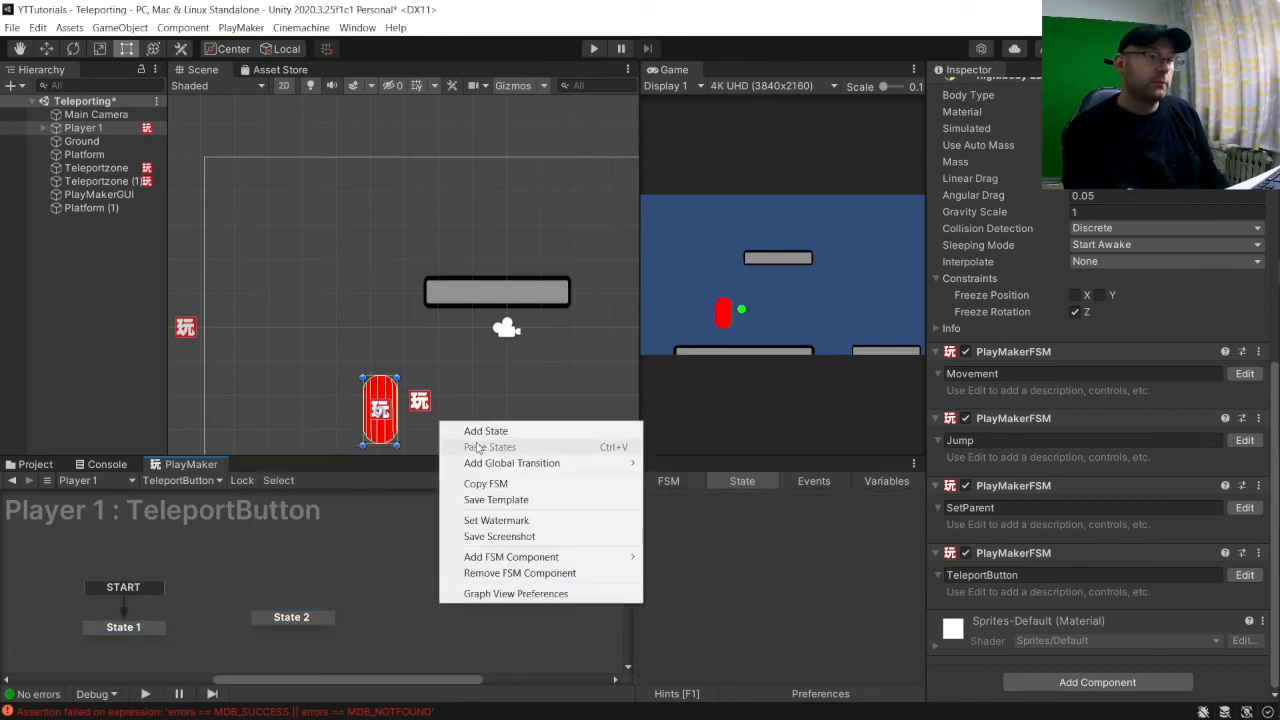
{"action": "left_click", "coordinate": [485, 432]}
Add a FINISHED transition to each of the three states in the TeleportButton FSM.
{"action": "left_click", "coordinate": [131, 630]}
{"action": "right_click", "coordinate": [135, 628]}
{"action": "mouse_move", "coordinate": [257, 494]}
{"action": "left_click", "coordinate": [365, 493]}
{"action": "left_click", "coordinate": [306, 617]}
{"action": "right_click", "coordinate": [306, 617]}
{"action": "mouse_move", "coordinate": [373, 480]}
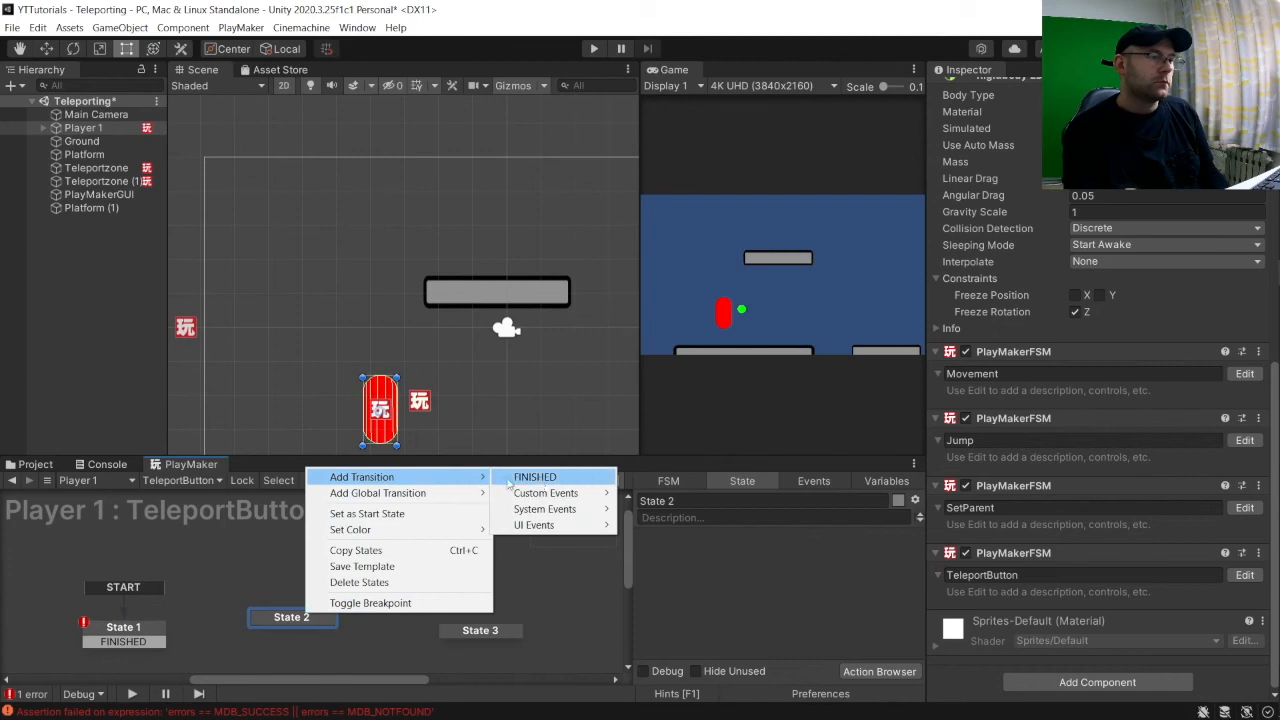
{"action": "left_click", "coordinate": [532, 476]}
{"action": "left_click", "coordinate": [480, 632]}
{"action": "right_click", "coordinate": [480, 632]}
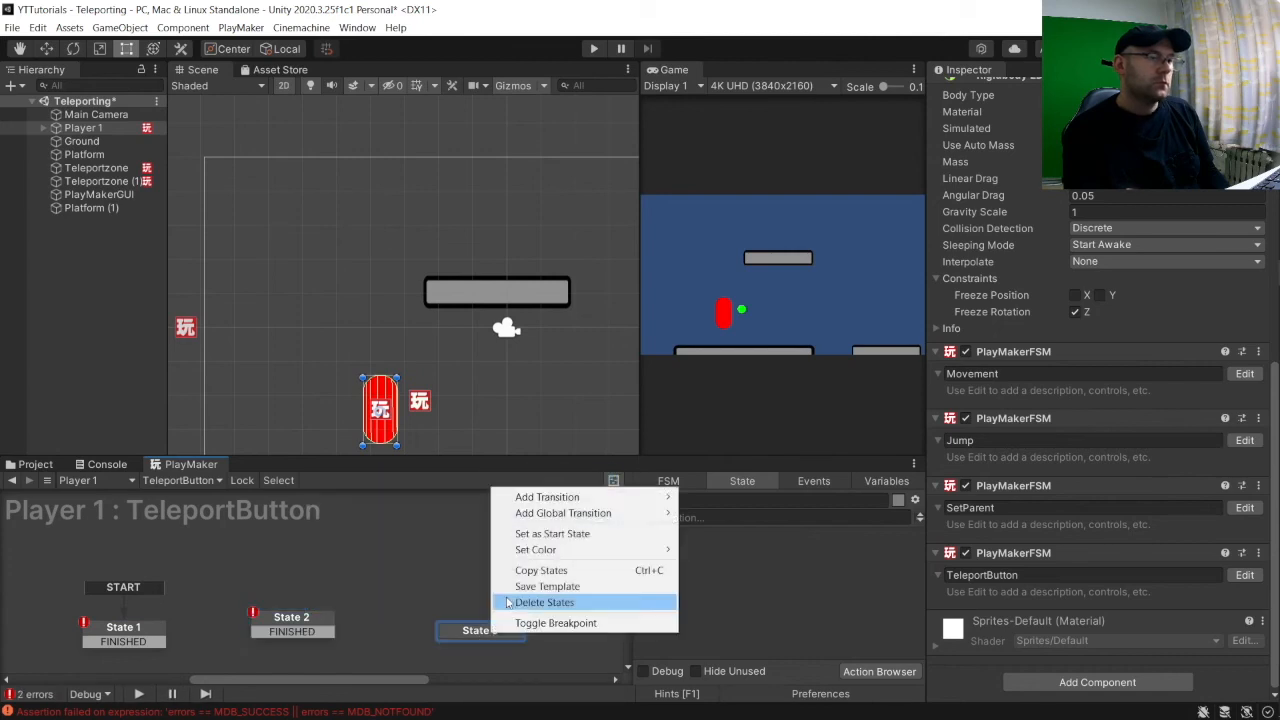
{"action": "mouse_move", "coordinate": [610, 497]}
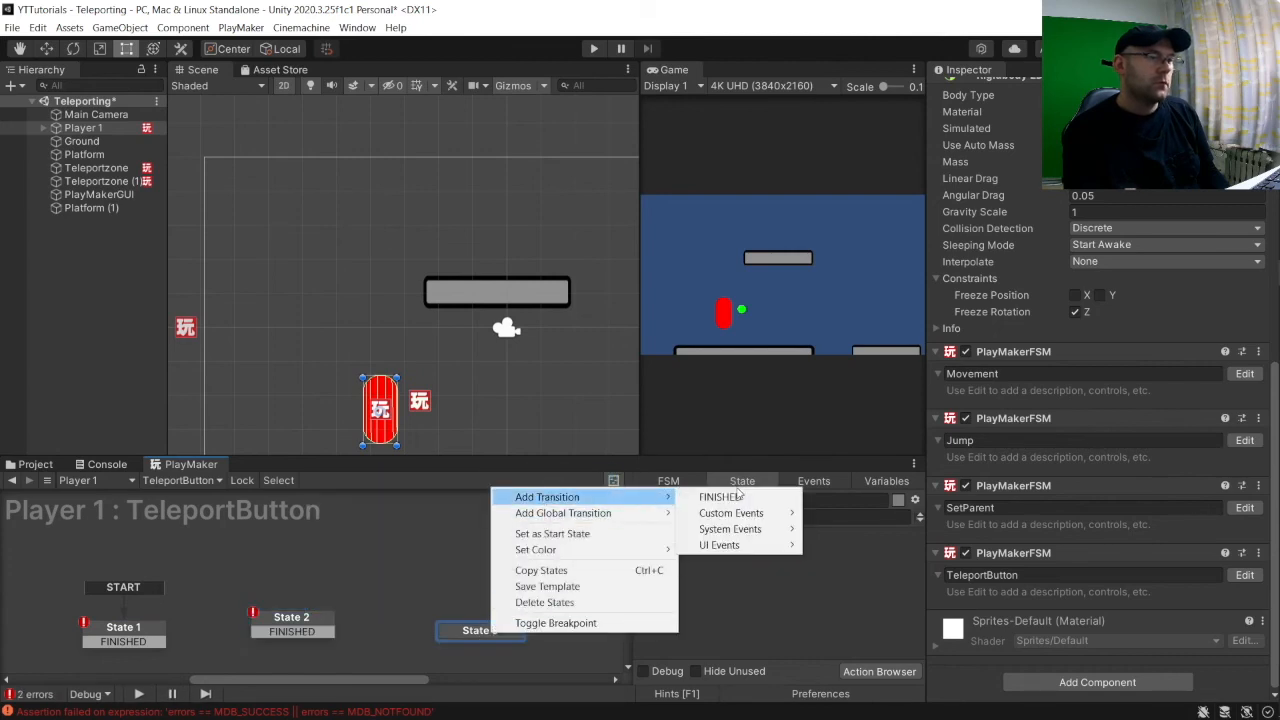
{"action": "left_click", "coordinate": [720, 497]}
Link the FINISHED transitions in a loop from State 1 to State 2 to State 3 and back, placing State 3 below State 2.
{"action": "mouse_move", "coordinate": [158, 641]}
{"action": "left_mouse_down"}
{"action": "mouse_move", "coordinate": [494, 636]}
{"action": "mouse_move", "coordinate": [143, 636]}
{"action": "left_mouse_up"}
{"action": "scroll", "coordinate": [143, 636], "scroll_direction": "down", "scroll_amount": 3}
{"action": "left_click_drag", "start_coordinate": [488, 549], "coordinate": [307, 624]}
Rename the TeleportButton FSM's start state as PressButton.
{"action": "left_click", "coordinate": [158, 558]}
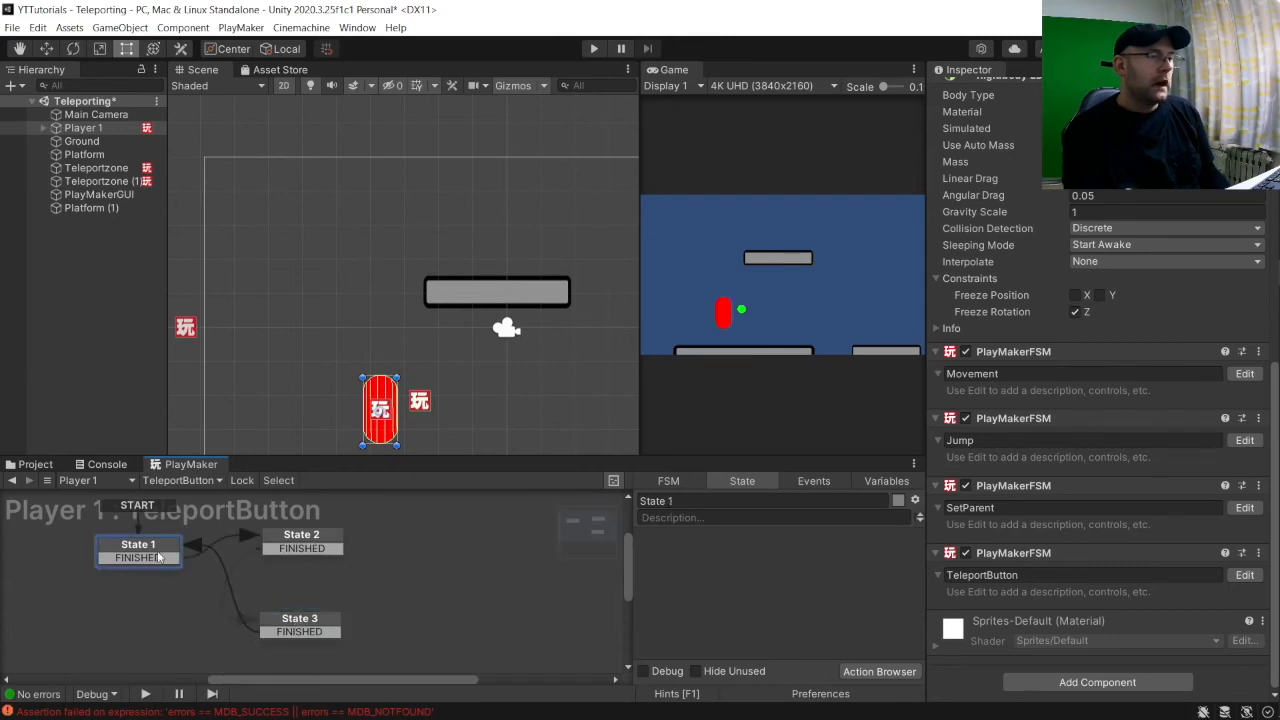
{"action": "left_click", "coordinate": [665, 502]}
{"action": "type", "text": "PRes"}
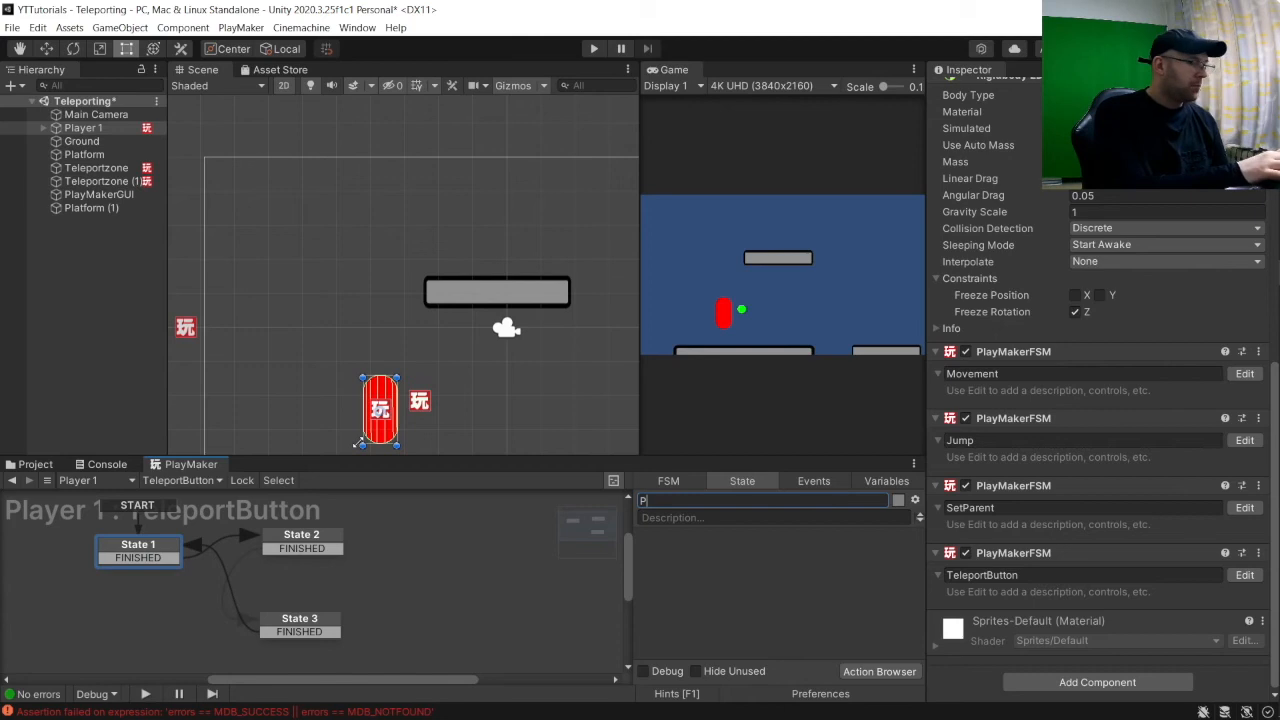
{"action": "key", "text": "BackSpace"}
{"action": "key", "text": "BackSpace"}
{"action": "key", "text": "BackSpace"}
{"action": "type", "text": "ressButton"}
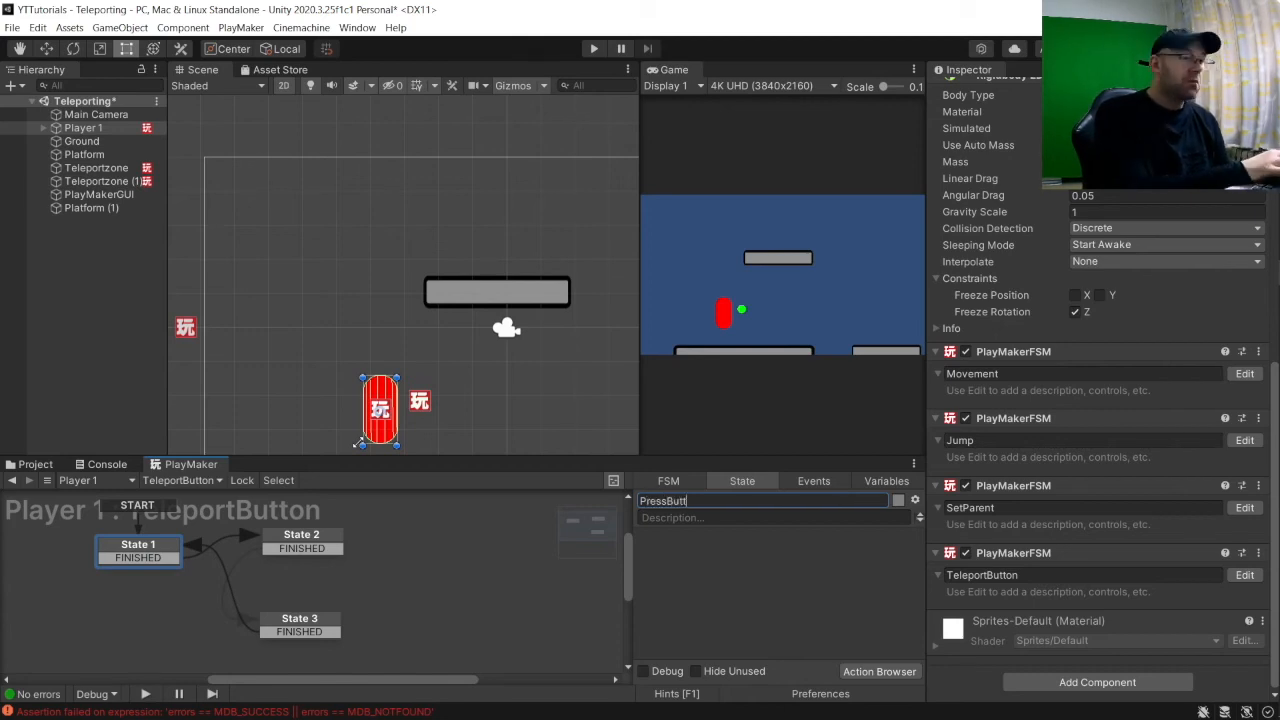
Rename State 2 as Teleport and State 3 as Wait.
{"action": "left_click", "coordinate": [297, 535]}
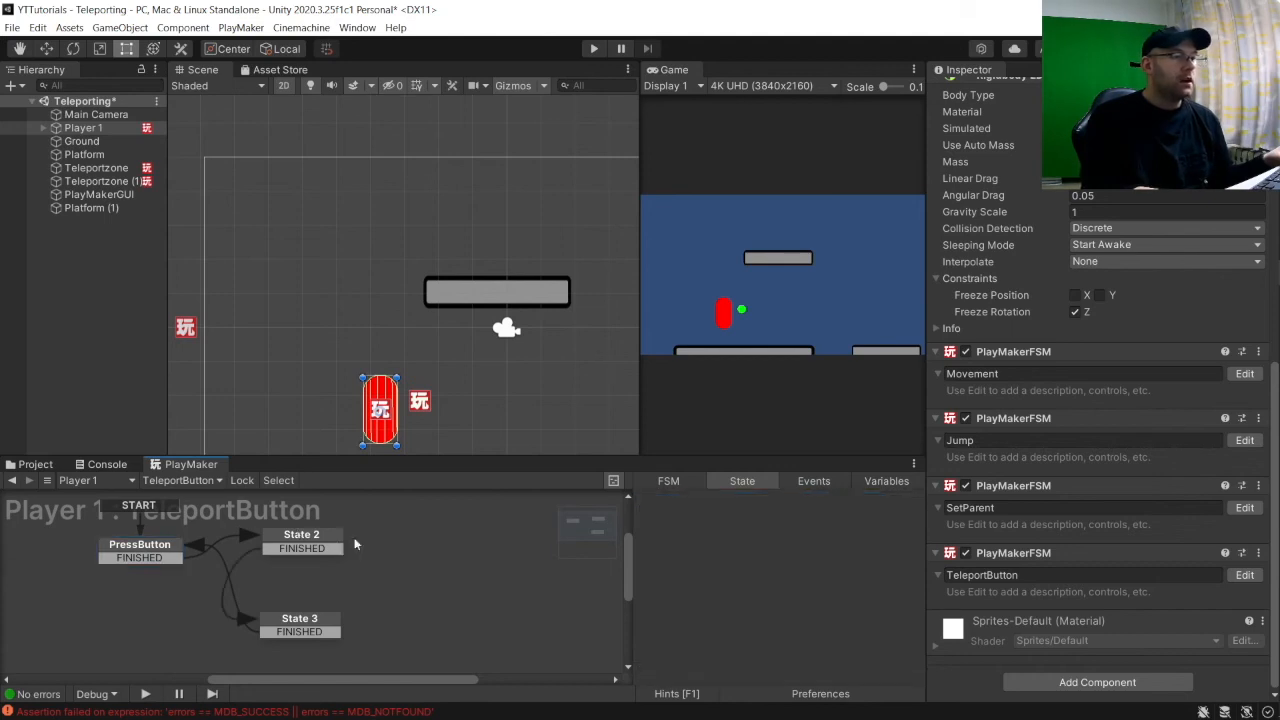
{"action": "left_click", "coordinate": [674, 503]}
{"action": "type", "text": "Teleport"}
{"action": "key", "text": "Return"}
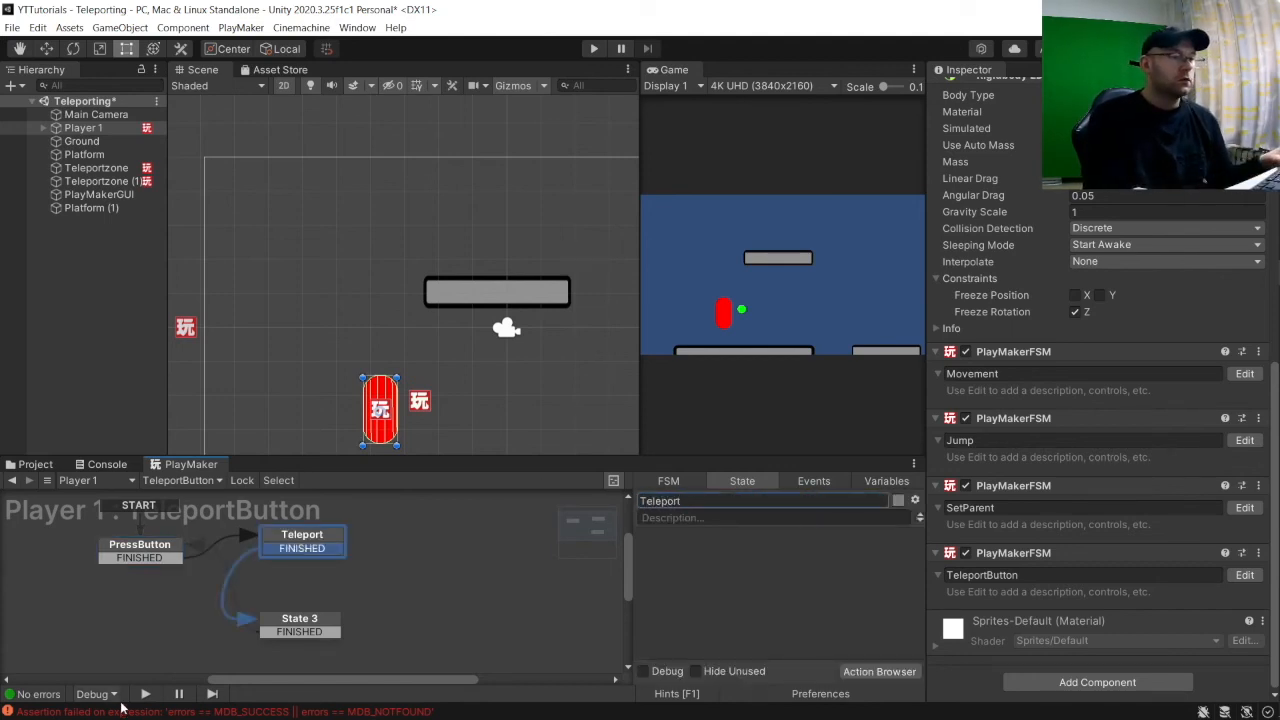
{"action": "left_click", "coordinate": [300, 621]}
{"action": "left_click", "coordinate": [674, 501]}
{"action": "type", "text": "Wairt"}
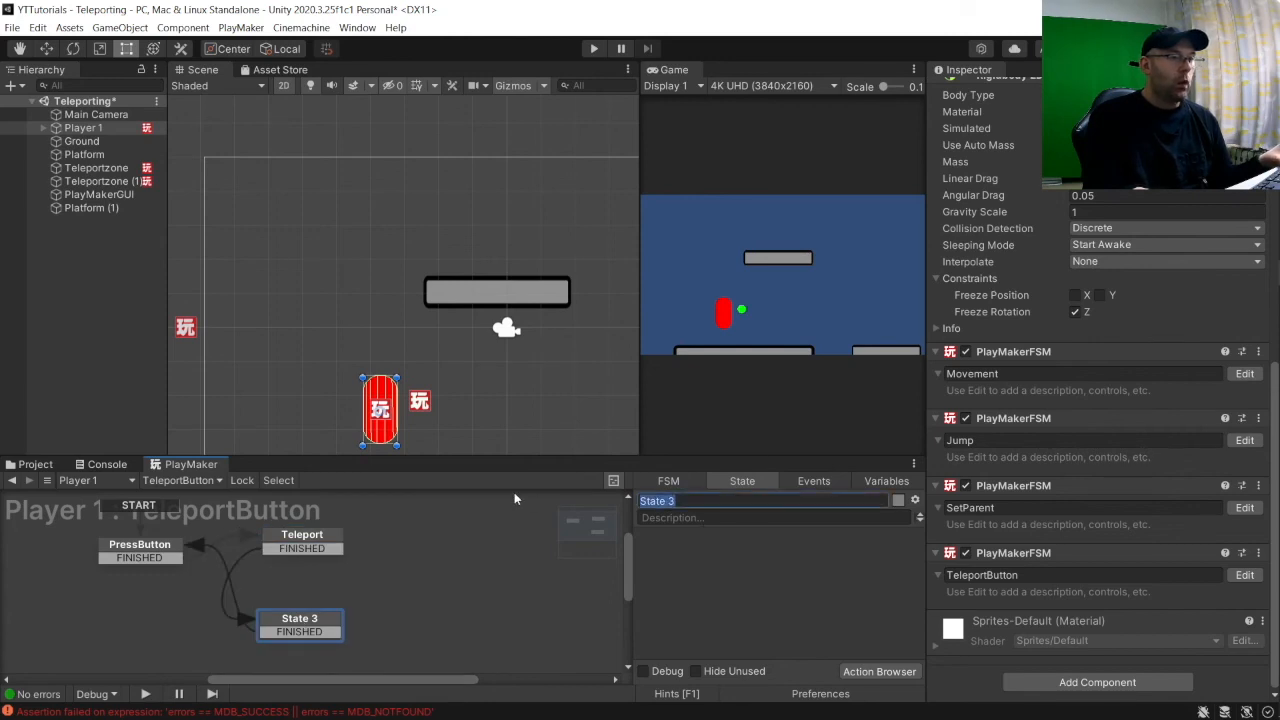
Add a Get Key Down action to the PressButton state and set its key to Joystick Button 0.
{"action": "left_click", "coordinate": [174, 551]}
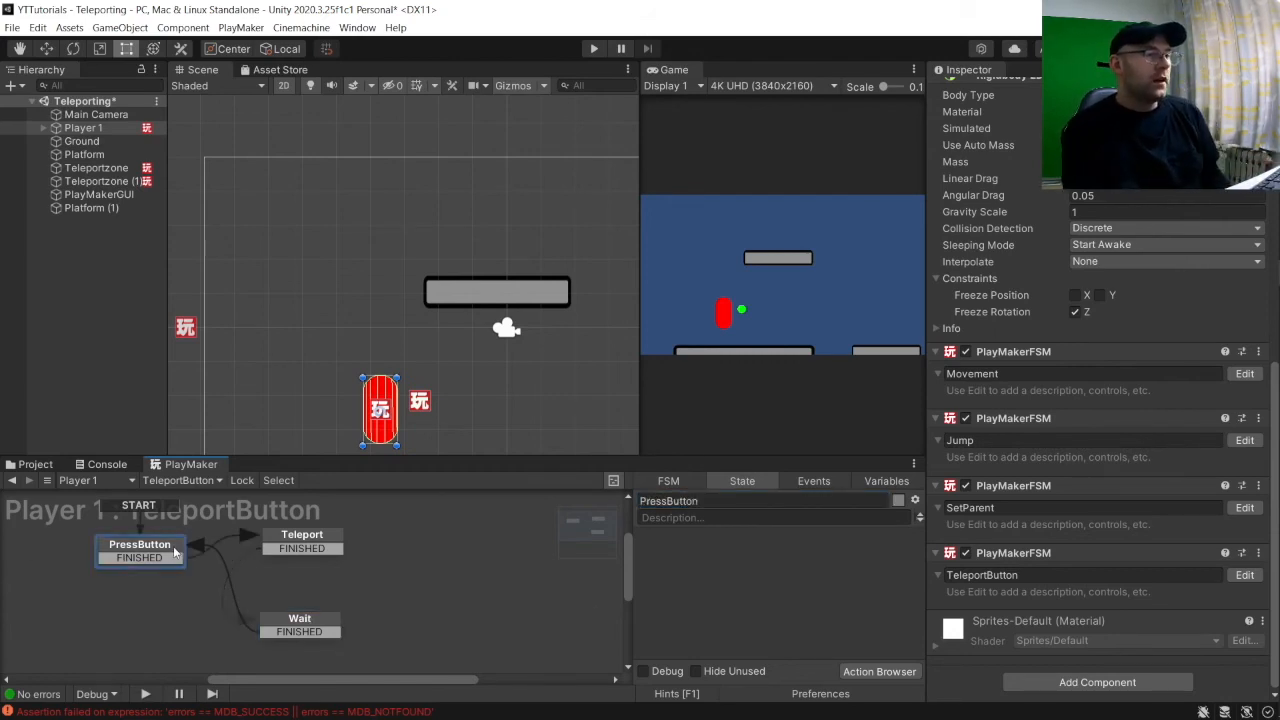
{"action": "left_click", "coordinate": [879, 671]}
{"action": "type", "text": "Get key down"}
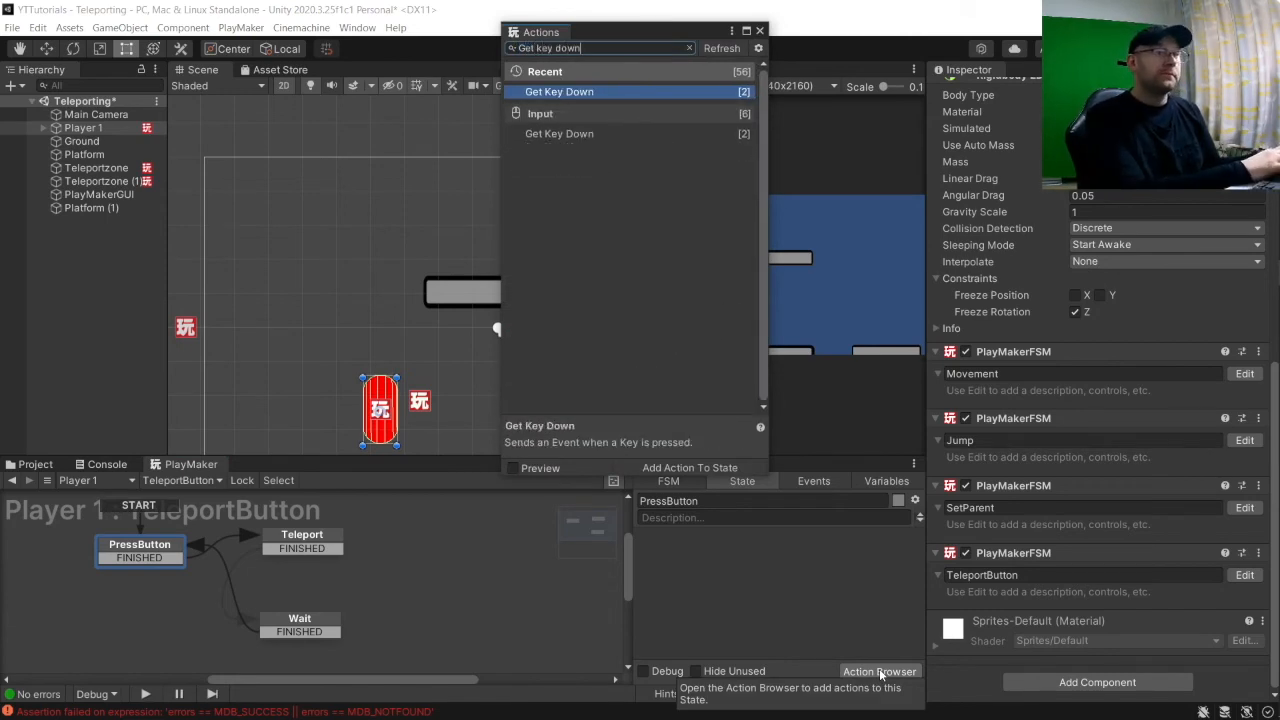
{"action": "key", "text": "Return"}
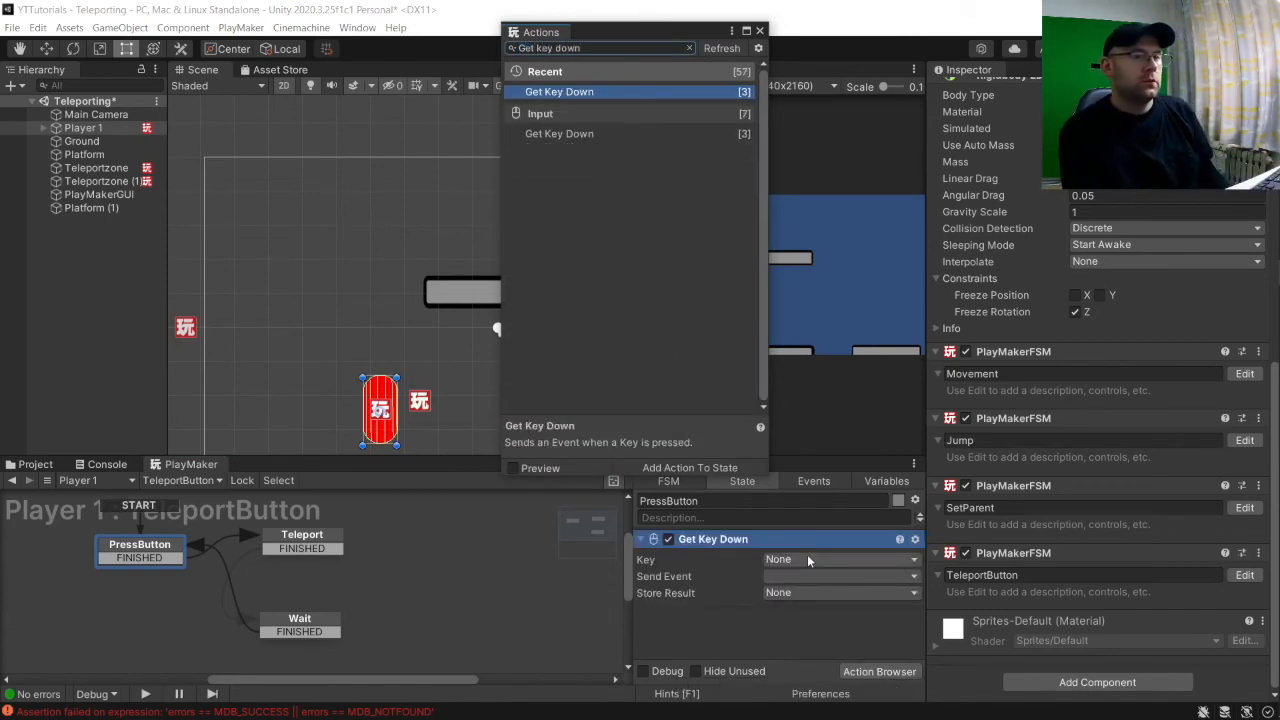
{"action": "left_click", "coordinate": [808, 560]}
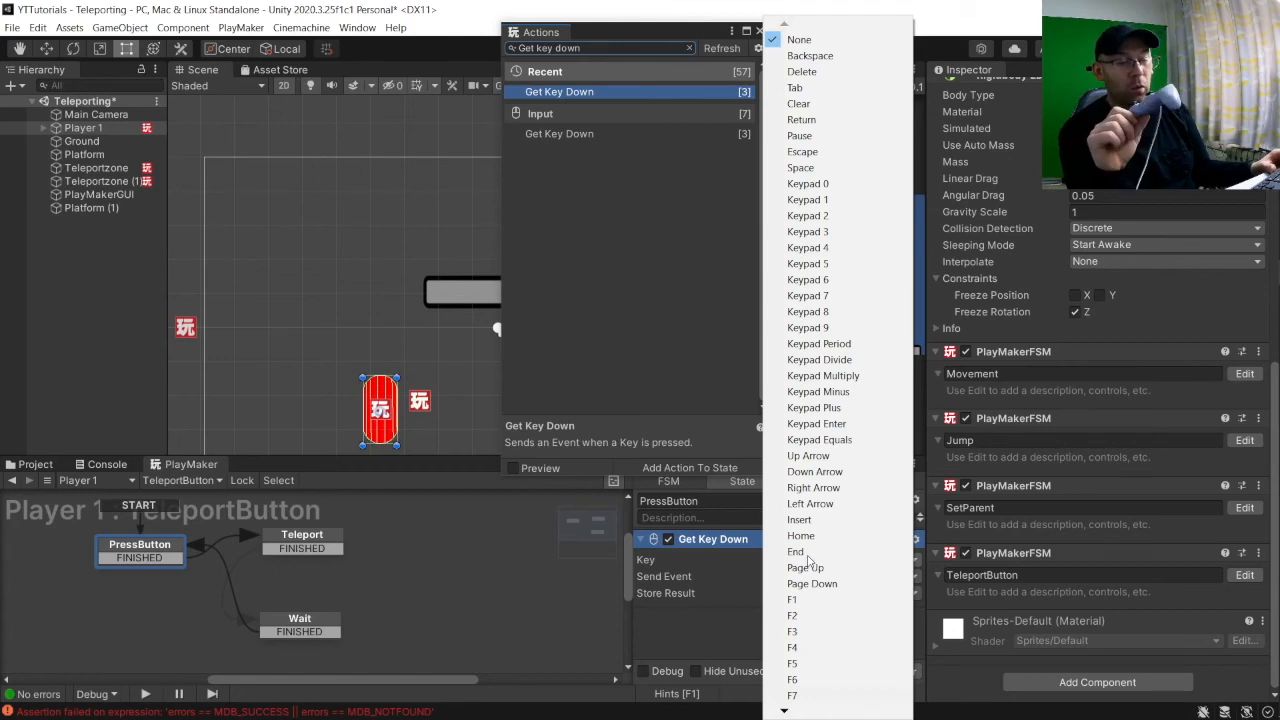
{"action": "scroll", "coordinate": [808, 562], "scroll_direction": "down", "scroll_amount": 20}
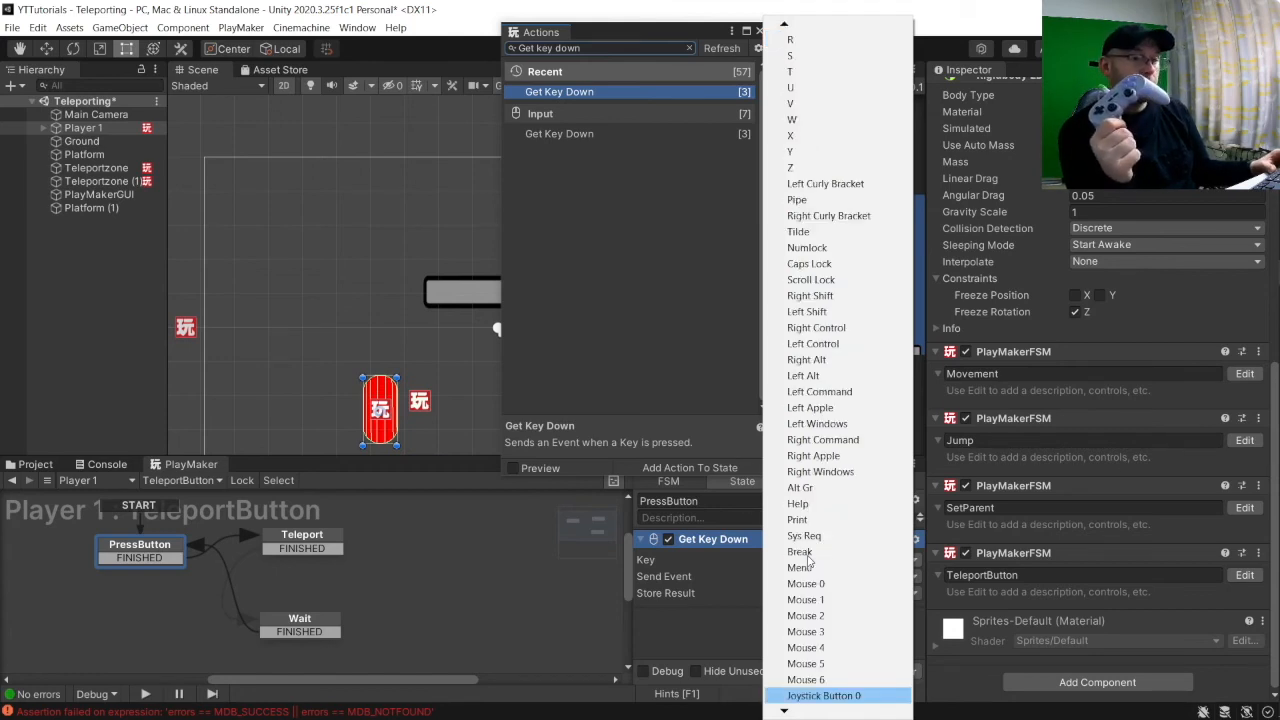
{"action": "key", "text": "Return"}
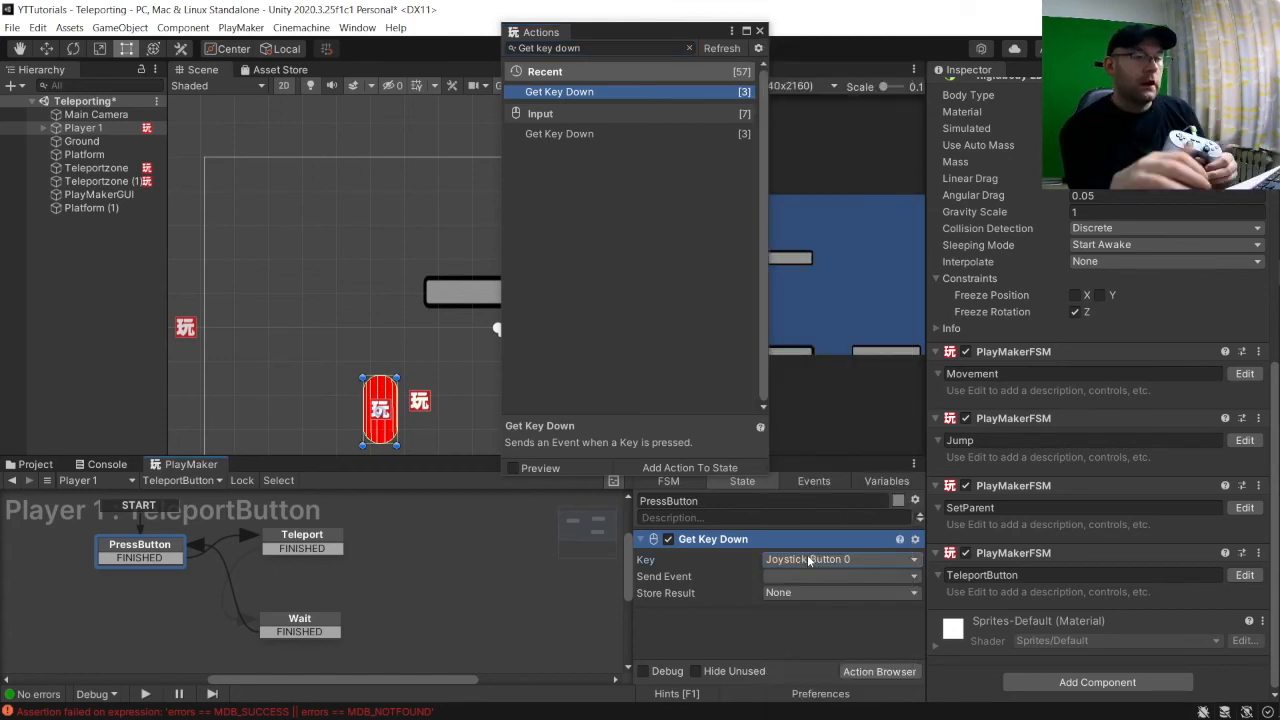
Make the PressButton state's Get Key Down action send the FINISHED event.
{"action": "left_click", "coordinate": [820, 576]}
{"action": "left_click", "coordinate": [823, 609]}
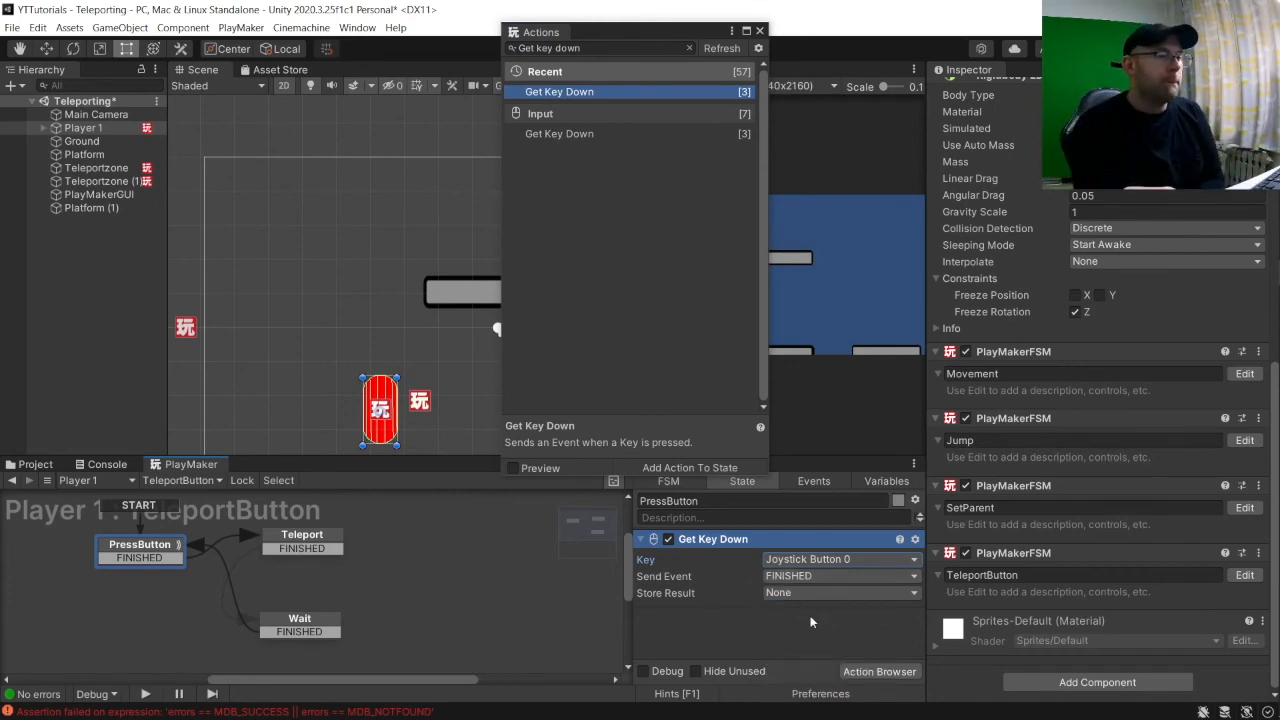
Add a Set Position 2d action to the Teleport state and set its vector to the global variable Target.
{"action": "left_click", "coordinate": [323, 538]}
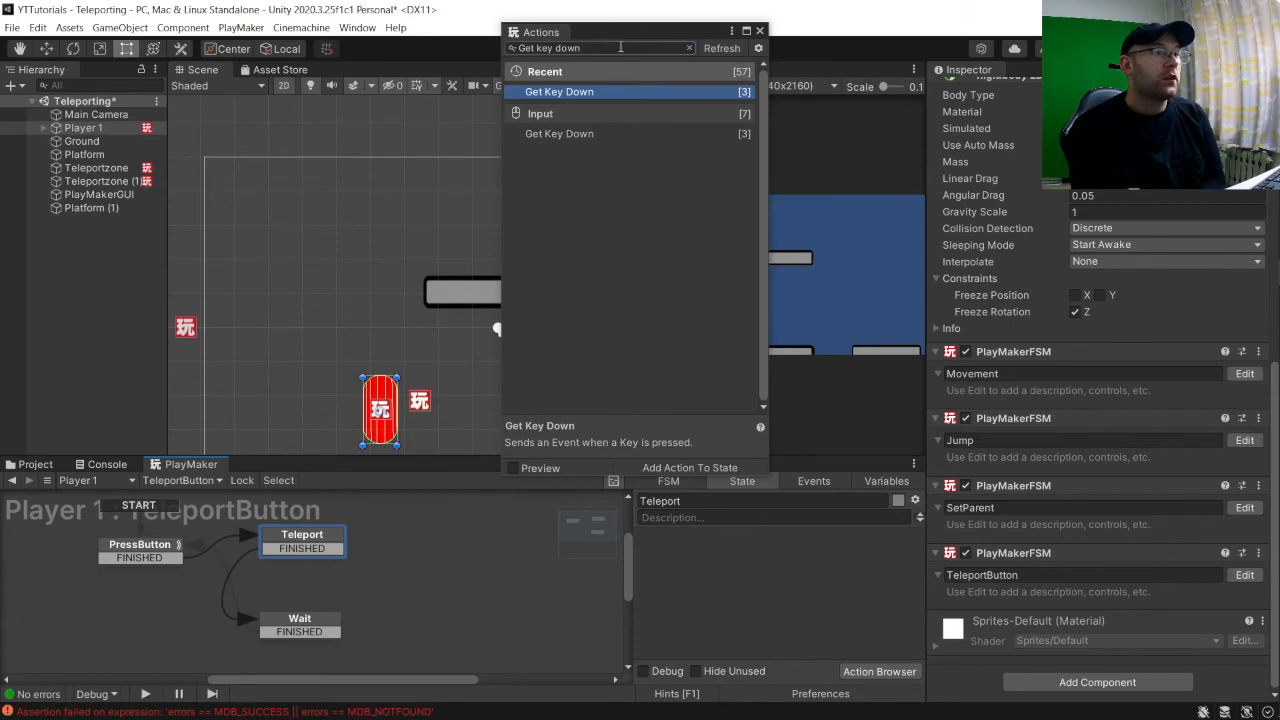
{"action": "type", "text": "set"}
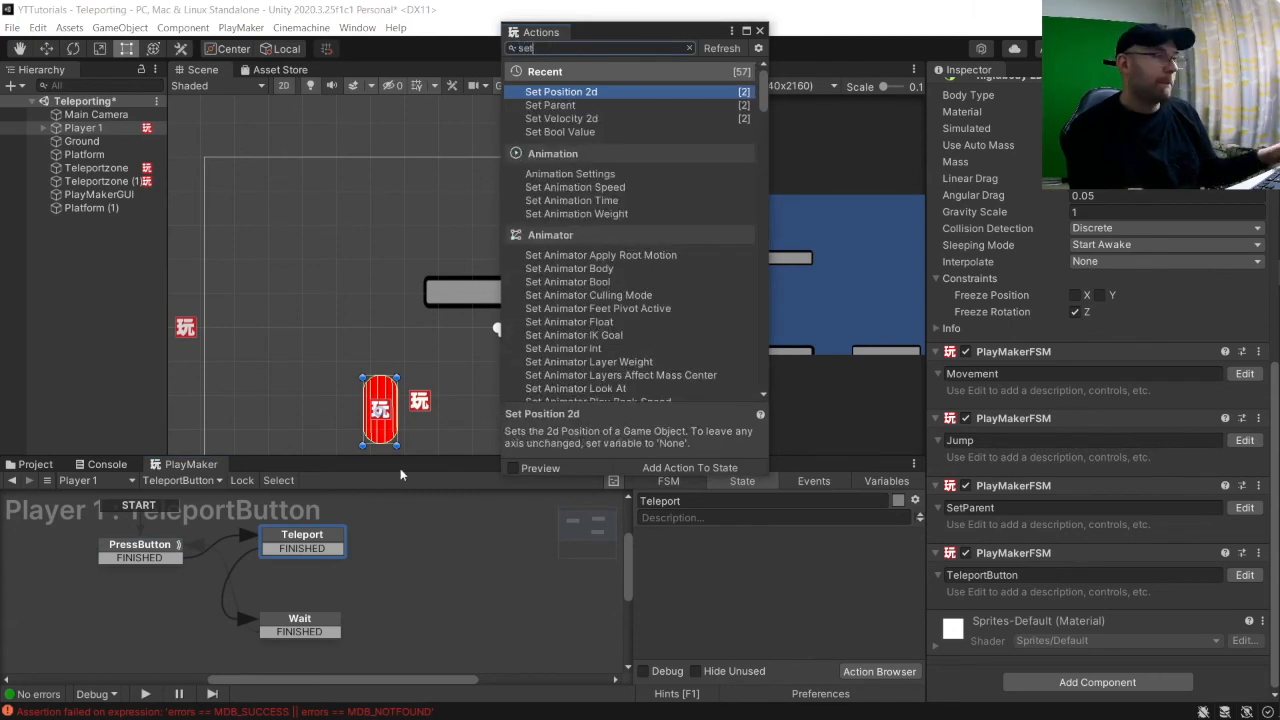
{"action": "left_click", "coordinate": [573, 92]}
{"action": "double_click", "coordinate": [573, 93]}
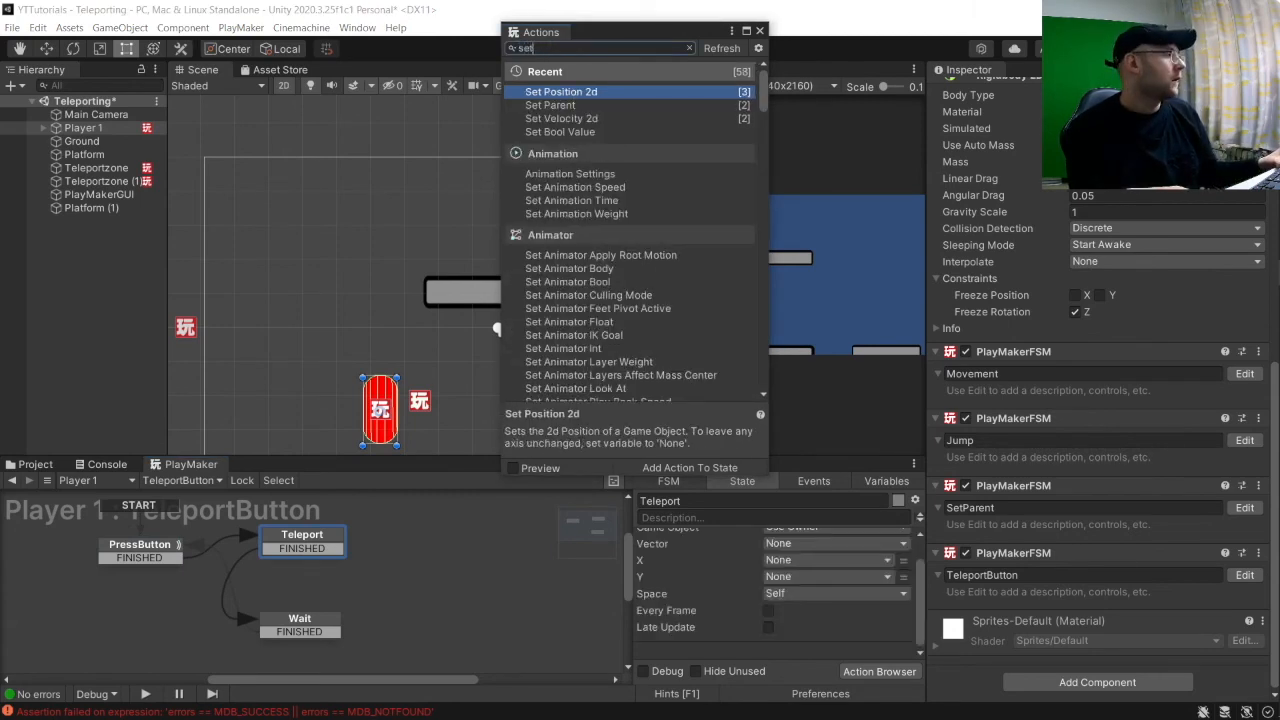
{"action": "scroll", "coordinate": [778, 592], "scroll_direction": "up", "scroll_amount": 1}
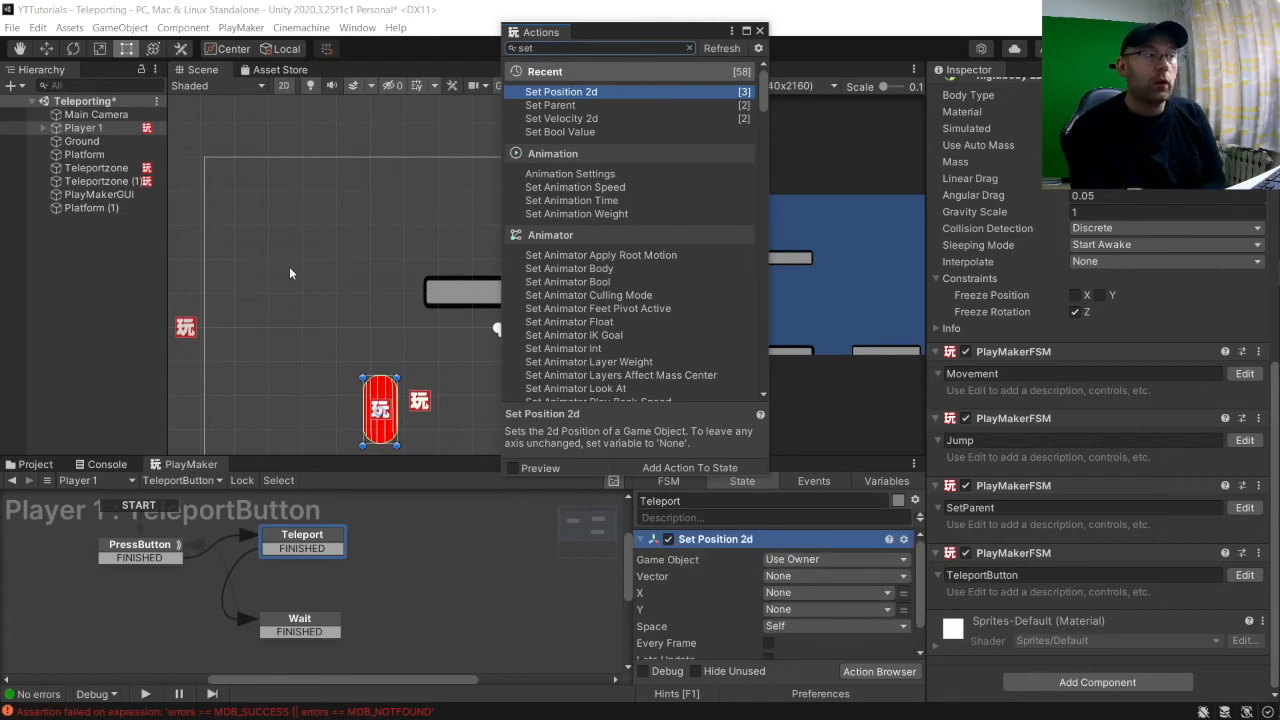
{"action": "left_click", "coordinate": [806, 590]}
{"action": "mouse_move", "coordinate": [880, 610]}
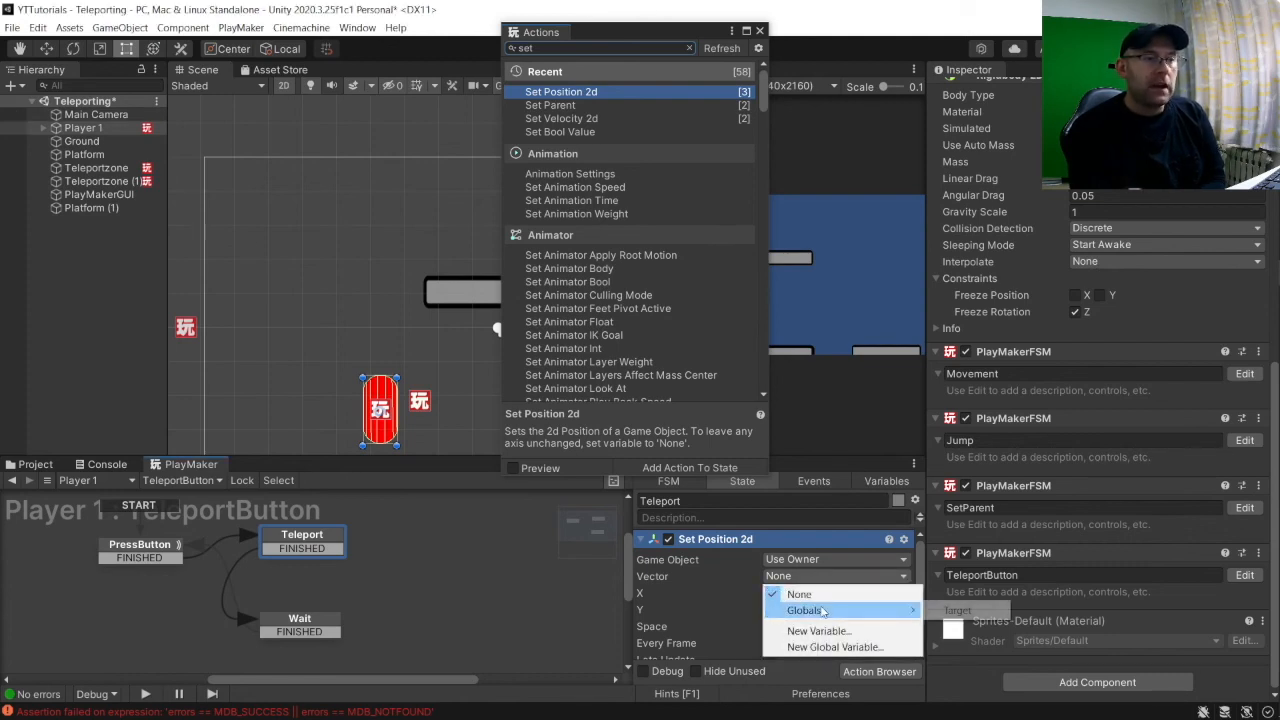
{"action": "left_click", "coordinate": [955, 610]}
{"action": "scroll", "coordinate": [760, 622], "scroll_direction": "down", "scroll_amount": 1}
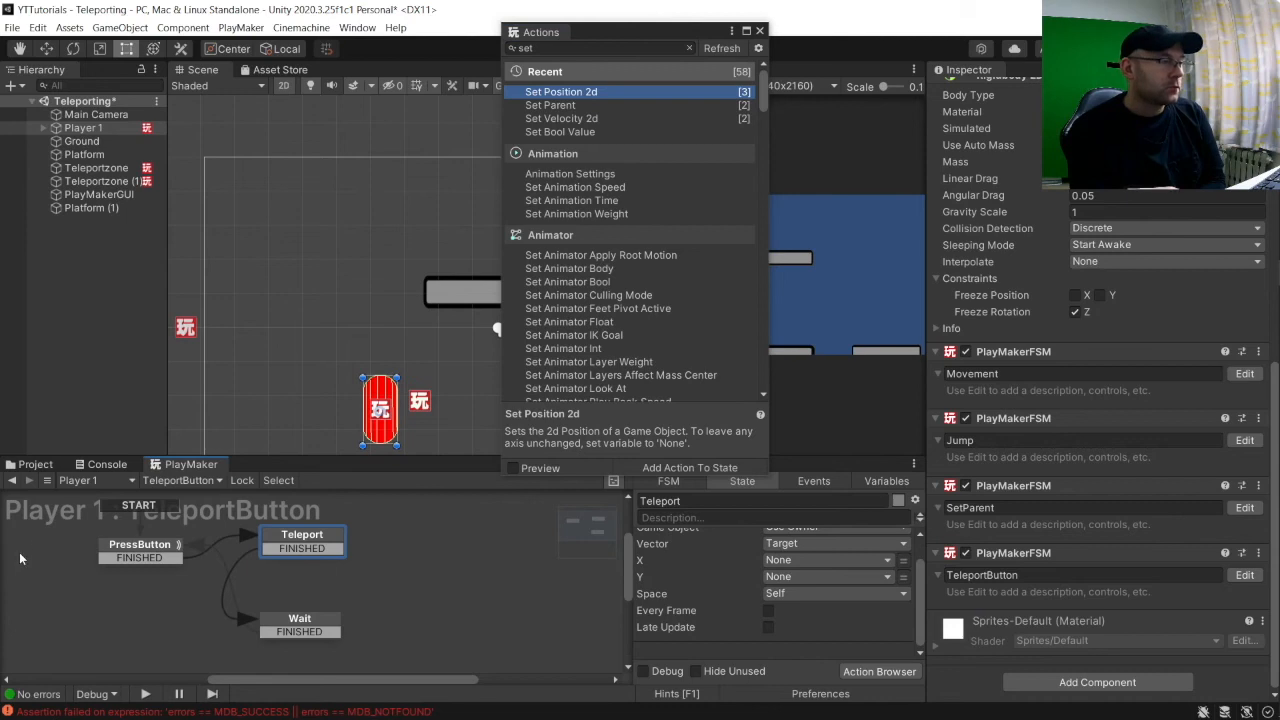
{"action": "scroll", "coordinate": [720, 597], "scroll_direction": "up", "scroll_amount": 1}
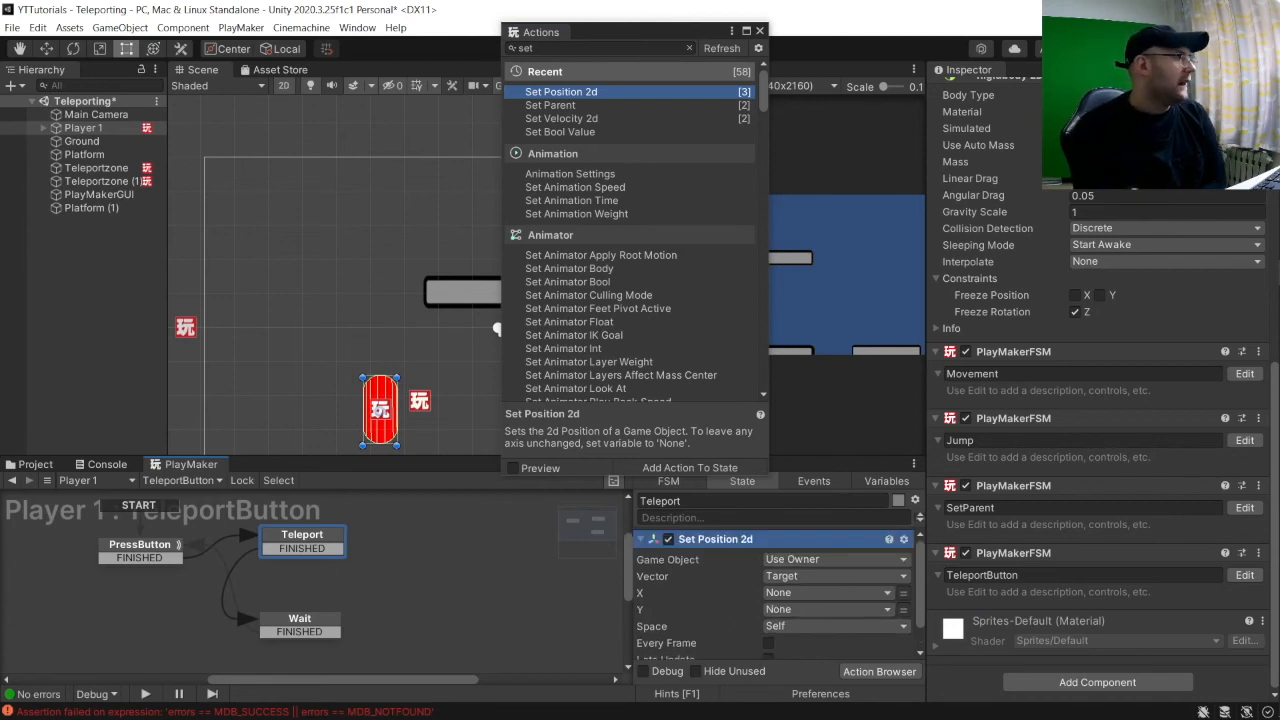
Add a Next Frame Event action below Set Position 2d in the Teleport state, sending FINISHED.
{"action": "left_click_drag", "start_coordinate": [583, 47], "coordinate": [403, 41]}
{"action": "type", "text": "next"}
{"action": "key", "text": "Return"}
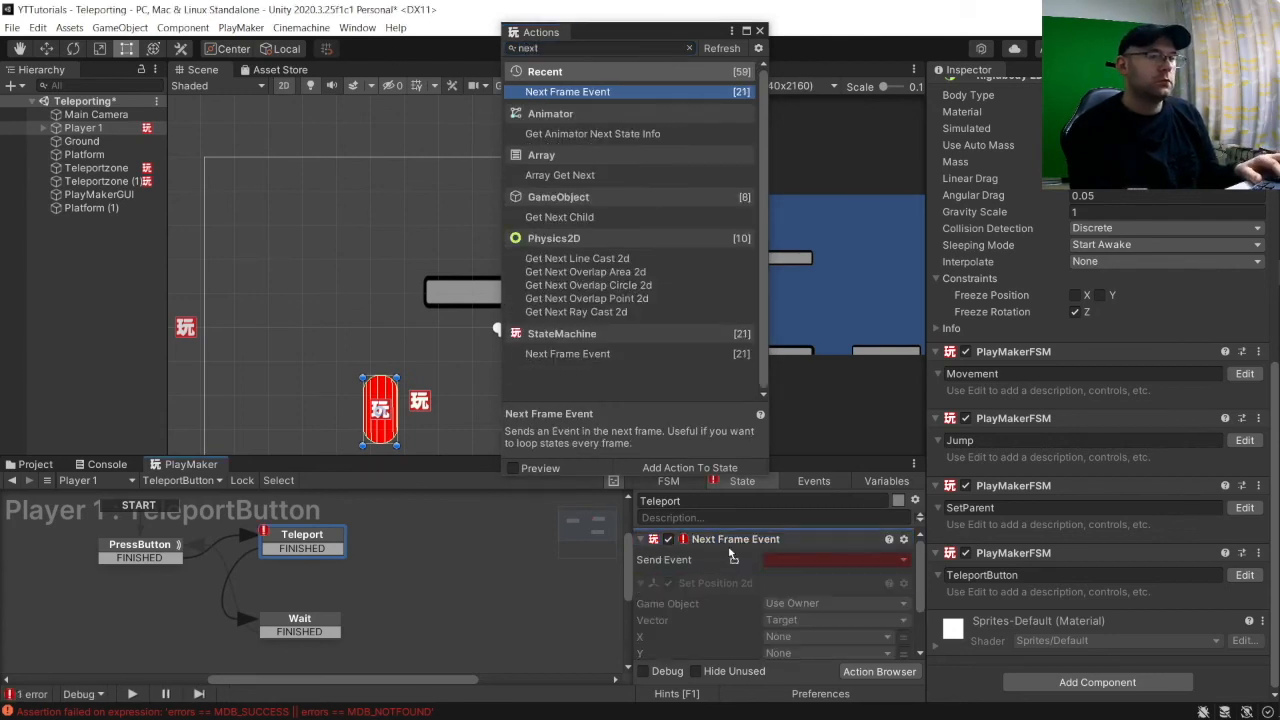
{"action": "left_click", "coordinate": [798, 630]}
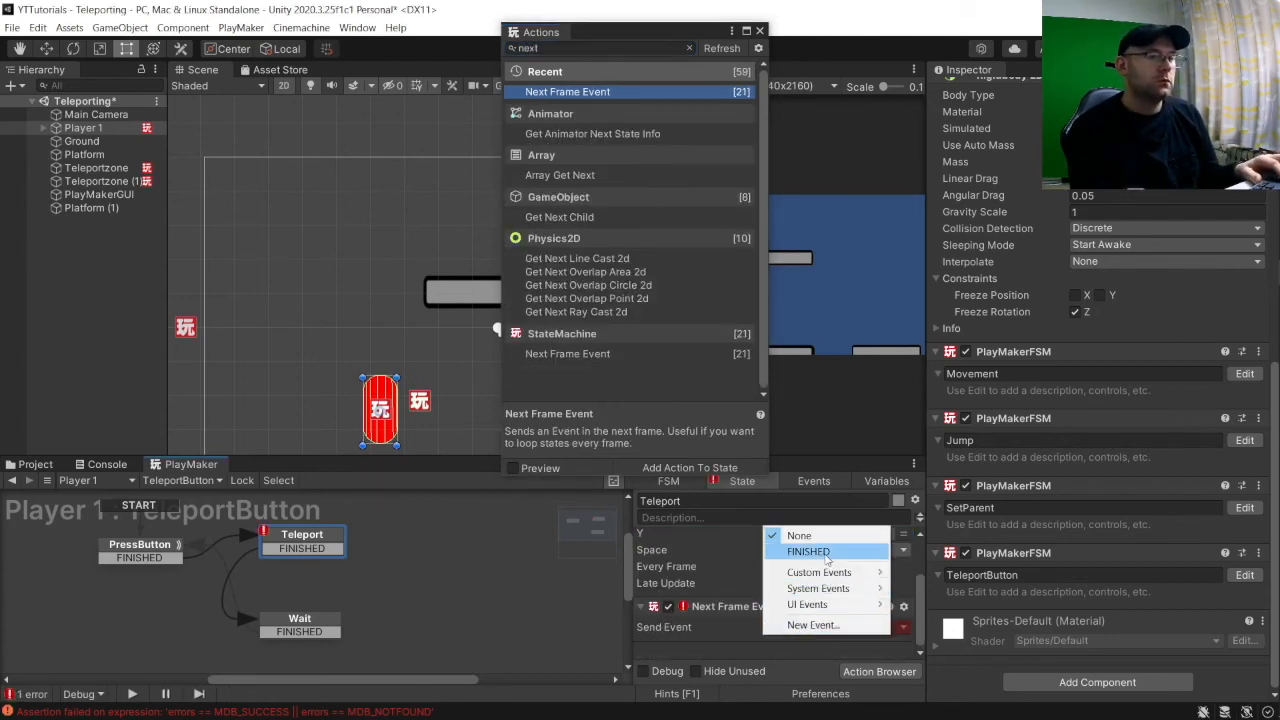
{"action": "left_click", "coordinate": [826, 554]}
Add Set Position 2d and Wait actions to the Wait state, with Set Position 2d first, and close the action browser.
{"action": "left_click", "coordinate": [303, 621]}
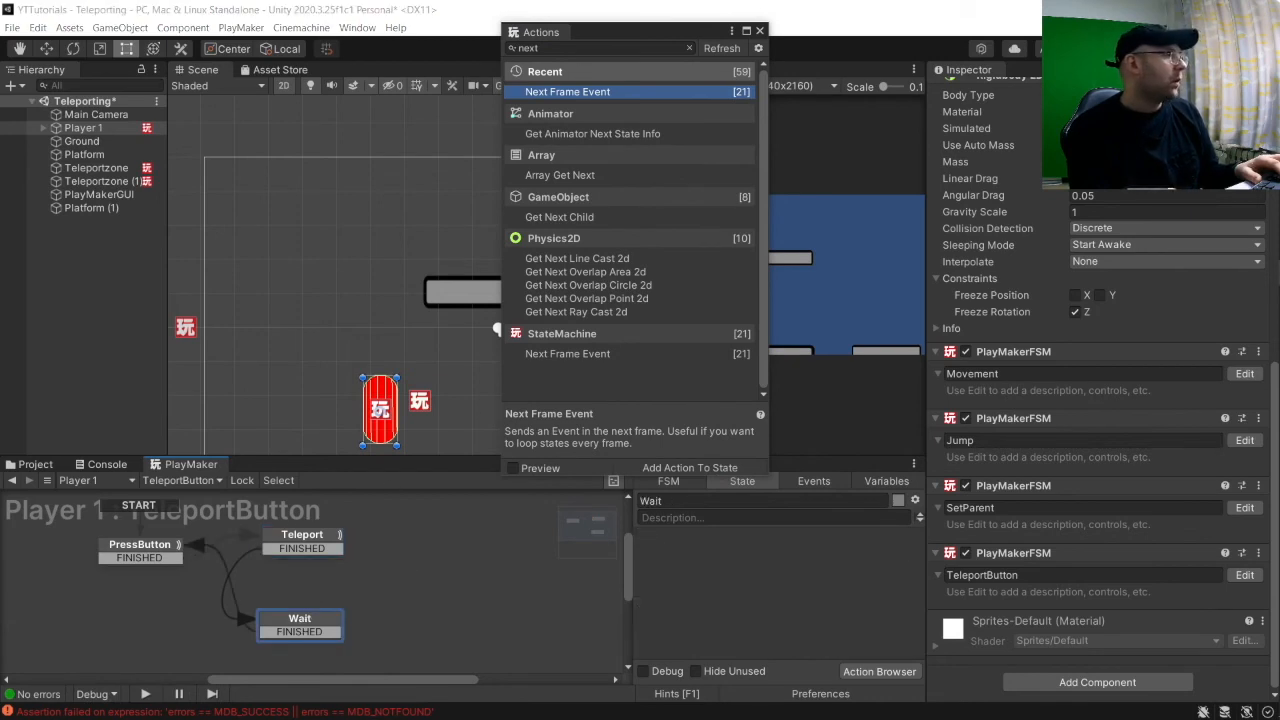
{"action": "left_click_drag", "start_coordinate": [566, 49], "coordinate": [420, 42]}
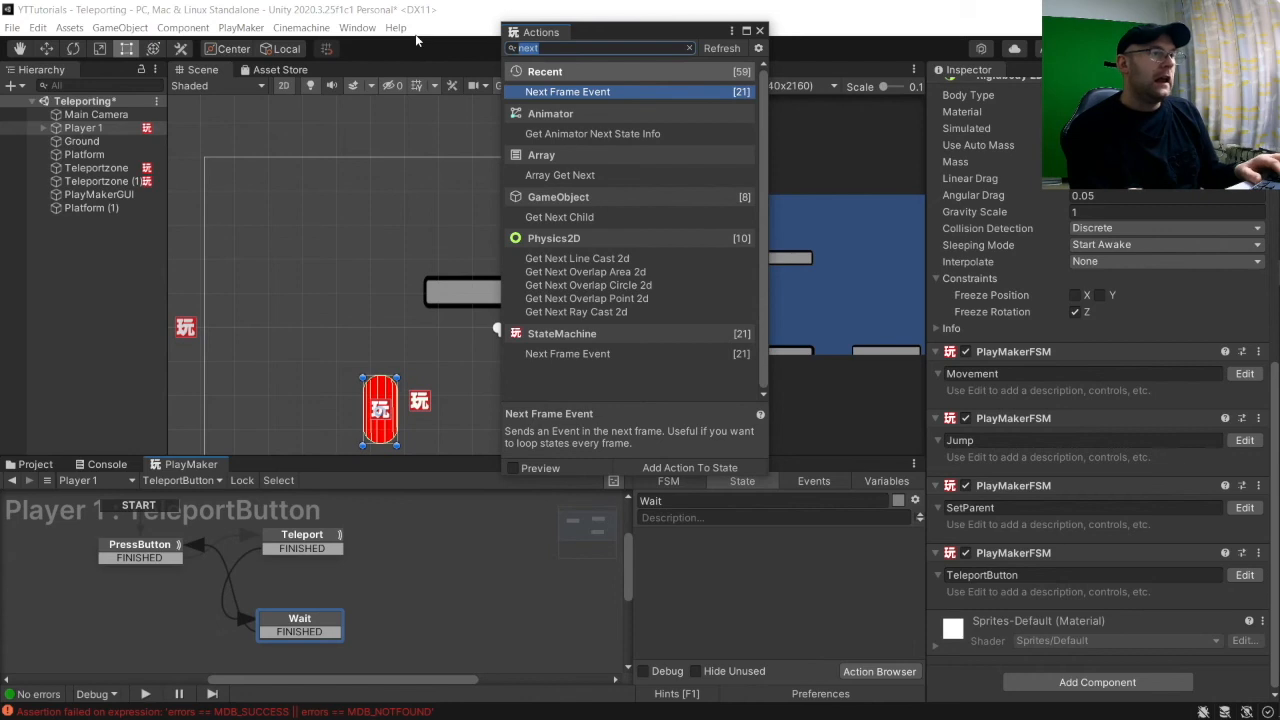
{"action": "type", "text": "set"}
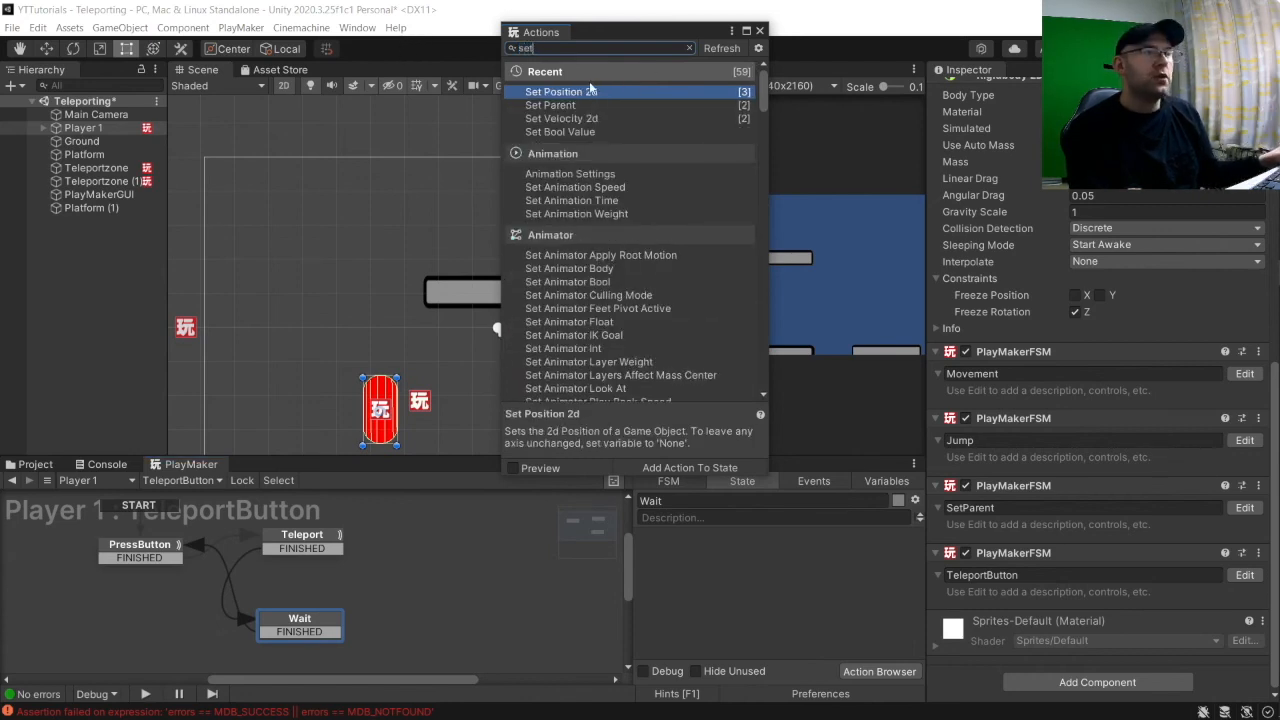
{"action": "double_click", "coordinate": [588, 91]}
{"action": "left_click_drag", "start_coordinate": [593, 46], "coordinate": [290, 48]}
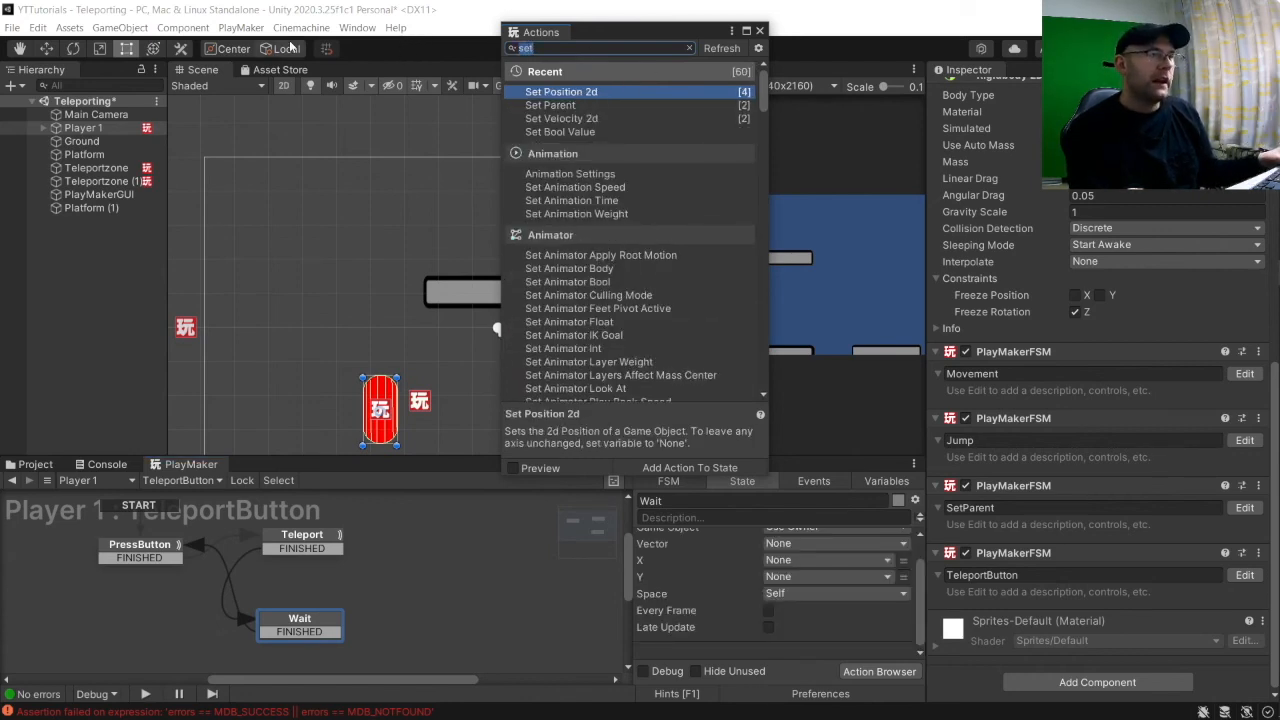
{"action": "type", "text": "wait"}
{"action": "key", "text": "Return"}
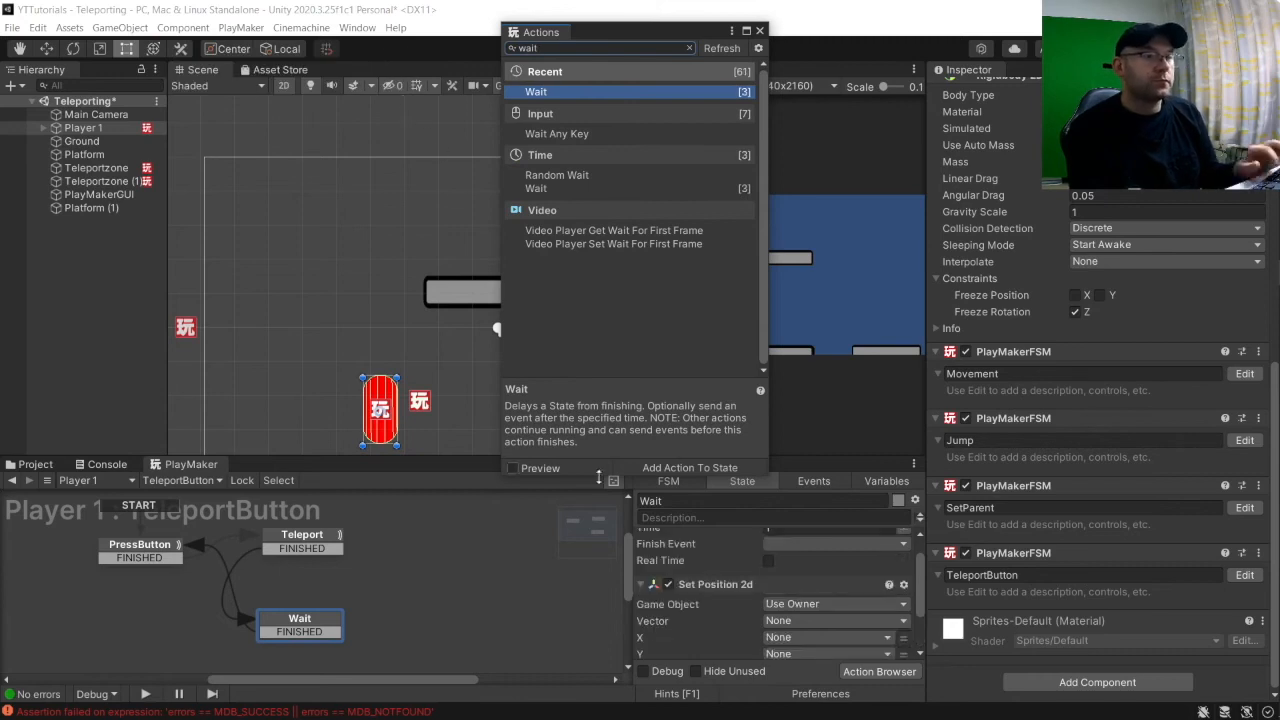
{"action": "left_click_drag", "start_coordinate": [719, 587], "coordinate": [722, 540]}
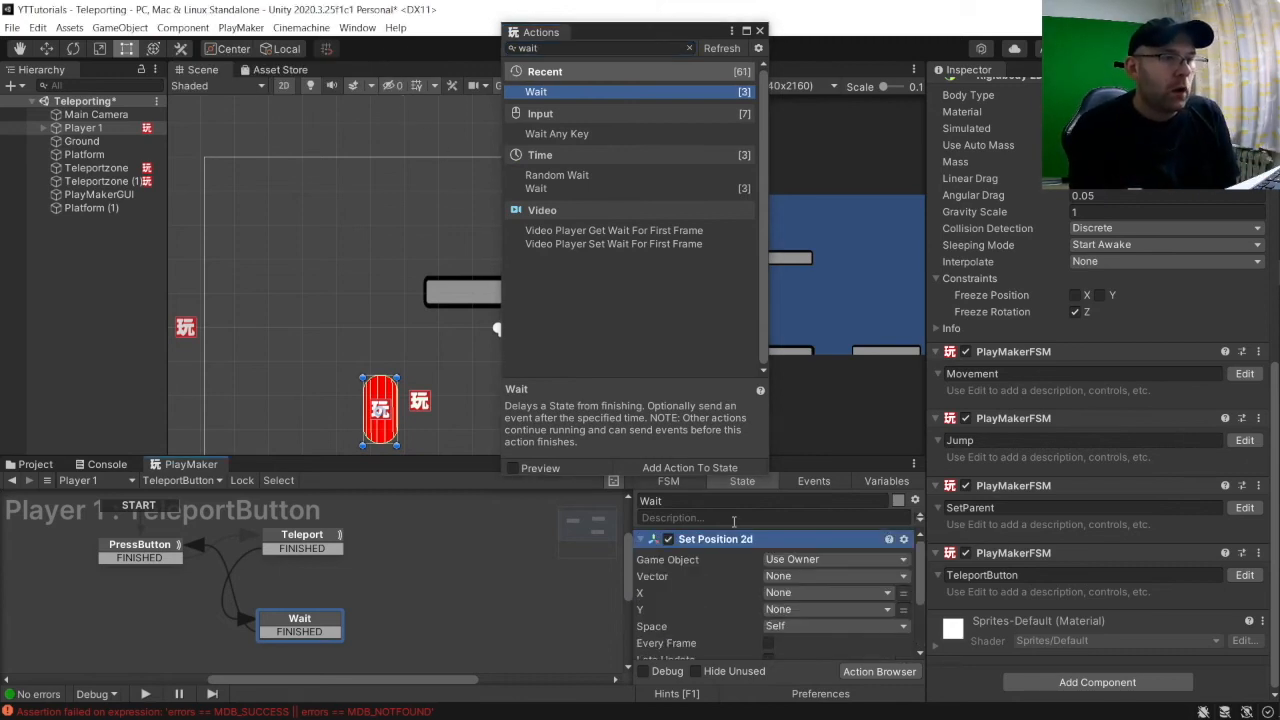
{"action": "left_click", "coordinate": [760, 31]}
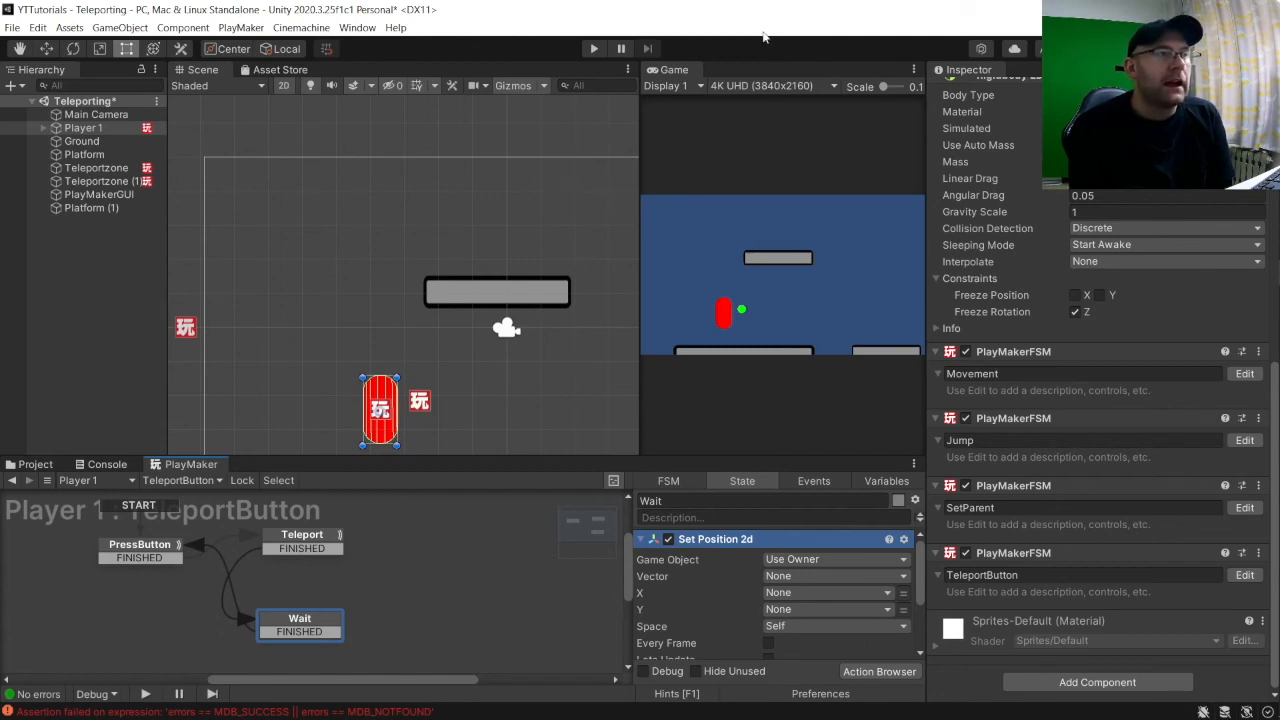
Switch the Wait state's Set Position 2d X and Y to direct values and copy Target's X position, 1.1475, into X.
{"action": "left_click", "coordinate": [901, 594]}
{"action": "left_click", "coordinate": [904, 611]}
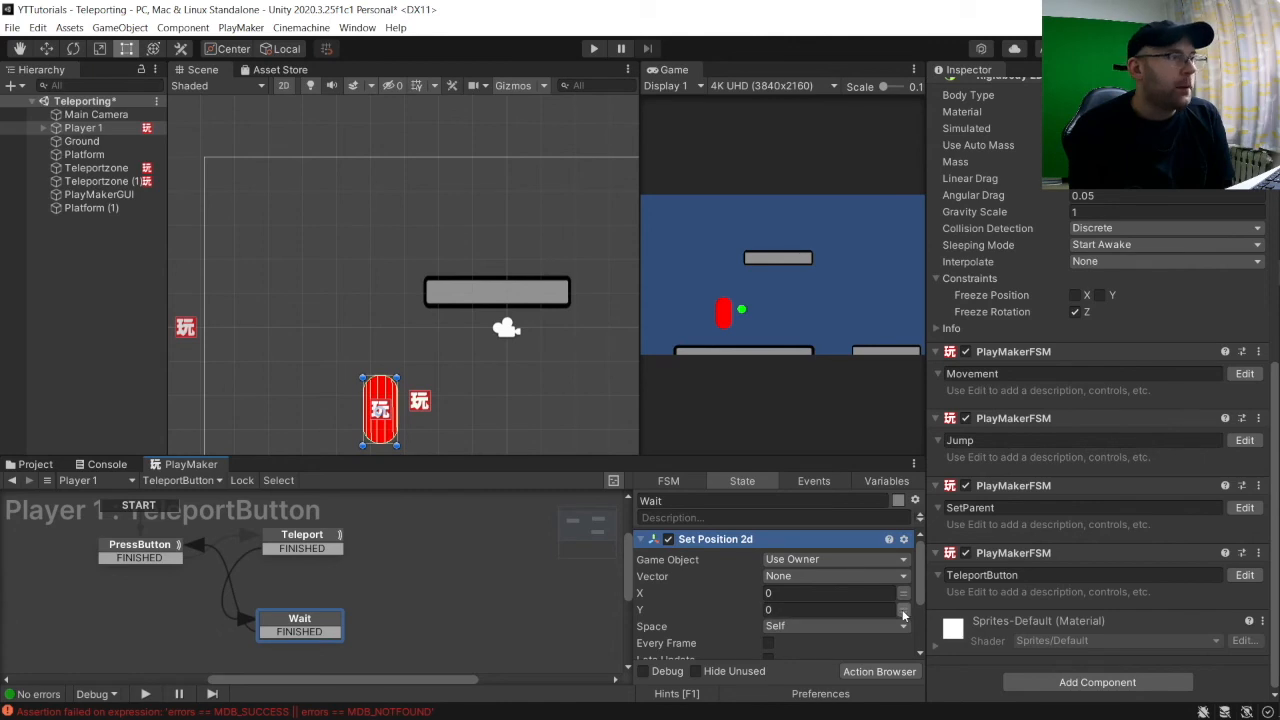
{"action": "left_click", "coordinate": [43, 128]}
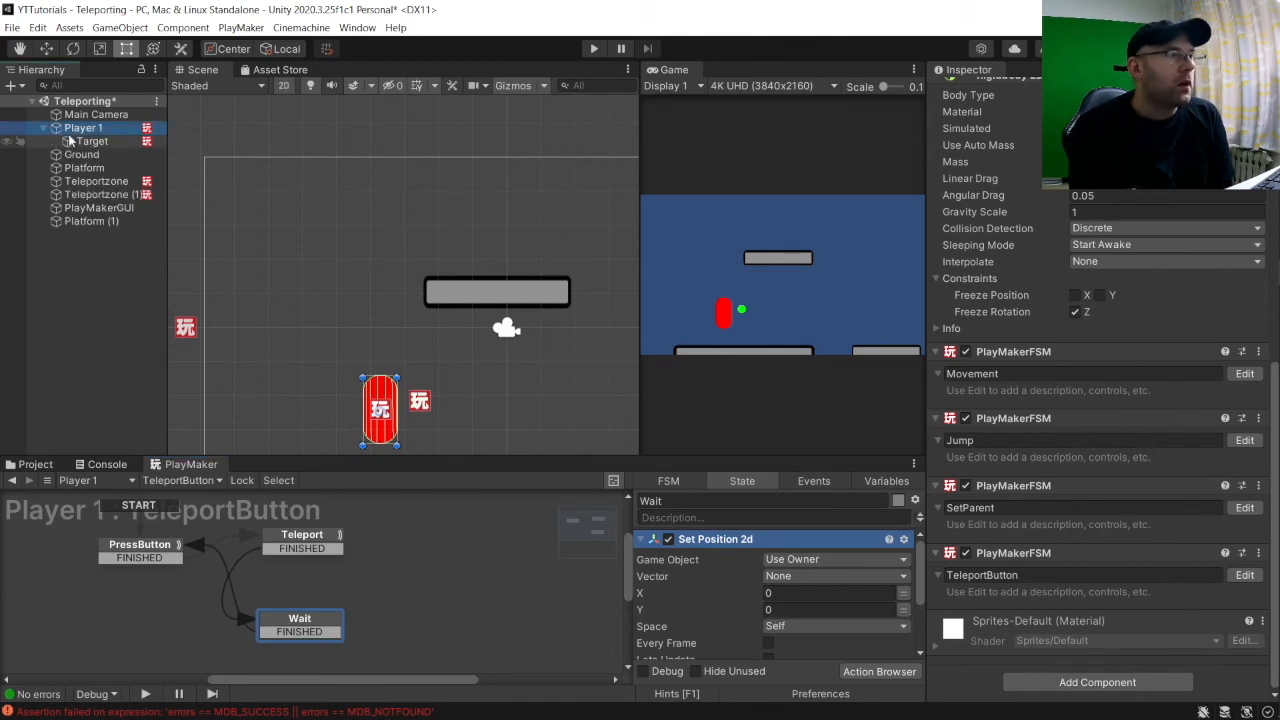
{"action": "left_click", "coordinate": [82, 142]}
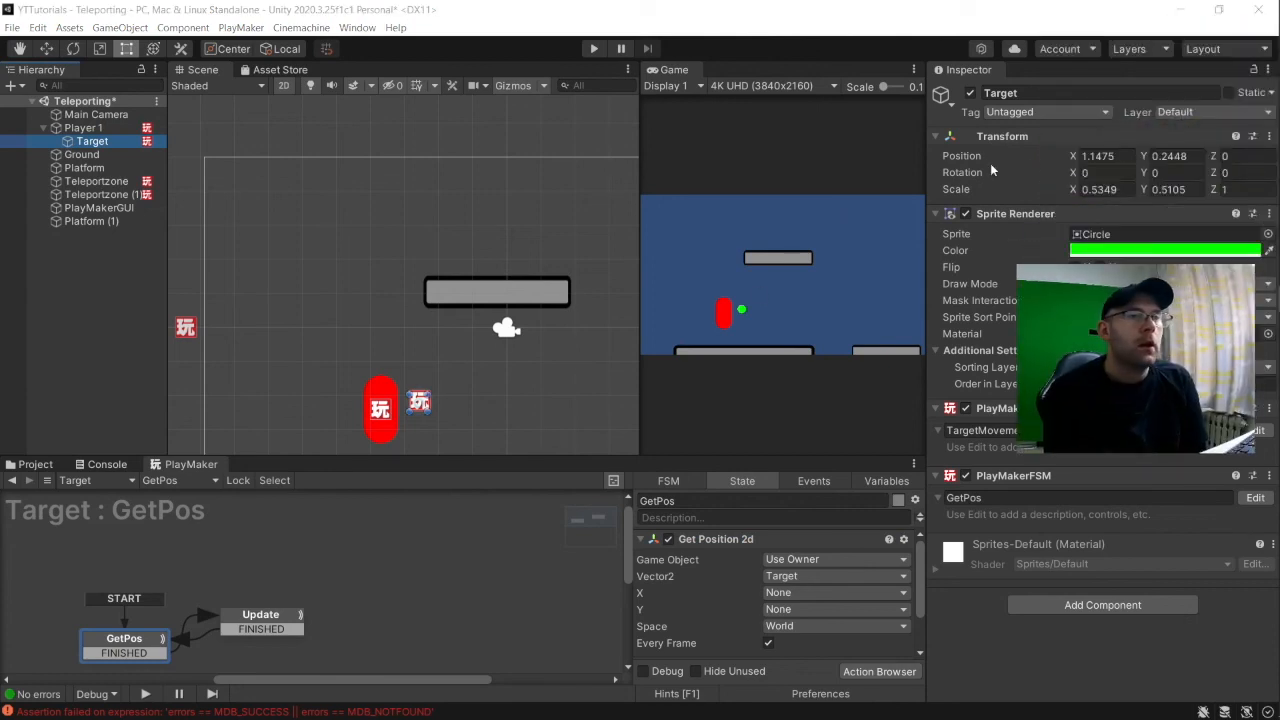
{"action": "left_click", "coordinate": [960, 158]}
{"action": "key", "text": "ctrl+c"}
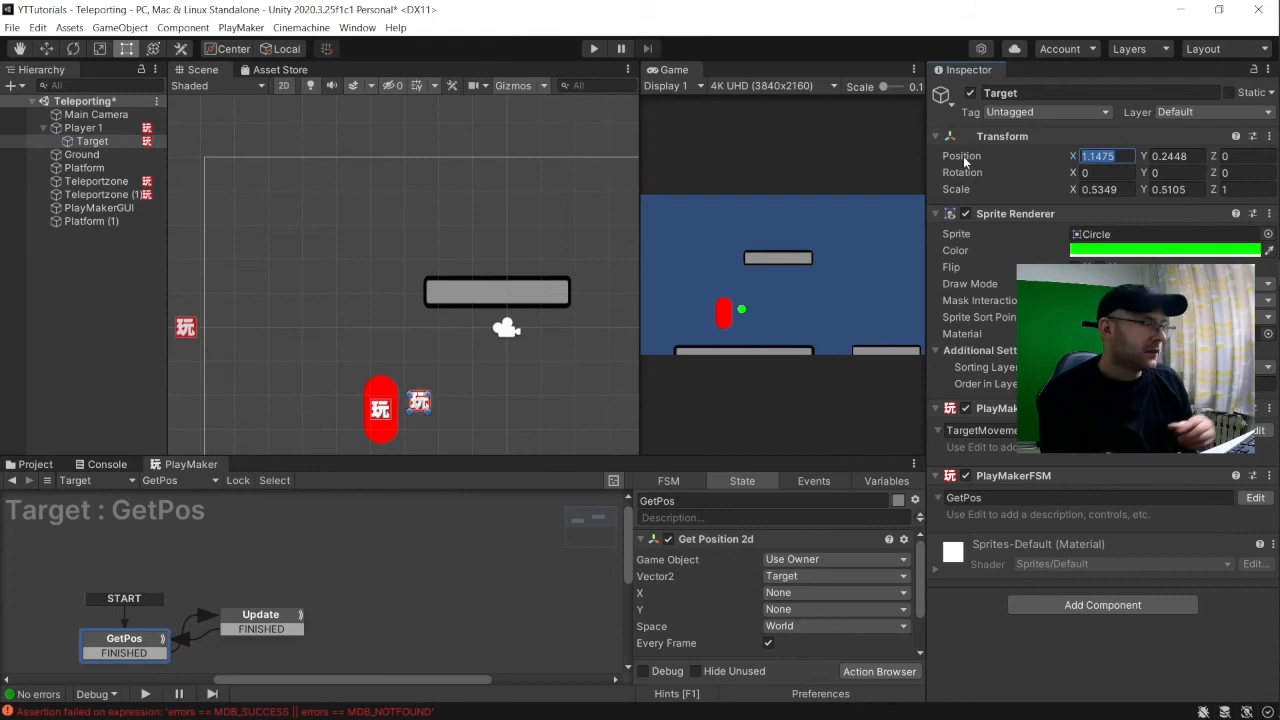
{"action": "left_click", "coordinate": [97, 129]}
{"action": "left_click", "coordinate": [818, 593]}
{"action": "key", "text": "ctrl+v"}
Copy Target's Y position, 0.2448, into Y of the Wait state's Set Position 2d action.
{"action": "left_click", "coordinate": [95, 141]}
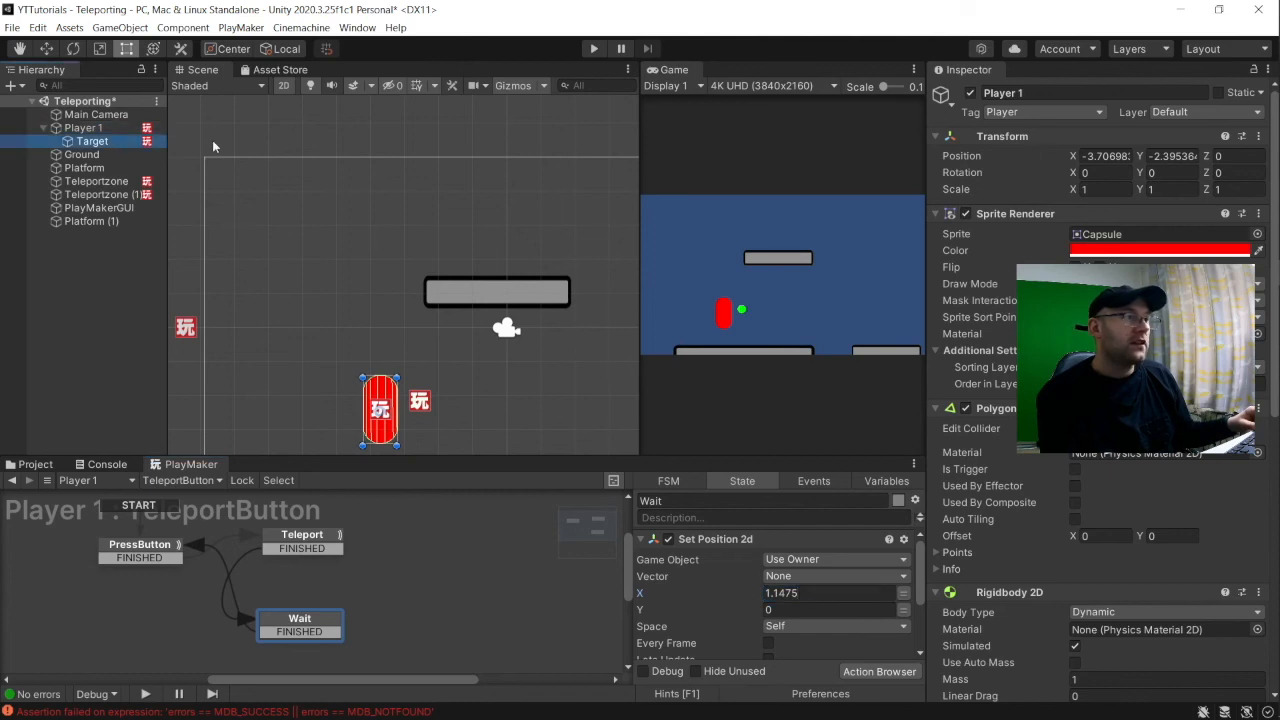
{"action": "left_click", "coordinate": [1190, 156]}
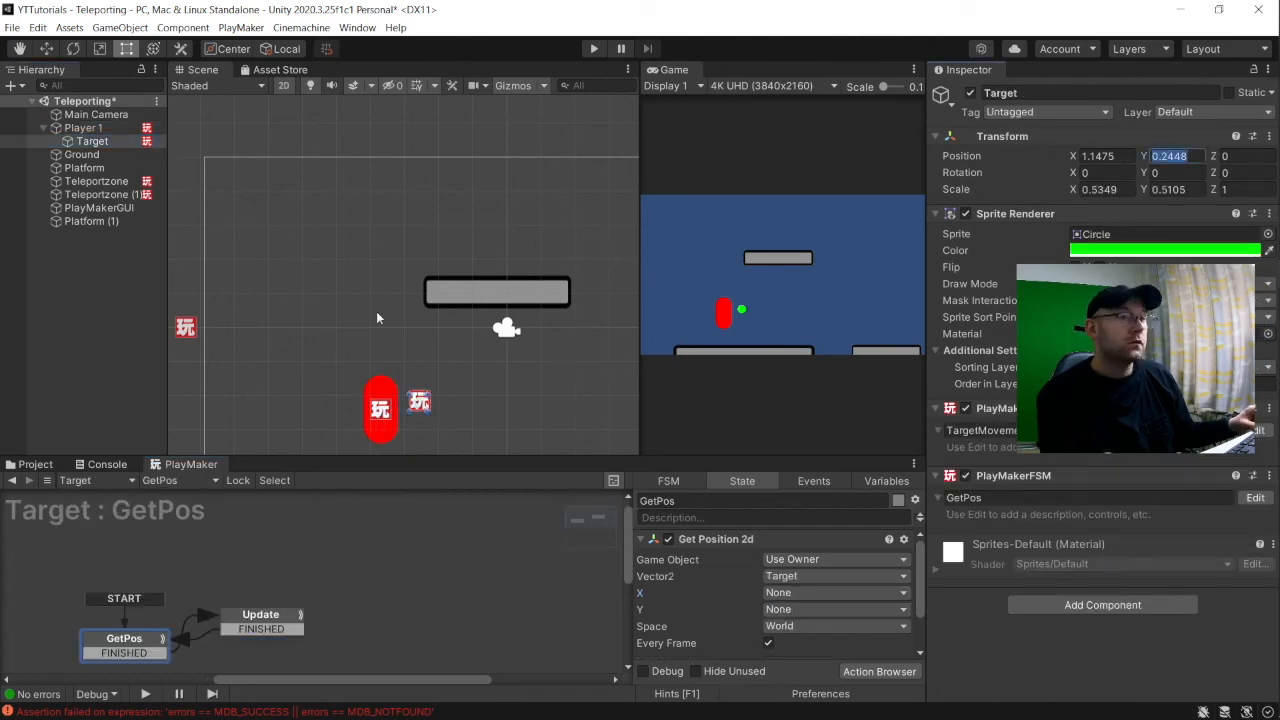
{"action": "left_click", "coordinate": [90, 128]}
{"action": "left_click", "coordinate": [852, 608]}
Set the Wait action's time to 3, its finish event to FINISHED, and enable Real Time.
{"action": "scroll", "coordinate": [851, 608], "scroll_direction": "down", "scroll_amount": 3}
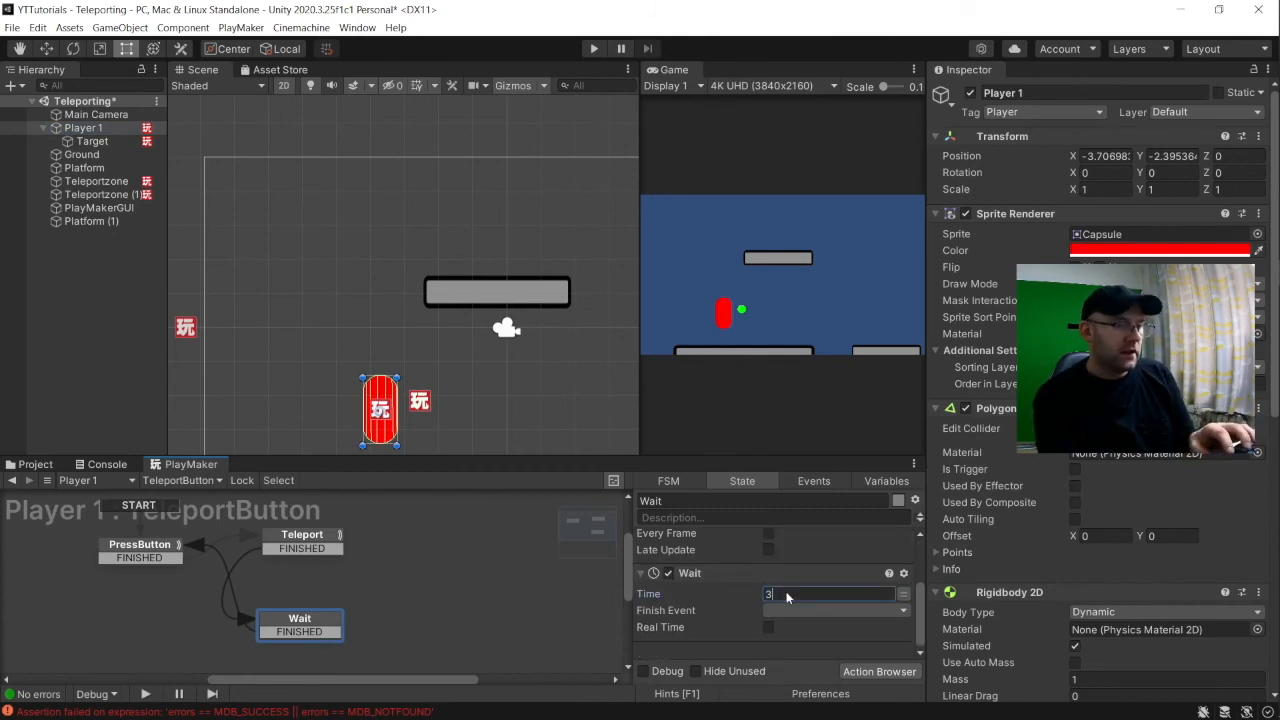
{"action": "left_click", "coordinate": [796, 610]}
{"action": "left_click", "coordinate": [832, 537]}
{"action": "left_click", "coordinate": [767, 627]}
Play-test the teleport while watching the TeleportButton FSM's states, and stop the game.
{"action": "left_click", "coordinate": [132, 549]}
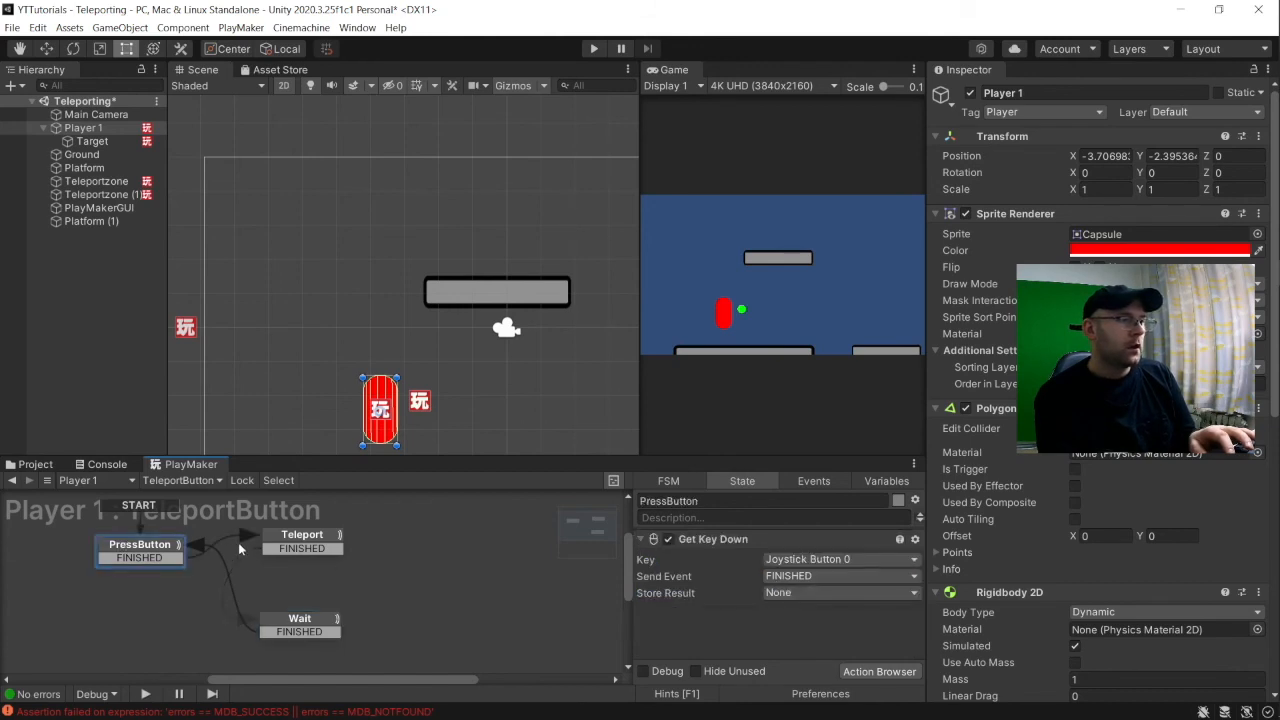
{"action": "left_click", "coordinate": [595, 48]}
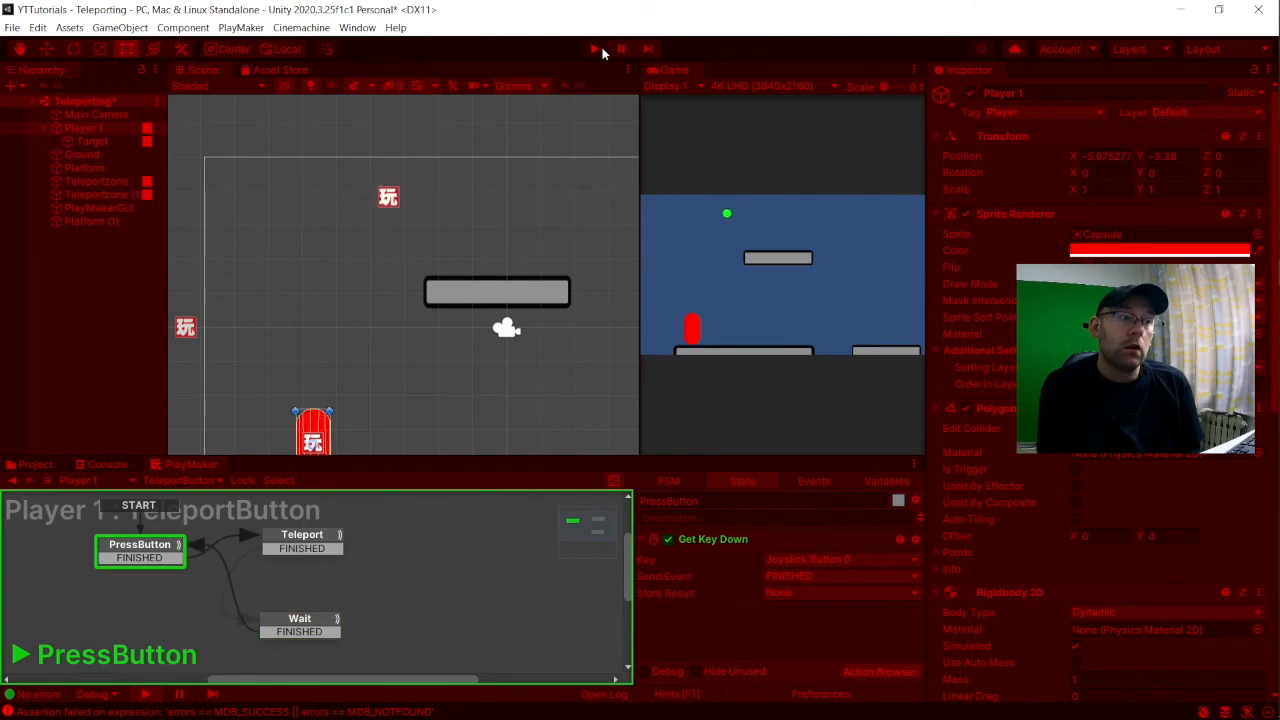
{"action": "key", "text": "space"}
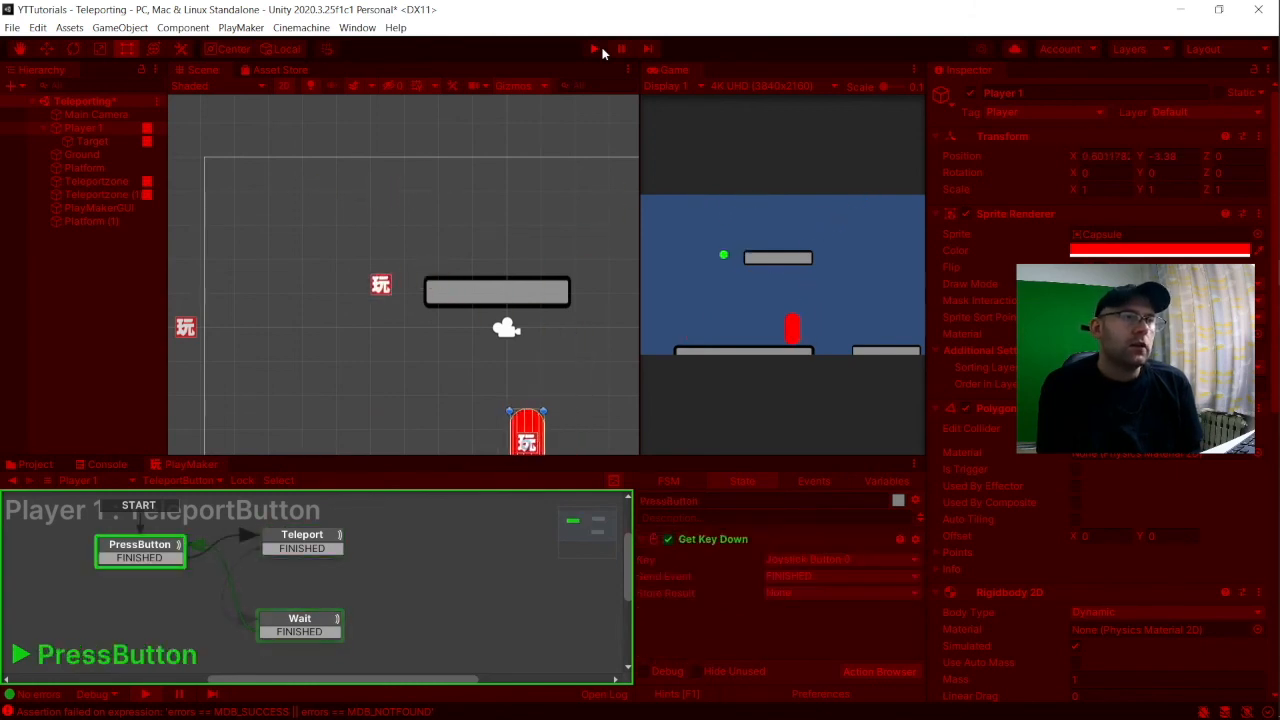
{"action": "key", "text": "space"}
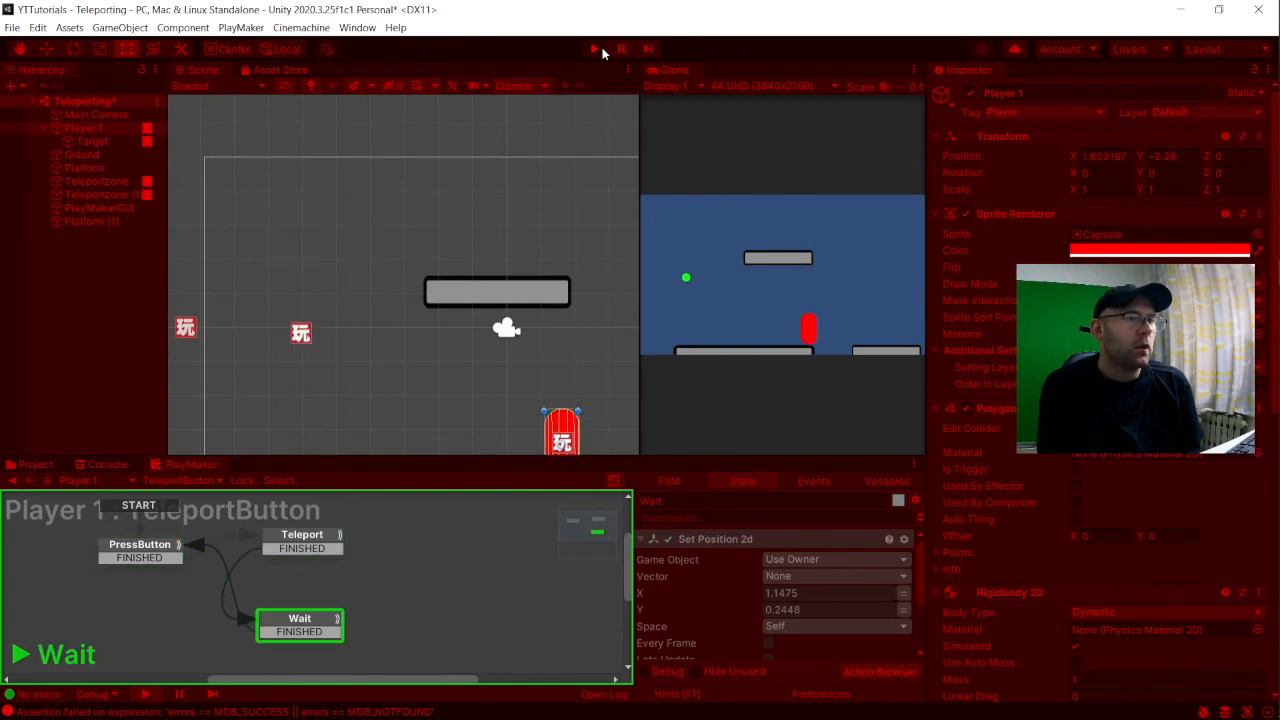
{"action": "key", "text": "space"}
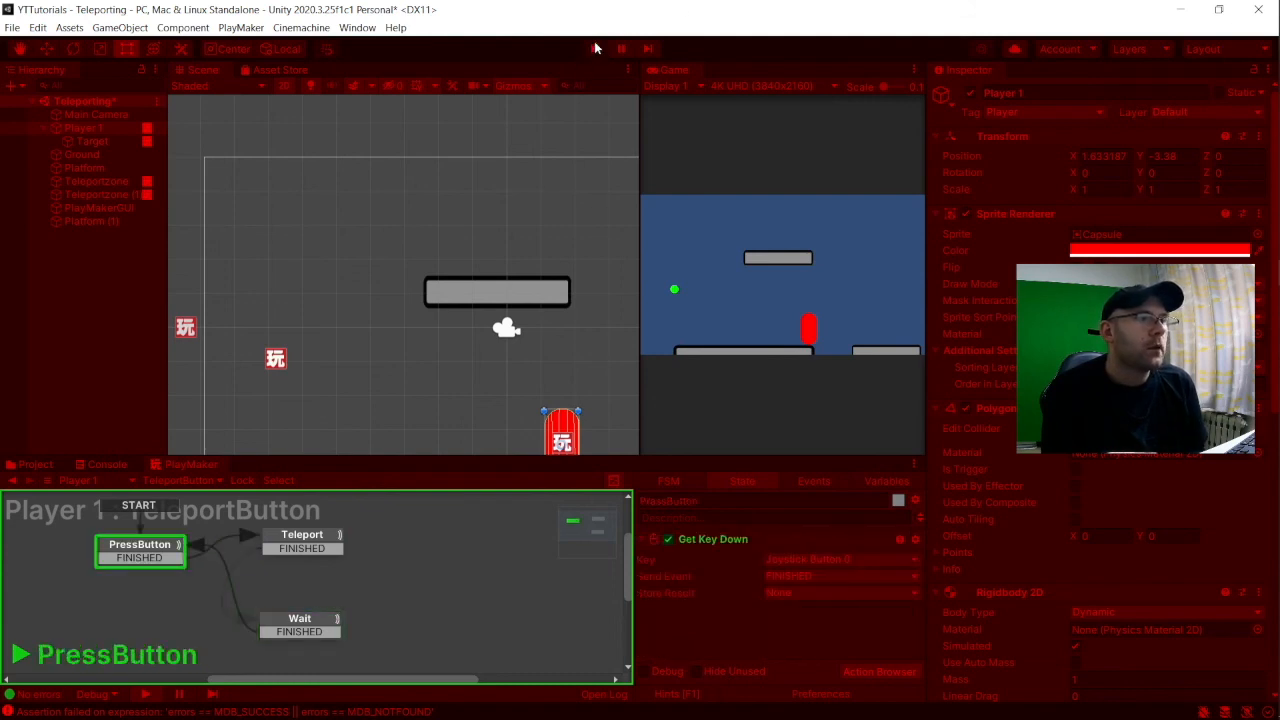
{"action": "left_click", "coordinate": [594, 49]}
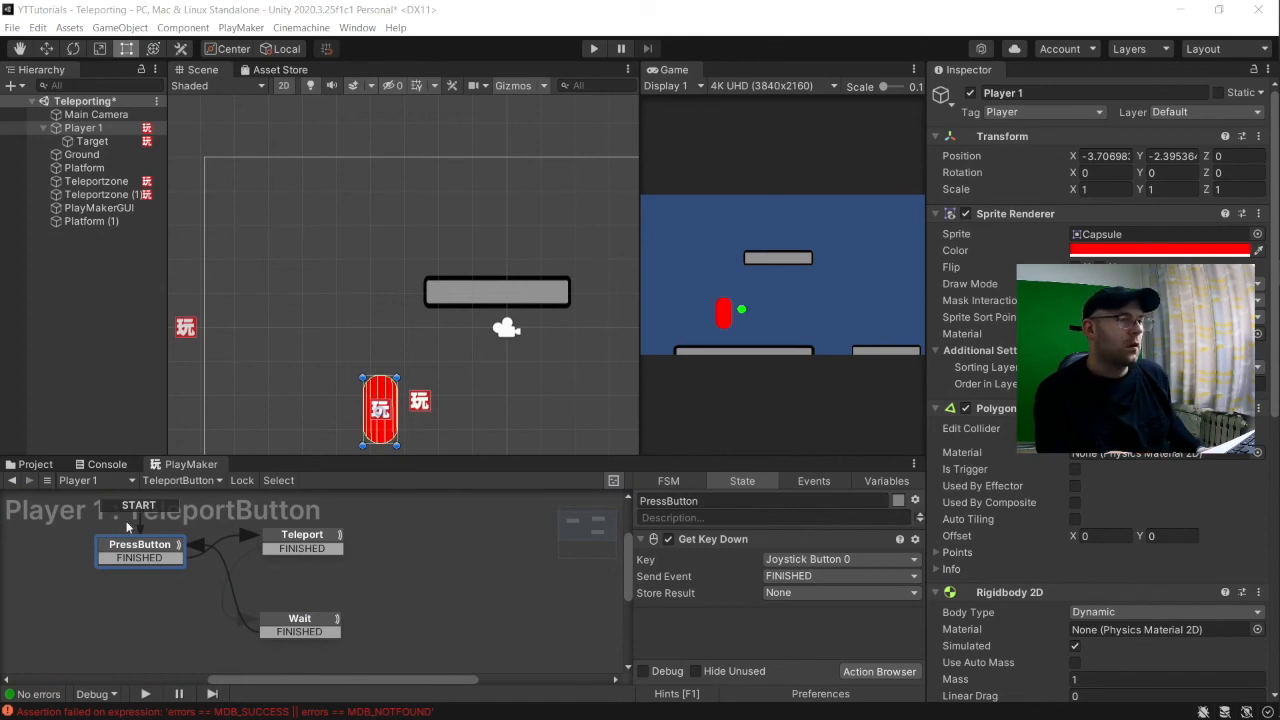
Spread the Teleport and Wait states apart in the FSM graph and review the Wait state's actions.
{"action": "left_click", "coordinate": [302, 538]}
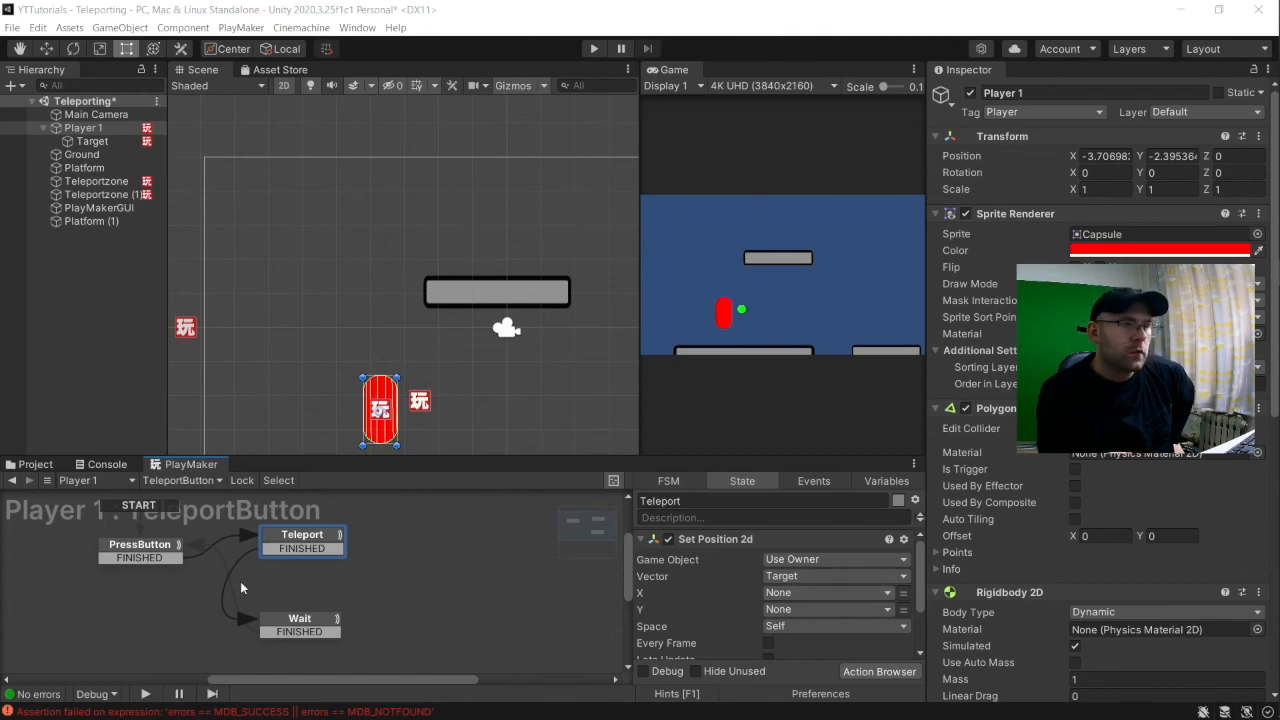
{"action": "left_click_drag", "start_coordinate": [297, 621], "coordinate": [245, 621]}
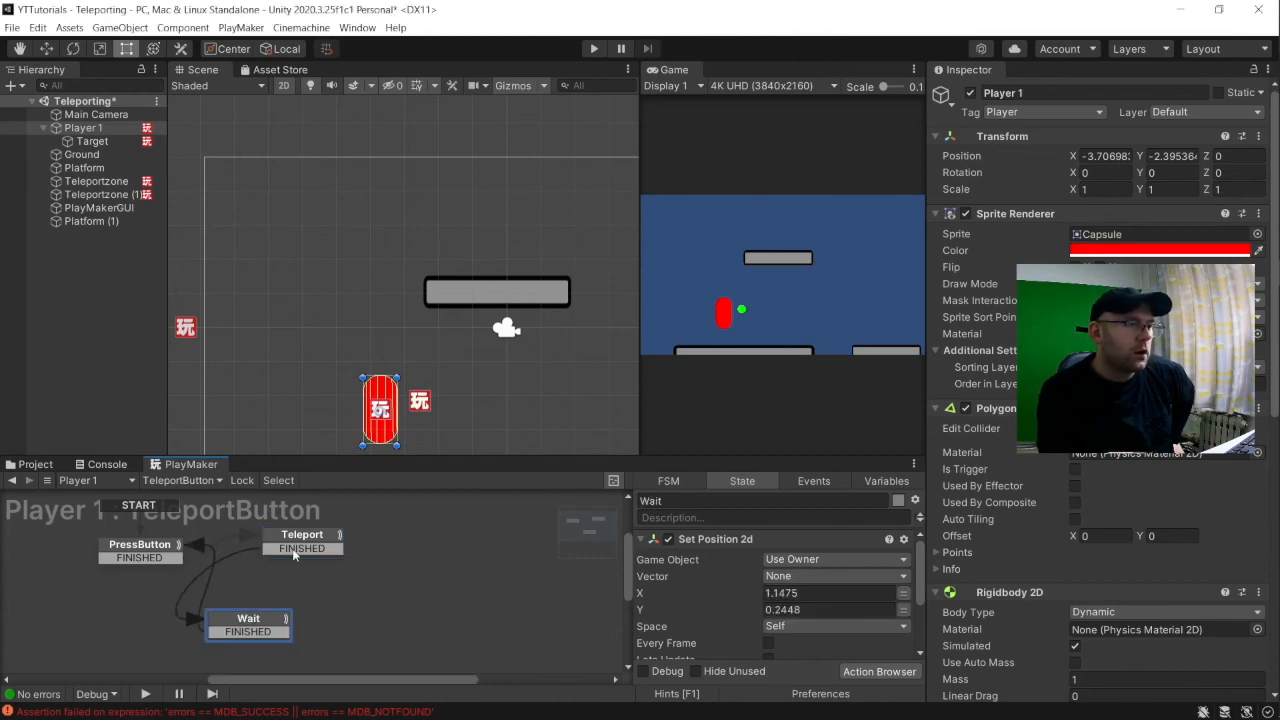
{"action": "left_click_drag", "start_coordinate": [317, 545], "coordinate": [381, 545]}
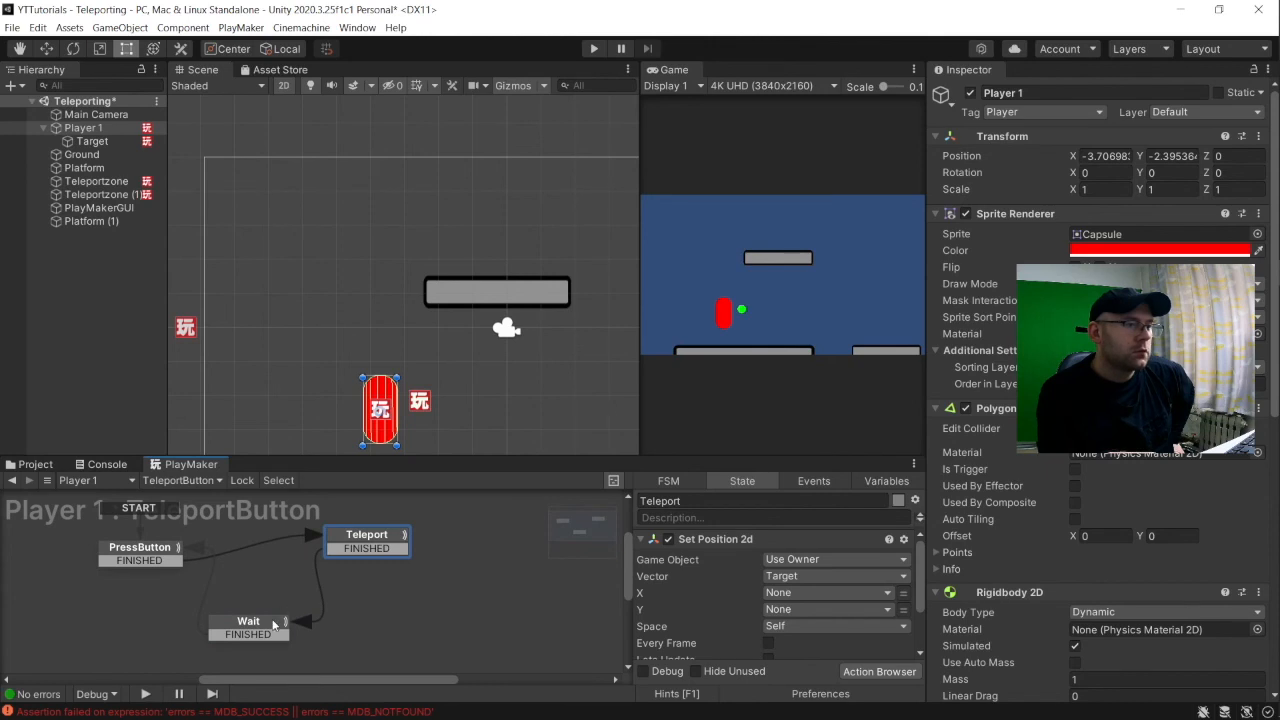
{"action": "left_click", "coordinate": [274, 624]}
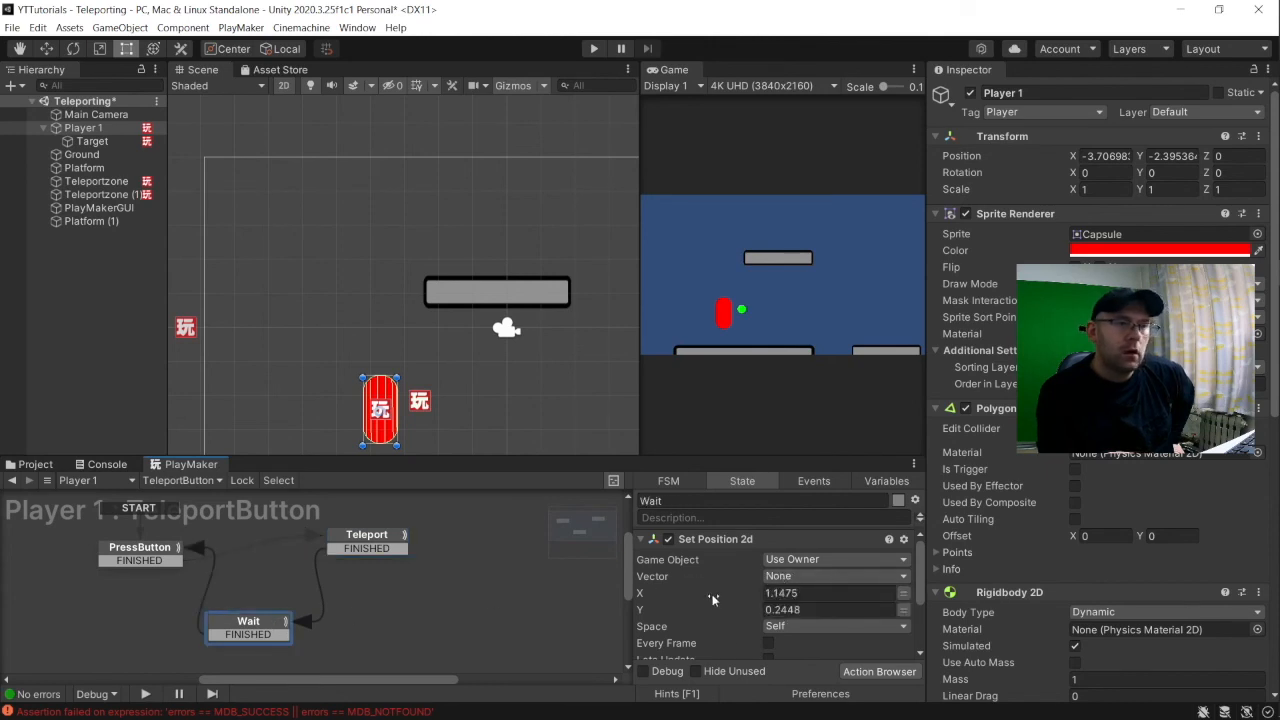
{"action": "scroll", "coordinate": [712, 598], "scroll_direction": "down", "scroll_amount": 3}
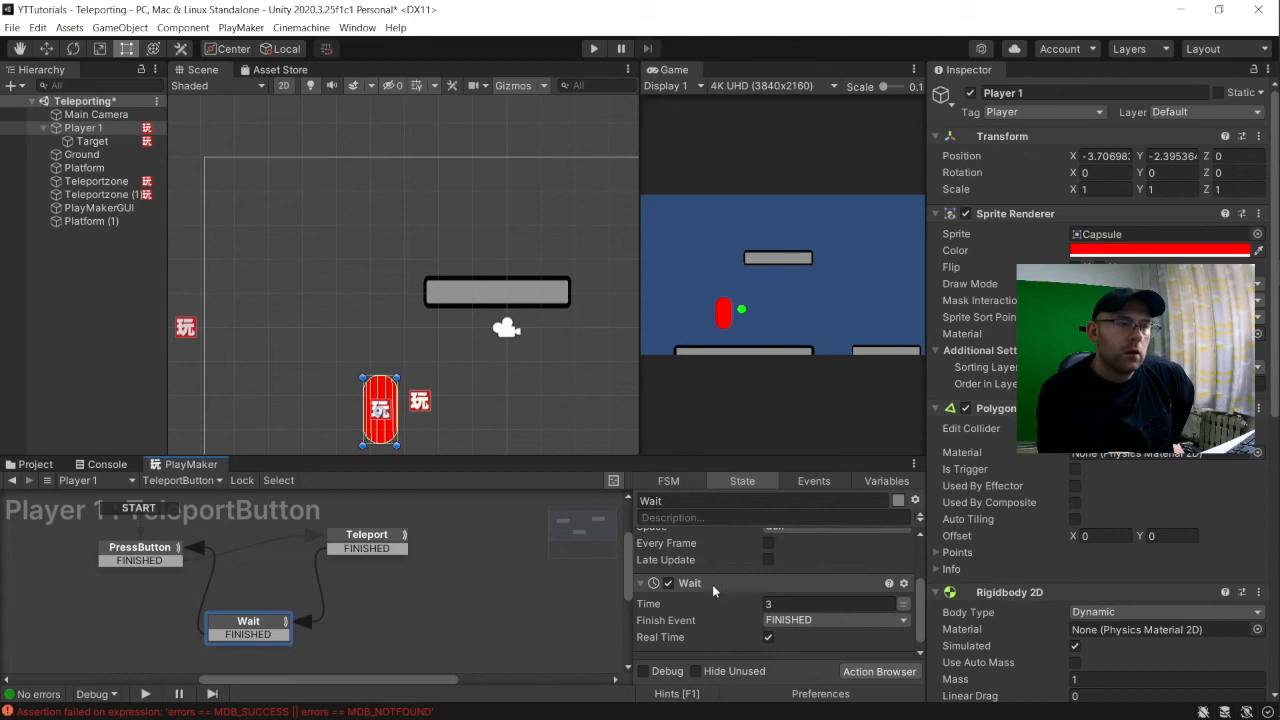
Delete the Set Position 2d action from the Wait state, keeping only the Wait action.
{"action": "scroll", "coordinate": [712, 584], "scroll_direction": "up", "scroll_amount": 3}
{"action": "left_click", "coordinate": [737, 540]}
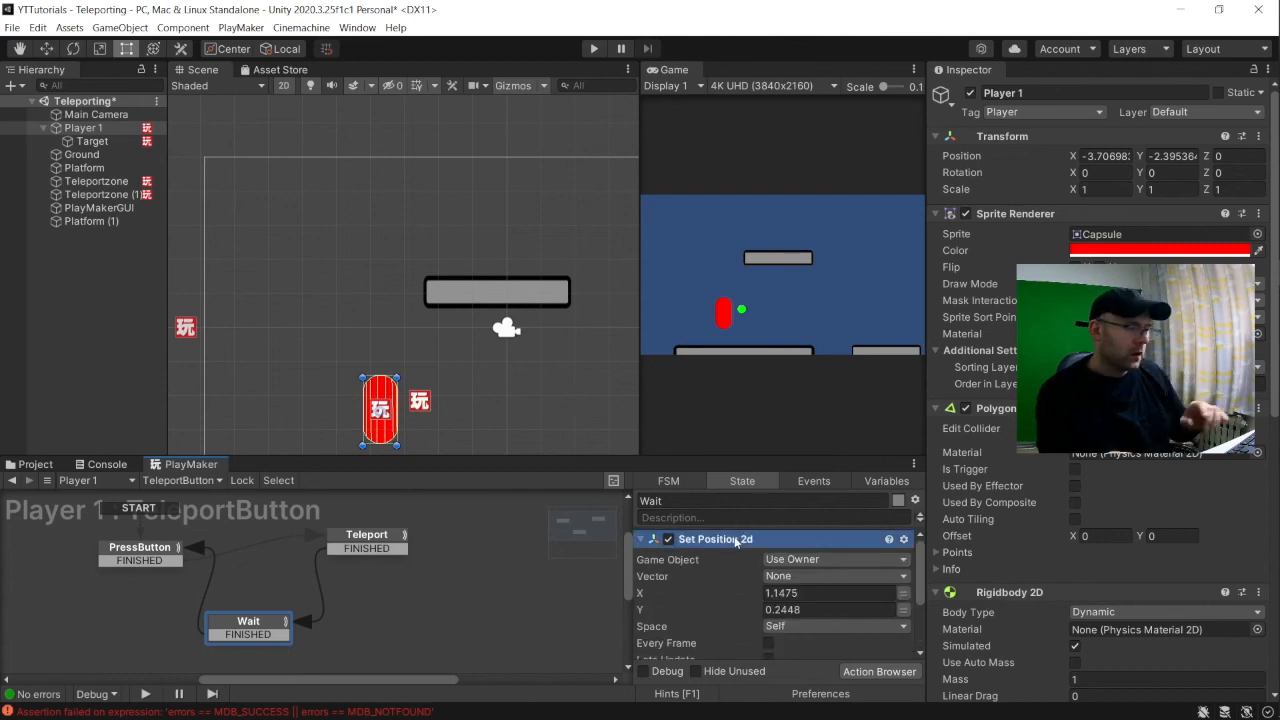
{"action": "scroll", "coordinate": [737, 560], "scroll_direction": "down", "scroll_amount": 3}
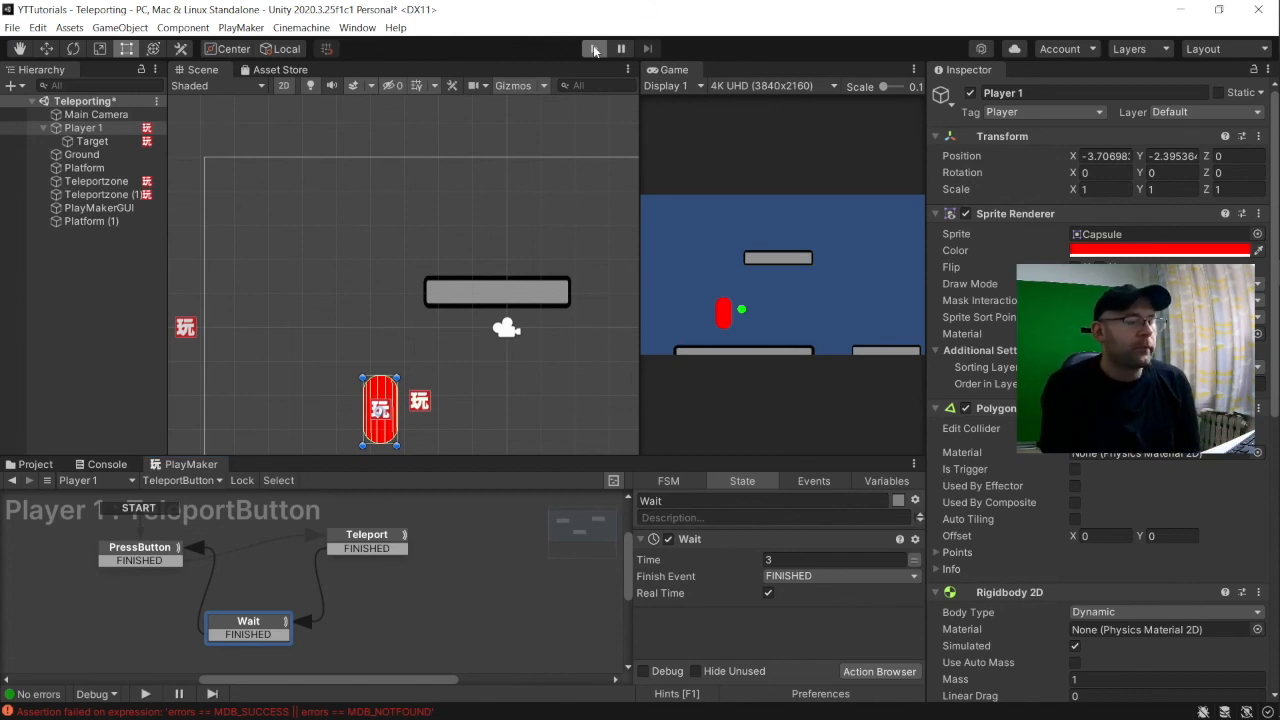
Play-test the teleport with only the Wait action in the Wait state, and stop the game.
{"action": "left_click", "coordinate": [594, 50]}
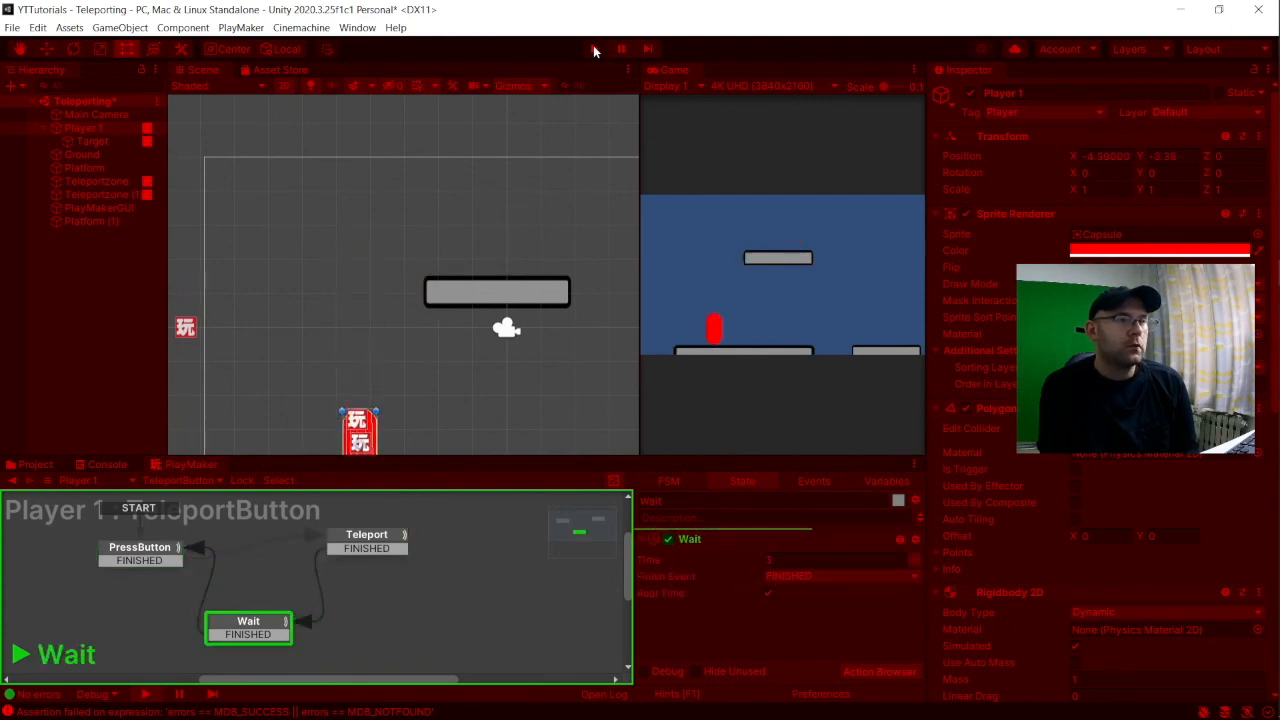
{"action": "key", "text": "space"}
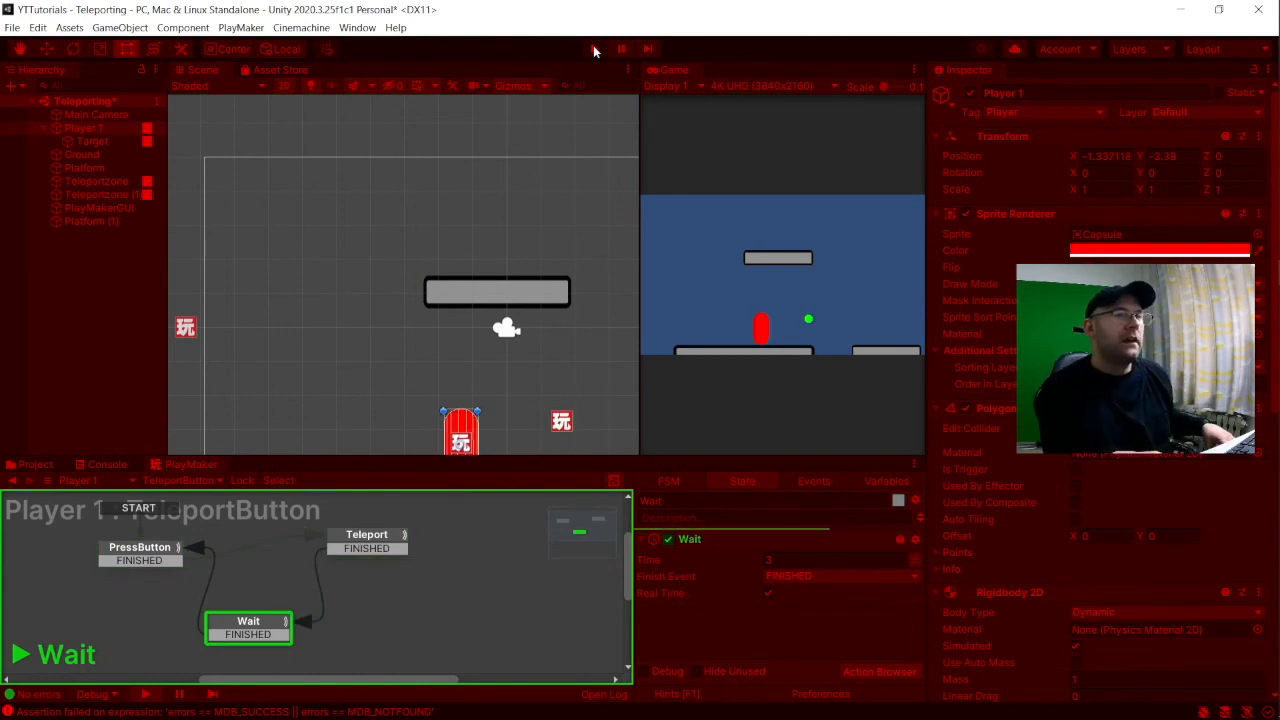
{"action": "left_click", "coordinate": [593, 48]}
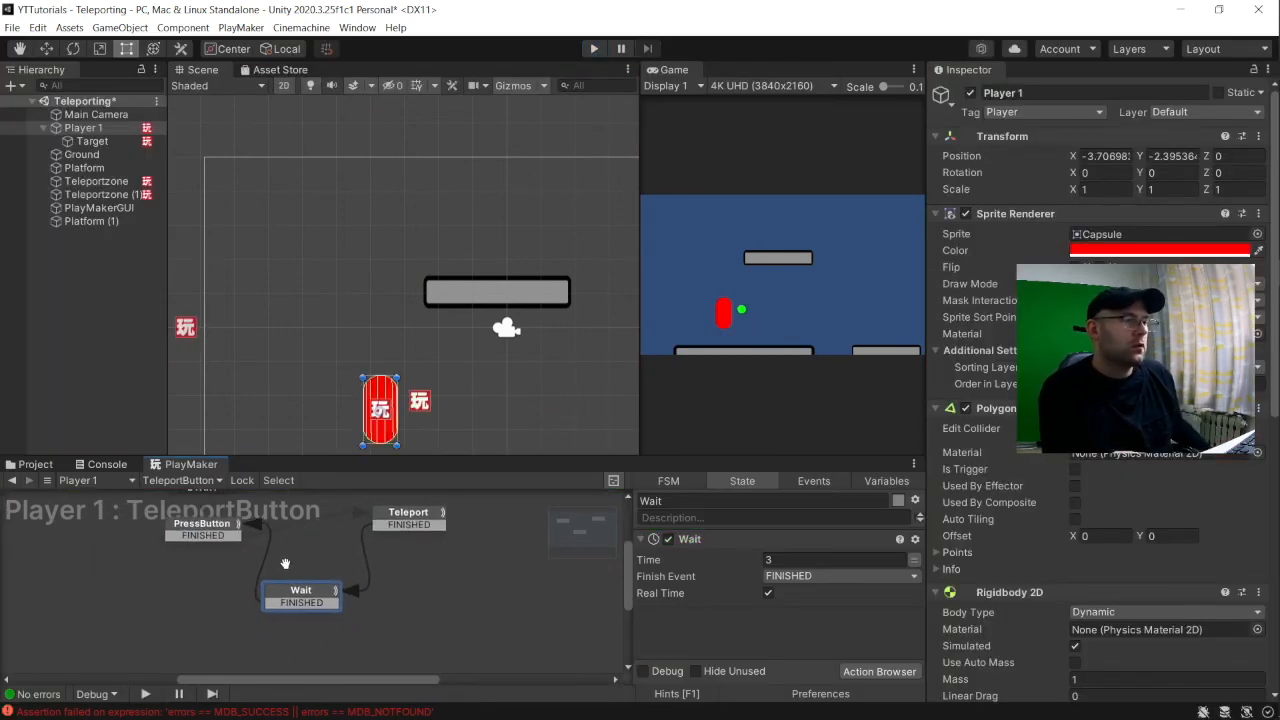
Add a state named SetTarget to the TeleportButton FSM and route Teleport's FINISHED transition to it.
{"action": "right_click", "coordinate": [394, 585]}
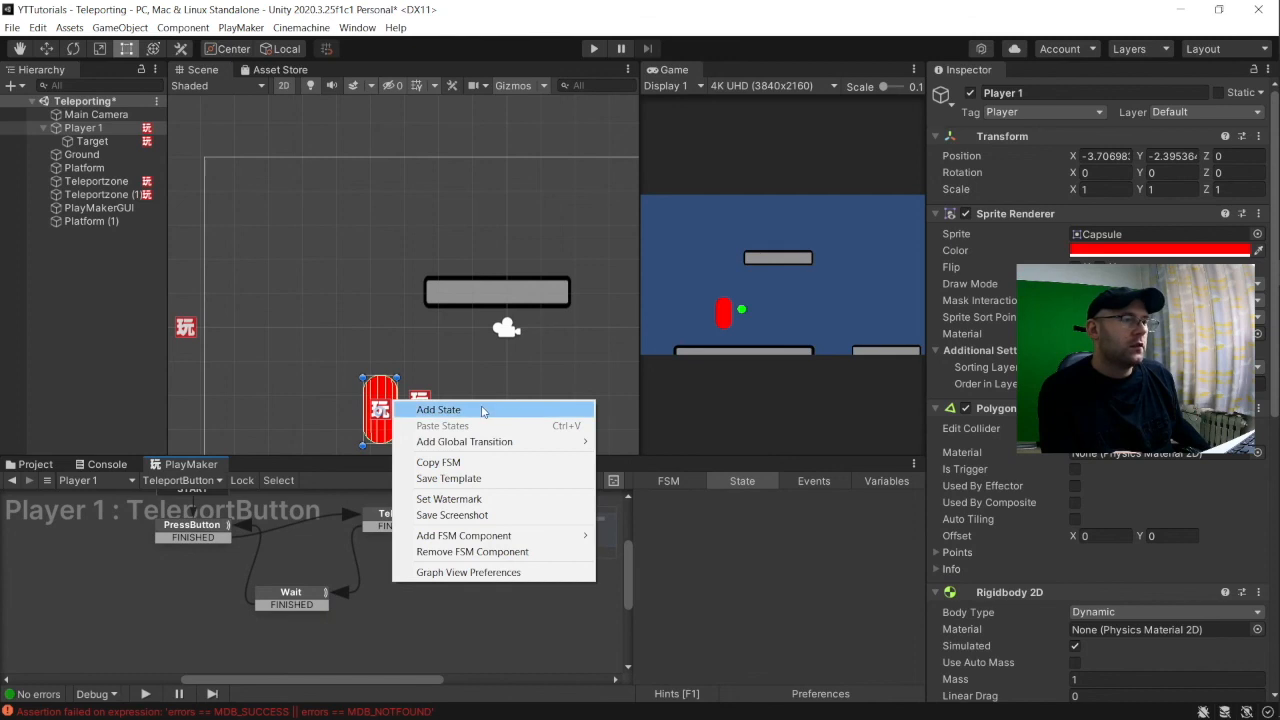
{"action": "left_click", "coordinate": [473, 410]}
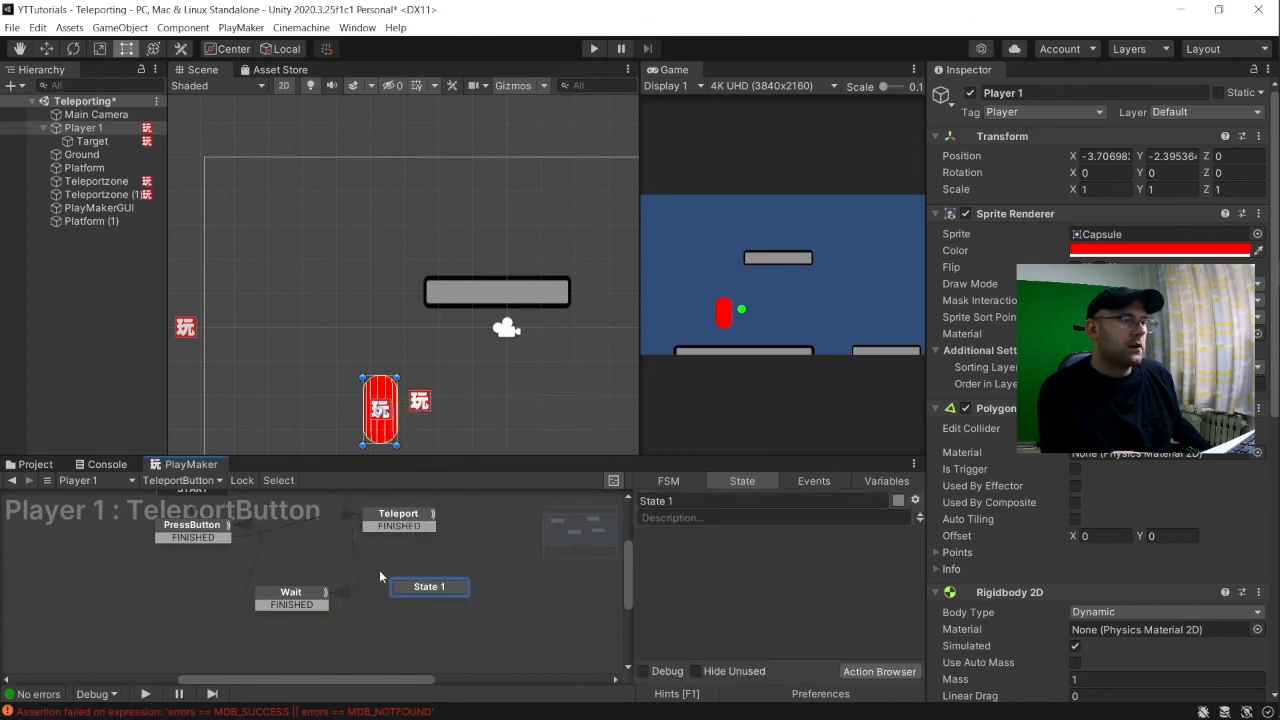
{"action": "left_click_drag", "start_coordinate": [497, 586], "coordinate": [452, 586]}
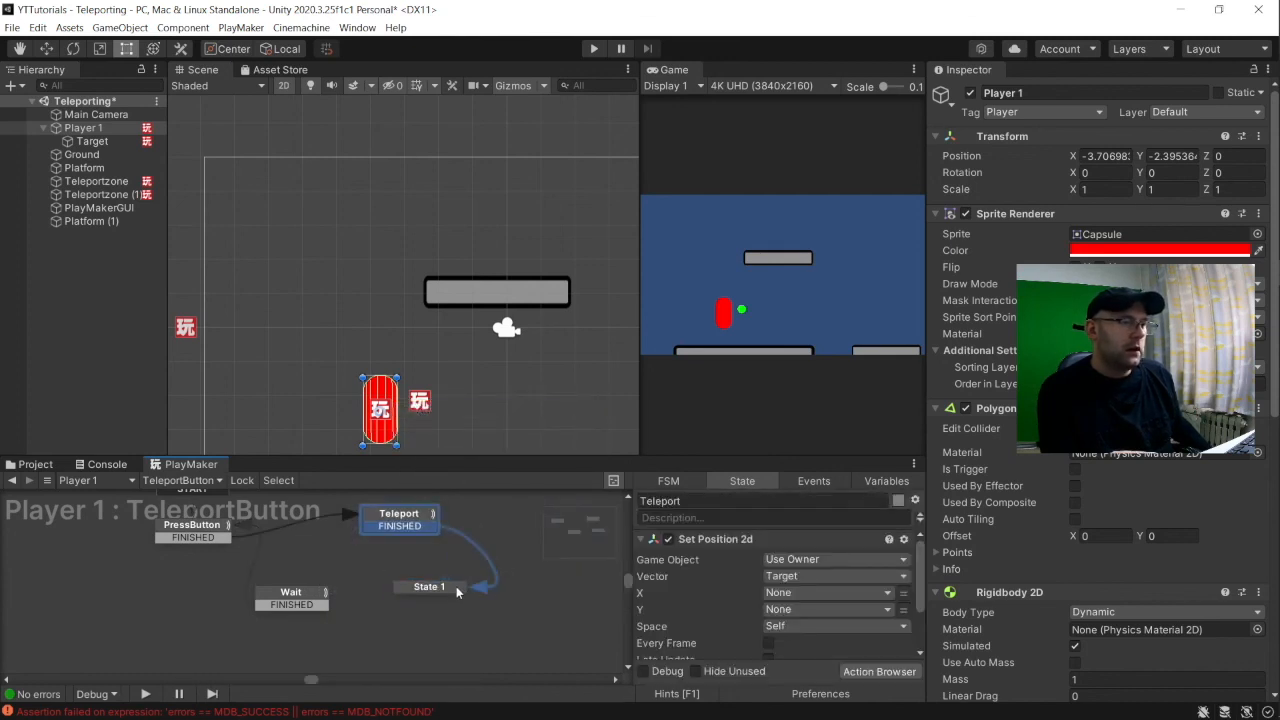
{"action": "left_click", "coordinate": [458, 585]}
{"action": "left_click", "coordinate": [685, 500]}
{"action": "left_click_drag", "start_coordinate": [685, 500], "coordinate": [622, 494]}
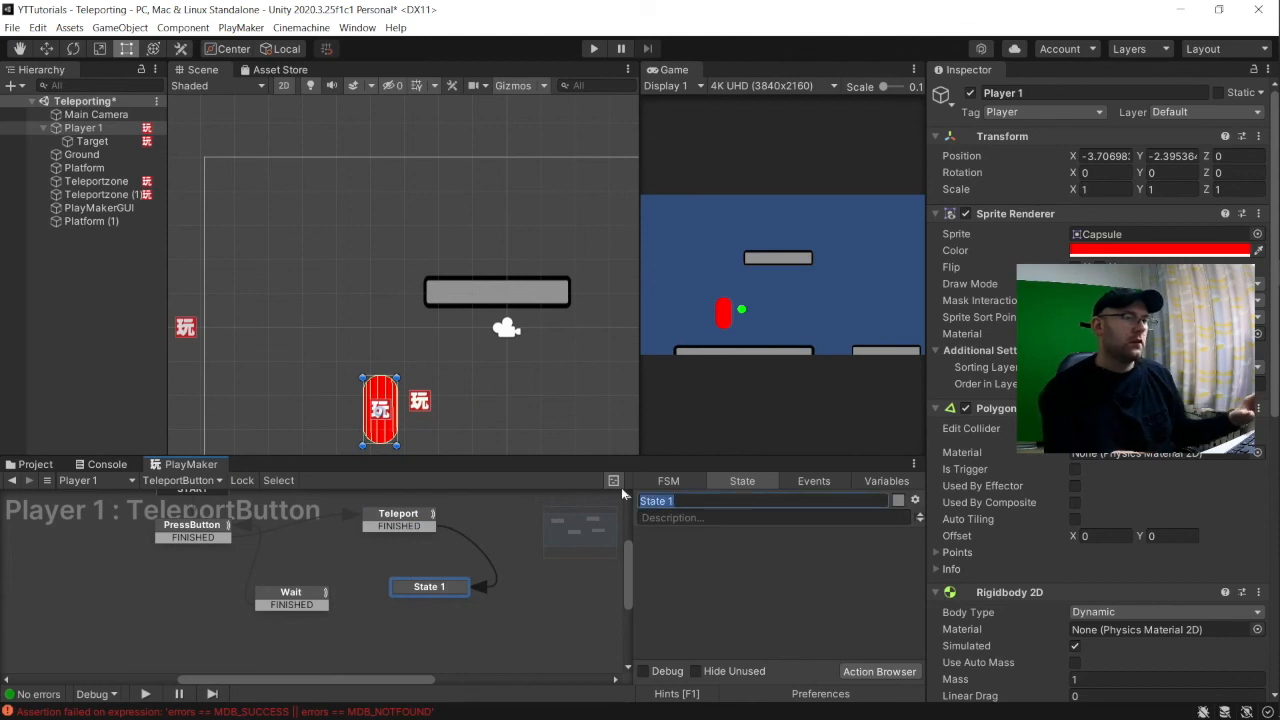
{"action": "type", "text": "Appear"}
{"action": "type", "text": "get"}
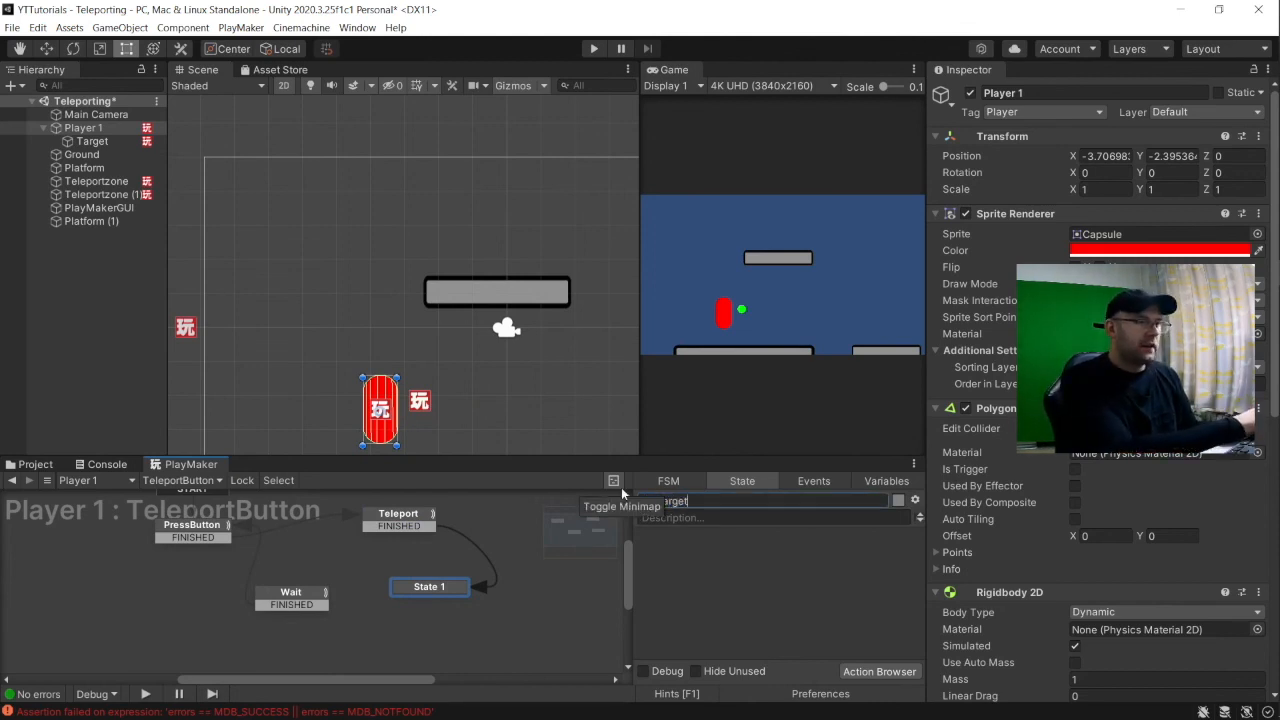
{"action": "key", "text": "Return"}
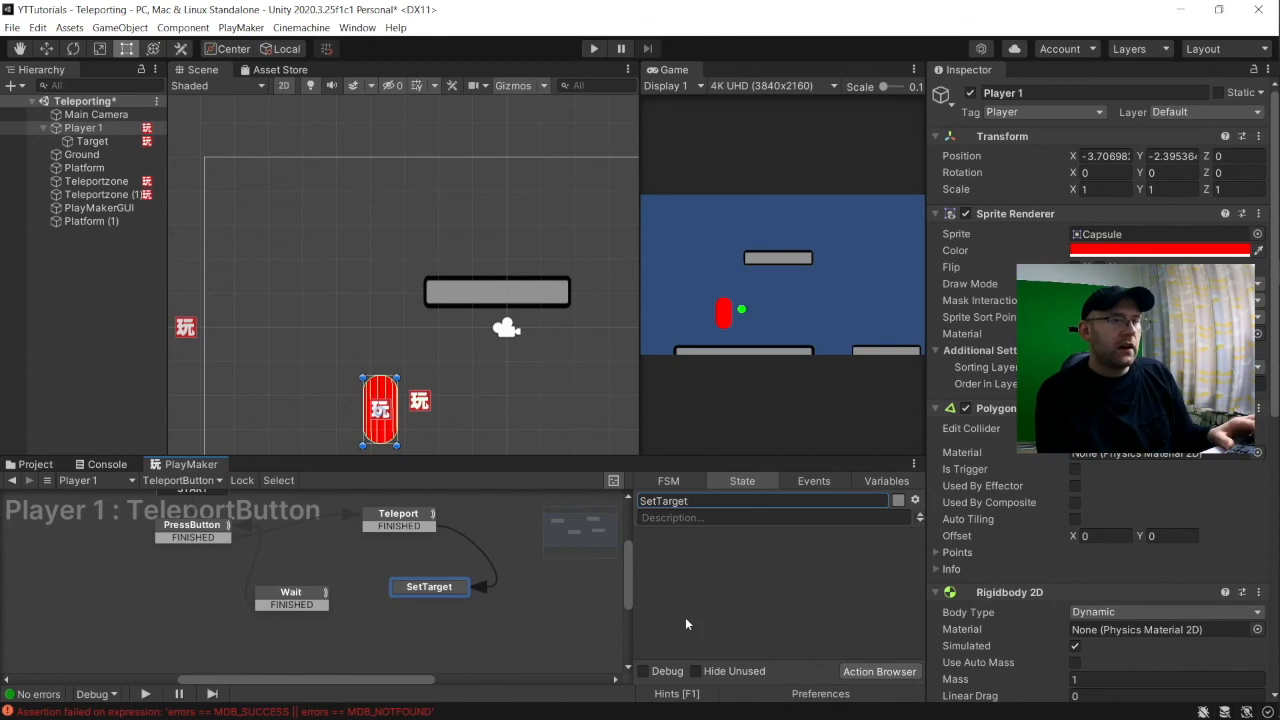
Add a FINISHED transition to the SetTarget state and link it to the Wait state.
{"action": "right_click", "coordinate": [424, 588]}
{"action": "mouse_move", "coordinate": [516, 452]}
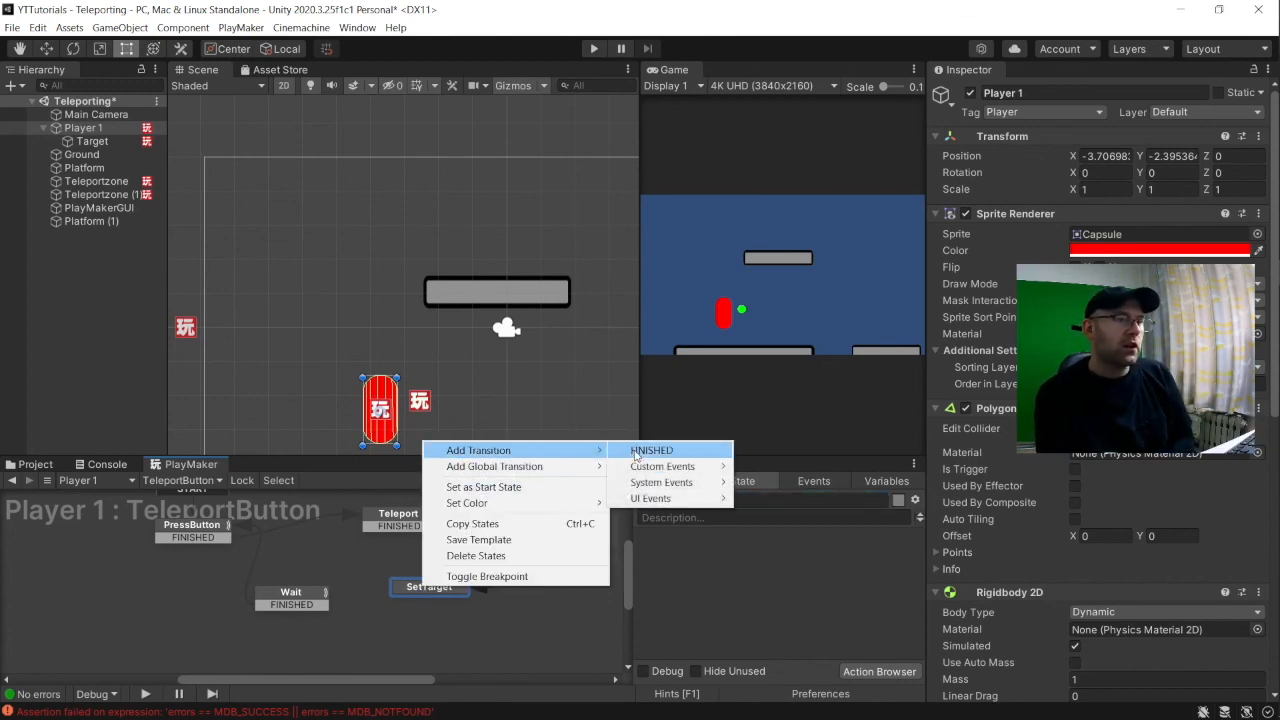
{"action": "left_click", "coordinate": [651, 451]}
{"action": "left_click_drag", "start_coordinate": [430, 599], "coordinate": [287, 595]}
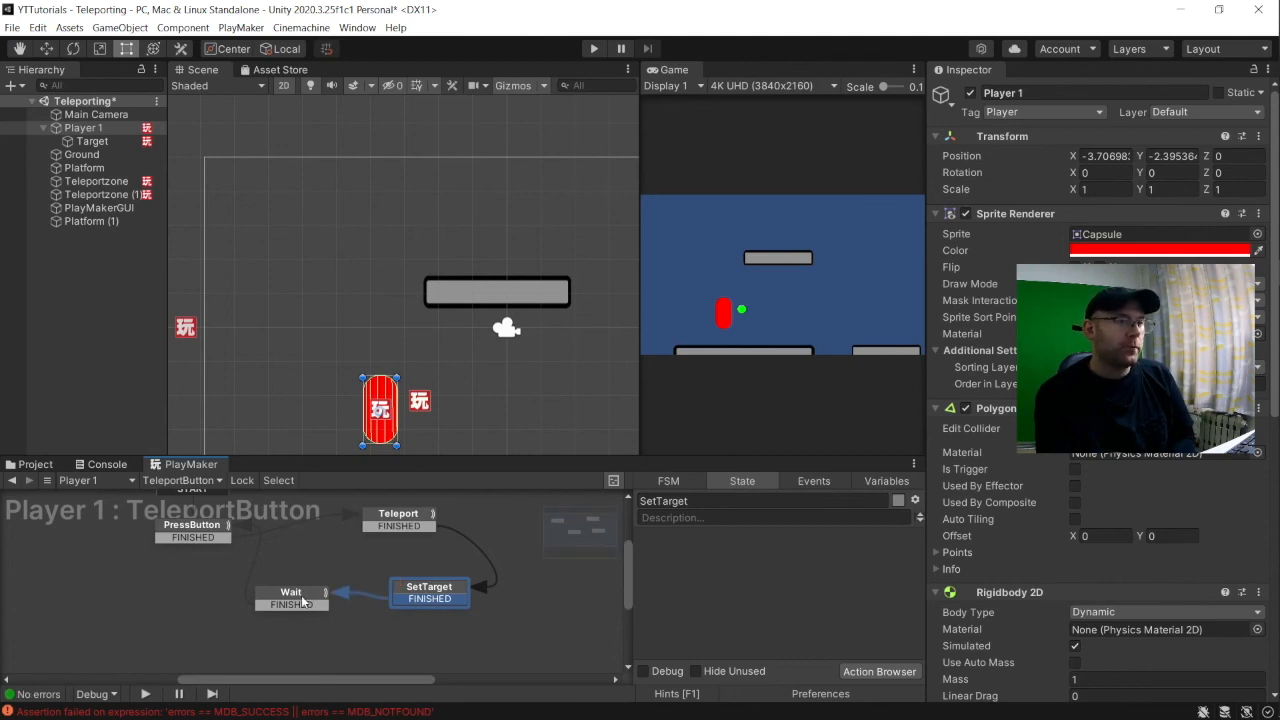
Try adding a Set Position 2d action to the SetTarget state, and remove it again.
{"action": "left_click", "coordinate": [888, 672]}
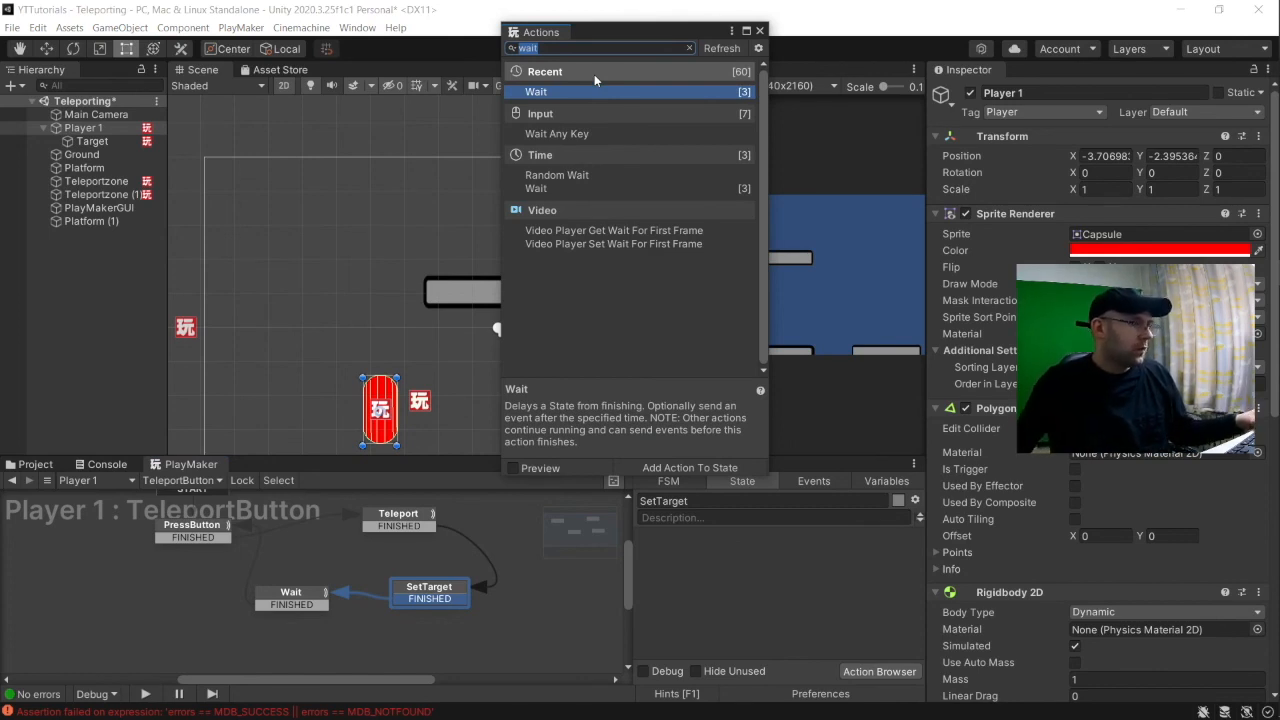
{"action": "type", "text": "set"}
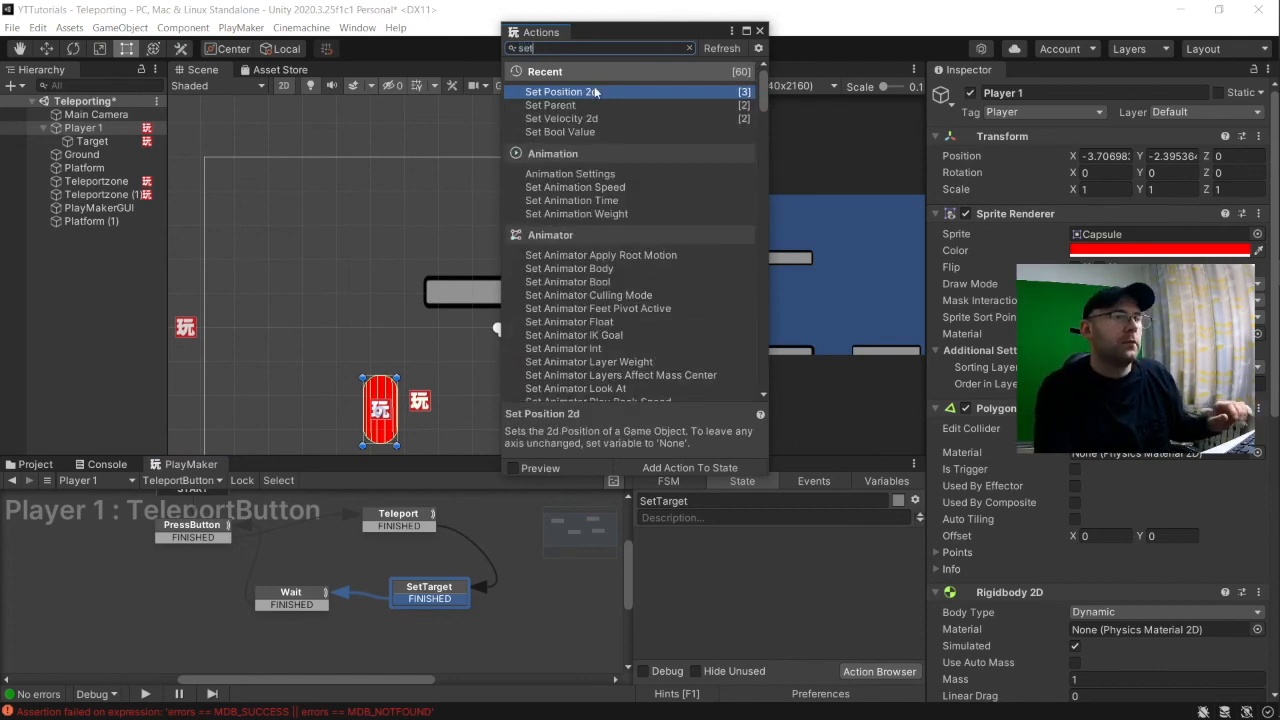
{"action": "double_click", "coordinate": [594, 91]}
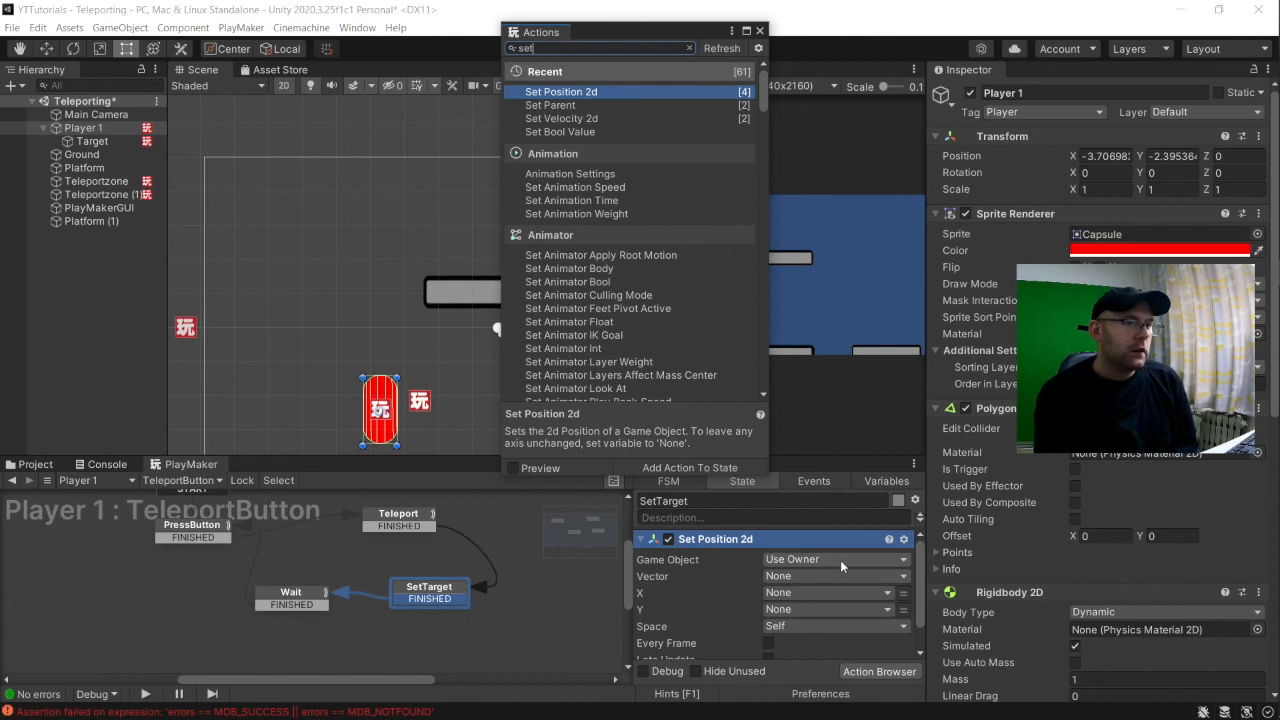
{"action": "left_click", "coordinate": [844, 557]}
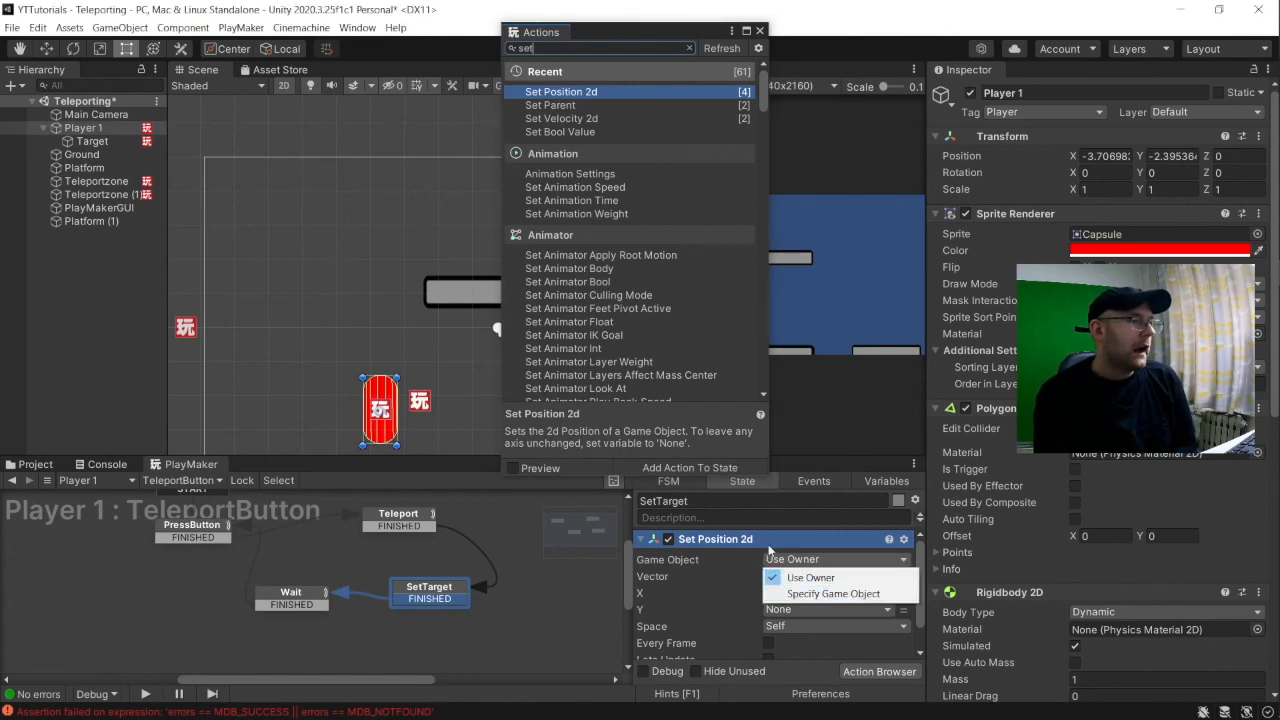
{"action": "left_click", "coordinate": [715, 541]}
{"action": "left_click", "coordinate": [715, 541]}
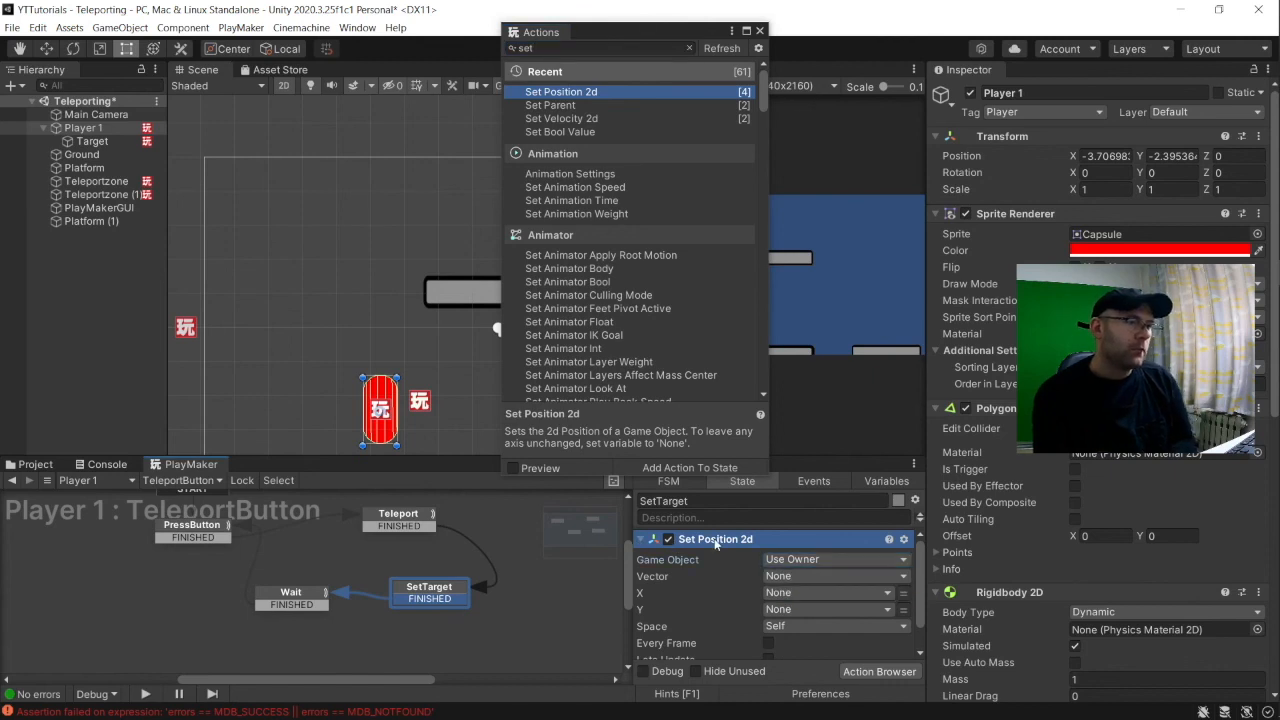
{"action": "key", "text": "Delete"}
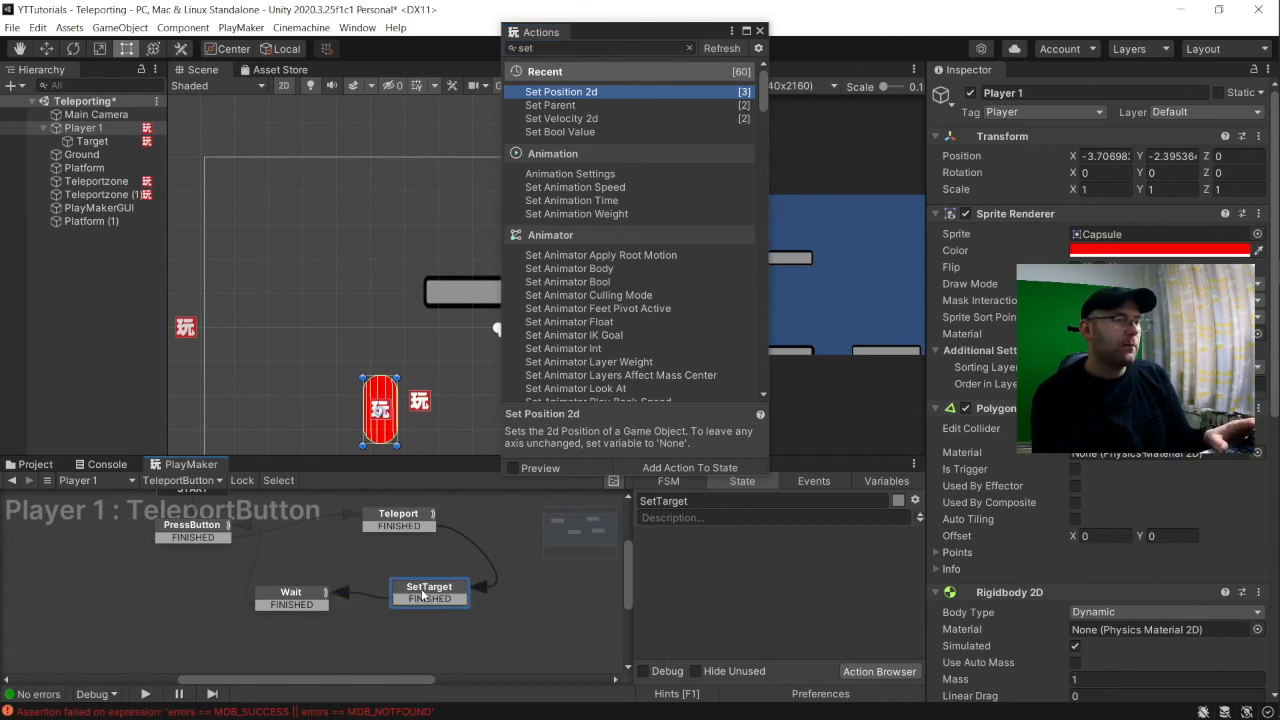
Delete the SetTarget state and undo the recent edits until the Wait state's Set Position 2d action is restored.
{"action": "key", "text": "Delete"}
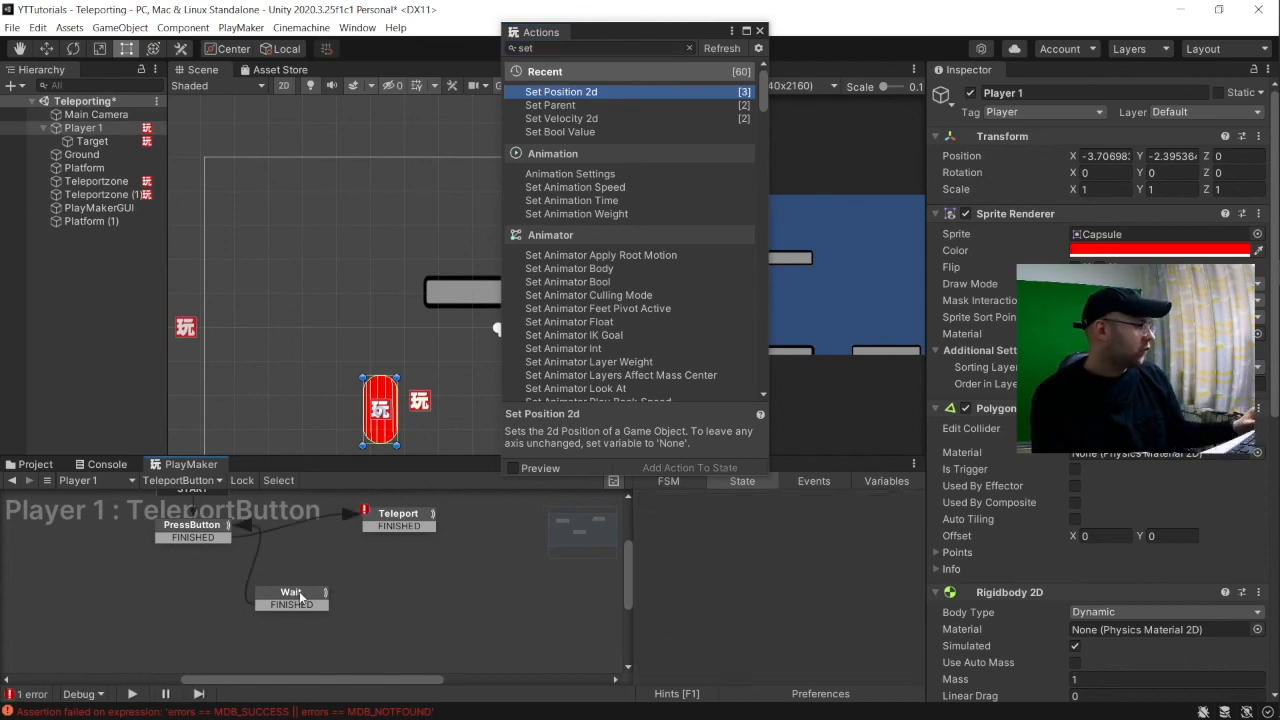
{"action": "key", "text": "ctrl+z"}
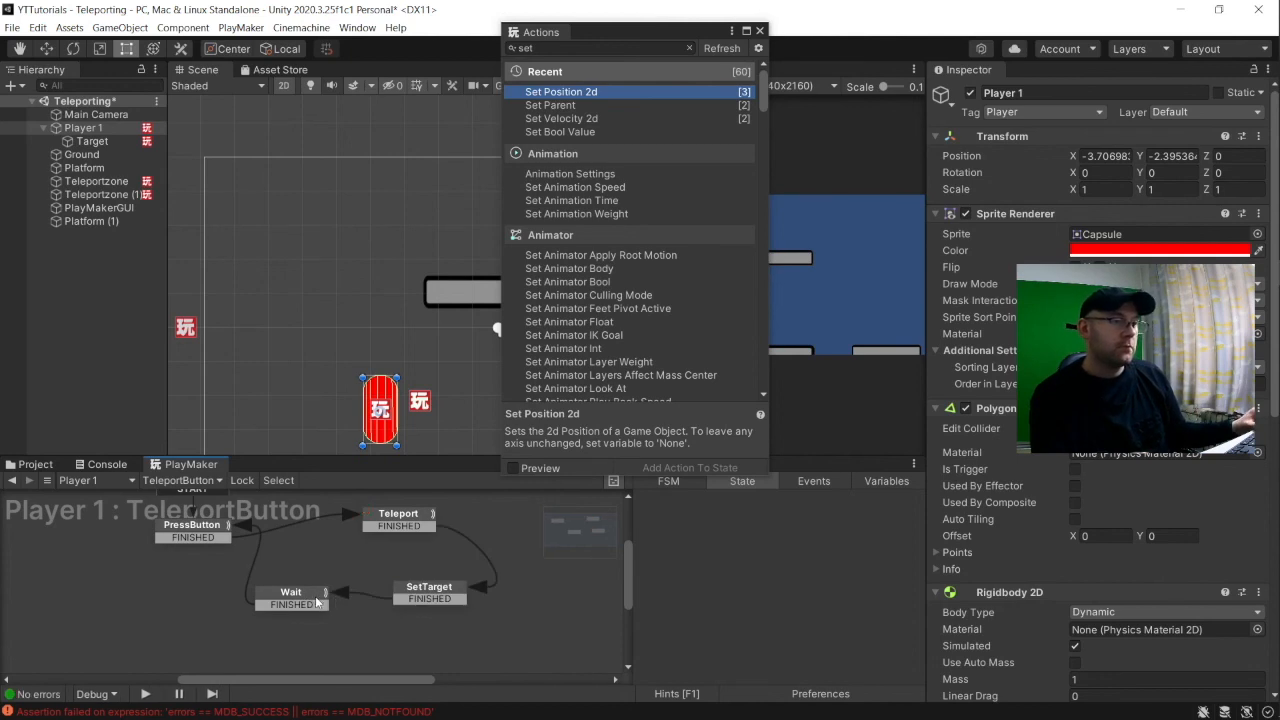
{"action": "key", "text": "ctrl+z"}
{"action": "key", "text": "ctrl+z"}
{"action": "key", "text": "ctrl+z"}
{"action": "key", "text": "ctrl+z"}
{"action": "left_click", "coordinate": [316, 598]}
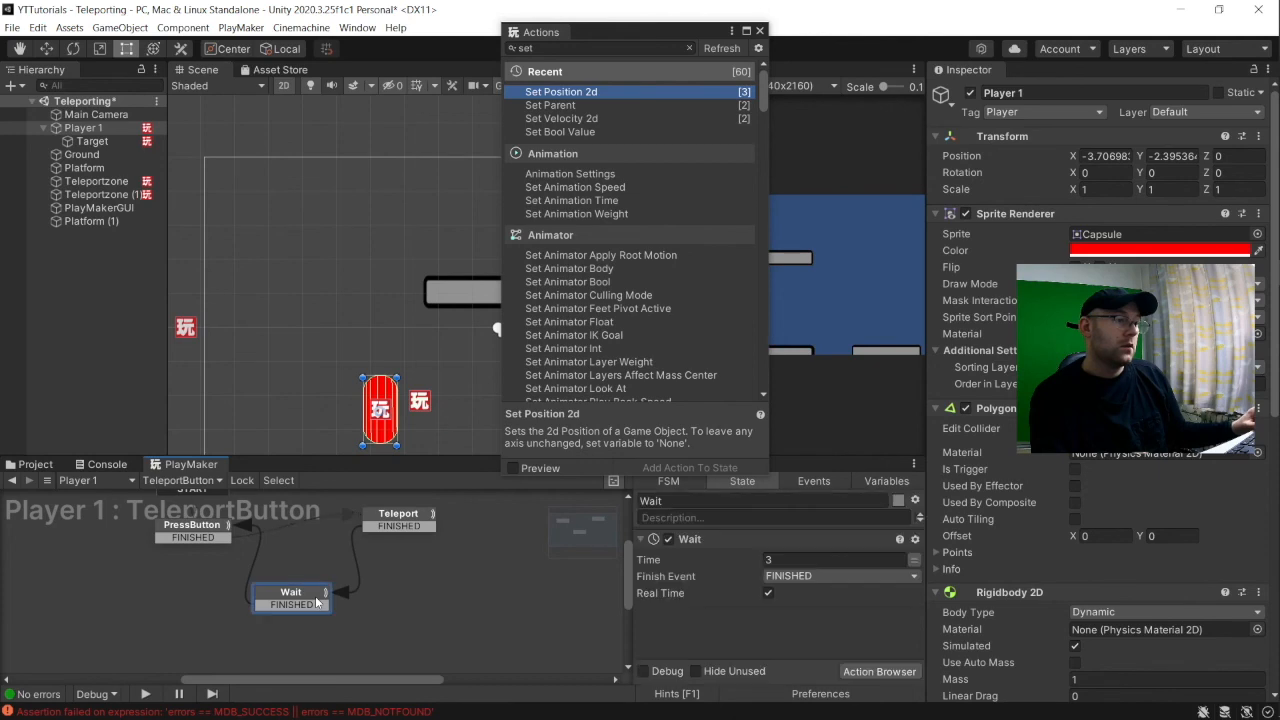
{"action": "key", "text": "Return"}
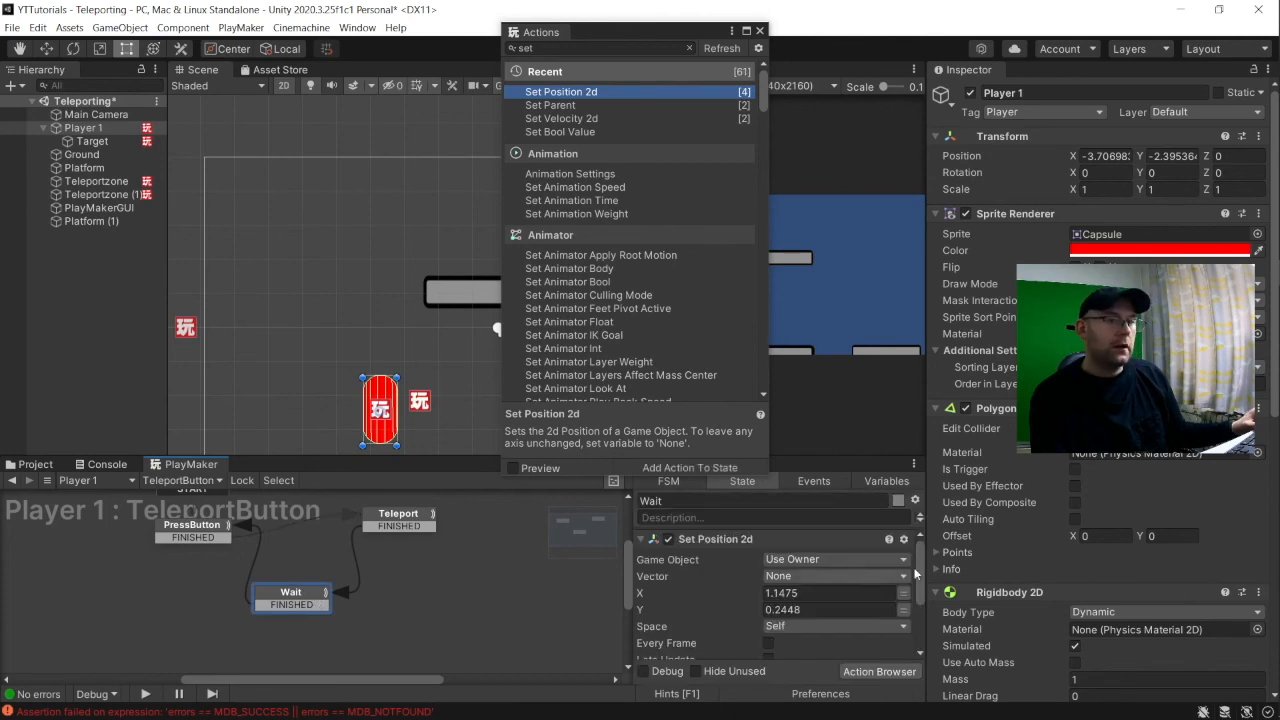
Make the Wait state's Set Position 2d action affect the specified game object Target, and close the action browser.
{"action": "left_click", "coordinate": [808, 560]}
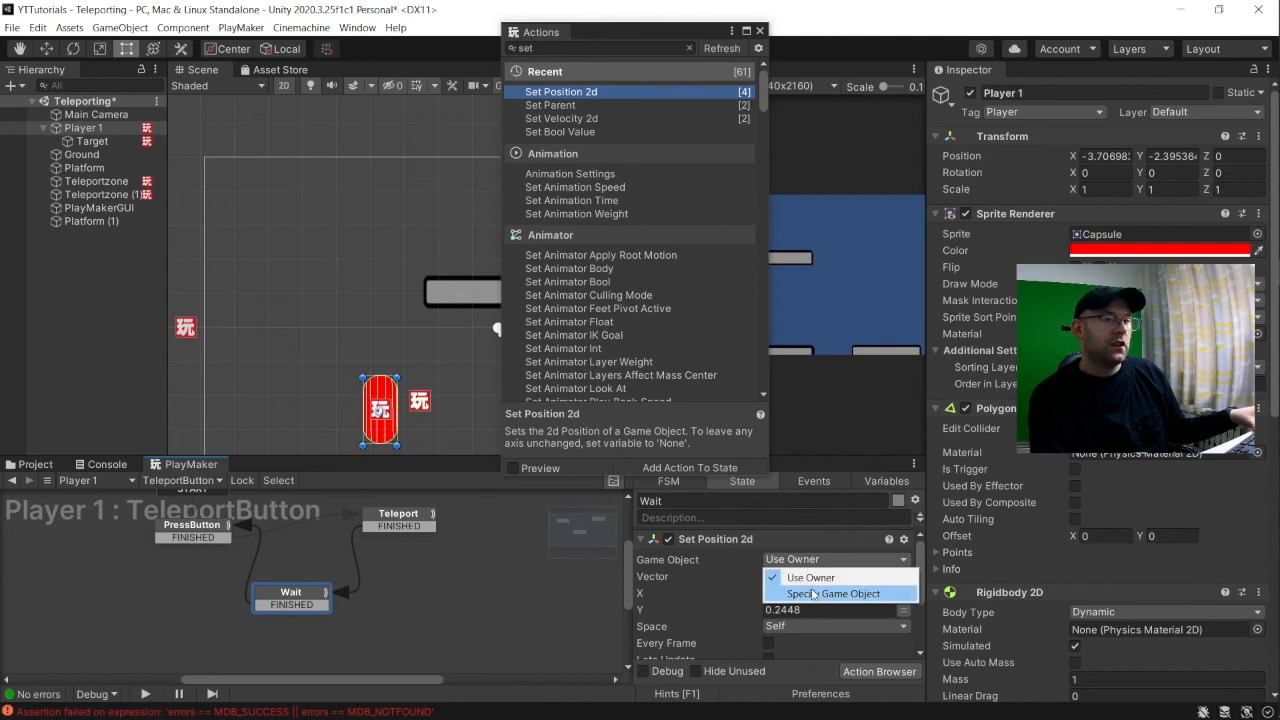
{"action": "left_click", "coordinate": [833, 593]}
{"action": "left_click_drag", "start_coordinate": [104, 141], "coordinate": [830, 576]}
{"action": "left_click", "coordinate": [759, 31]}
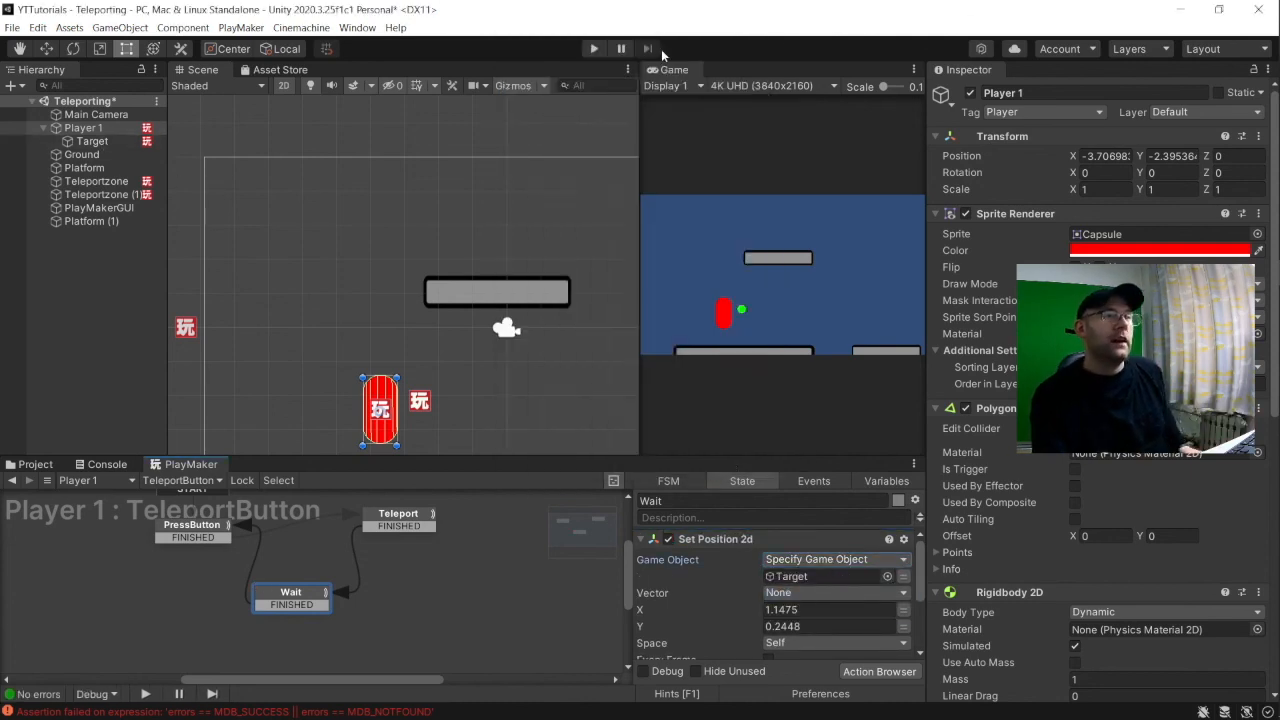
Play-test by moving the green target and teleporting Player 1 repeatedly while watching the TeleportButton states, and stop the game.
{"action": "left_click", "coordinate": [595, 49]}
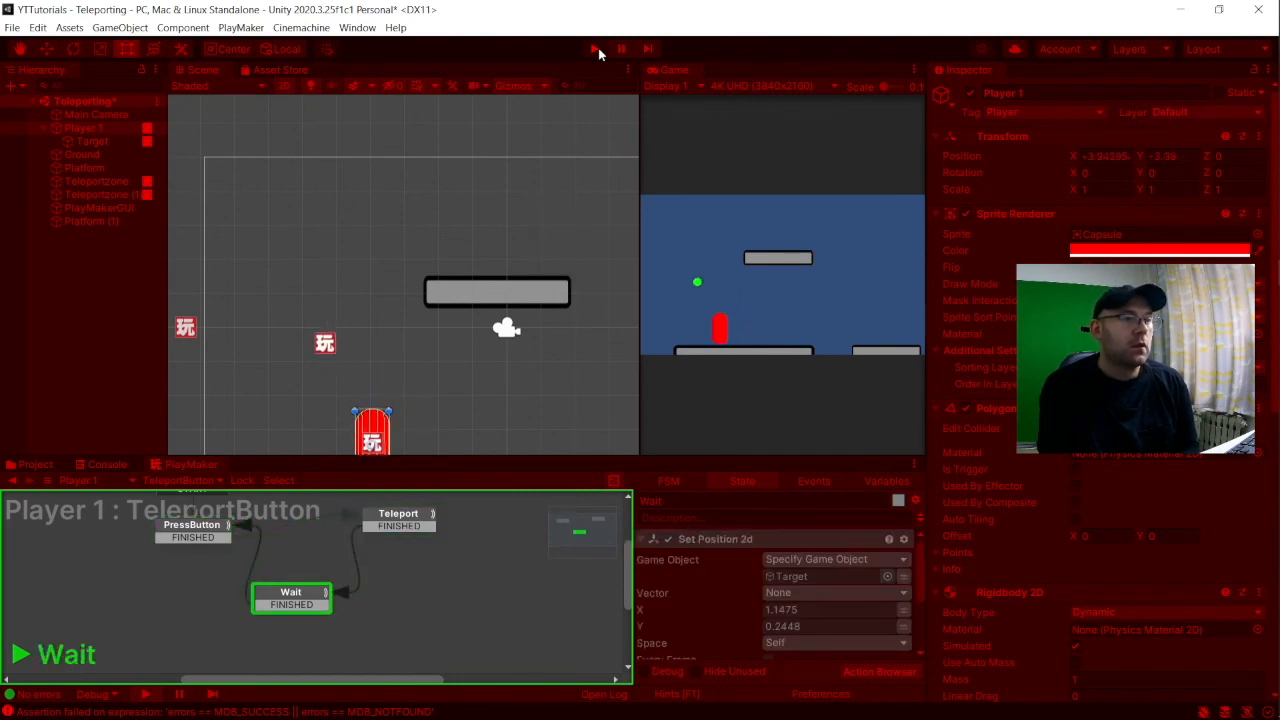
{"action": "key", "text": "space"}
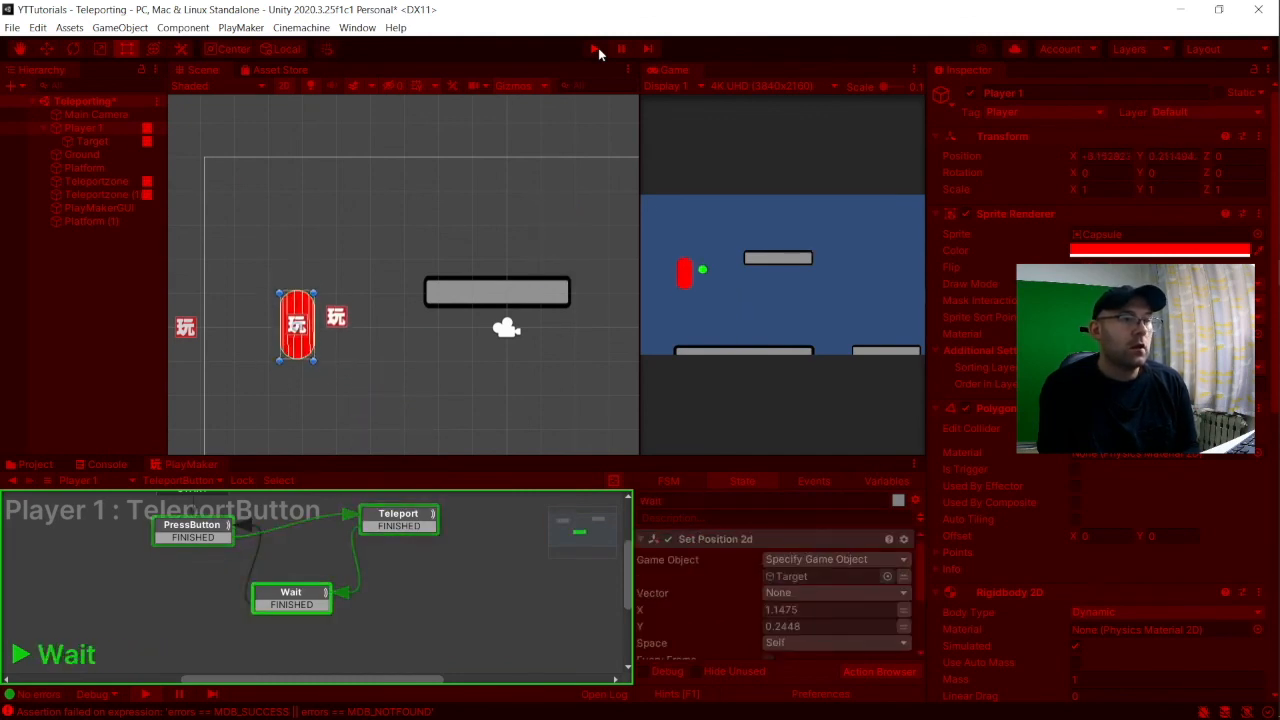
{"action": "key", "text": "Right"}
{"action": "key", "text": "Up"}
{"action": "key", "text": "Up"}
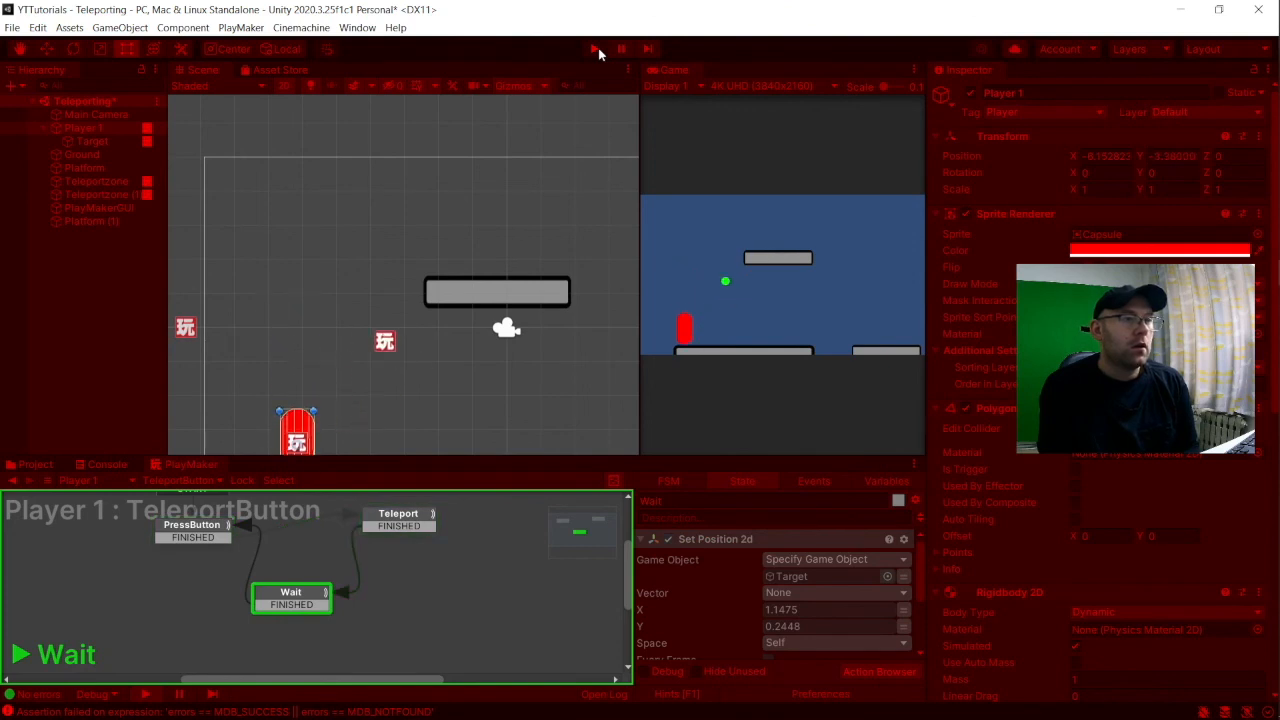
{"action": "key", "text": "a"}
{"action": "key", "text": "Right"}
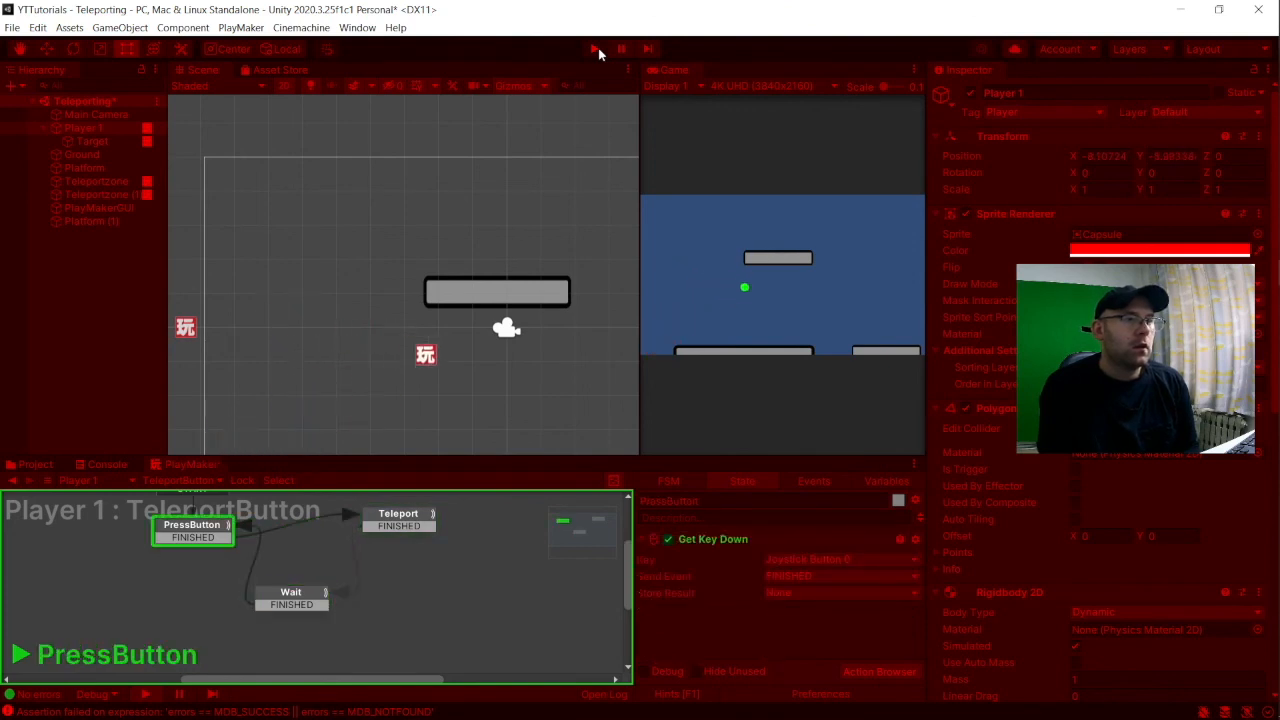
{"action": "key", "text": "space"}
{"action": "key", "text": "Left"}
{"action": "key", "text": "Up"}
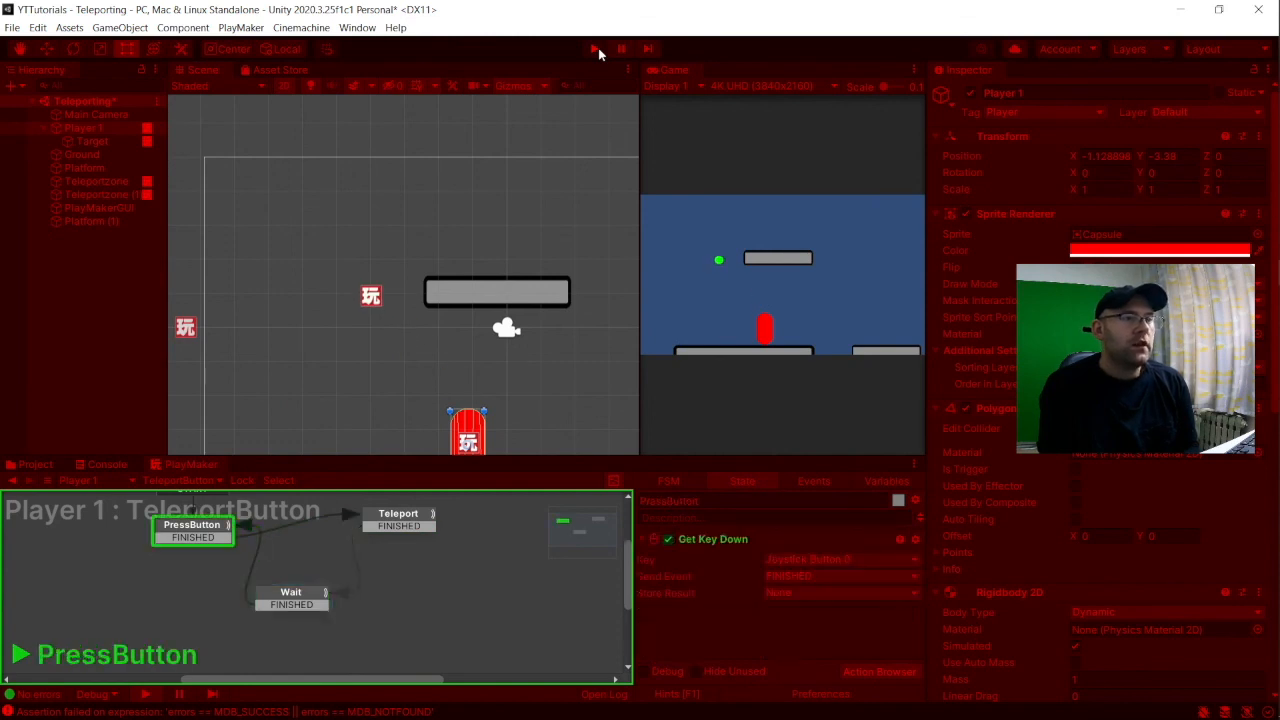
{"action": "key", "text": "space"}
{"action": "key", "text": "Right"}
{"action": "key", "text": "Down"}
{"action": "key", "text": "Up"}
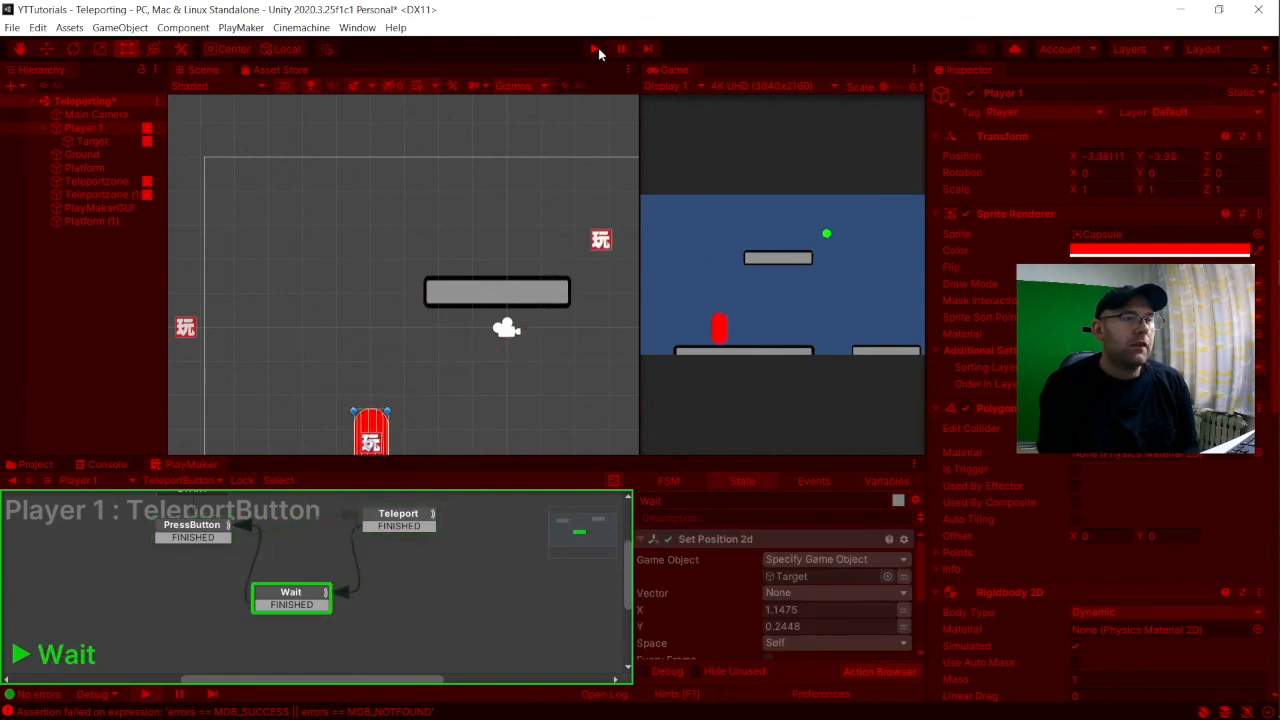
{"action": "key", "text": "space"}
{"action": "key", "text": "Down"}
{"action": "key", "text": "Left"}
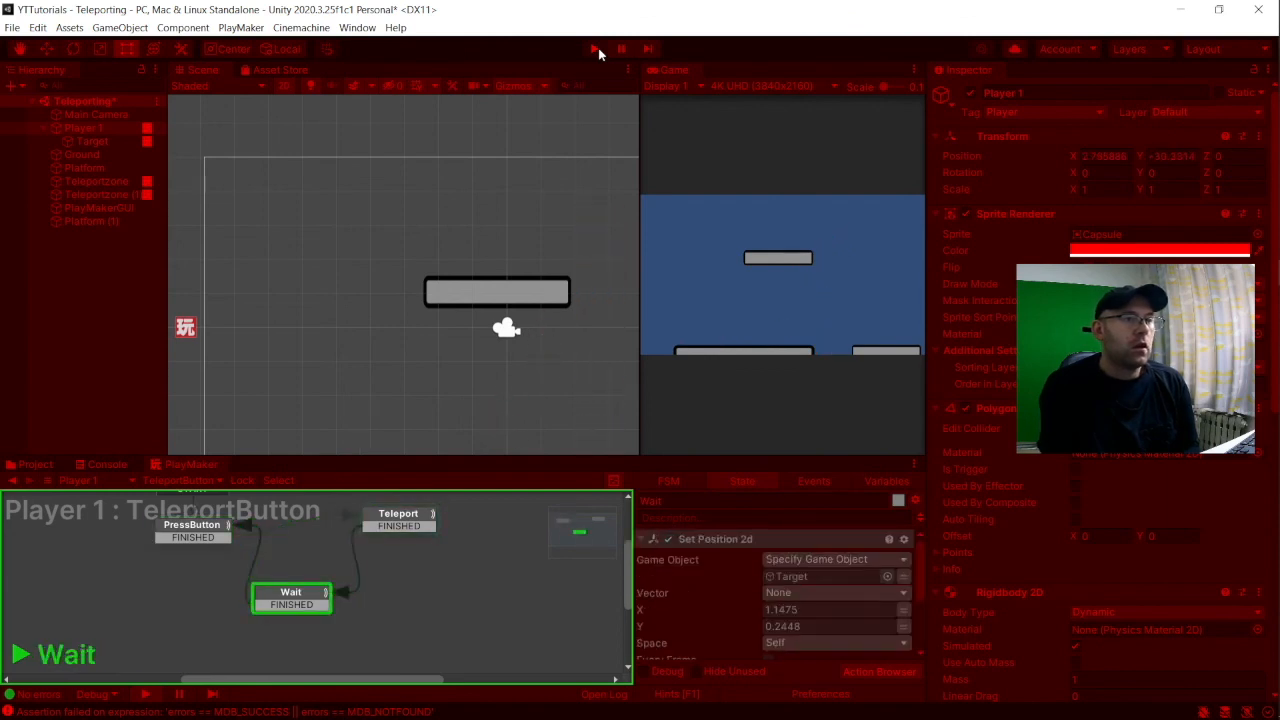
{"action": "key", "text": "space"}
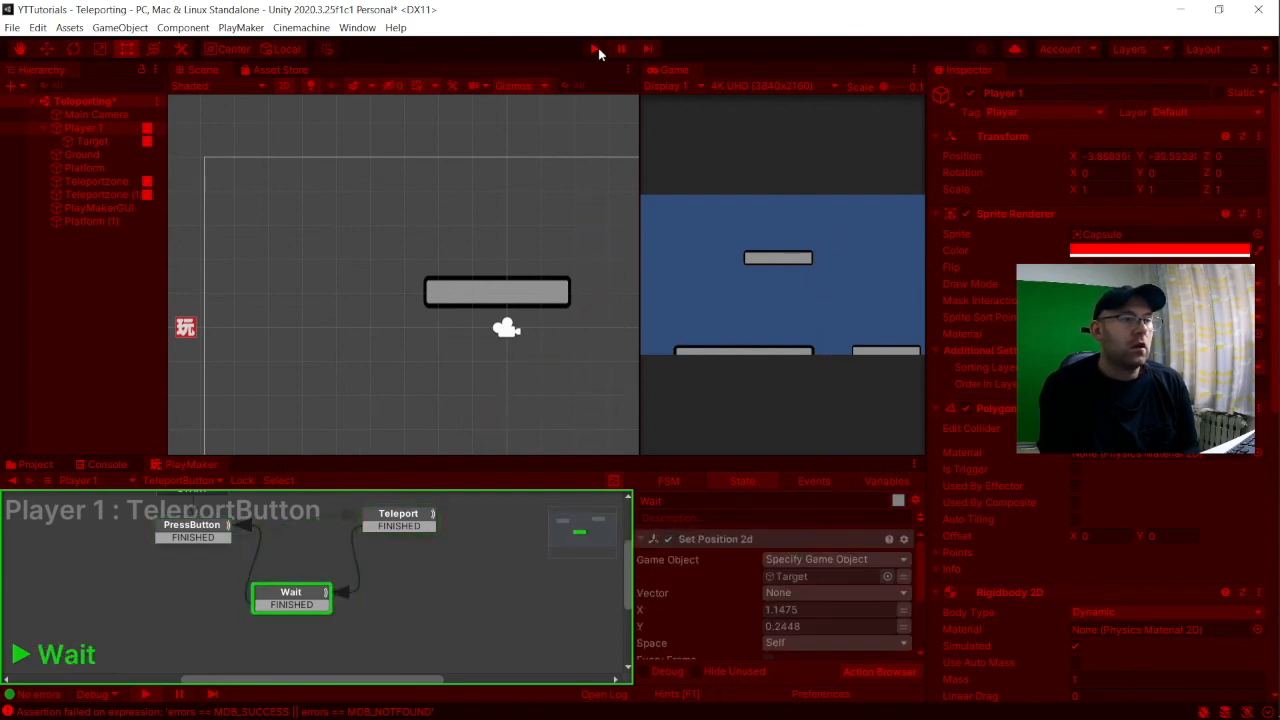
{"action": "left_click", "coordinate": [596, 49]}
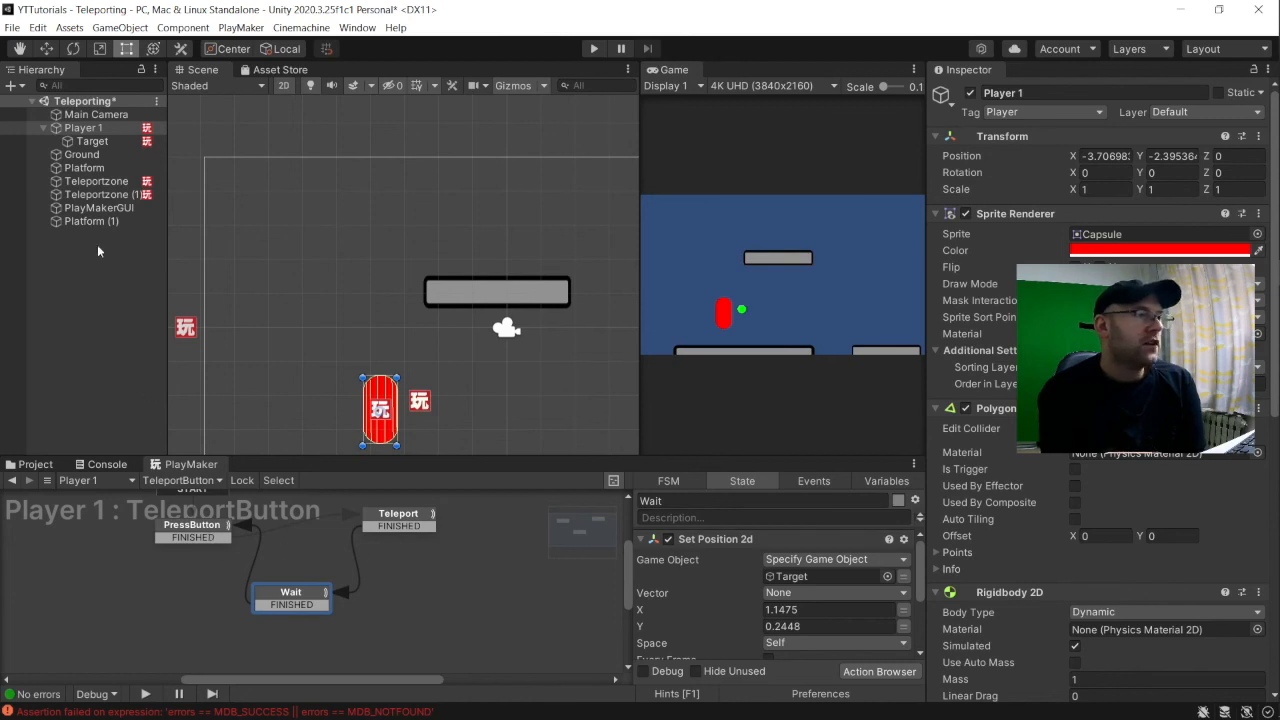
Select the Target object to inspect its GetPos FSM.
{"action": "left_click", "coordinate": [110, 141]}
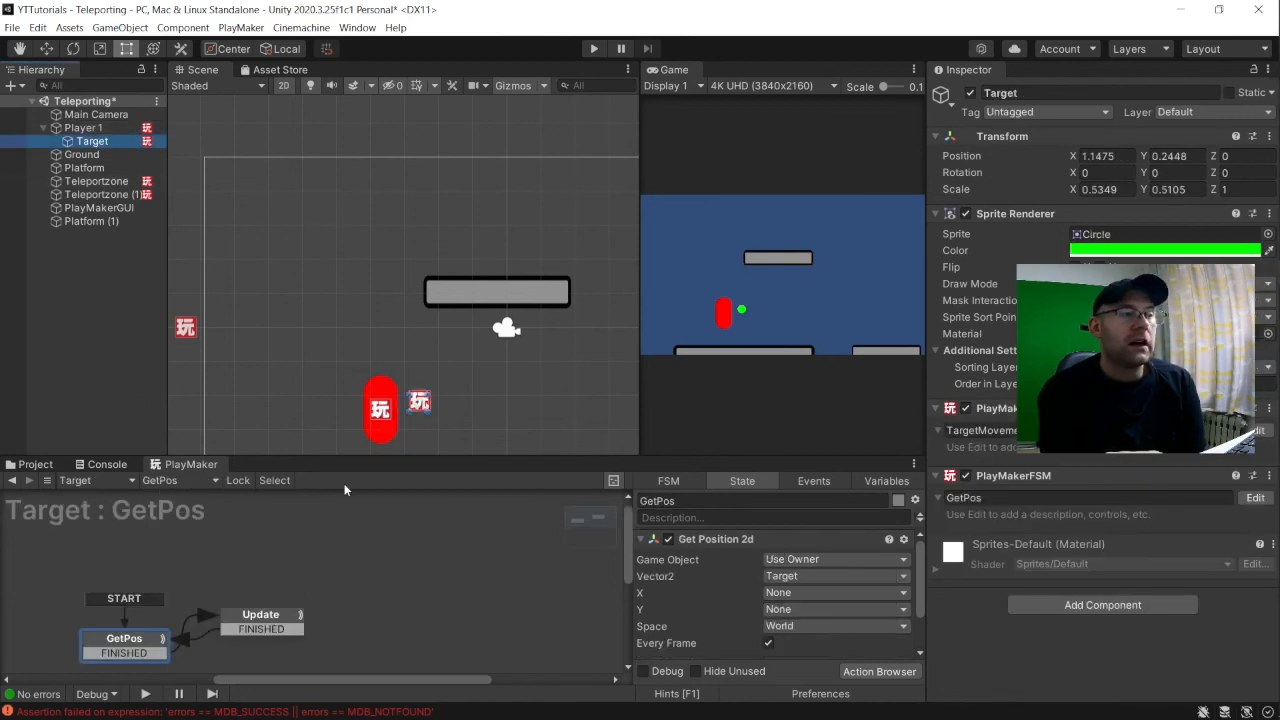